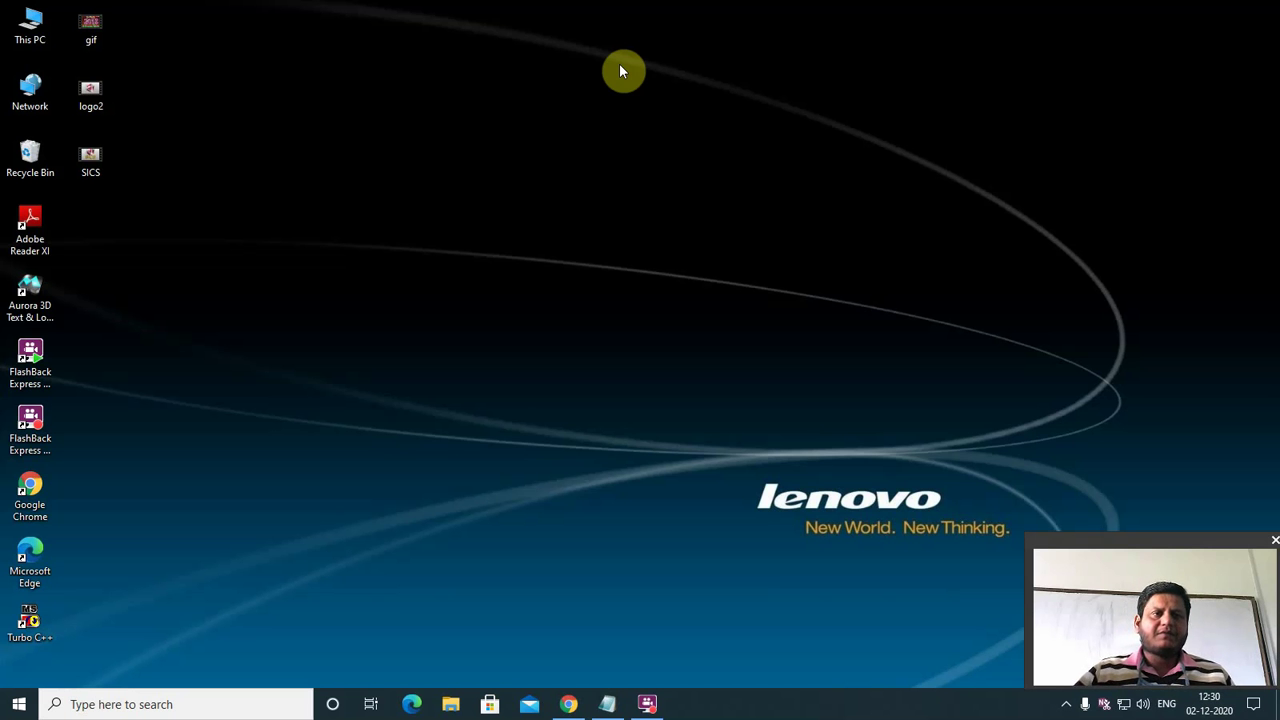
- Launch Word 2016 and open the recent document "access question"
click(118, 704)
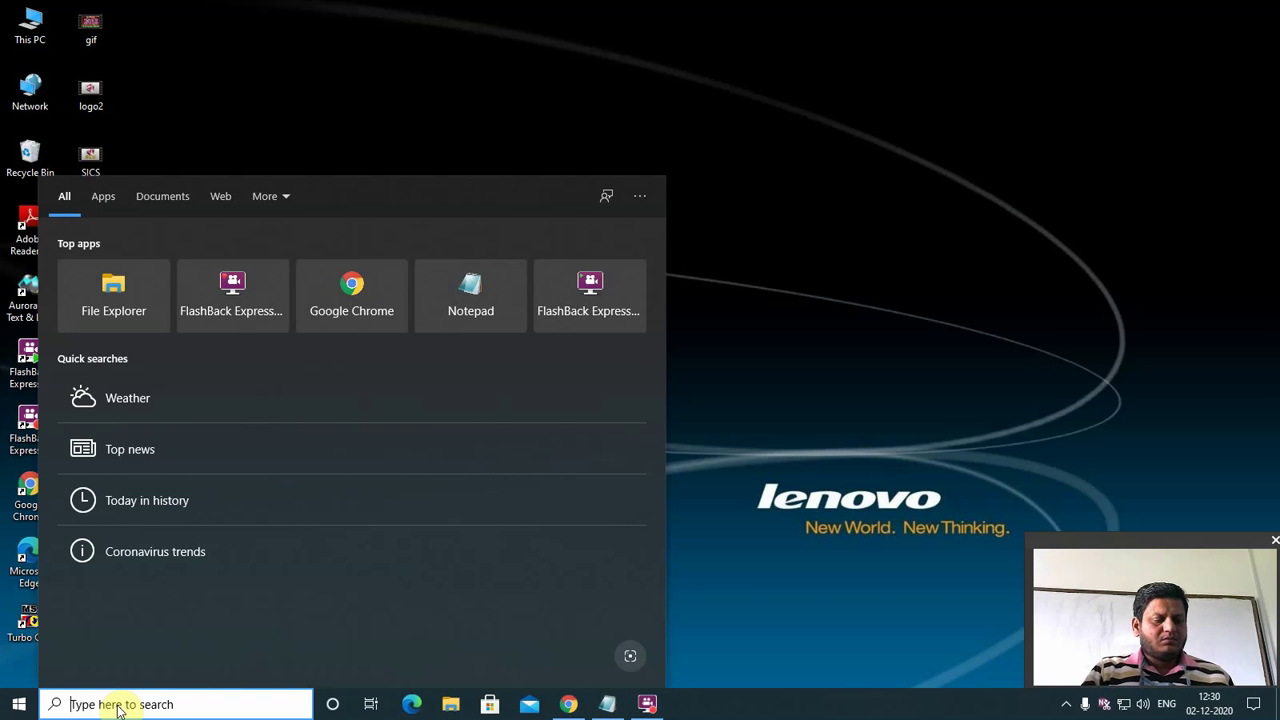
text(word)
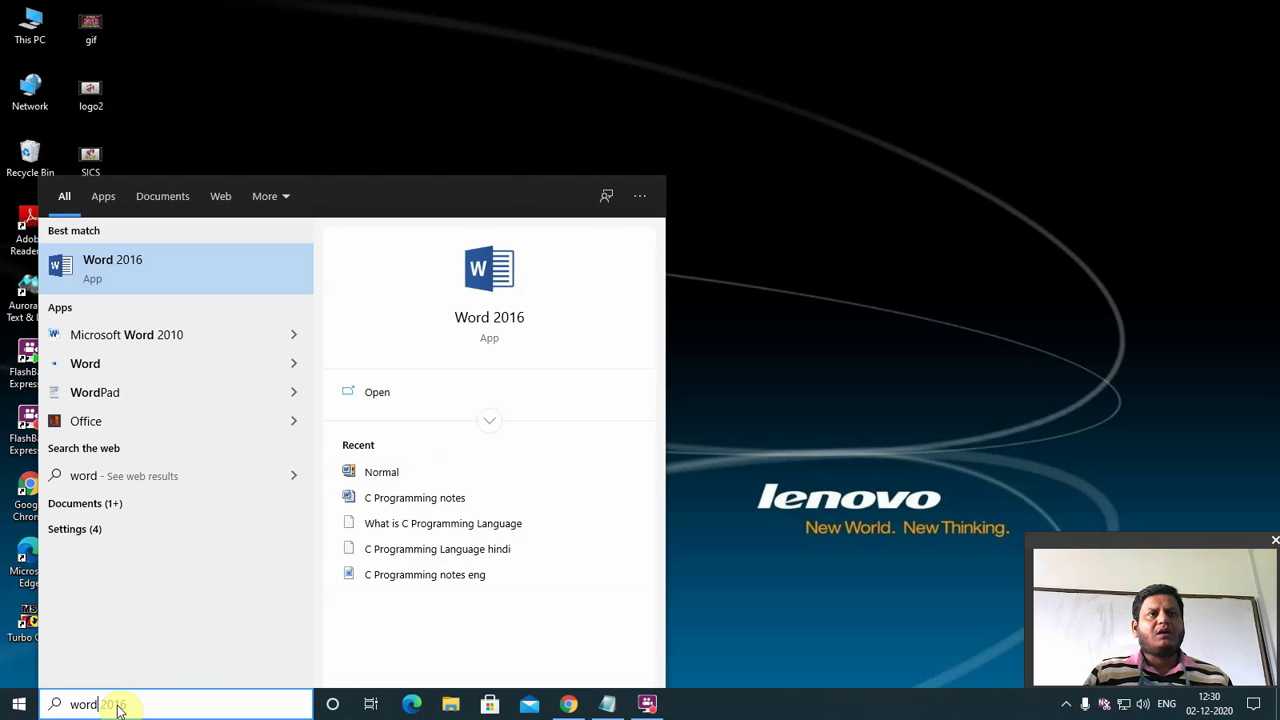
key(Escape)
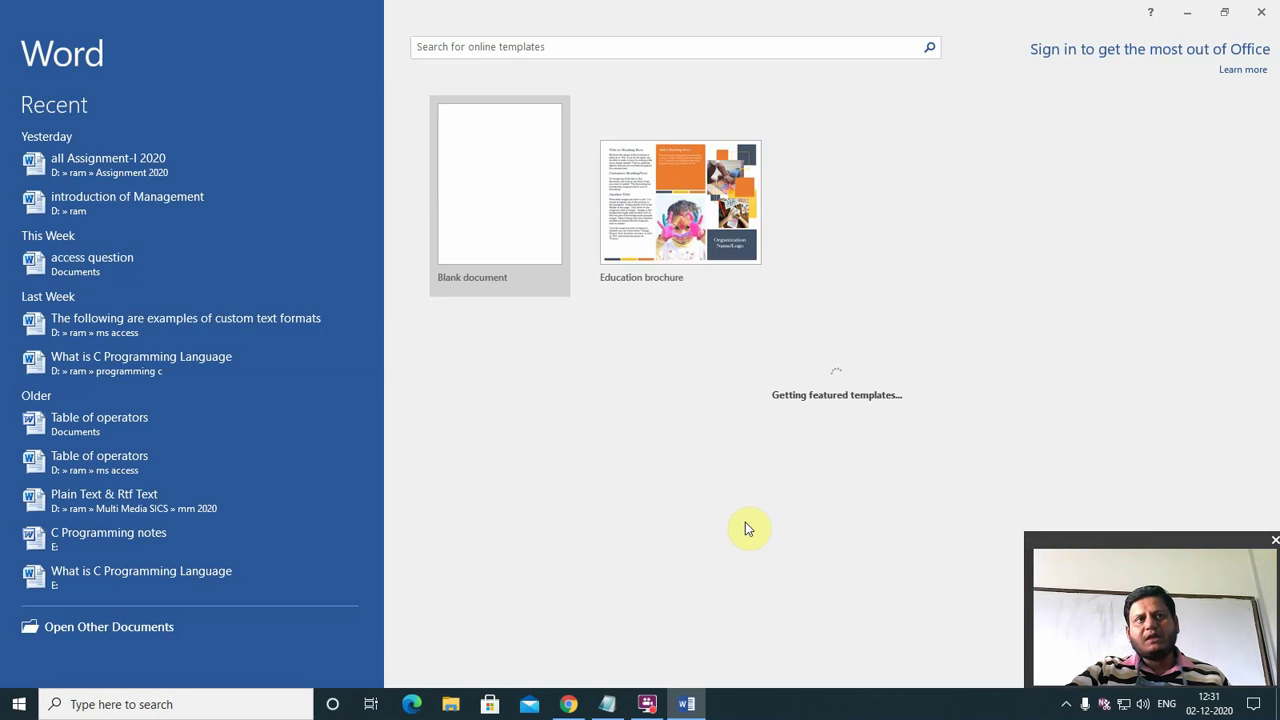
click(48, 262)
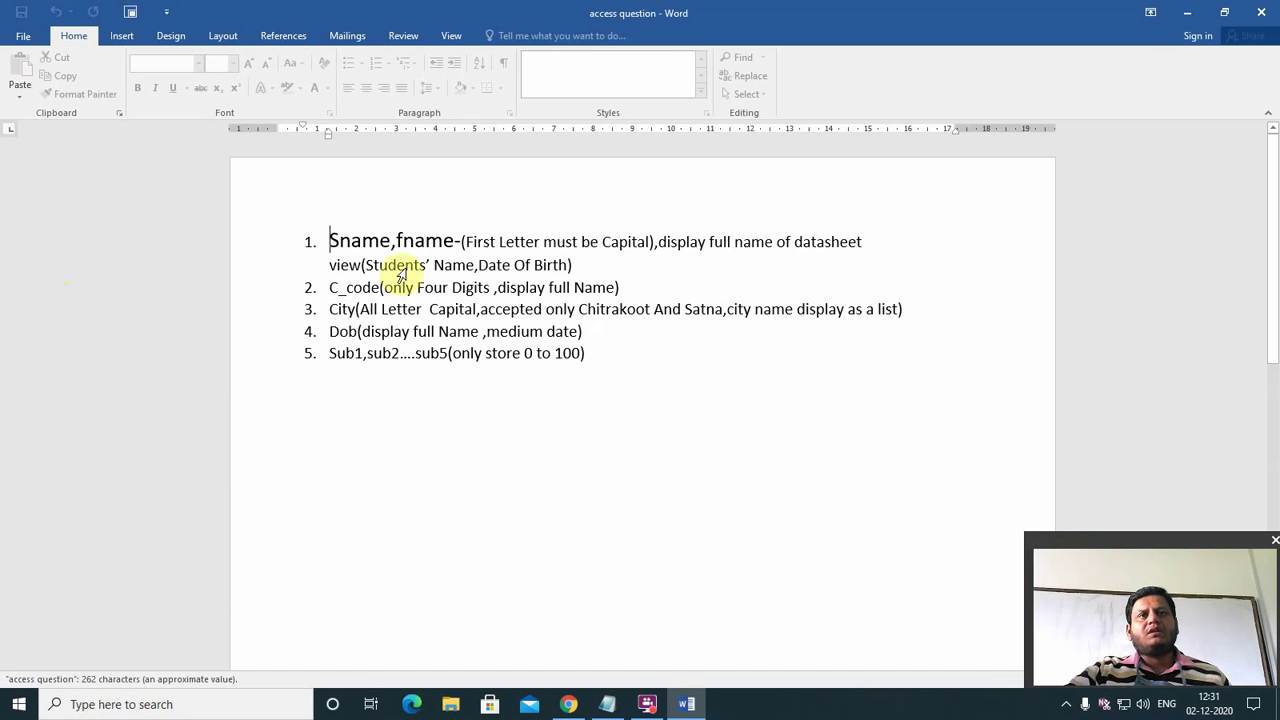
scroll(560, 460, up, 3)
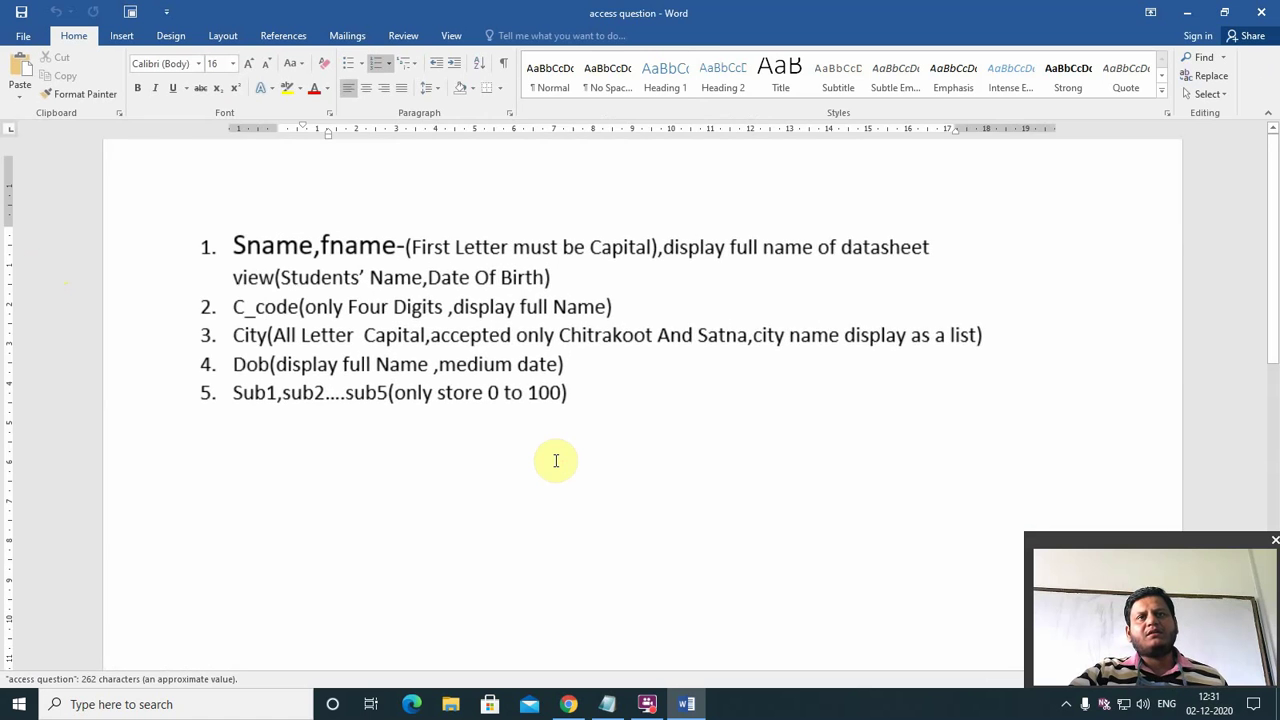
scroll(560, 461, up, 3)
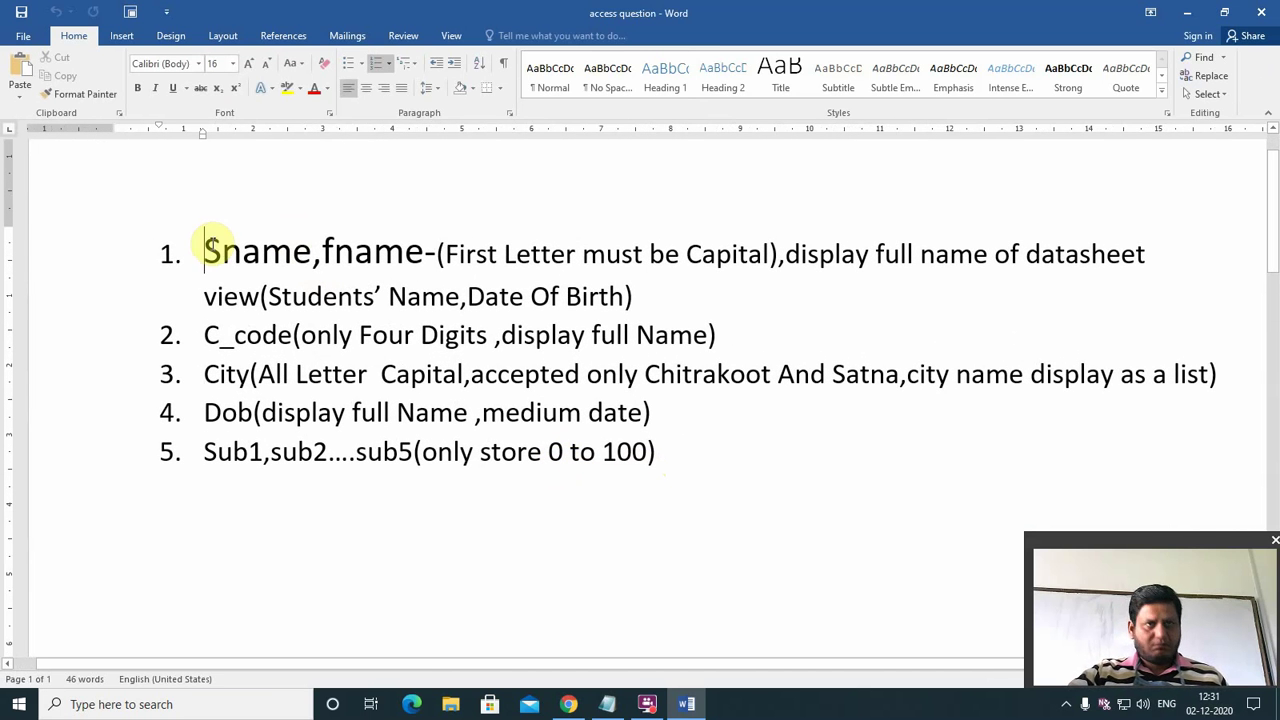
- Highlight both lines of the first list item, about Sname and fname, in yellow
drag(206, 250, 1150, 254)
click(284, 89)
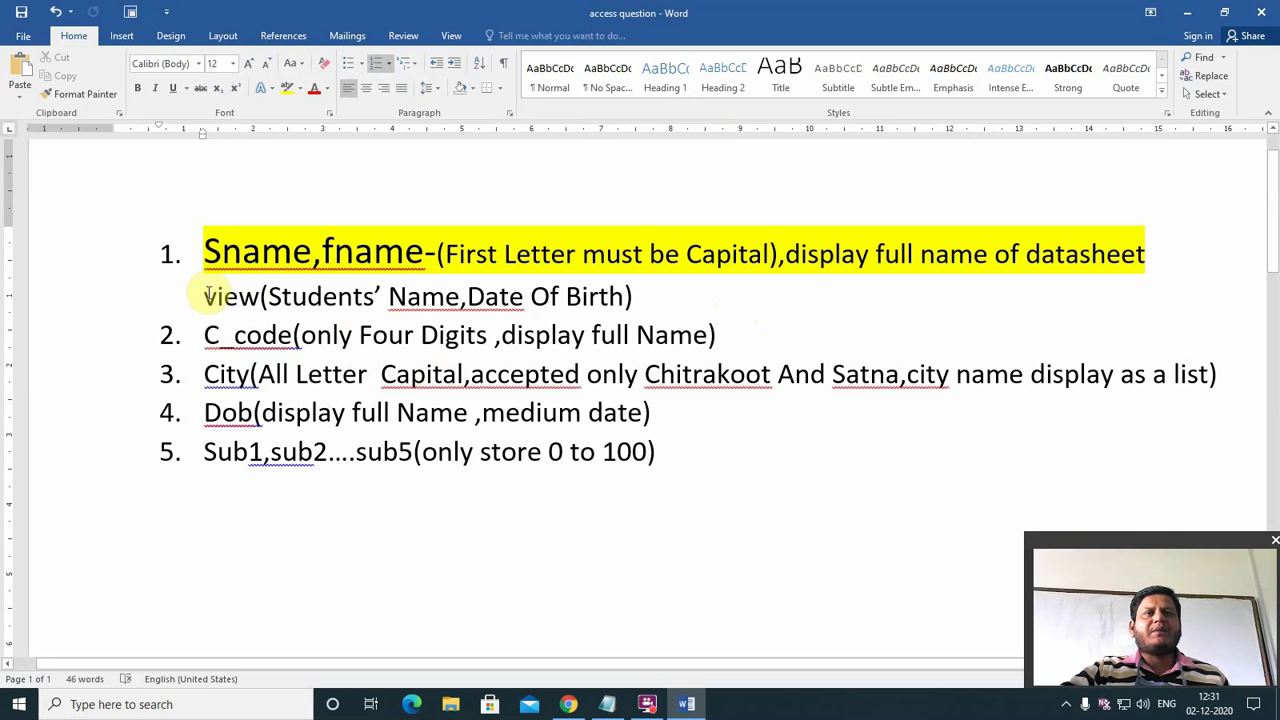
drag(207, 295, 646, 294)
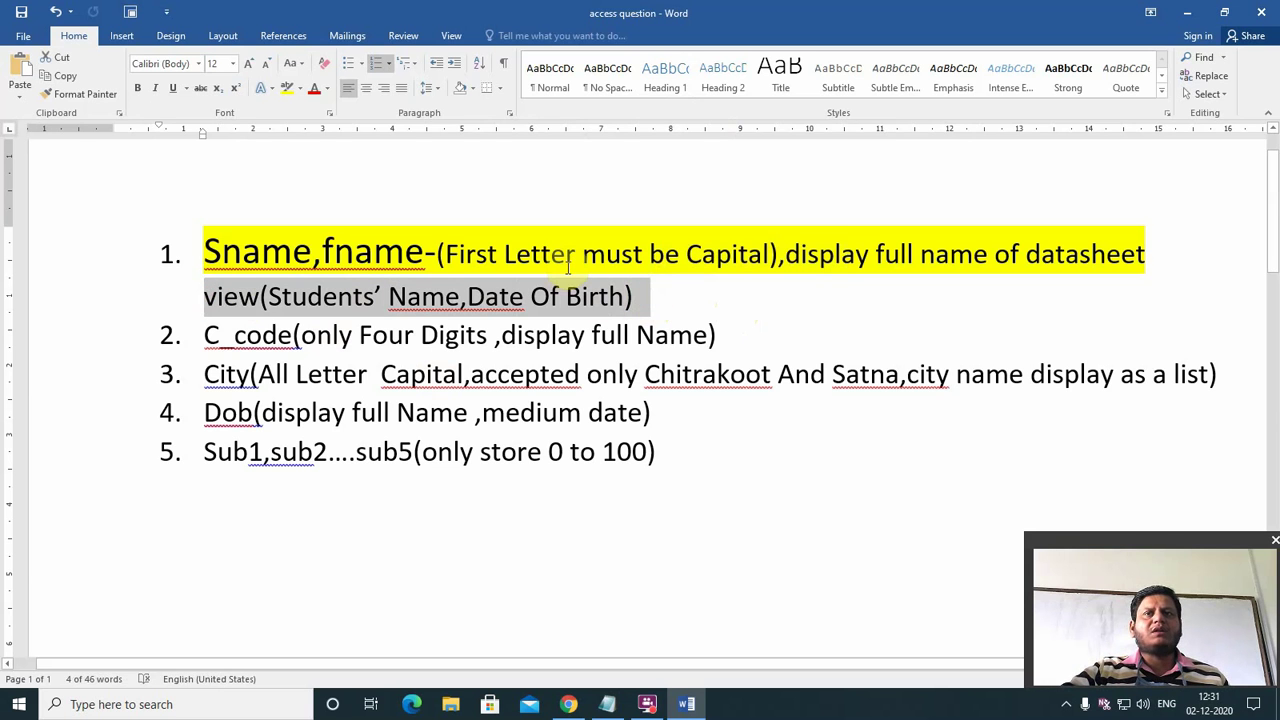
click(287, 87)
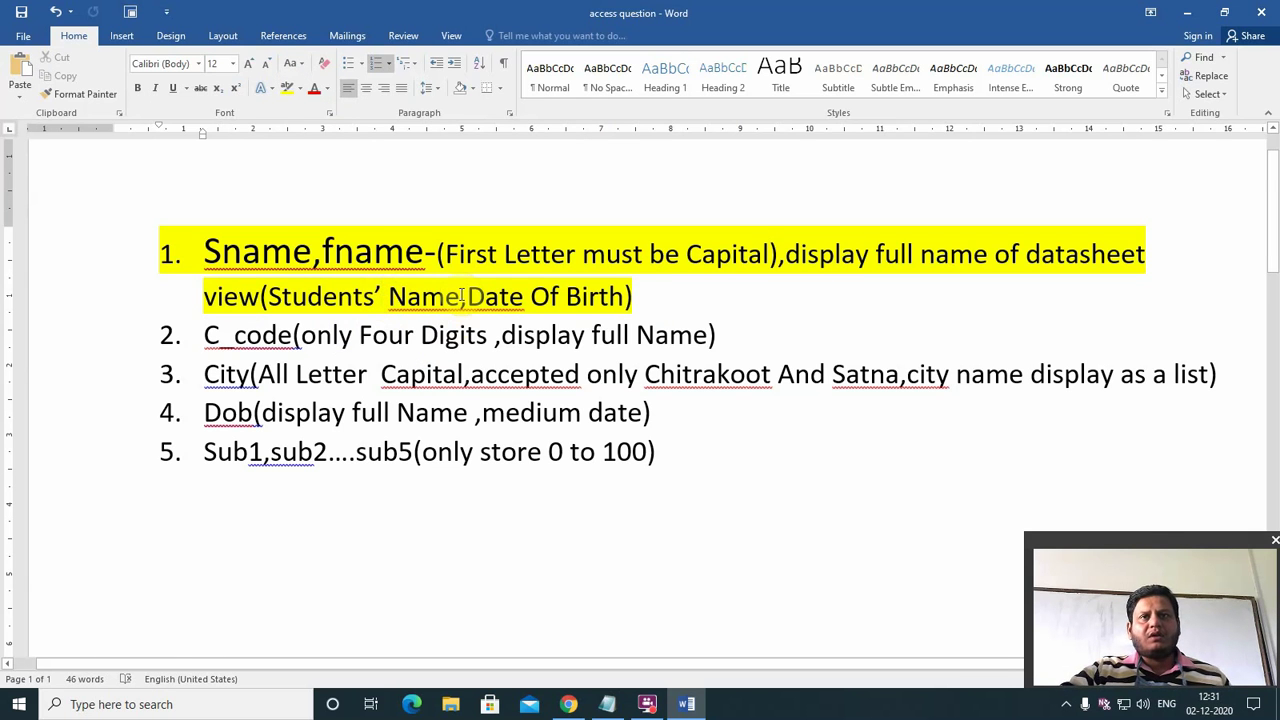
- Correct "Students’" to "Student’s" in the first list item and save the document
key(BackSpace)
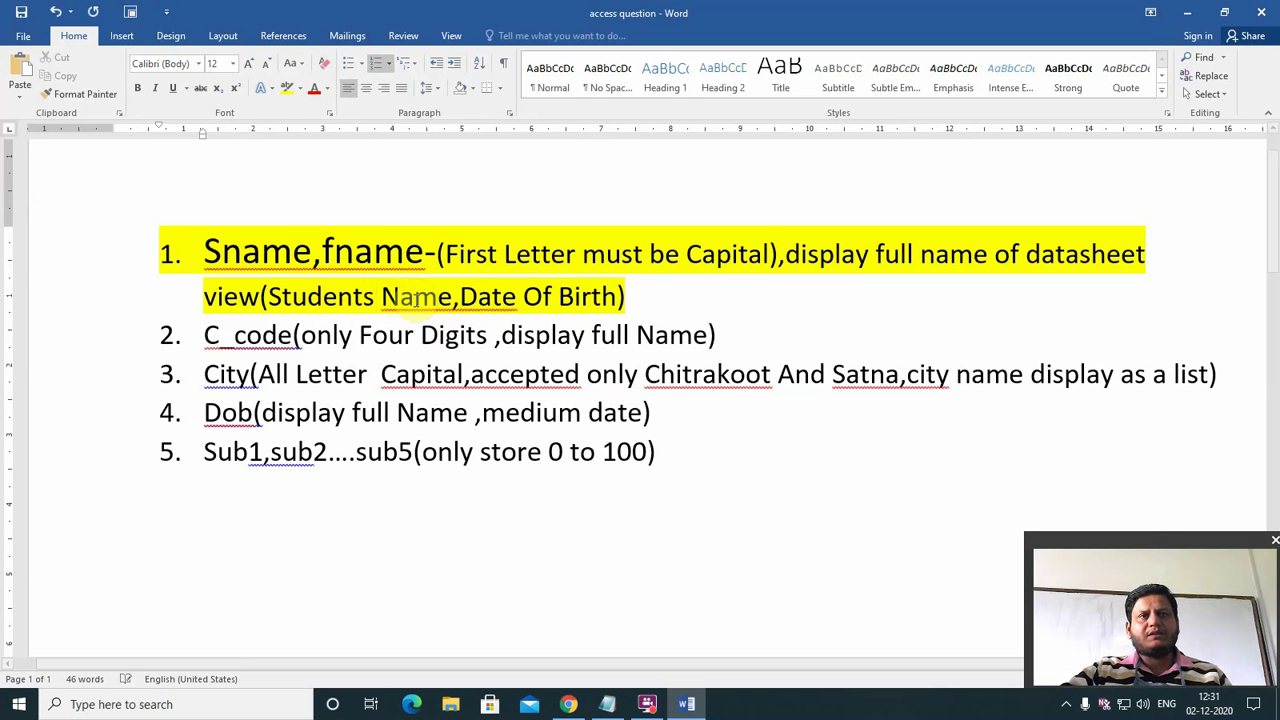
click(363, 296)
text(')
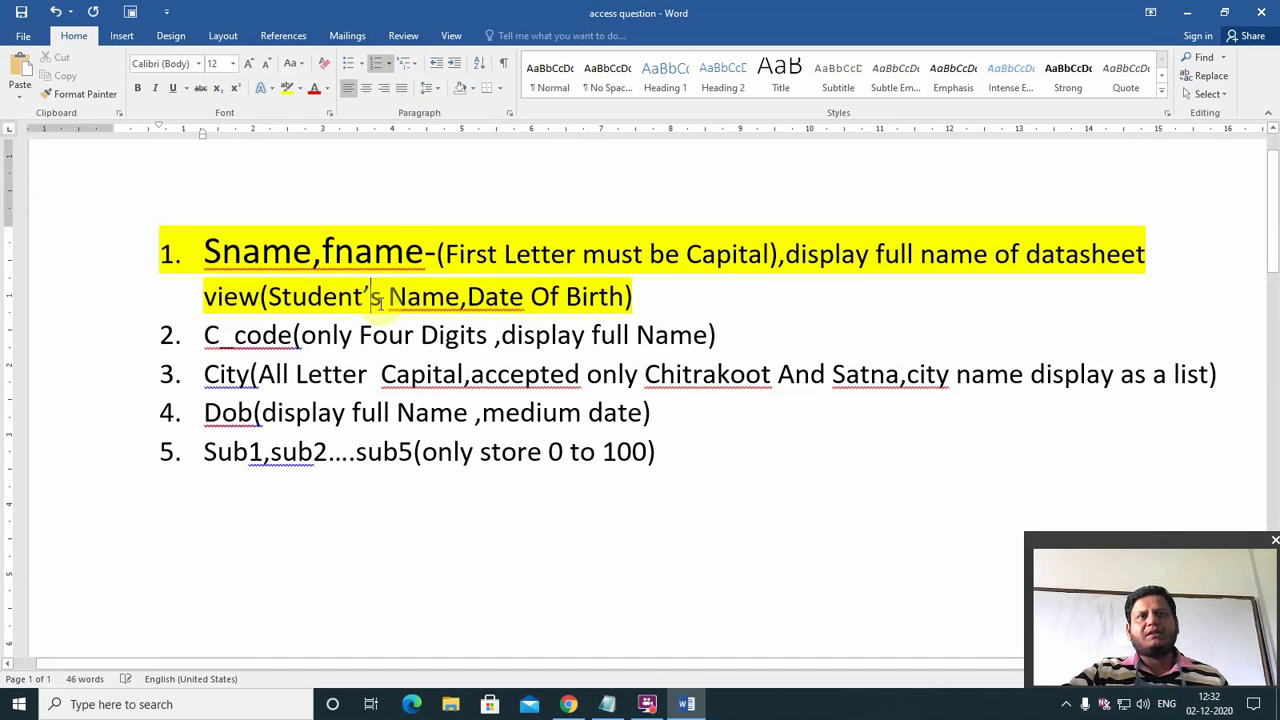
click(16, 13)
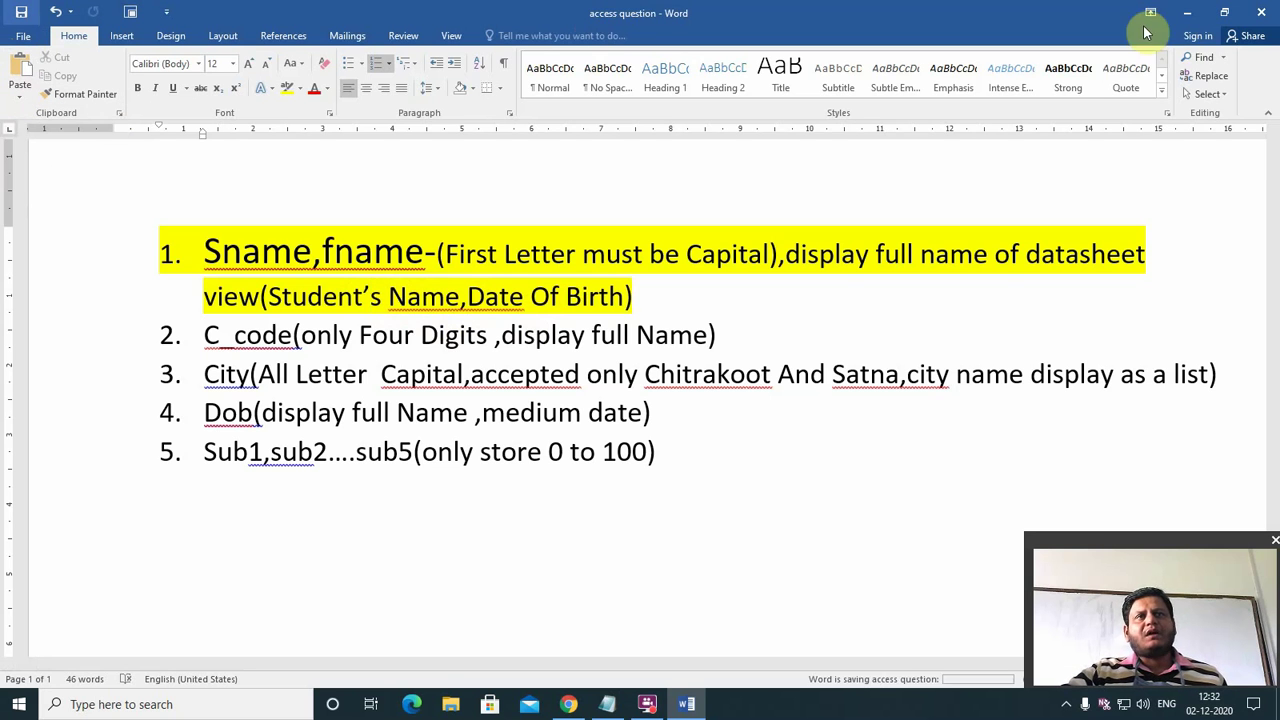
- Launch Microsoft Access 2010, dismiss the activation wizard and open the recent database db1.accdb
click(130, 704)
text(acc)
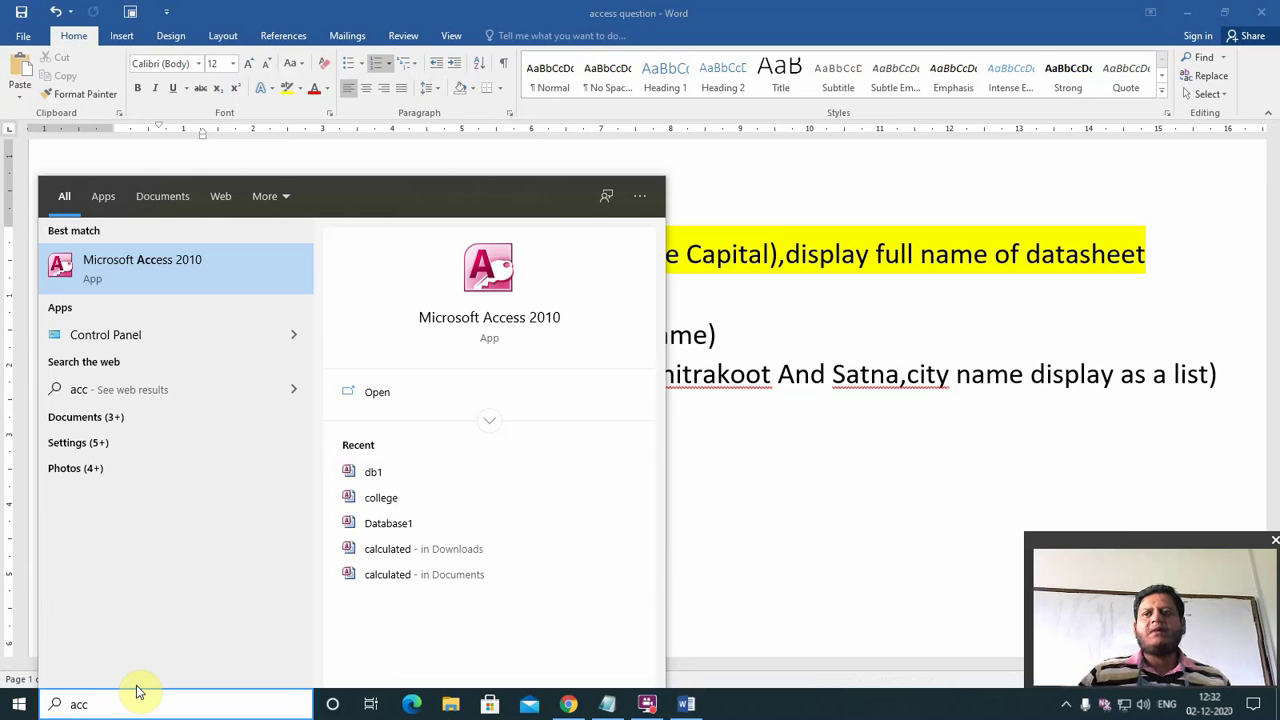
key(Return)
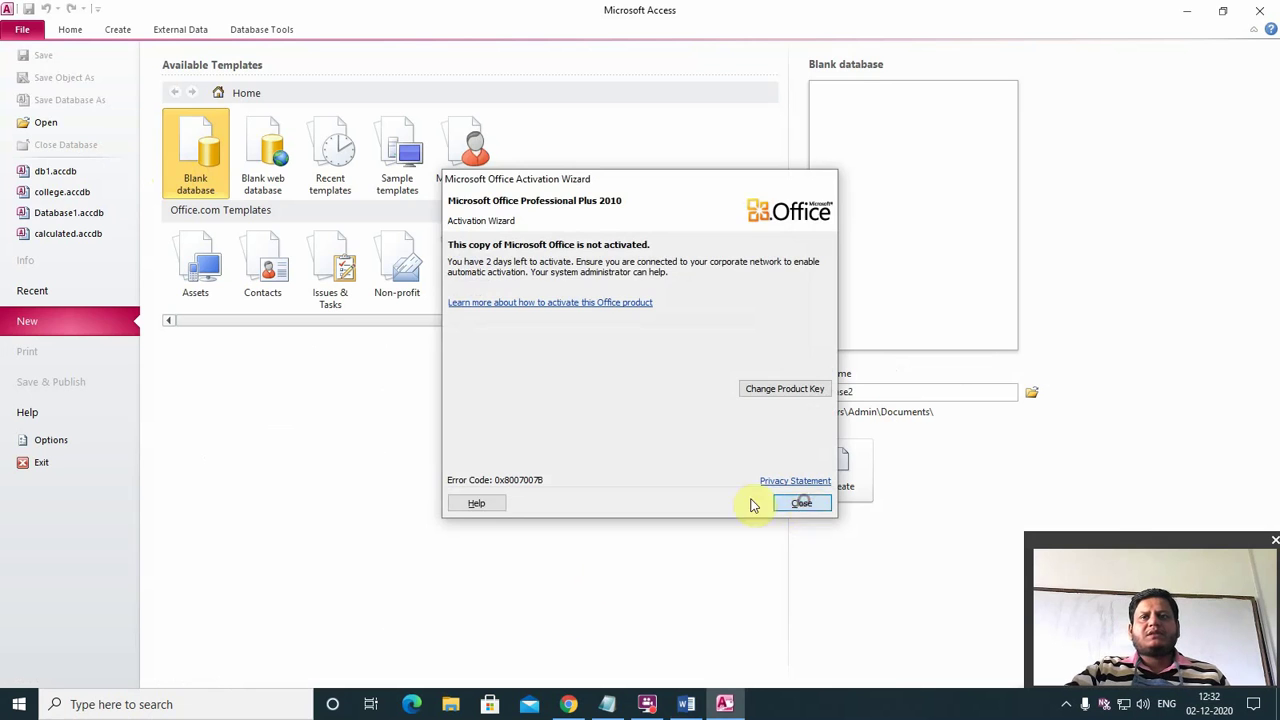
click(801, 503)
click(77, 176)
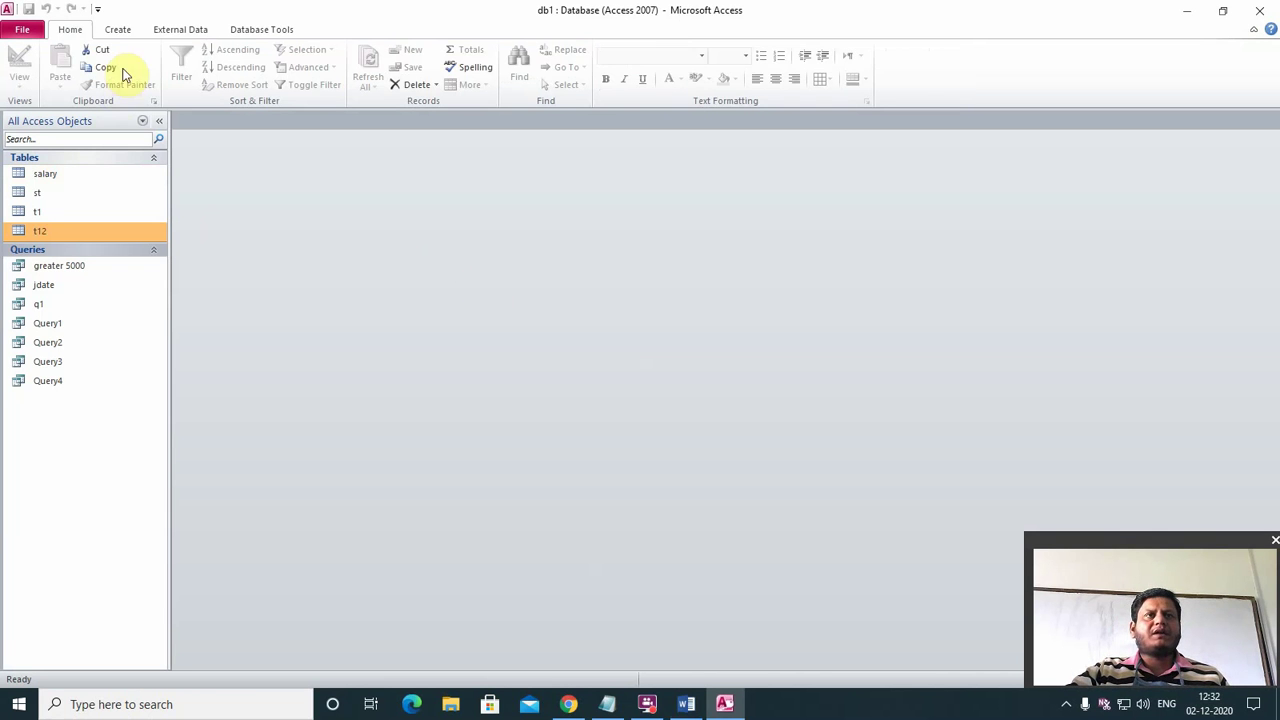
- Create a new table in Design view with two Text fields, sname and fname
click(113, 36)
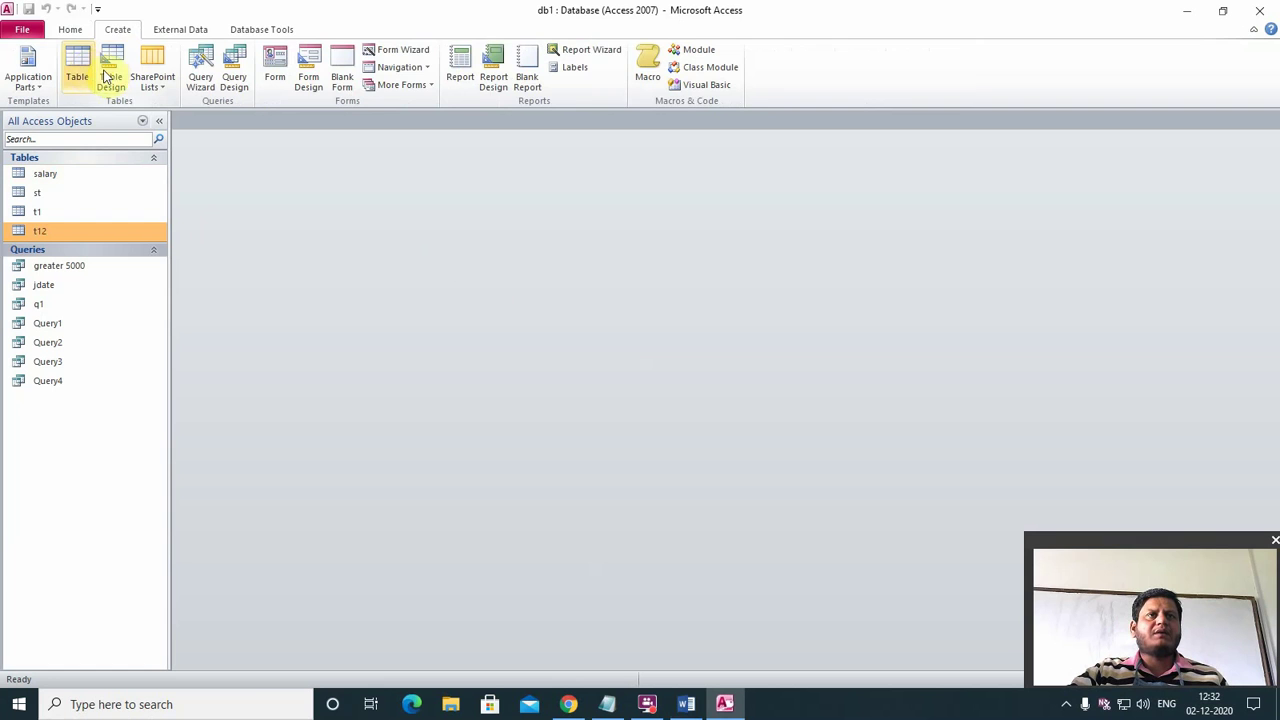
click(106, 70)
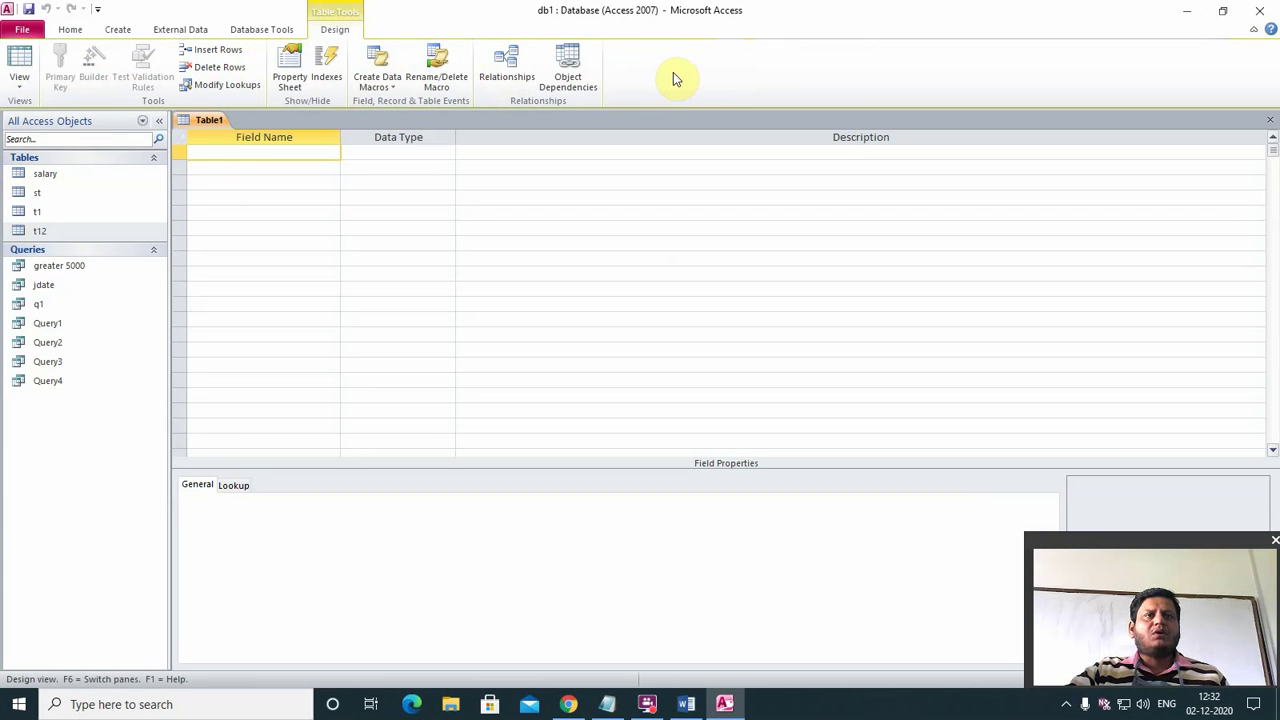
text(sname)
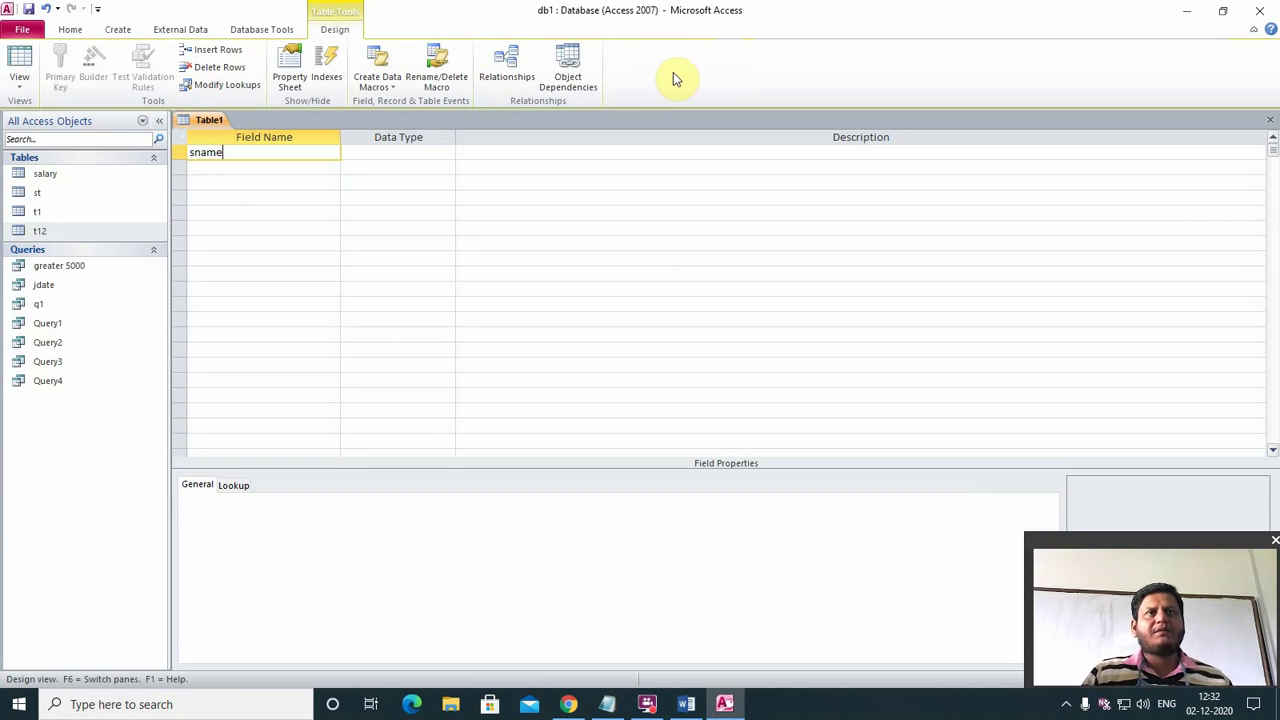
key(Tab)
key(Down)
key(Left)
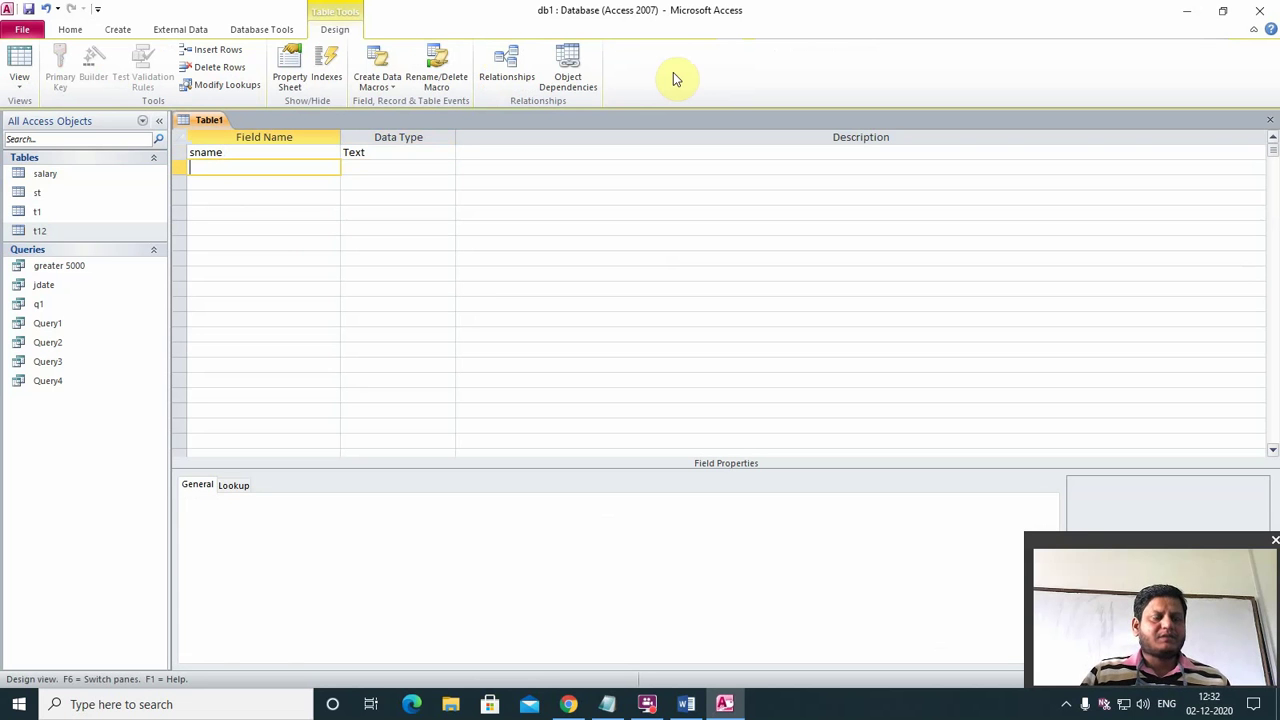
text(fname)
key(Tab)
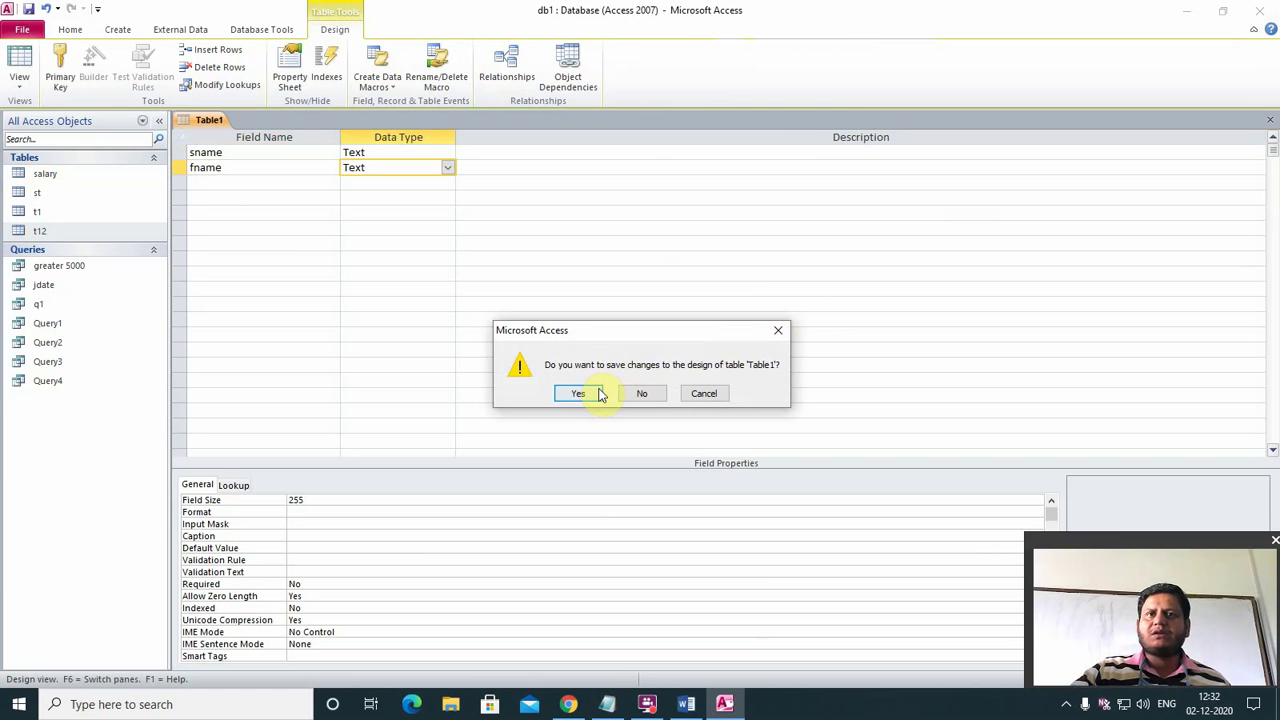
- Save the new table as question1 without adding a primary key
click(598, 392)
text(question1)
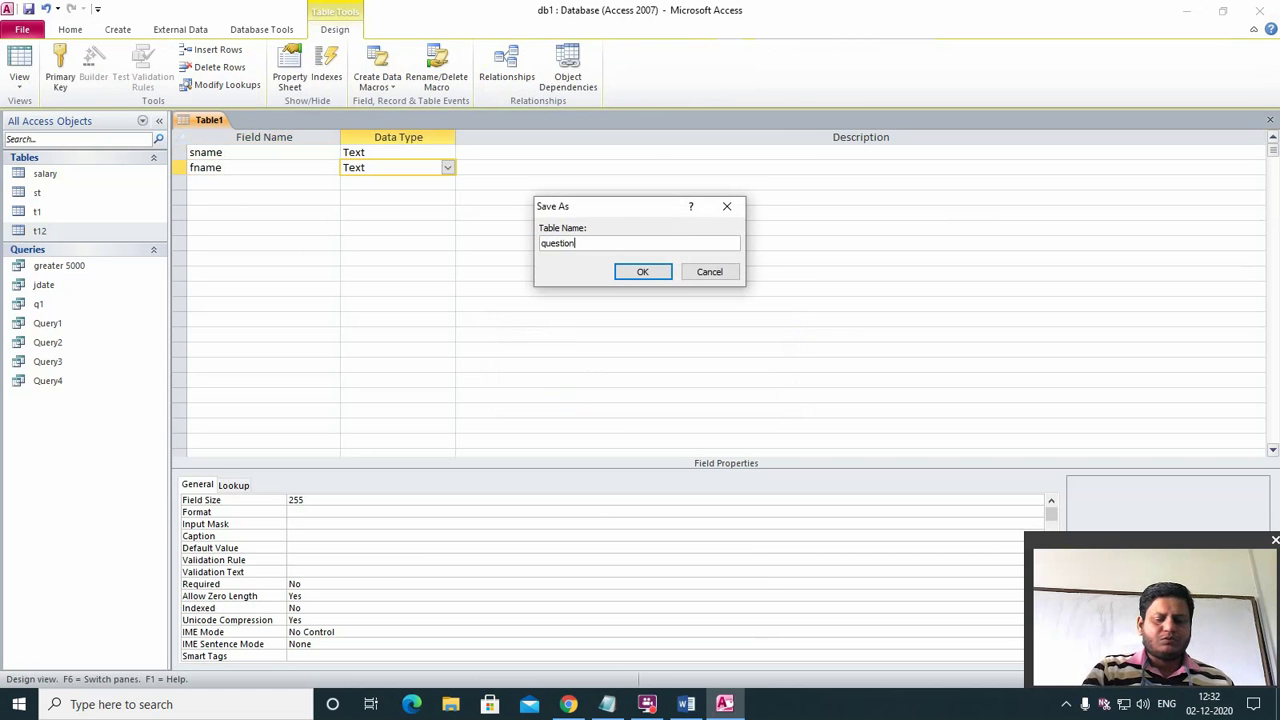
click(639, 272)
click(645, 398)
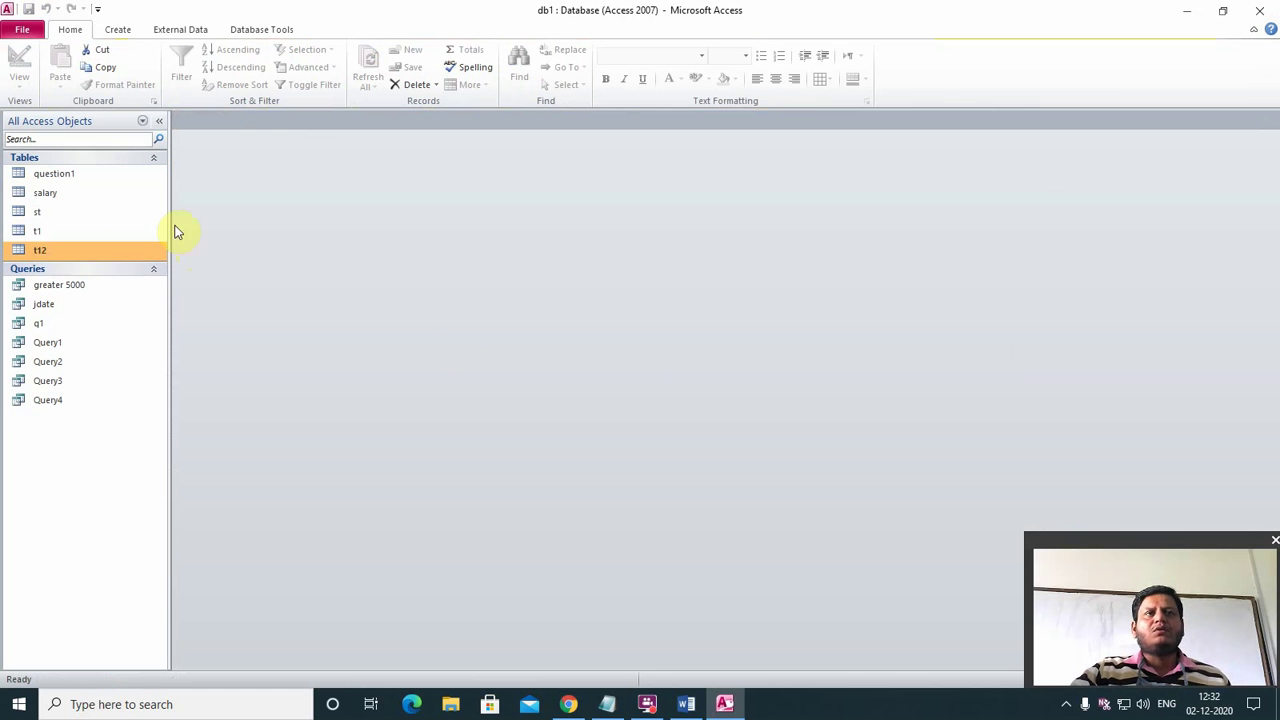
- Open question1 in Datasheet view and compare its column headings with the first requirement in the Word document
click(50, 177)
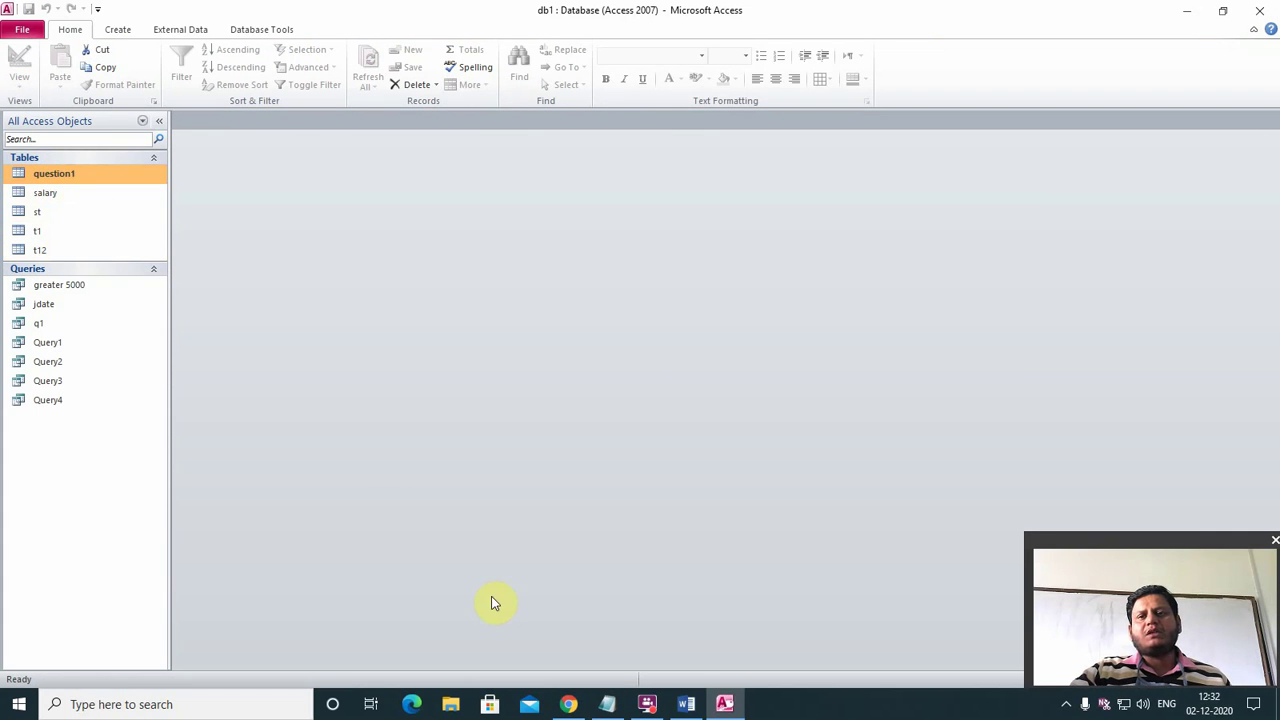
double_click(98, 174)
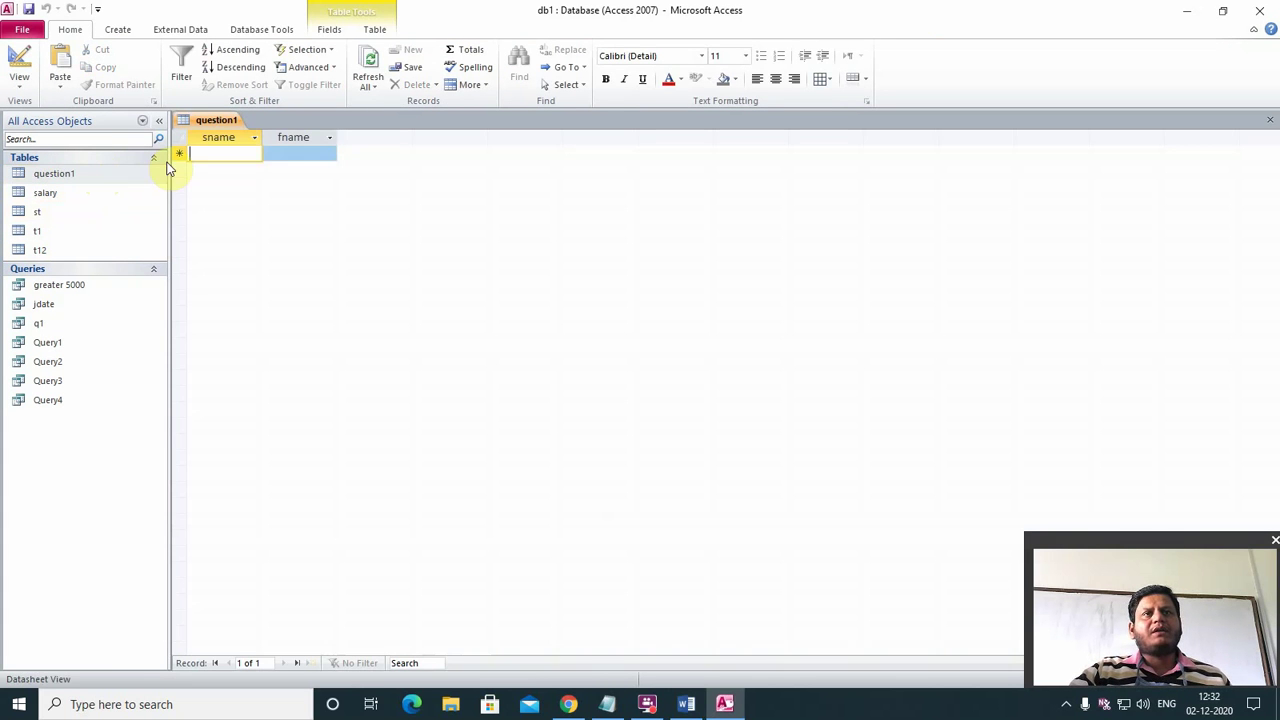
click(687, 705)
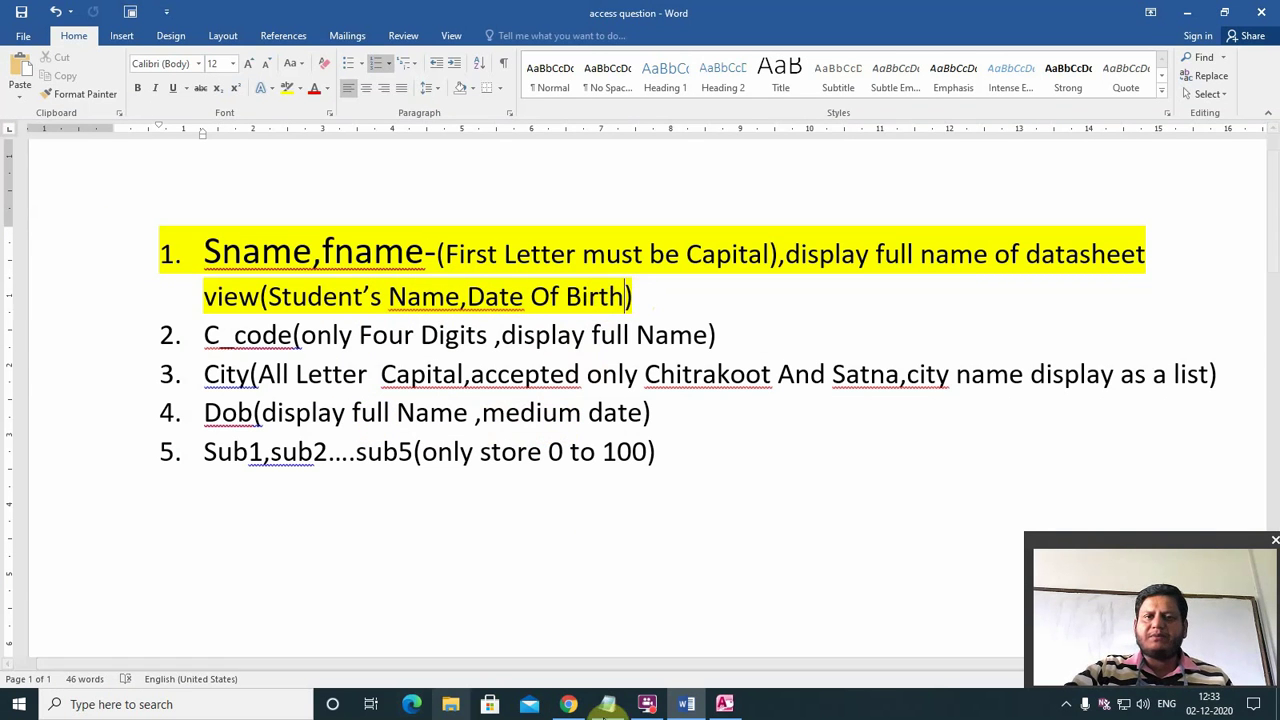
click(724, 704)
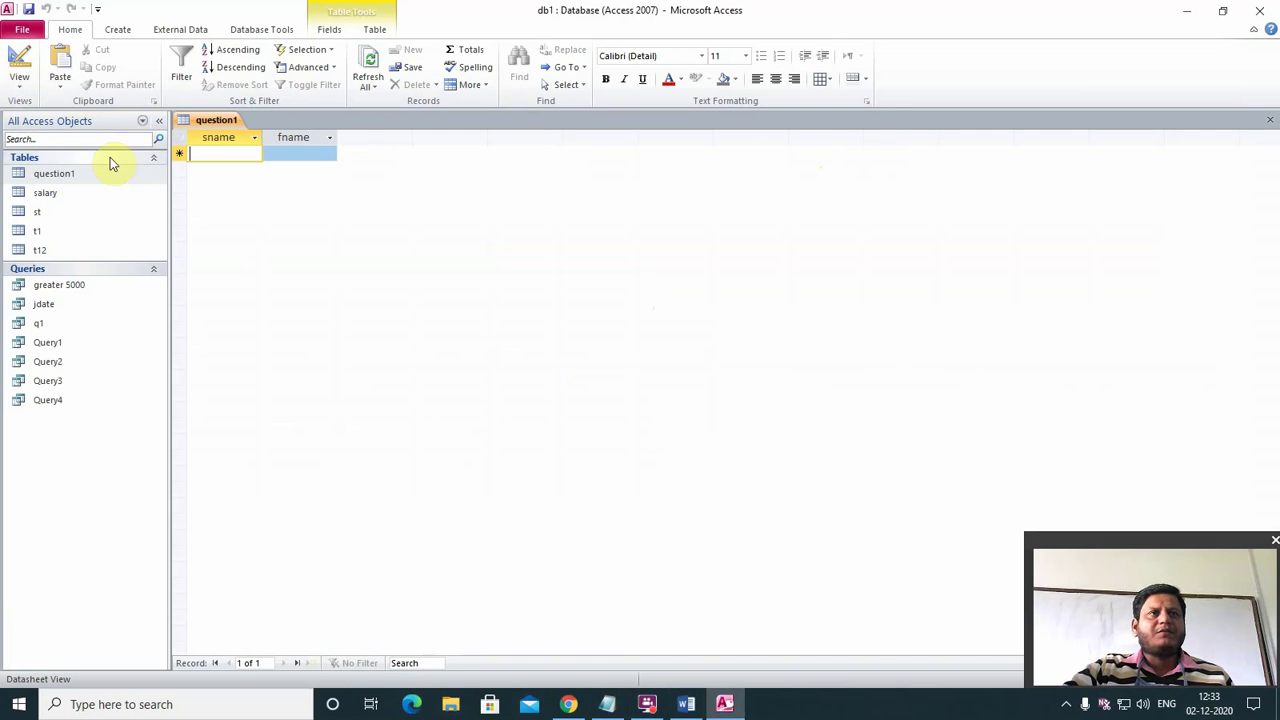
- Switch question1 to Design view and set the sname field's caption to "student's Name"
right_click(77, 174)
click(140, 201)
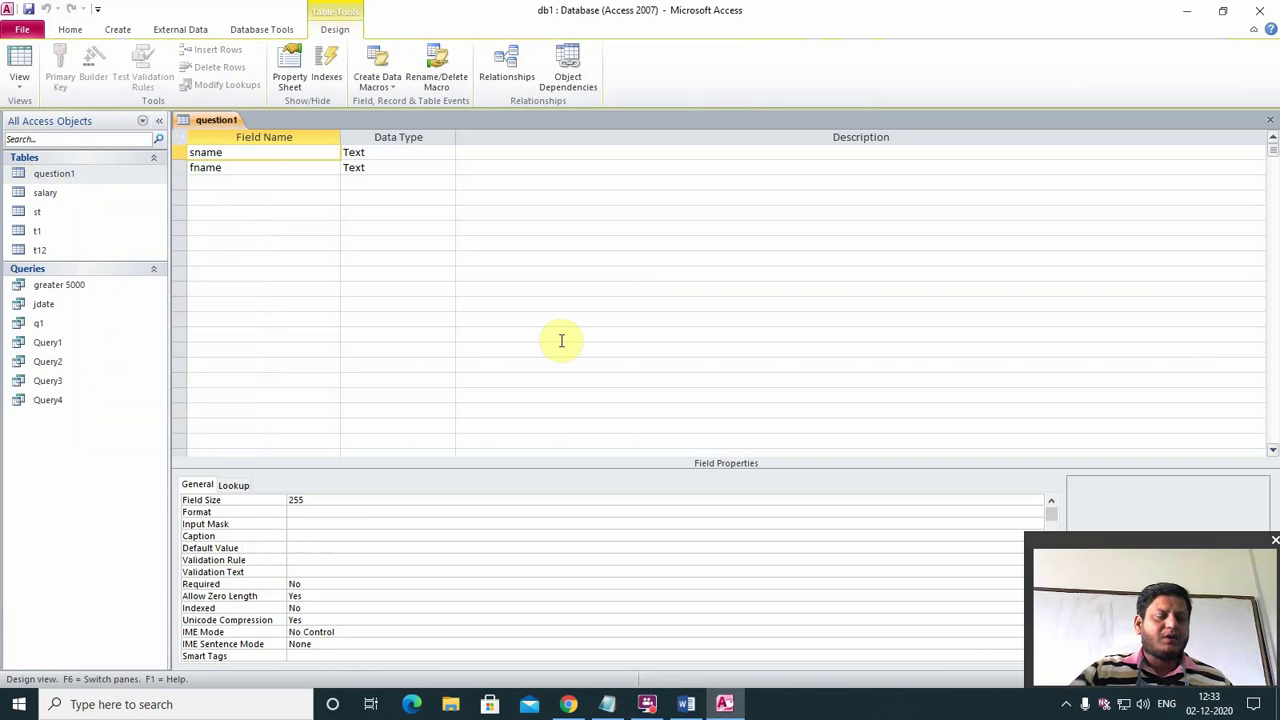
text(student's Name)
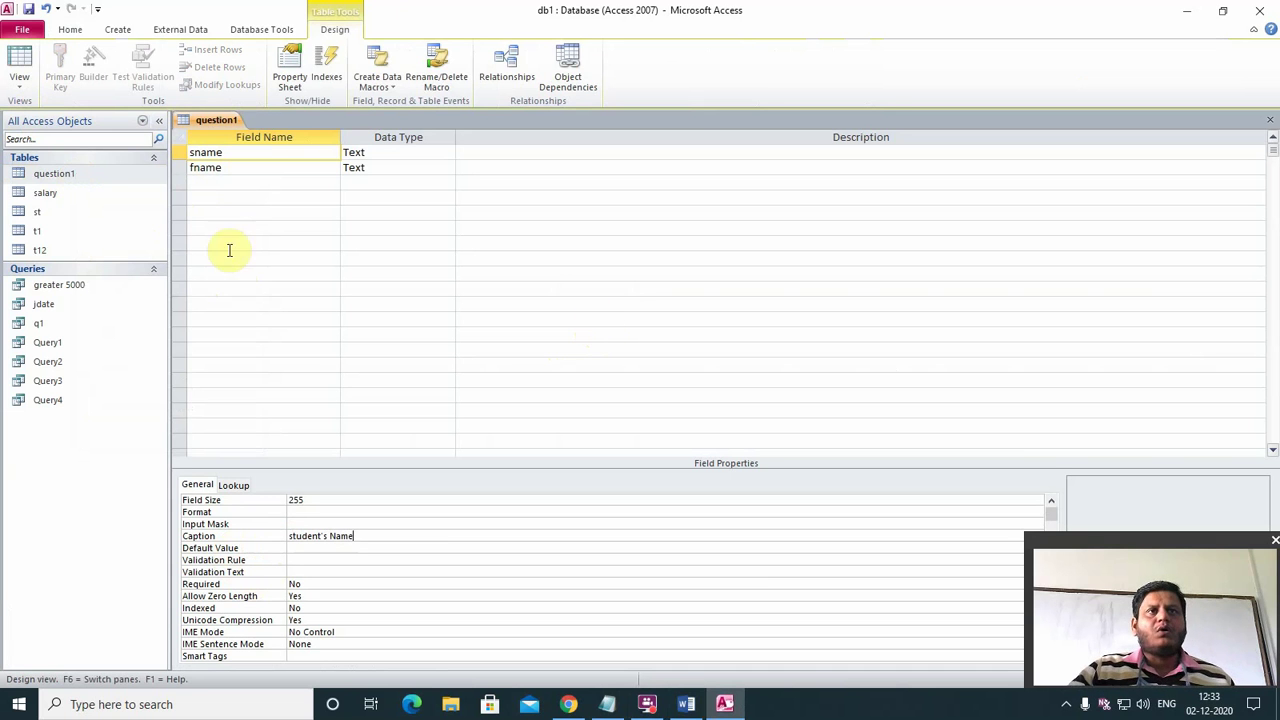
- Set the fname field's caption to "father's Name" and close question1, saving the design changes
click(271, 166)
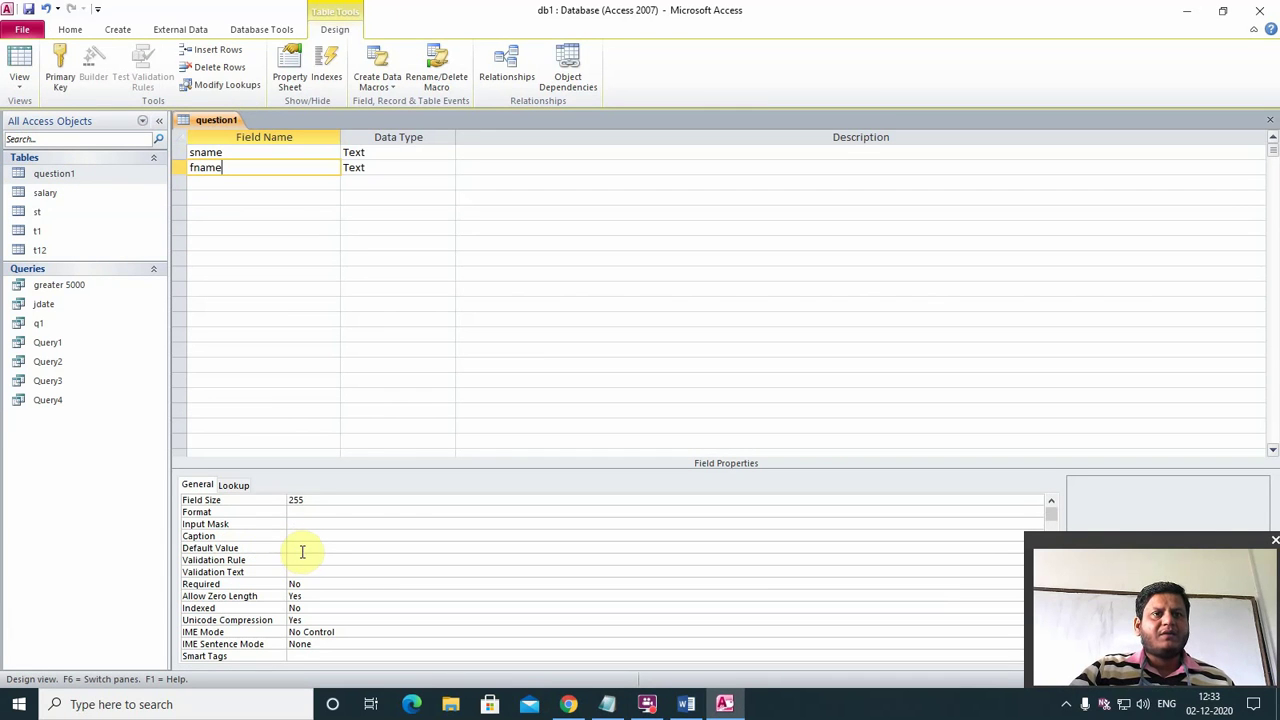
click(302, 551)
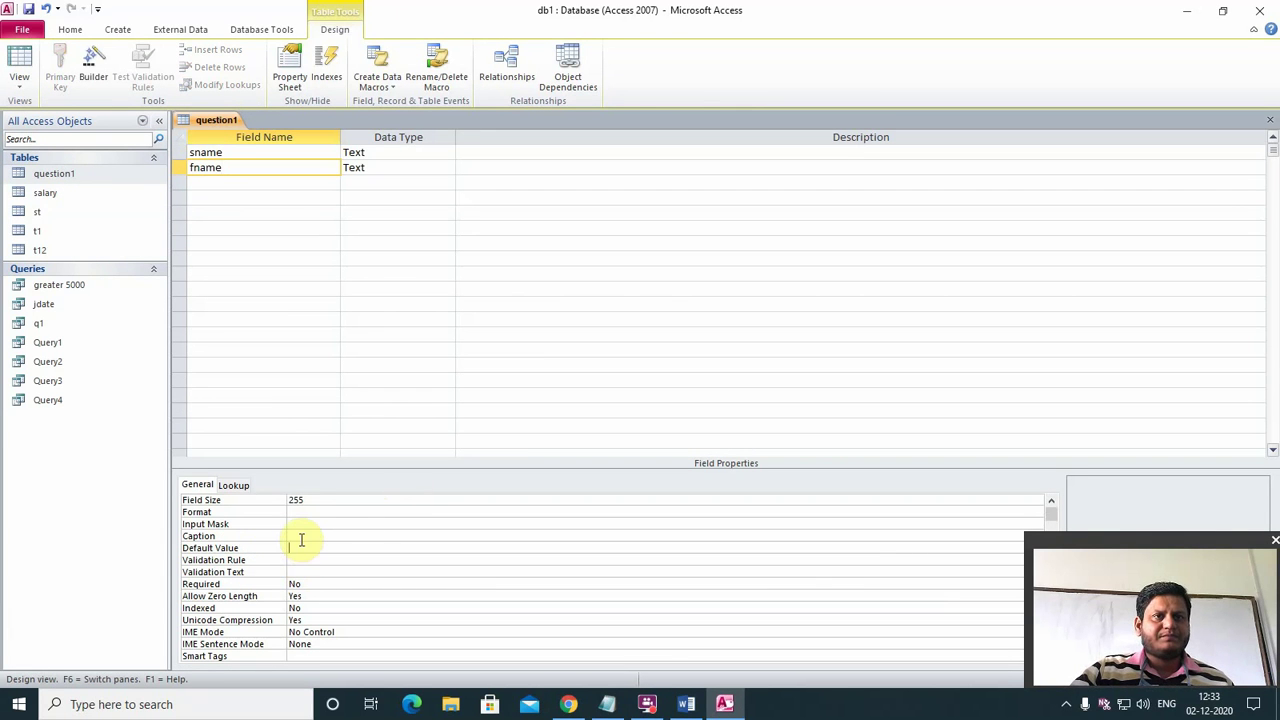
click(299, 536)
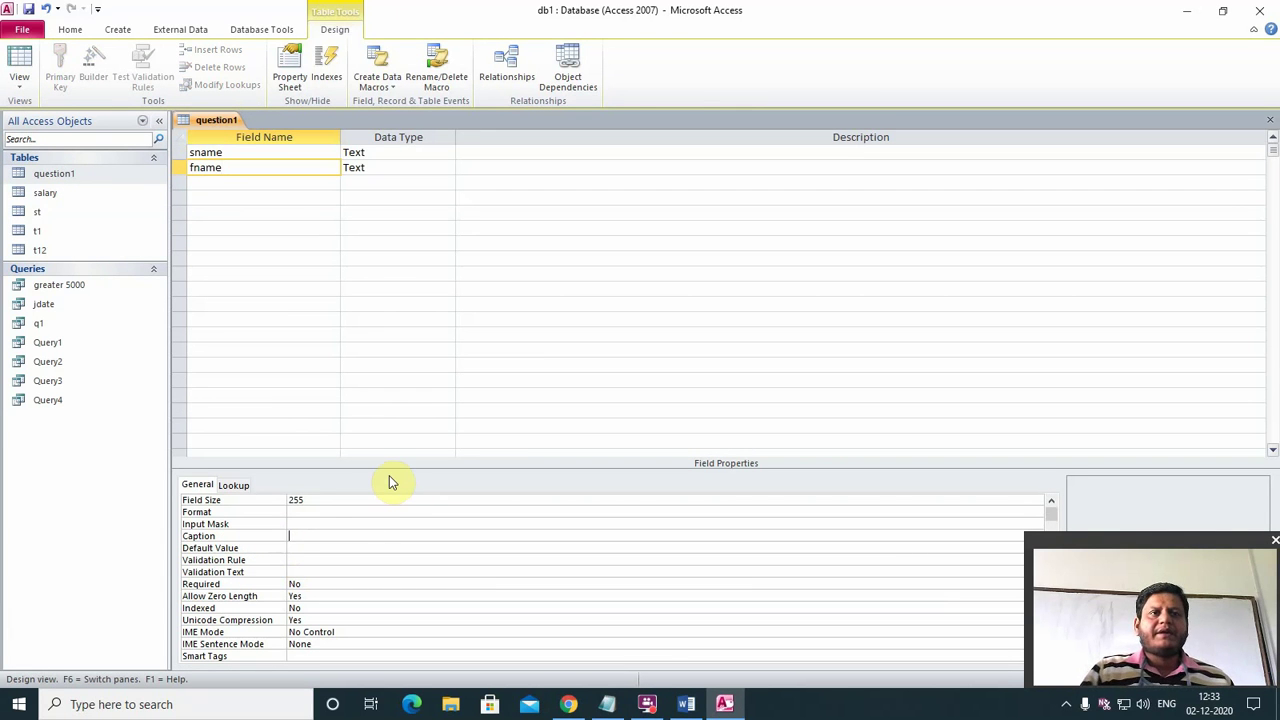
text(fath)
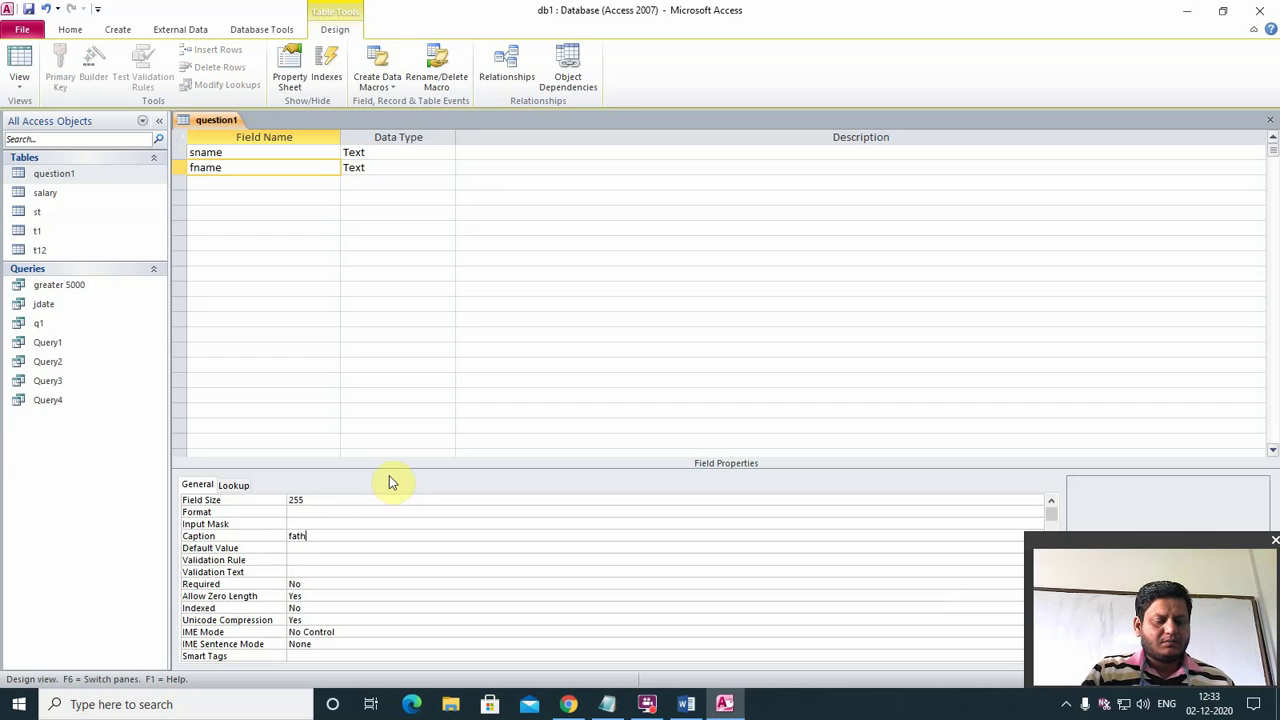
text(er's )
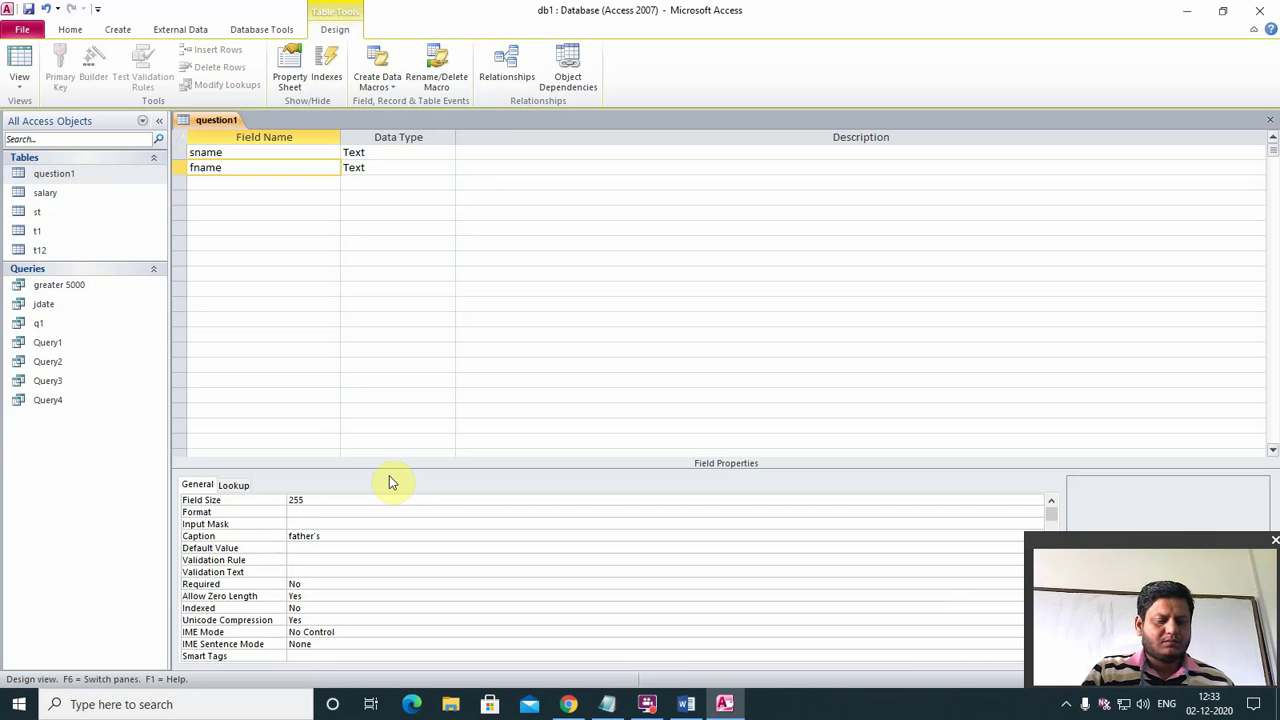
text(Name)
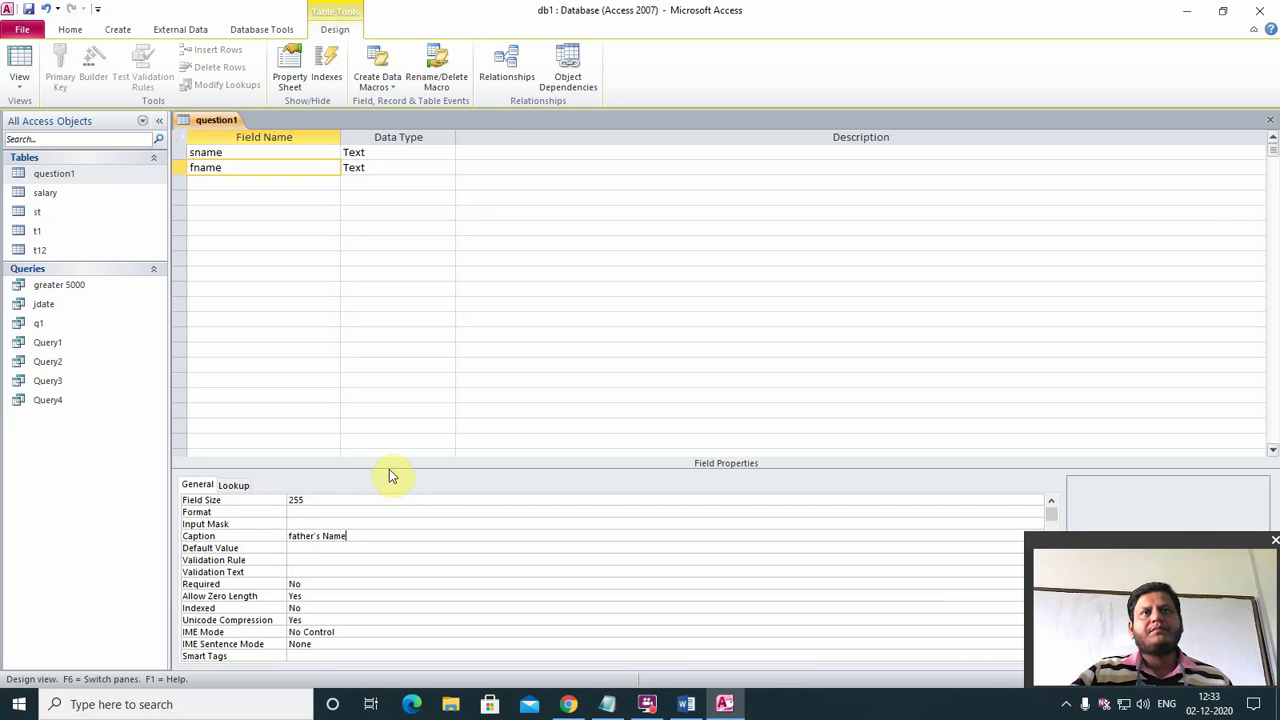
click(1270, 120)
click(588, 394)
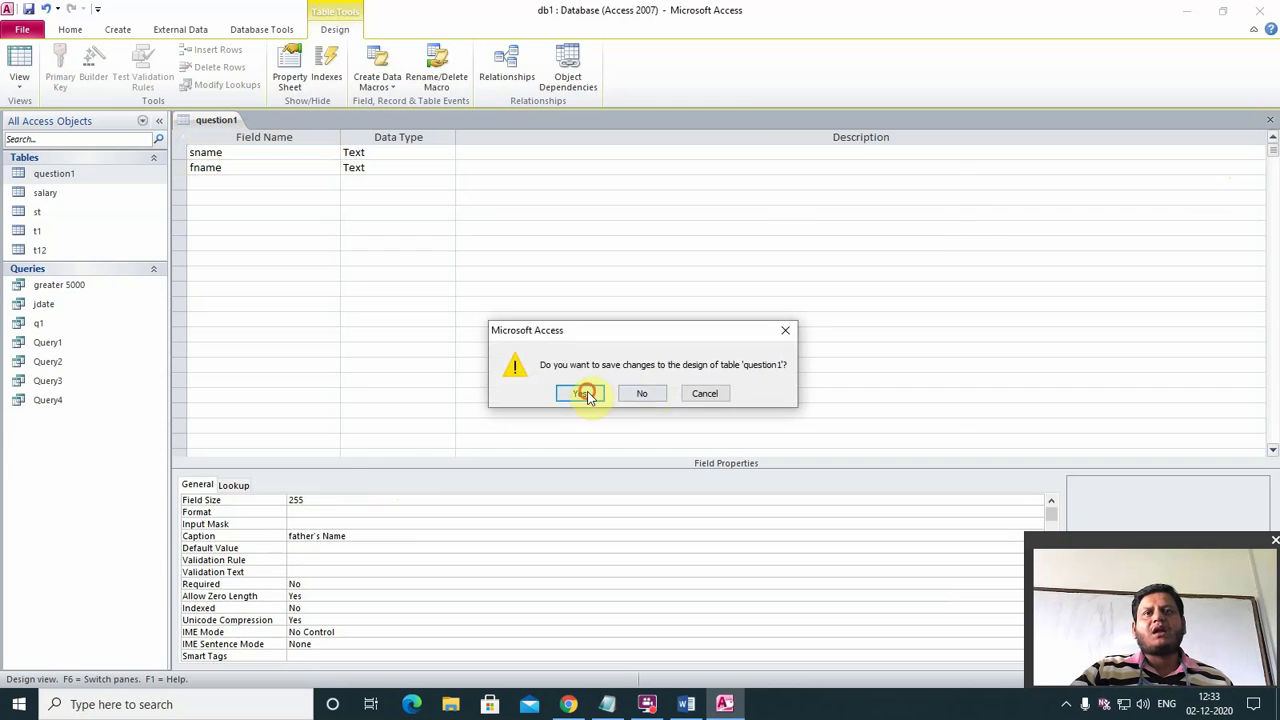
- Open question1 in Datasheet view and widen both columns enough to show the full student's Name and father's Name headings
double_click(109, 176)
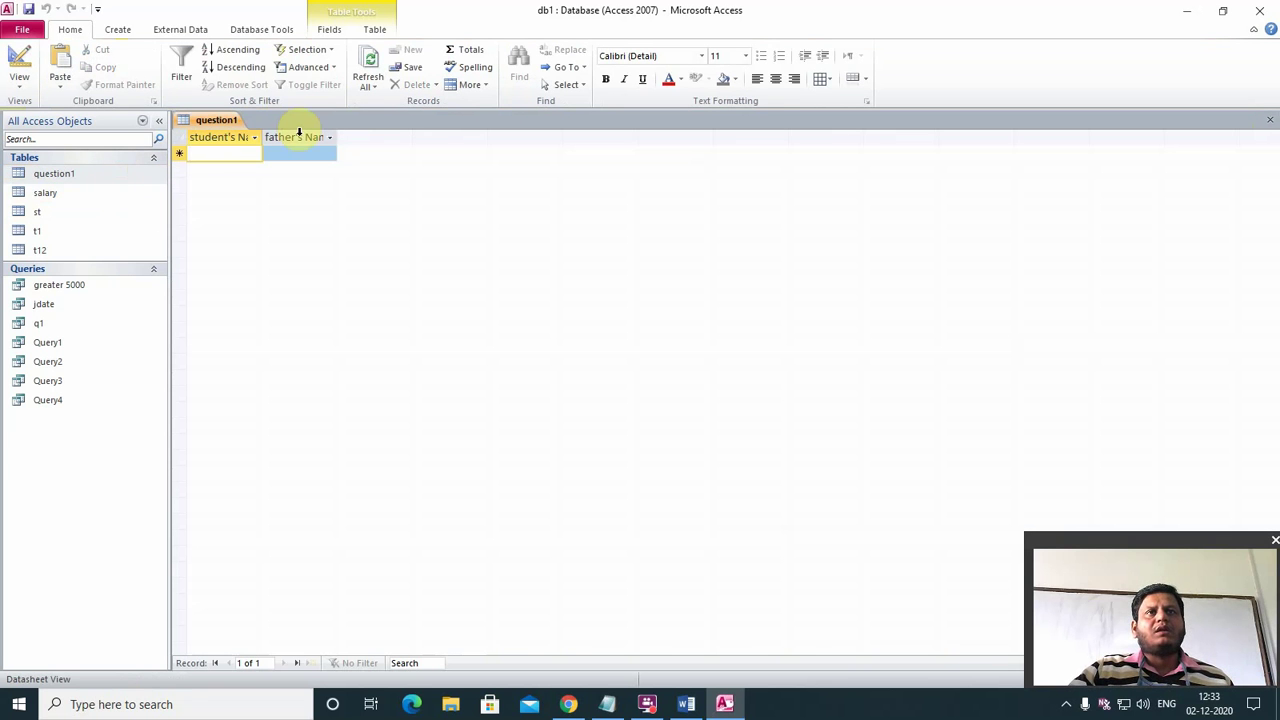
drag(261, 140, 326, 140)
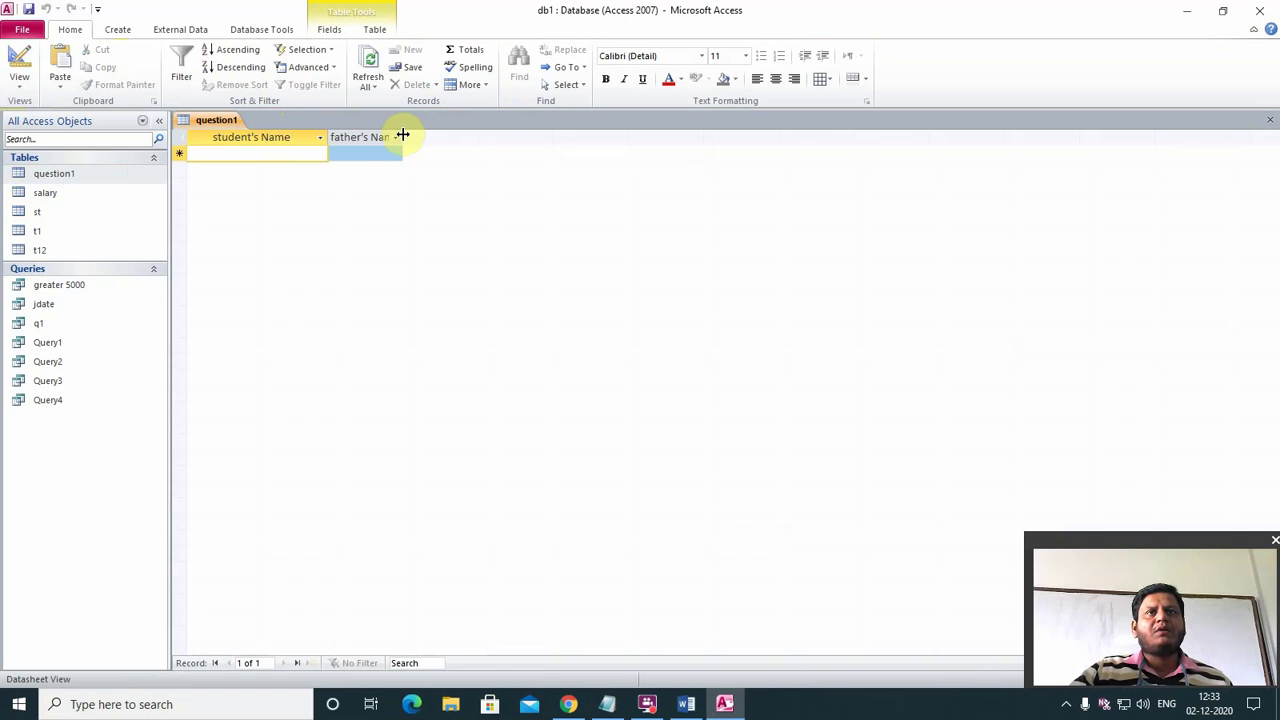
drag(403, 131, 492, 146)
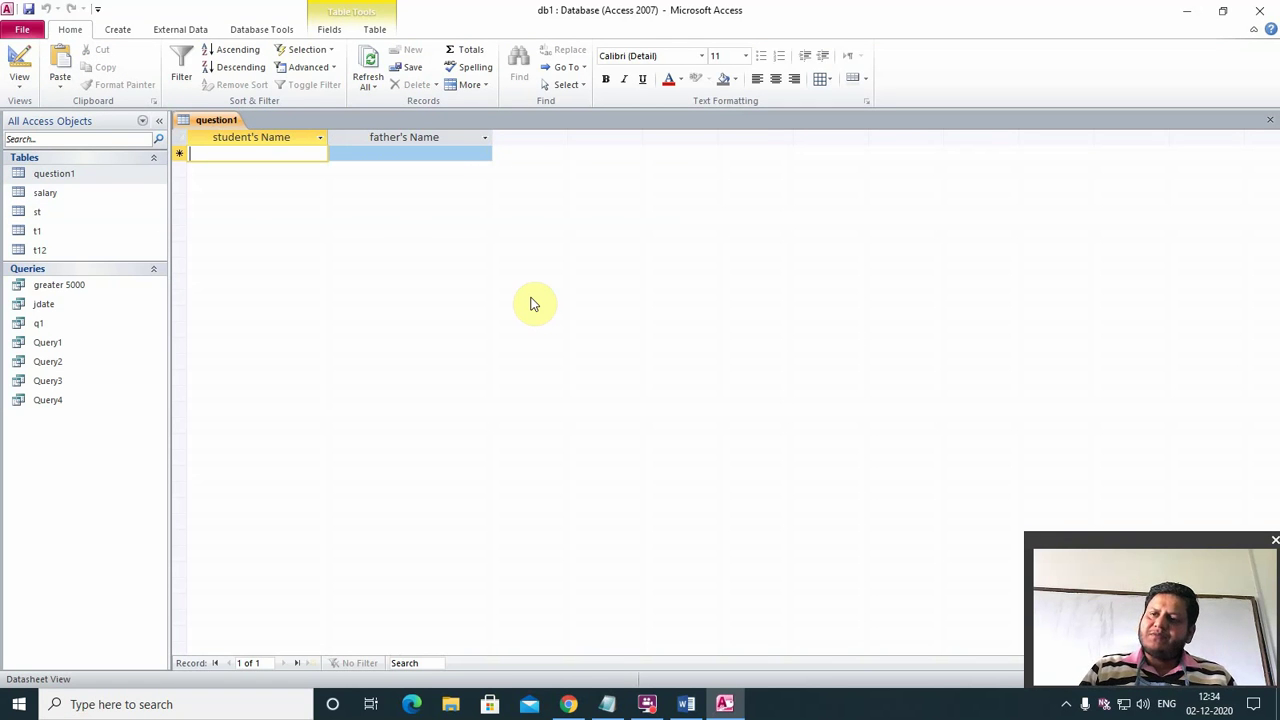
- In the Word document, colour the first requirement's text from "display full name of datasheet" to its end red
click(686, 704)
click(573, 264)
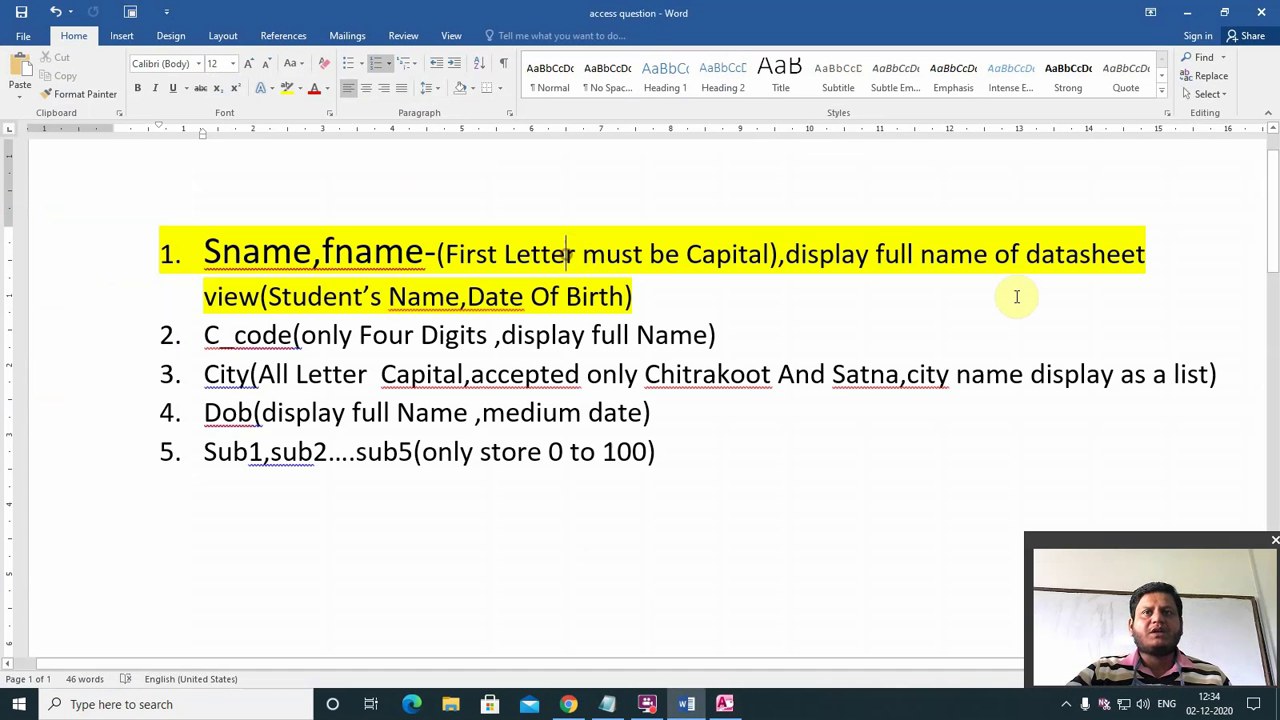
click(789, 254)
drag(789, 254, 694, 294)
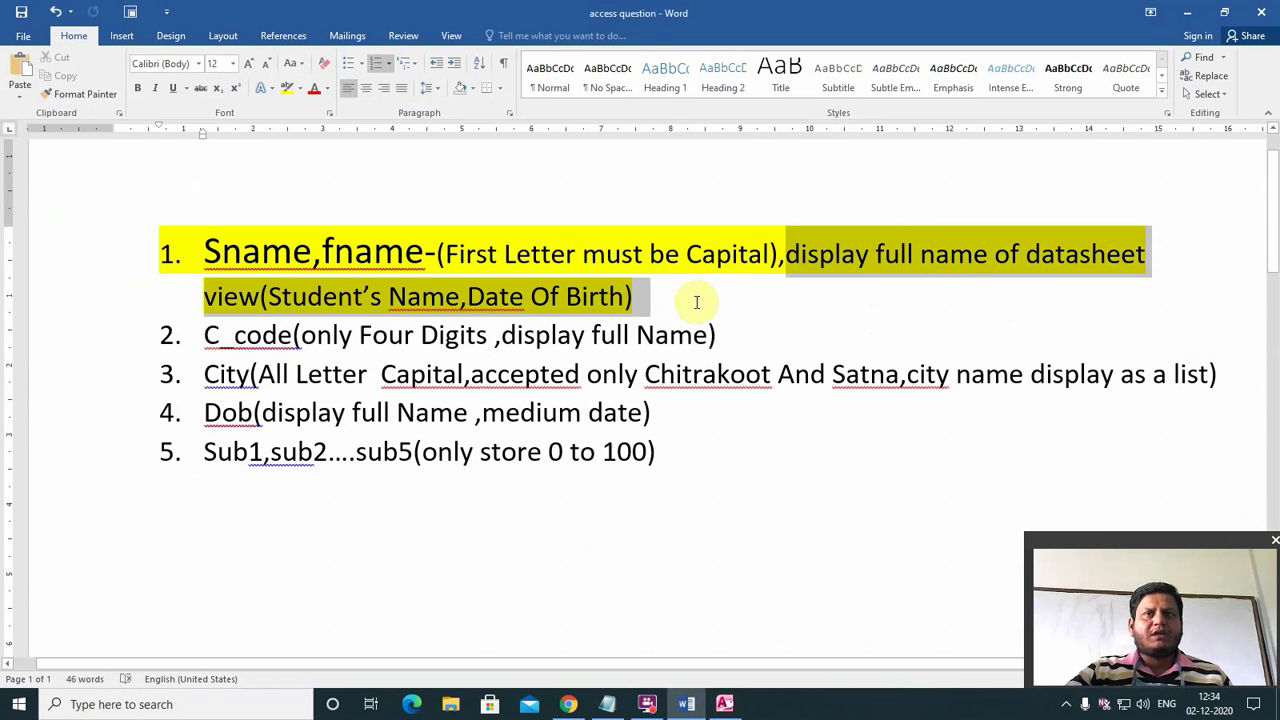
click(314, 87)
click(648, 298)
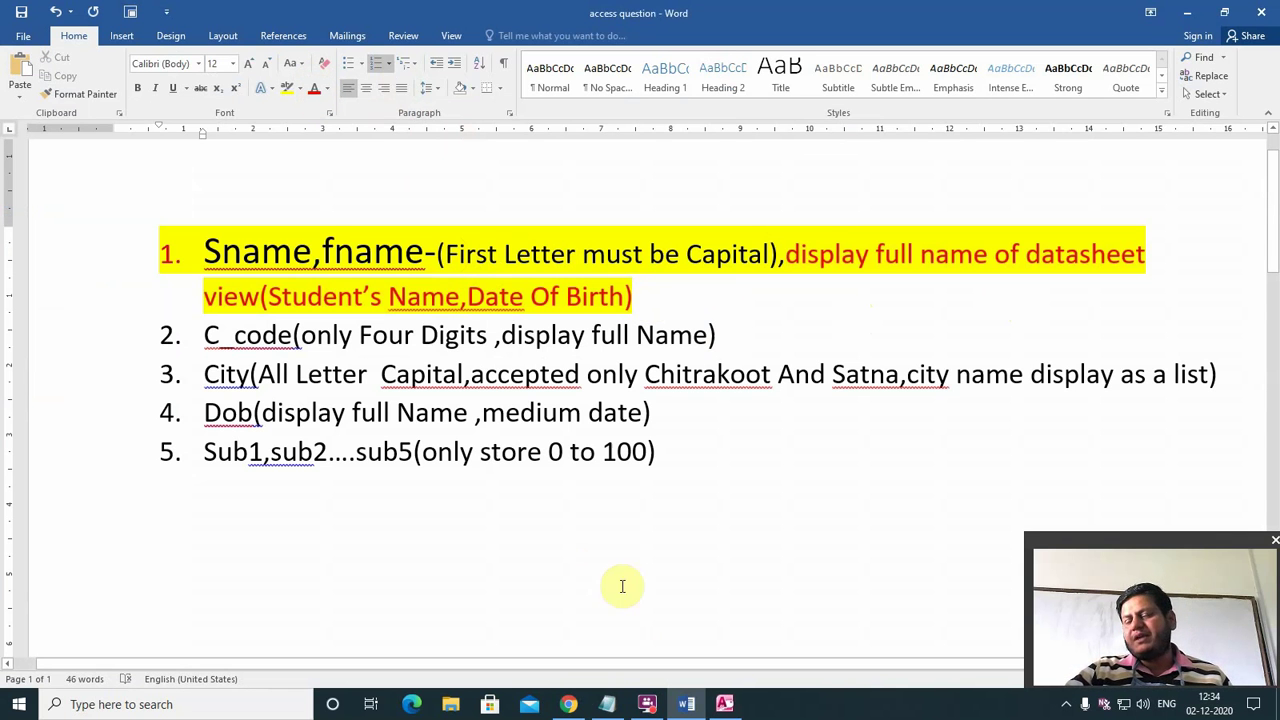
- Switch back to Access and close question1, saving the layout changes
click(722, 706)
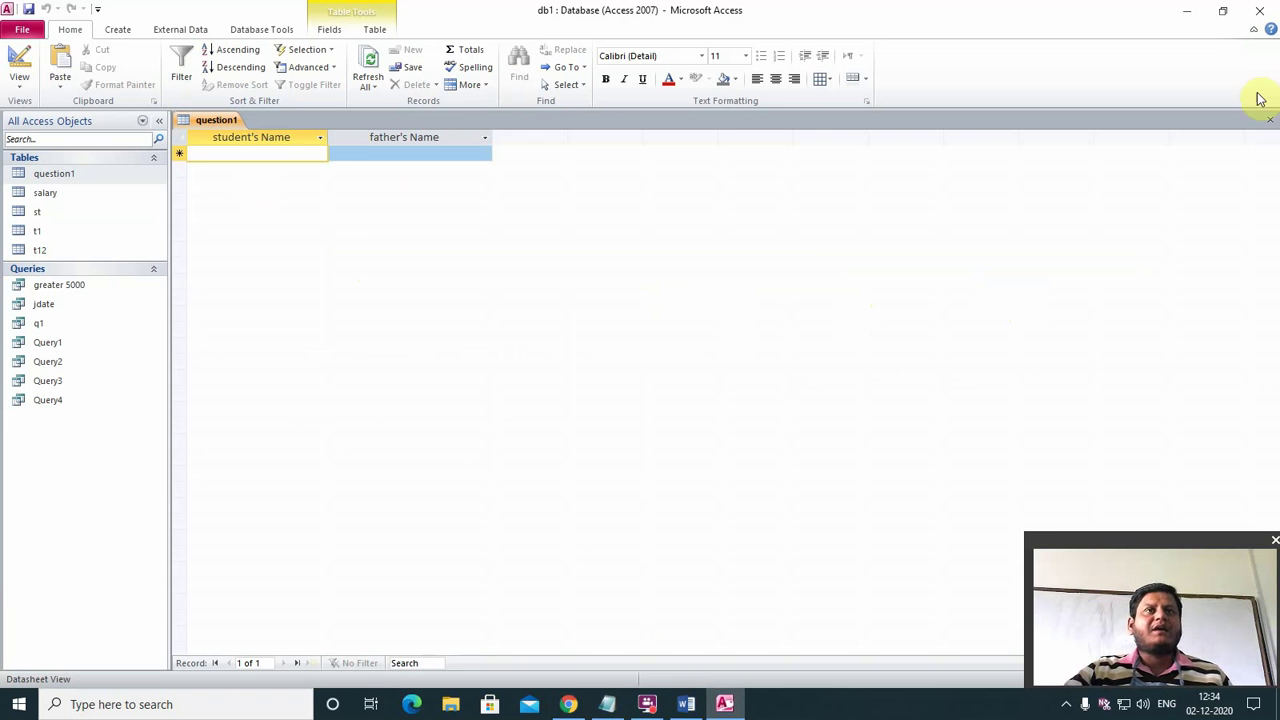
click(1271, 121)
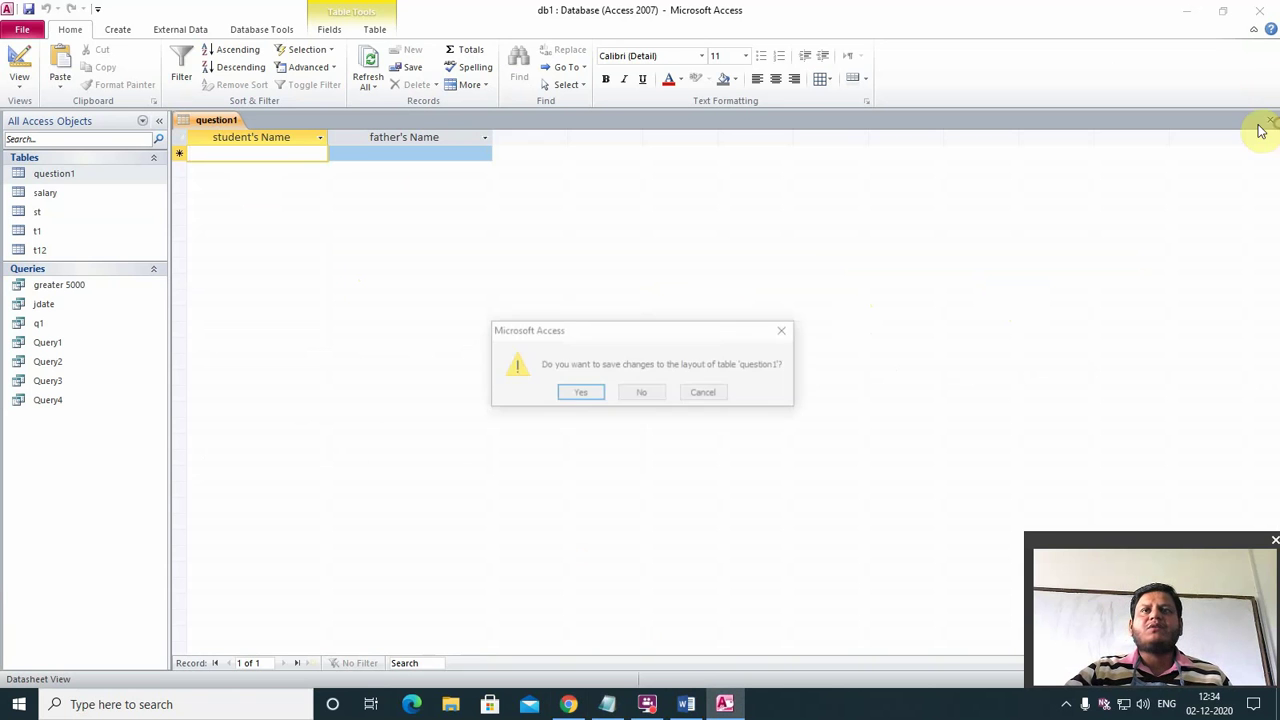
click(580, 392)
- Set the sname field's input mask to ">" in Design view, save the table, and try entering data in Datasheet view
right_click(95, 179)
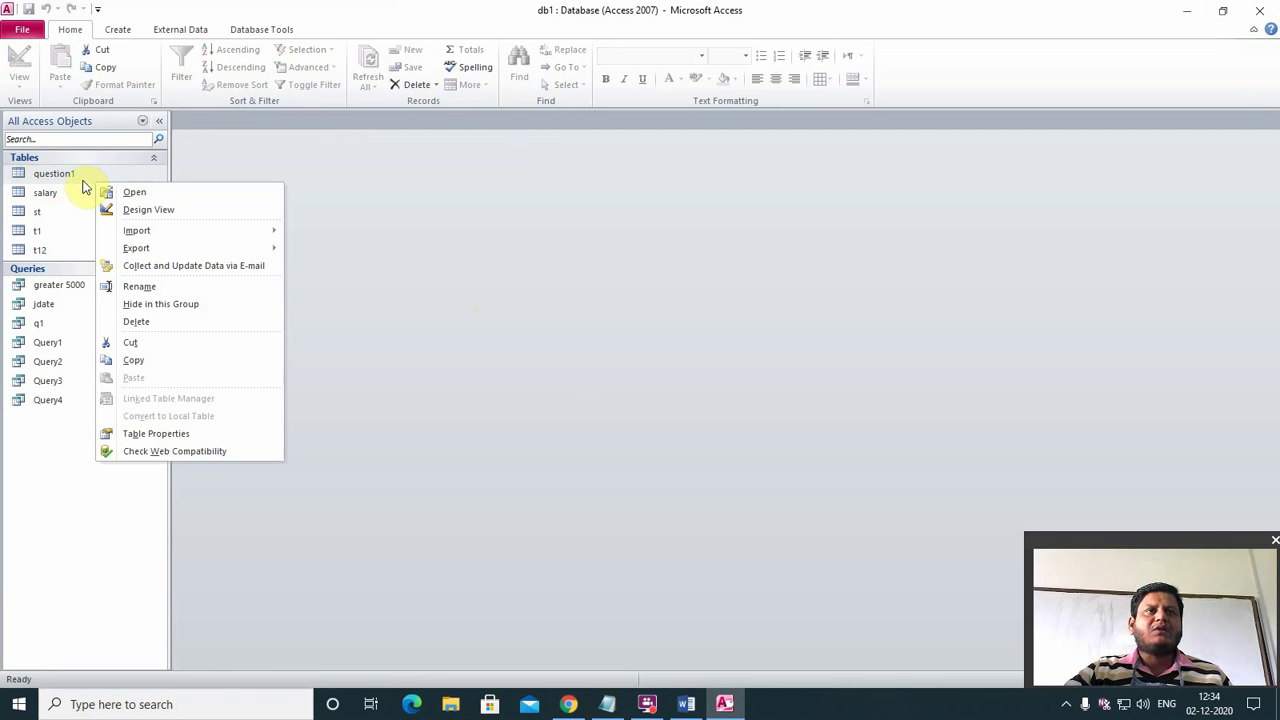
right_click(80, 175)
click(117, 204)
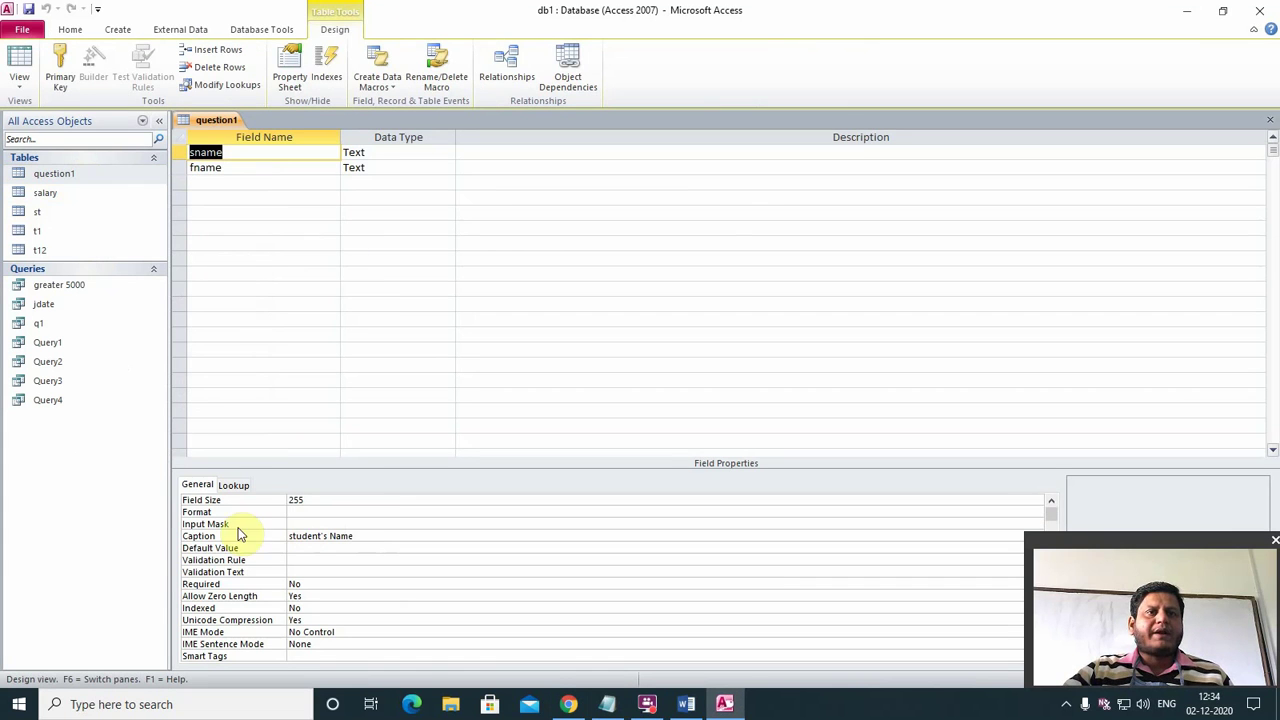
click(299, 523)
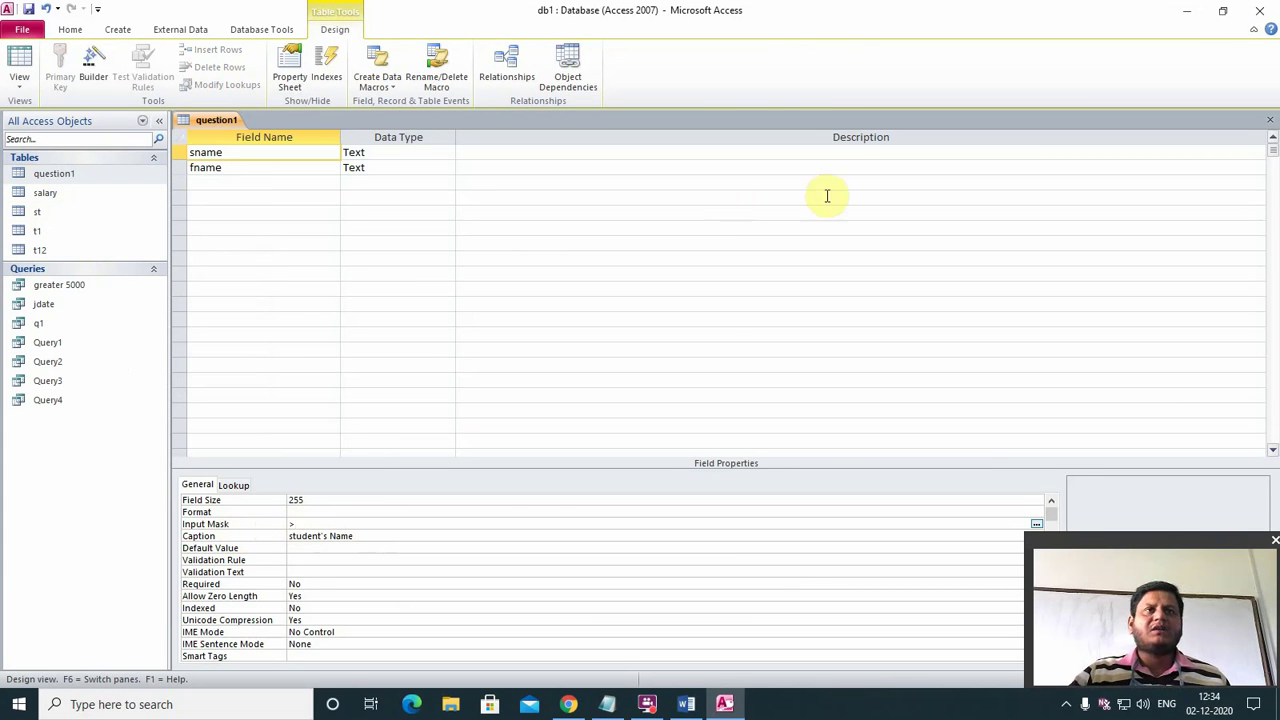
click(1270, 120)
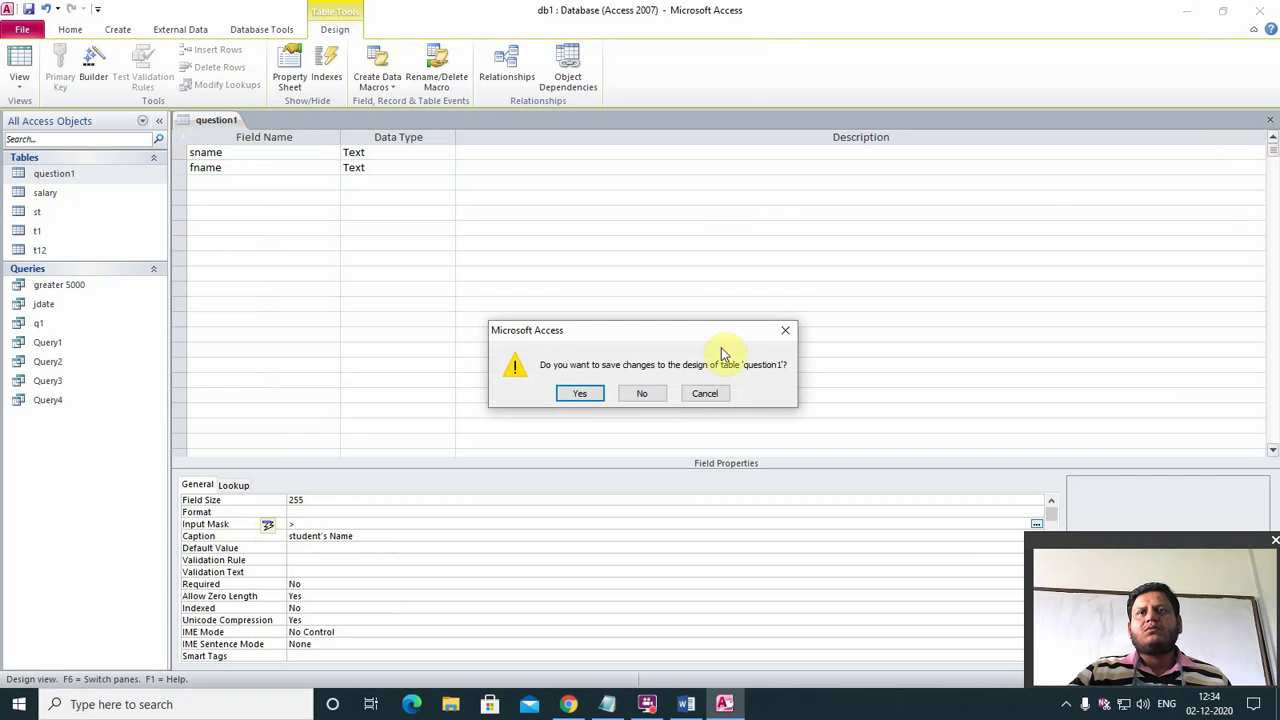
click(580, 393)
double_click(30, 174)
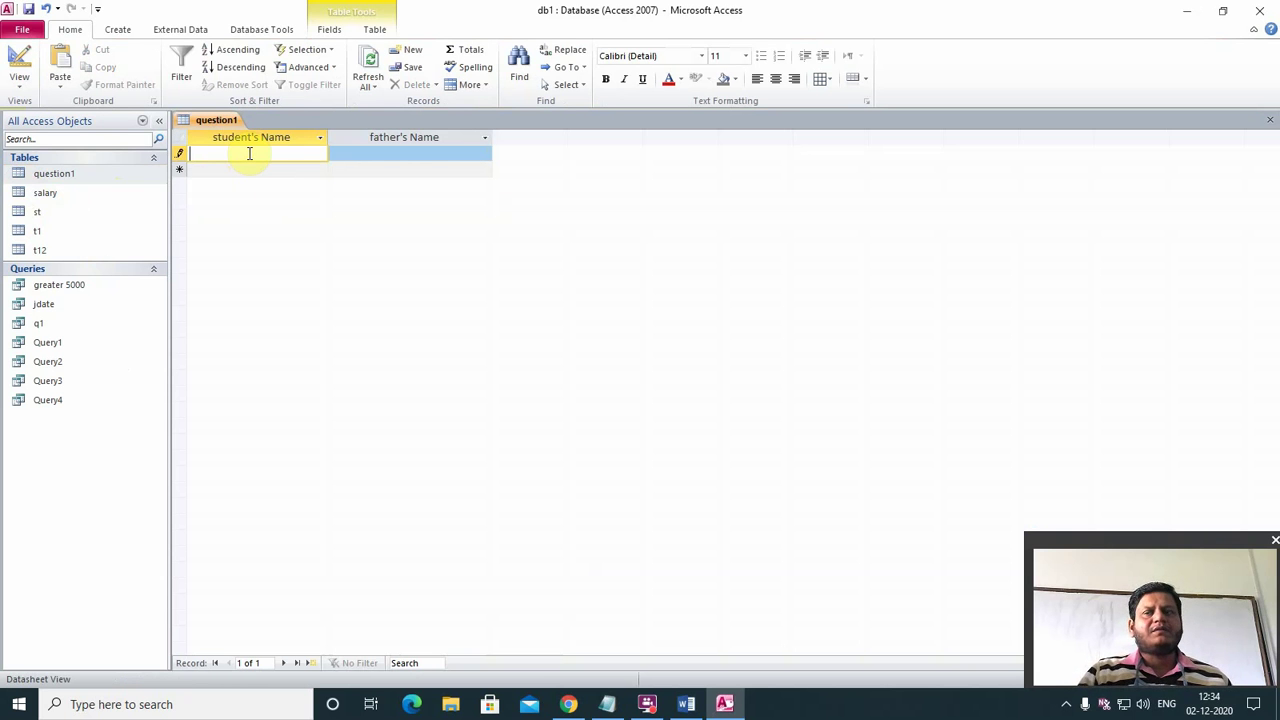
click(1270, 119)
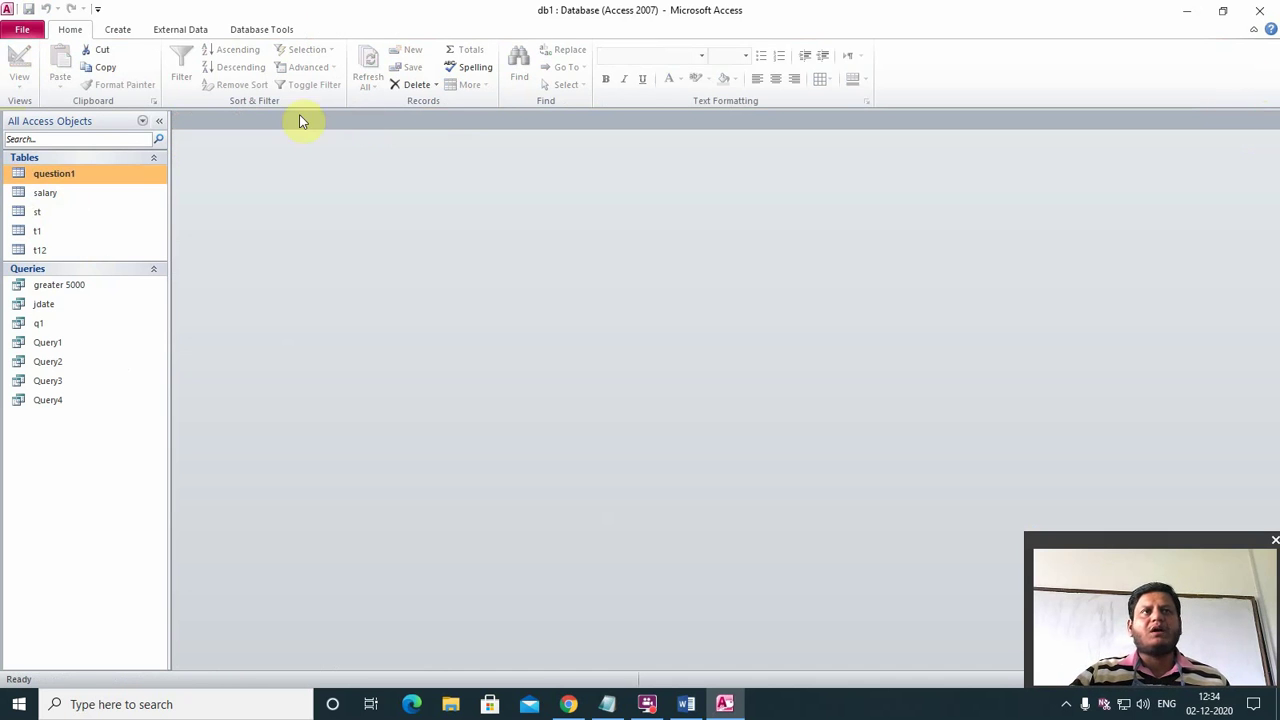
- Extend the sname field's input mask to ">???????????" in Design view and close question1, saving the design changes
right_click(96, 172)
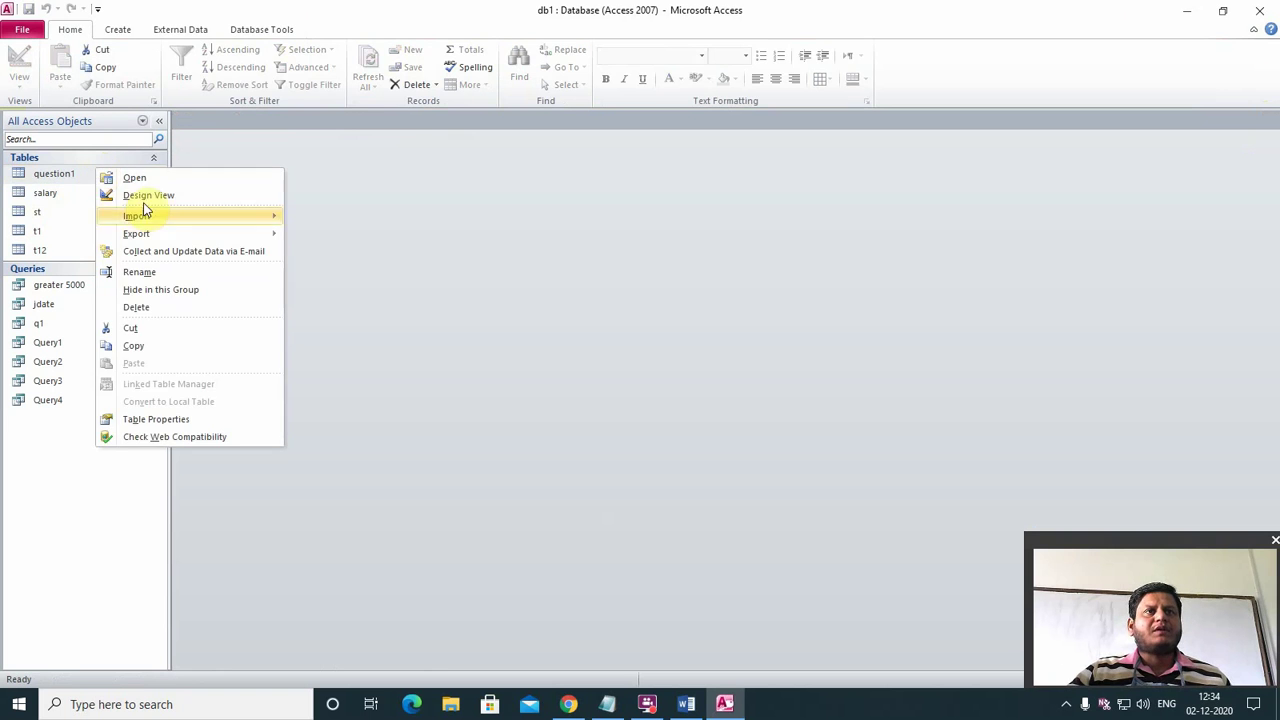
click(146, 196)
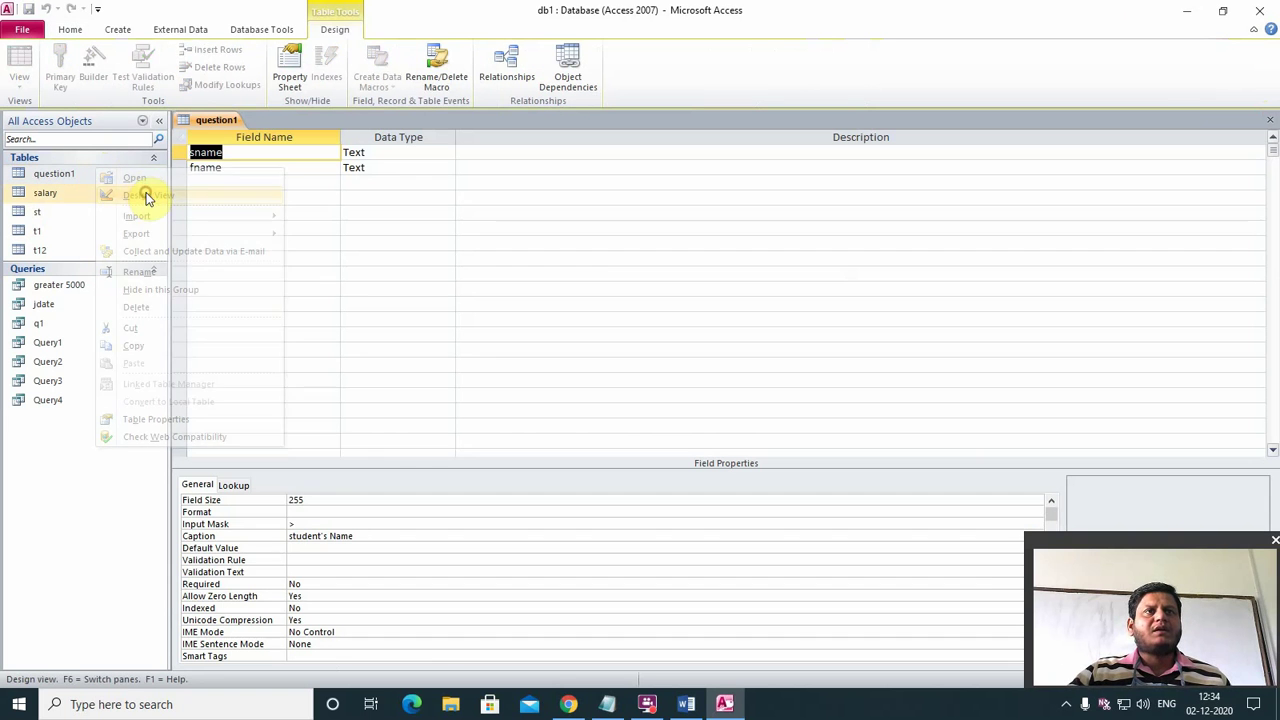
click(300, 524)
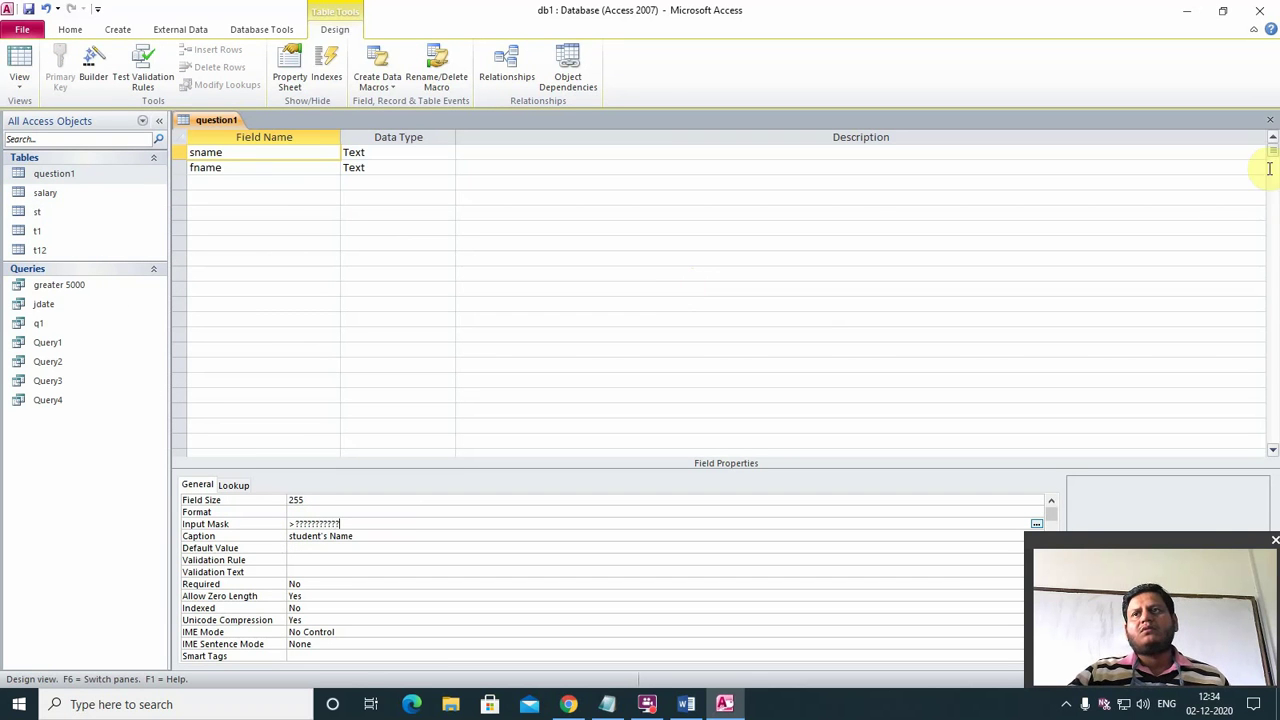
click(1270, 120)
click(580, 394)
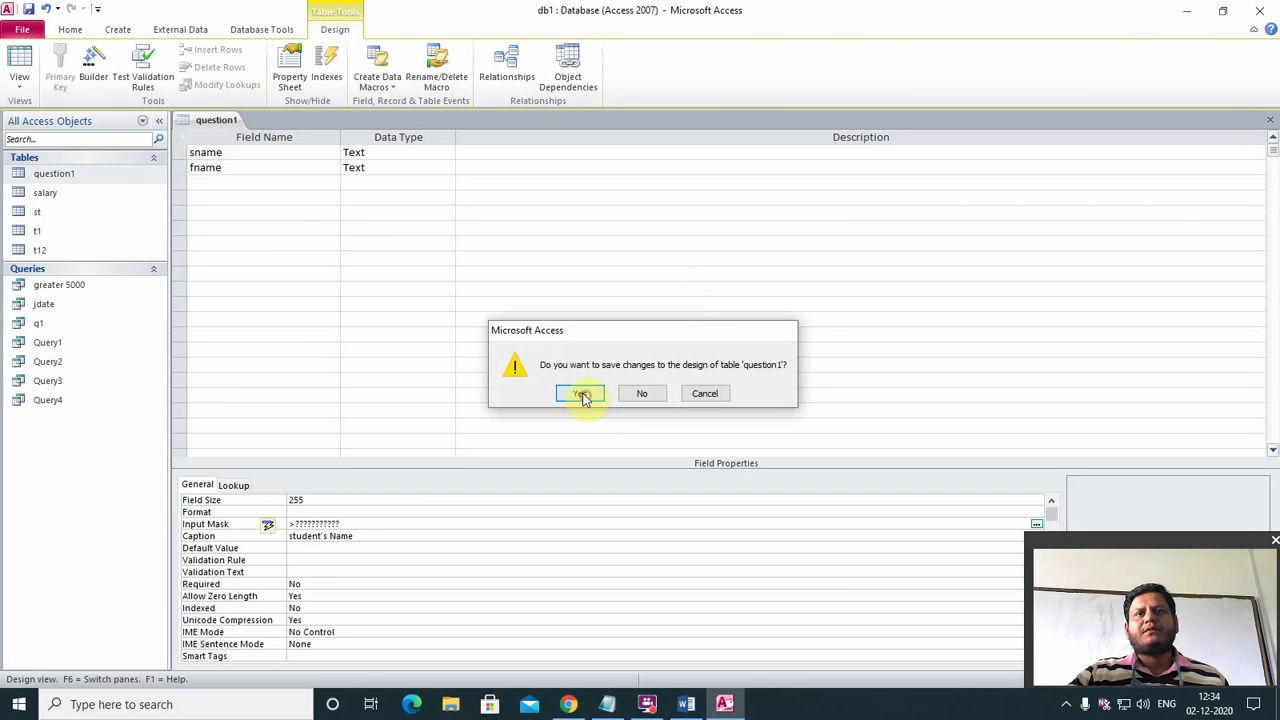
- Test the mask in Datasheet view by entering "RALDMGDG" as the student's name and "ddfg" as the father's name
click(118, 180)
double_click(118, 177)
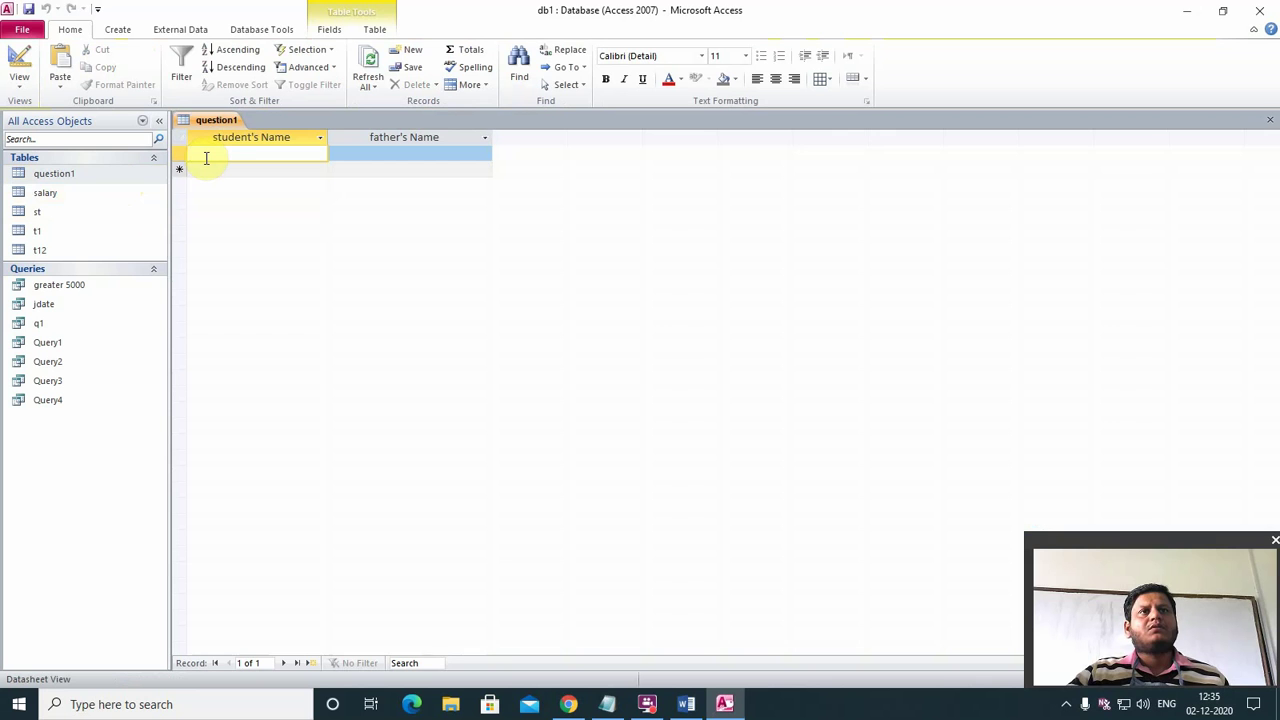
text(RAJDMGDG)
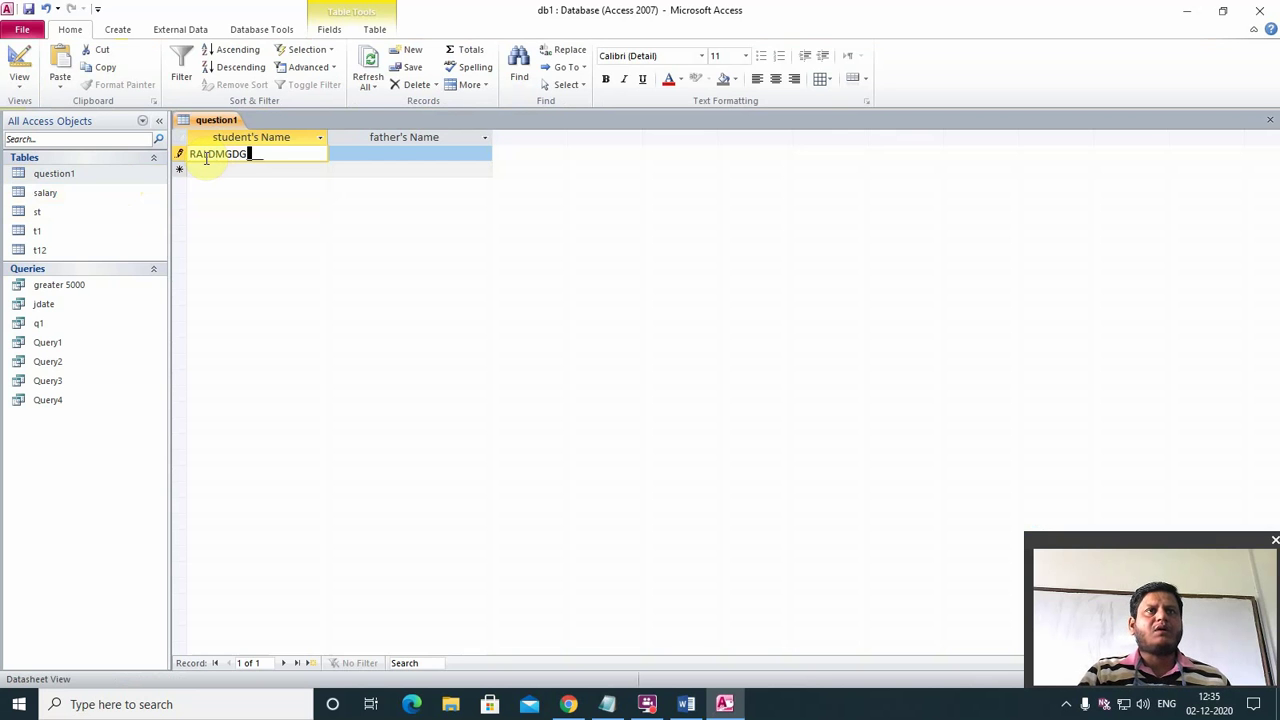
key(Tab)
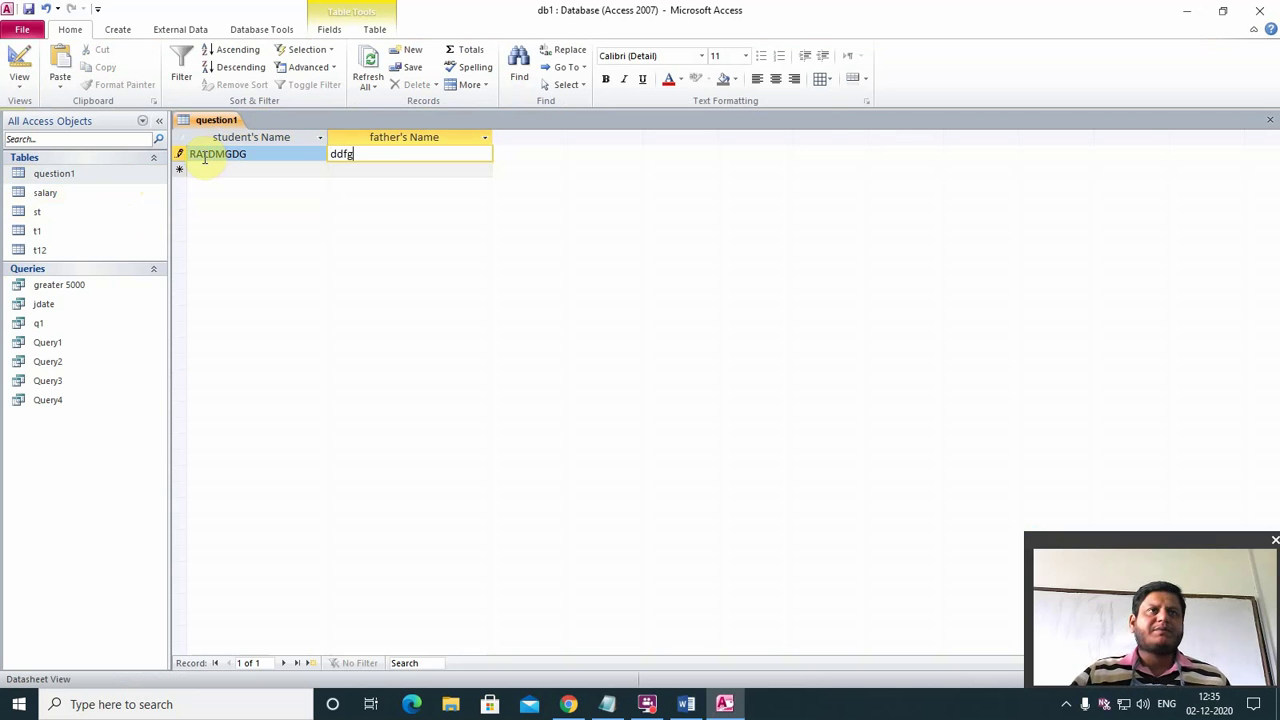
text(ddfg)
- Clear the test entries from the student's Name and father's Name columns
click(205, 157)
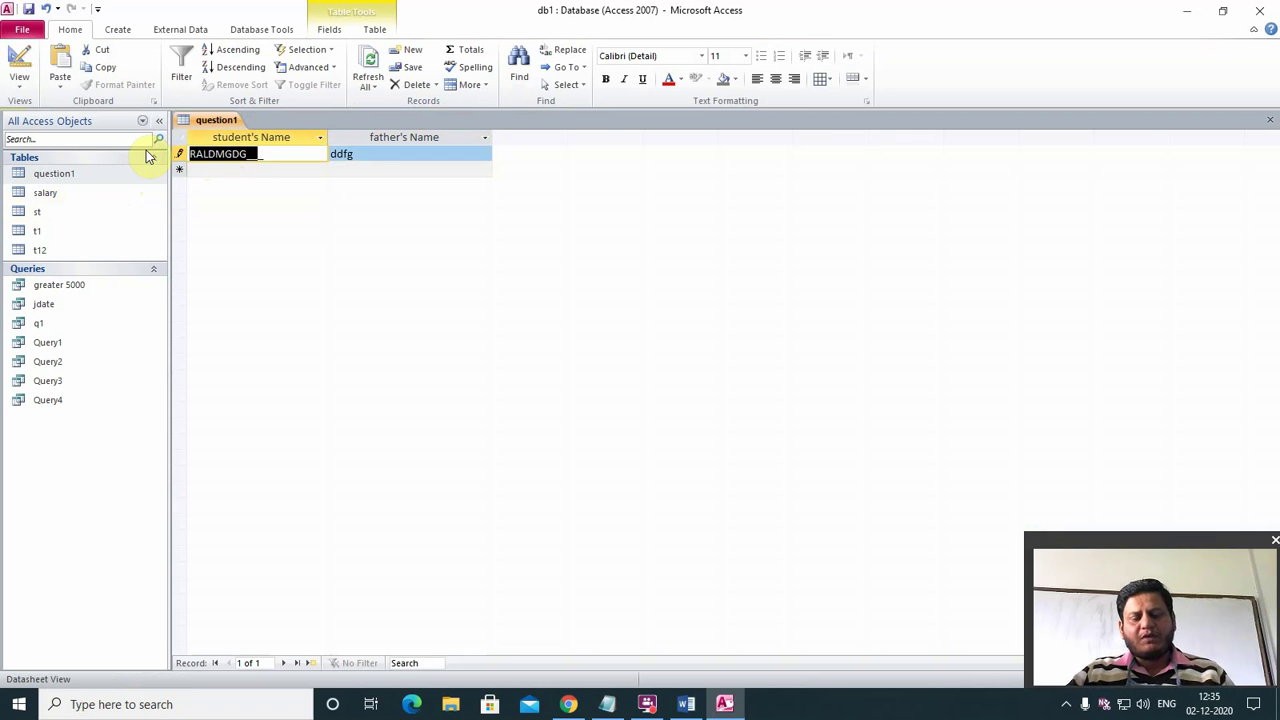
key(Delete)
double_click(352, 154)
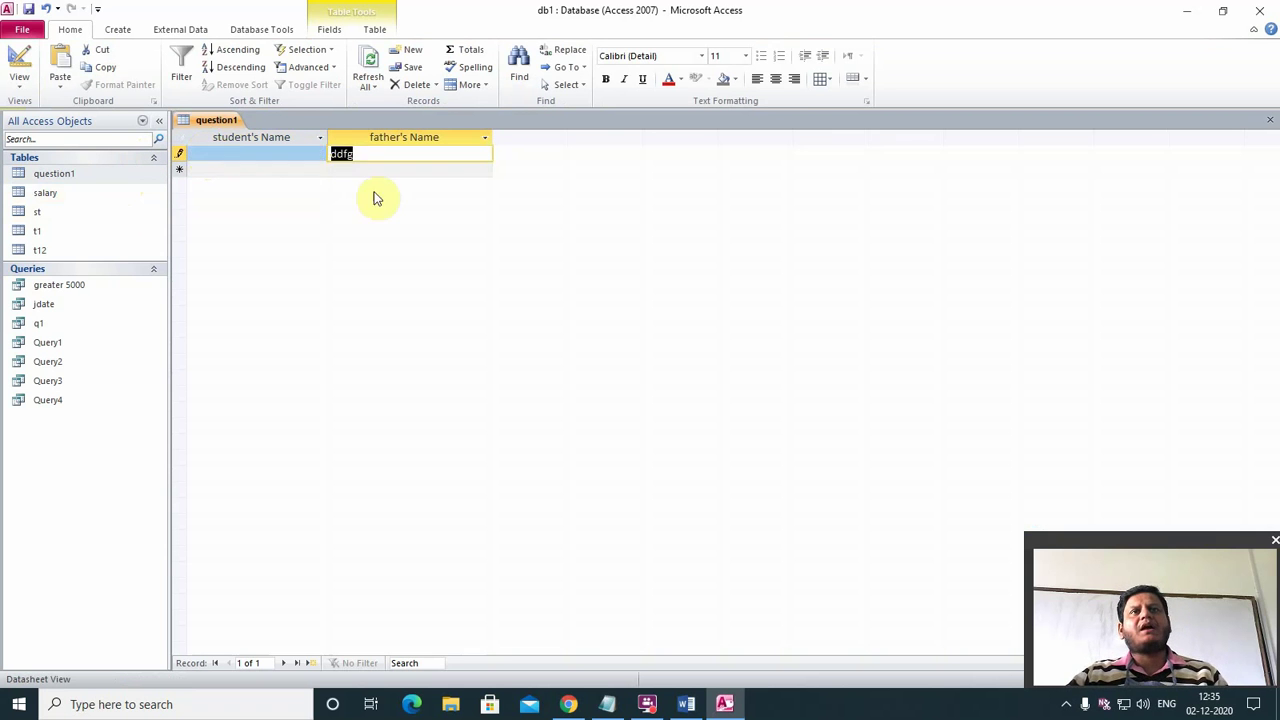
key(Delete)
key(Down)
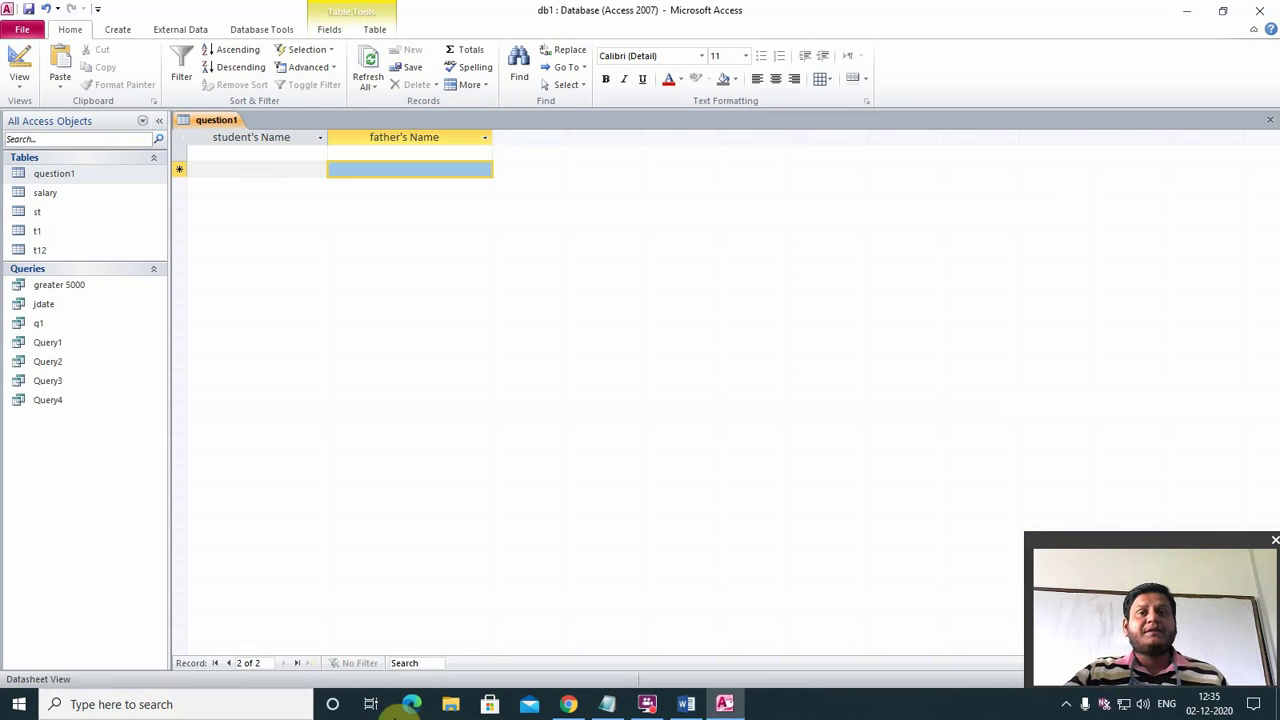
- Recheck the first requirement in the Word document, then return to Access and reopen question1 in Design view
click(686, 704)
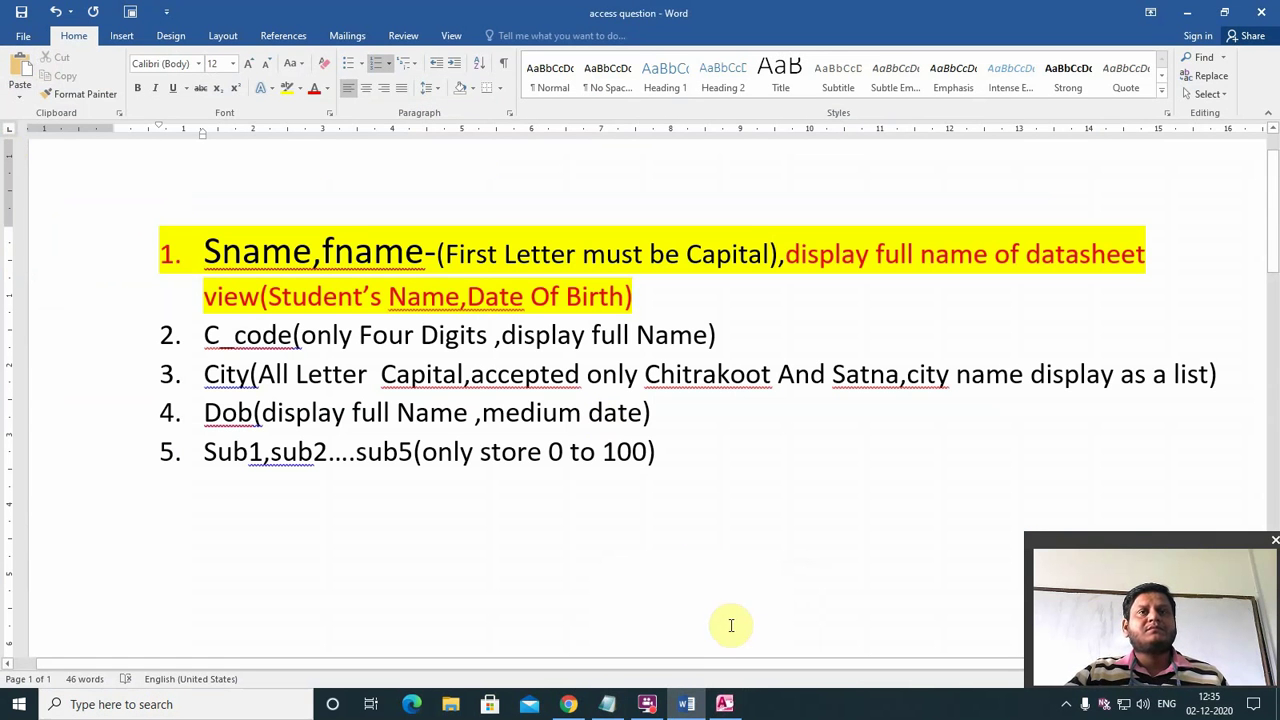
click(713, 706)
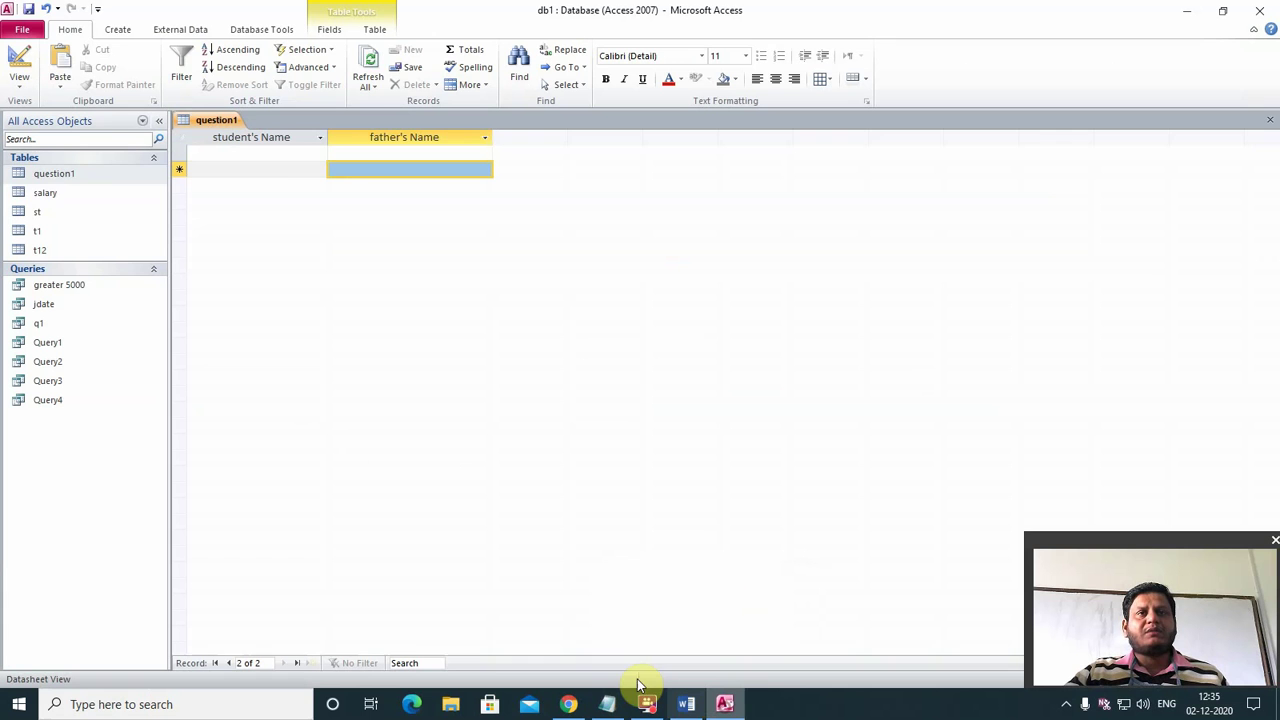
click(1270, 119)
right_click(69, 181)
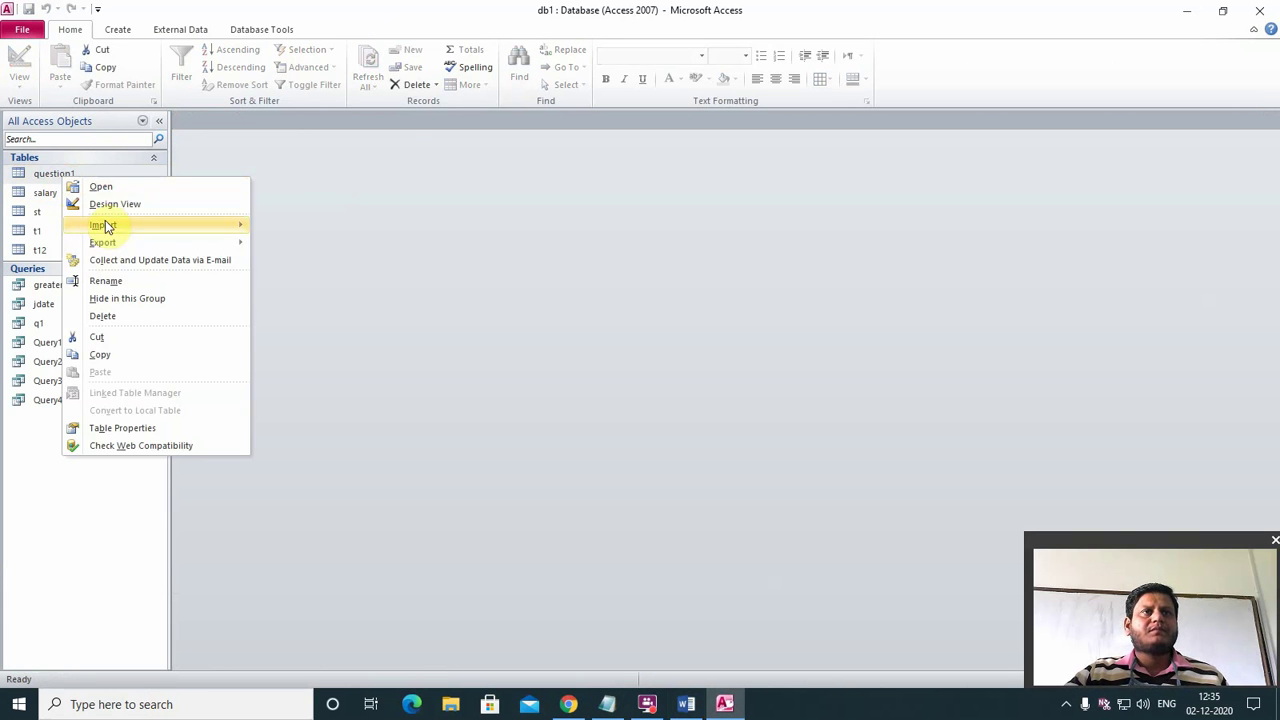
click(80, 202)
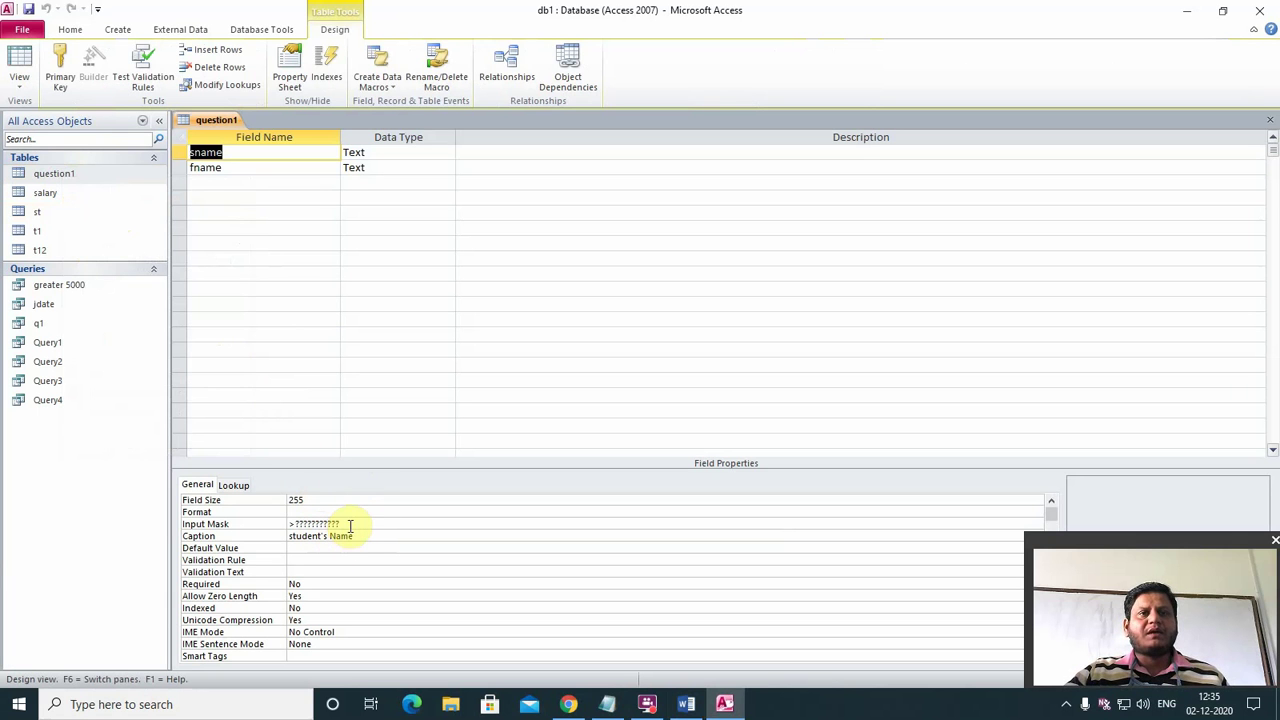
- Open Access Help for the sname field's input mask and examine the TextBox.InputMask article's mask characters and sample masks
click(352, 525)
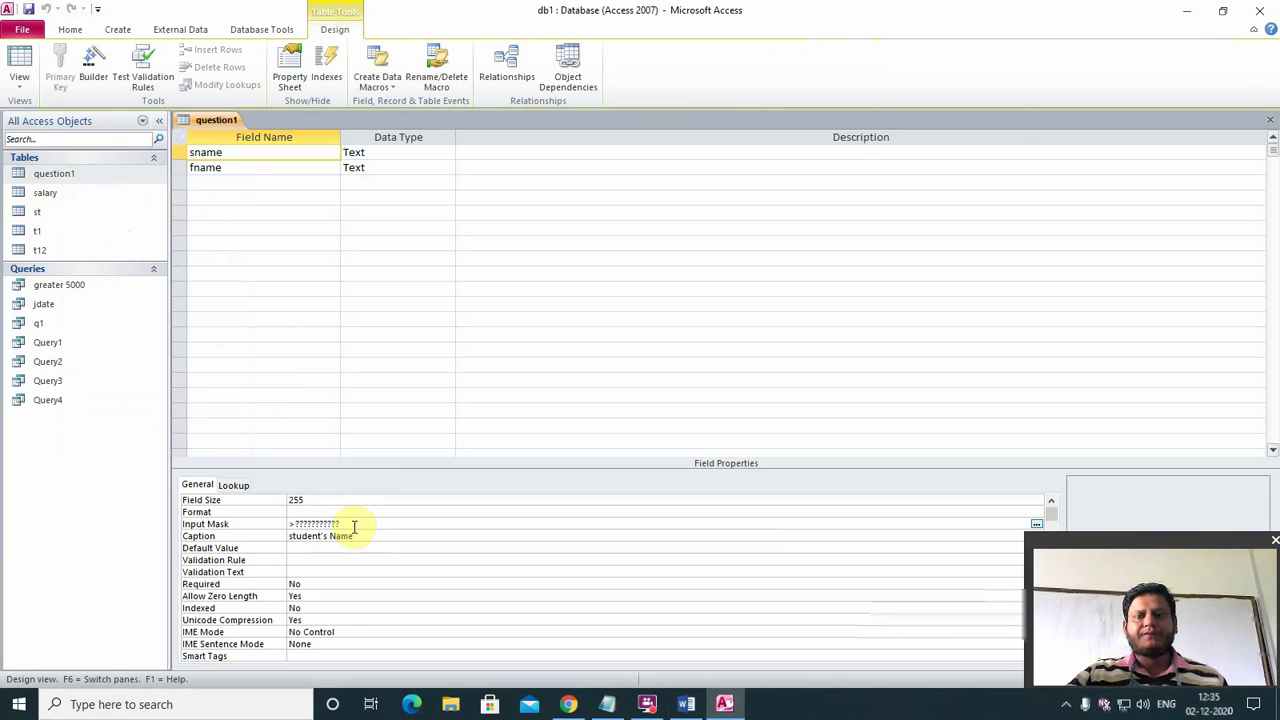
key(F1)
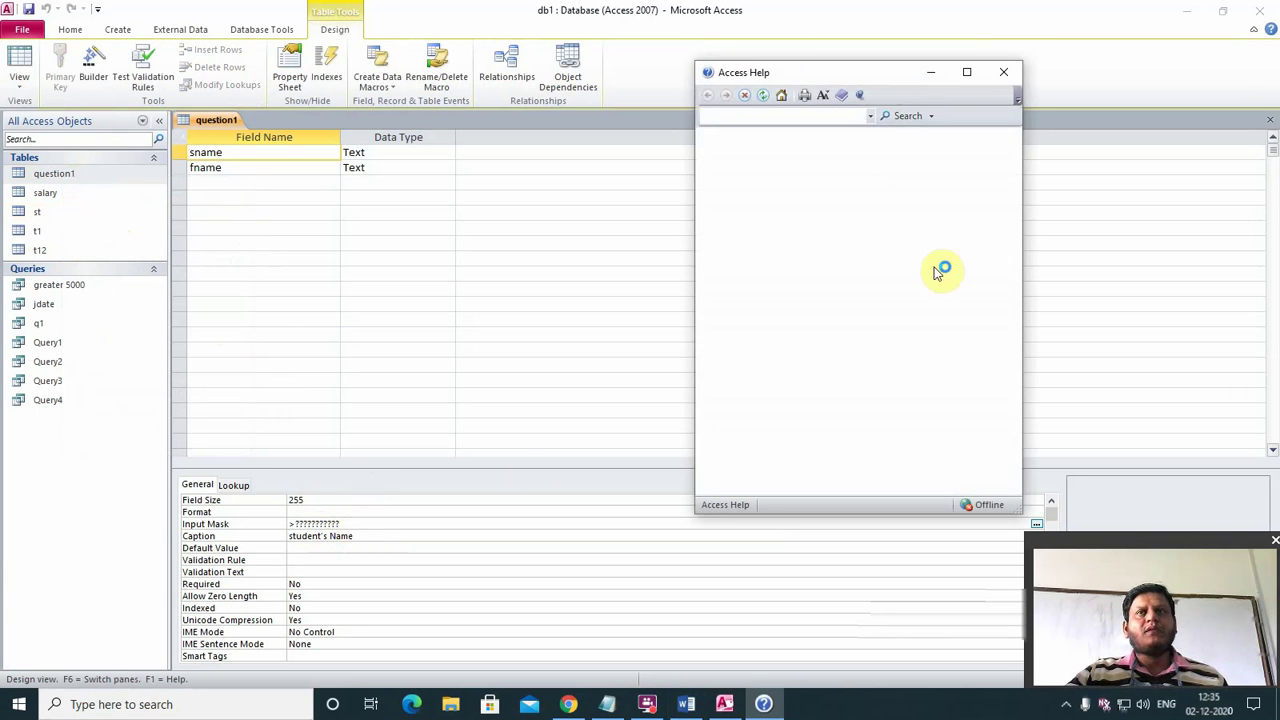
click(968, 73)
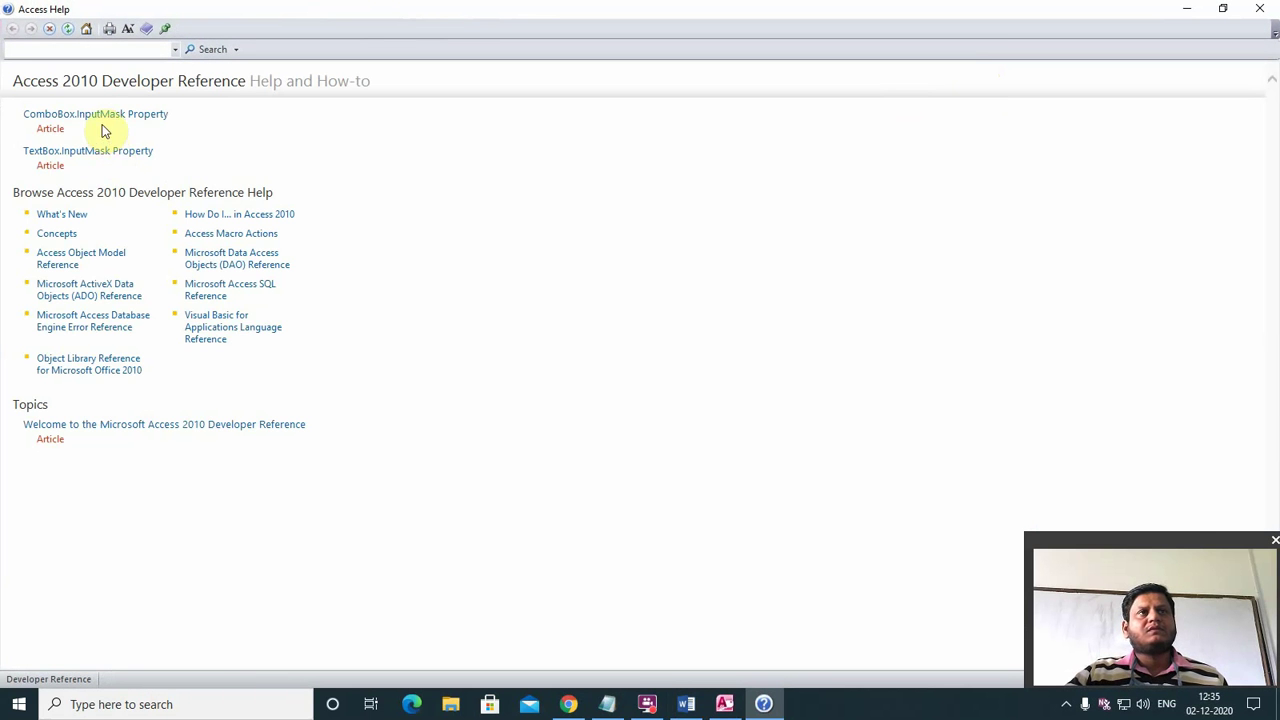
click(94, 150)
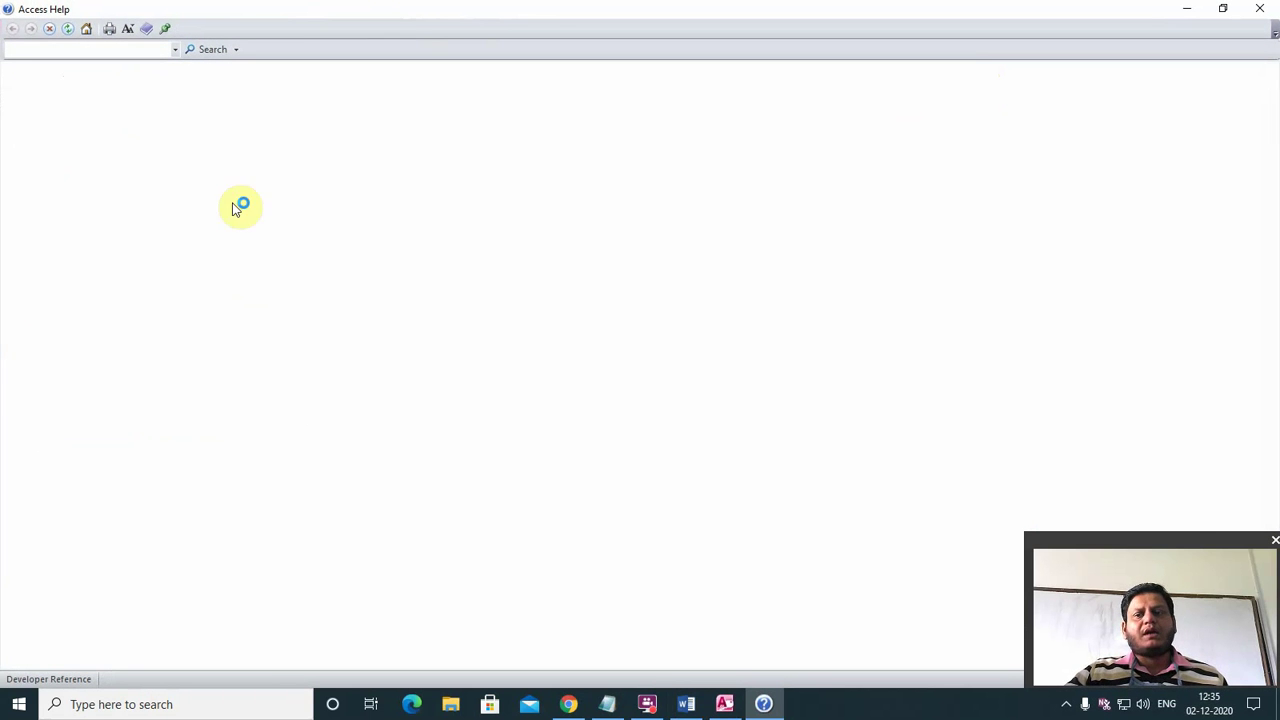
scroll(265, 430, down, 3)
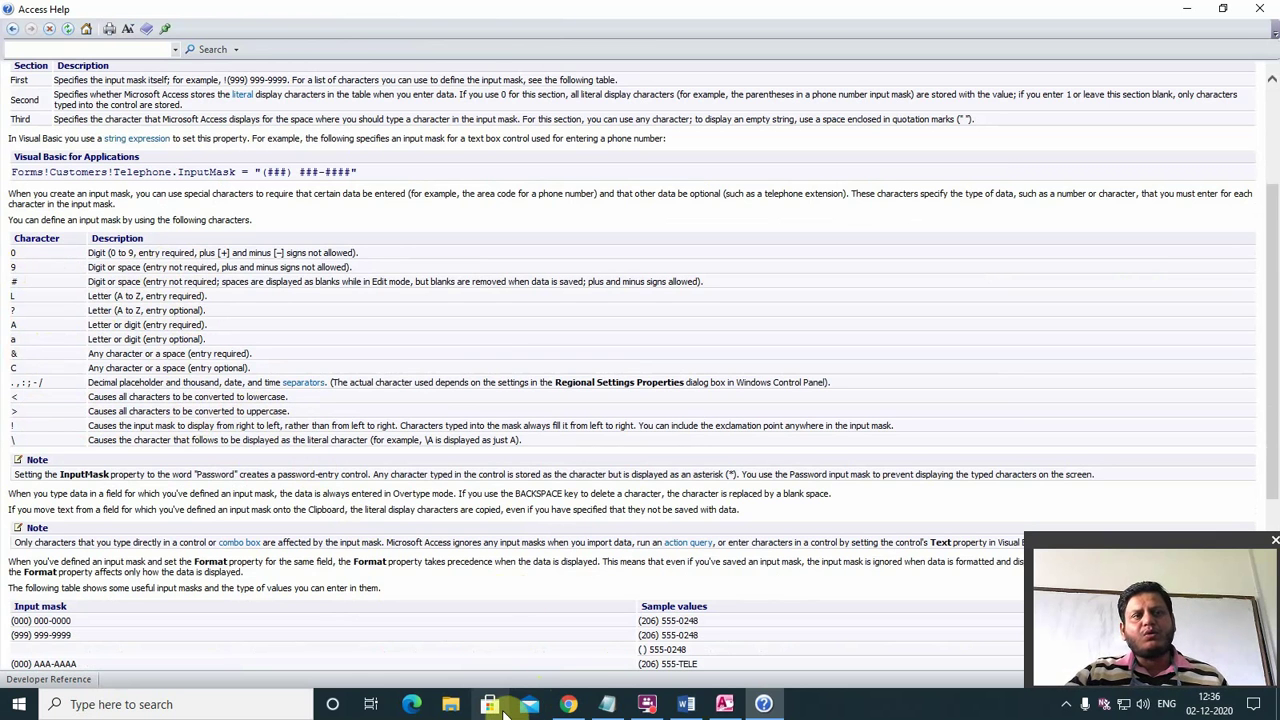
scroll(450, 584, down, 5)
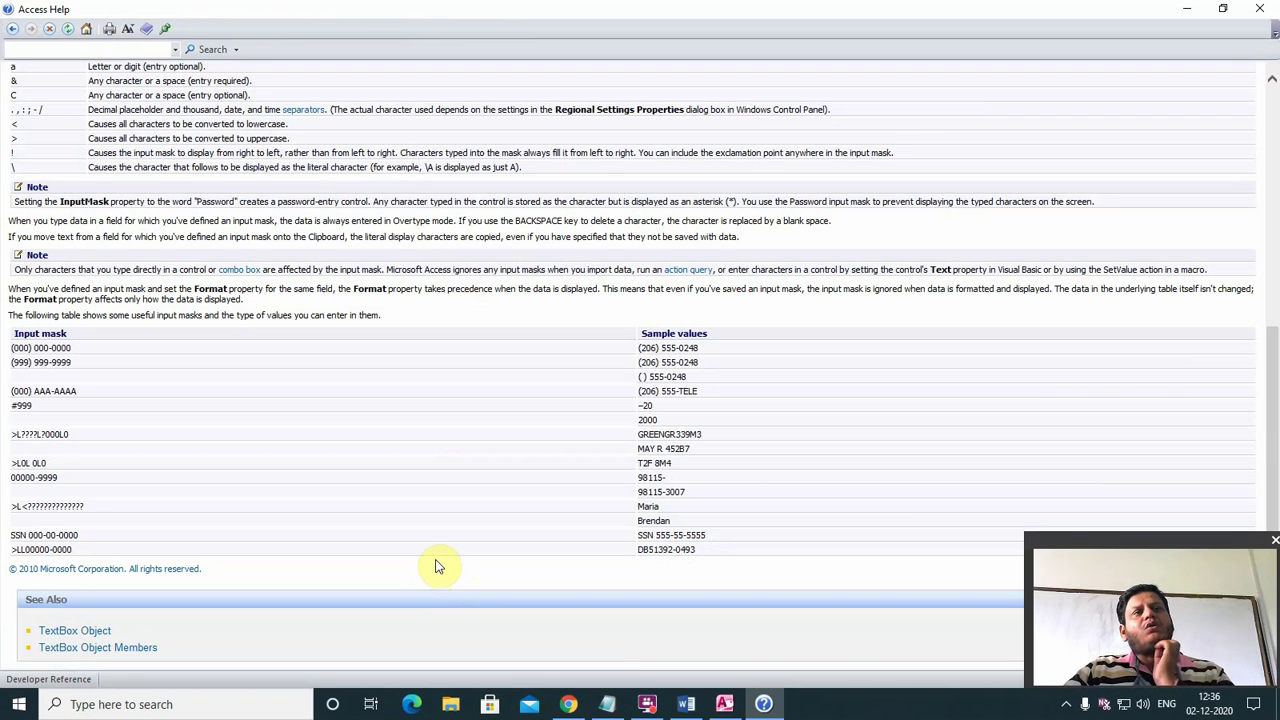
scroll(435, 567, up, 3)
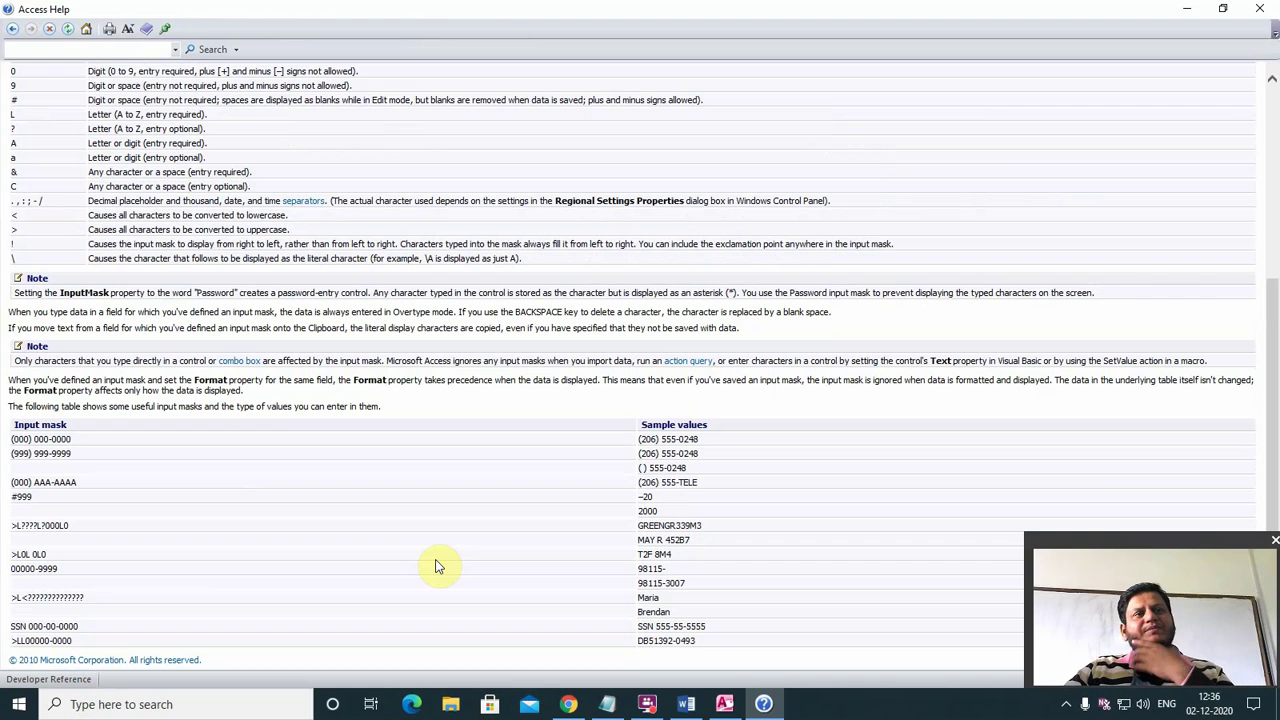
- Copy the sample mask >L<?????????????? from the Access Help article and clear the sname field's existing input mask in question1's design
scroll(435, 567, down, 3)
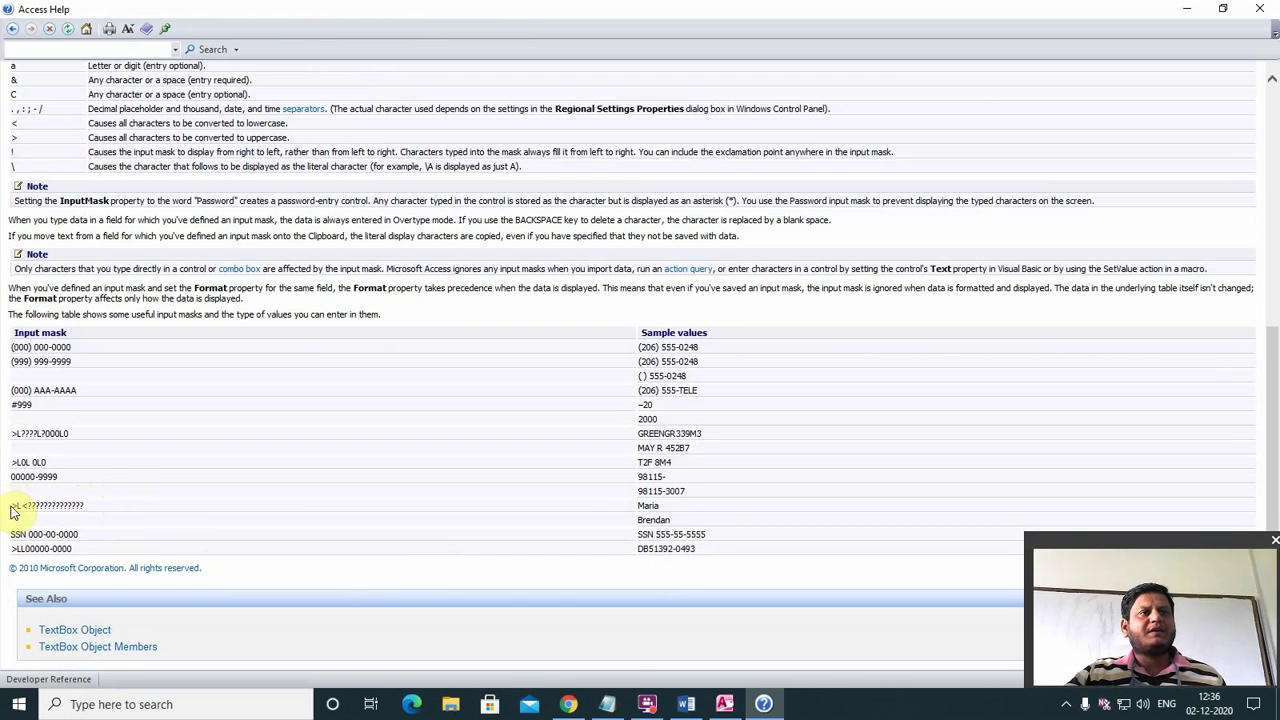
drag(13, 507, 84, 507)
key(ctrl+c)
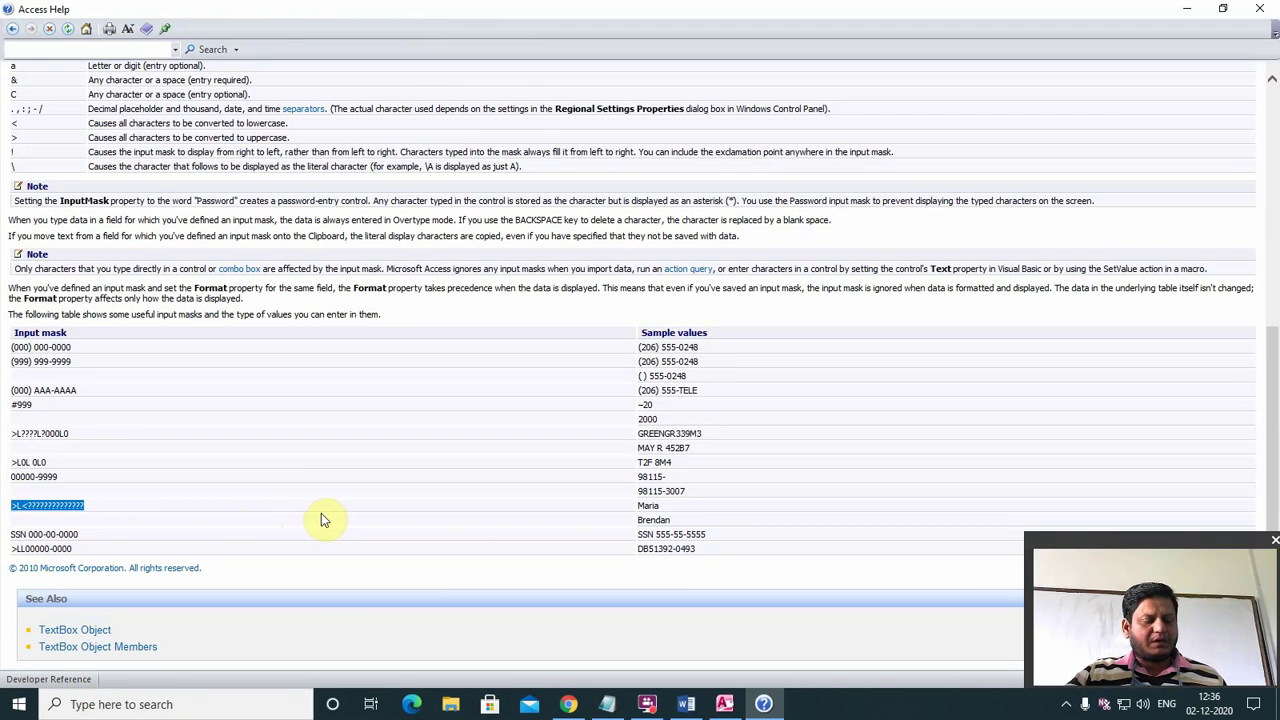
click(724, 704)
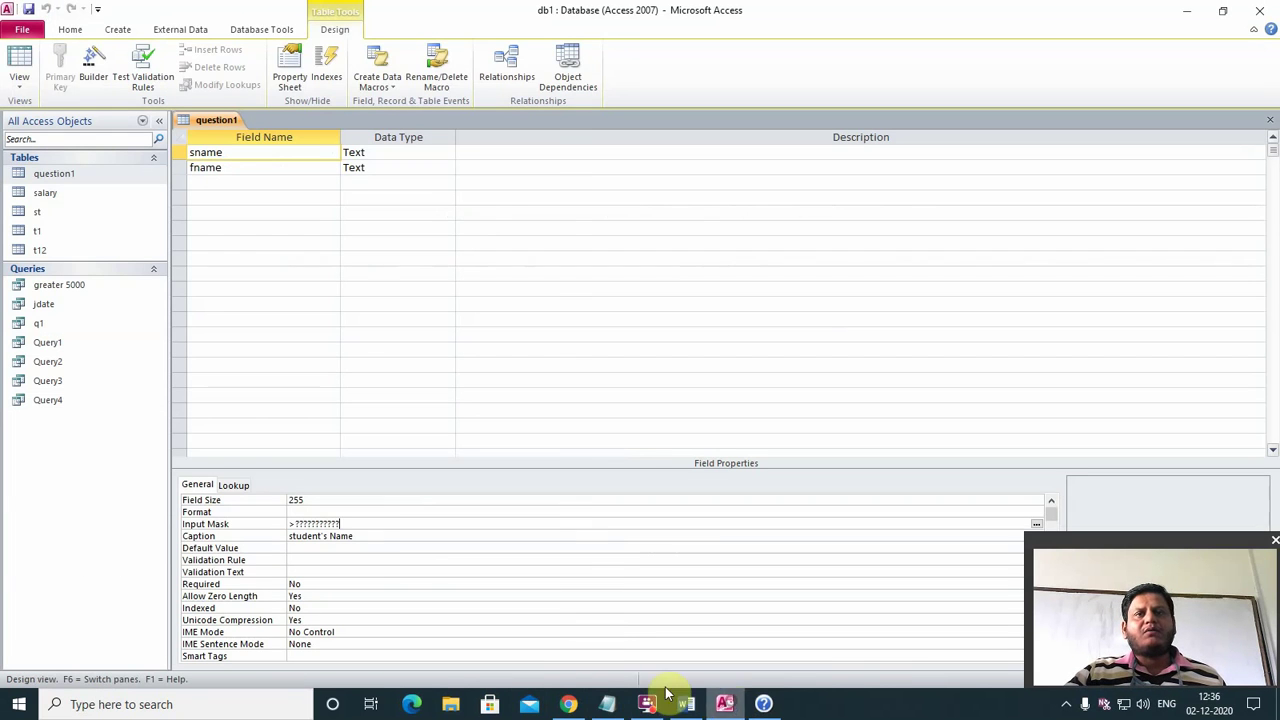
drag(360, 523, 260, 528)
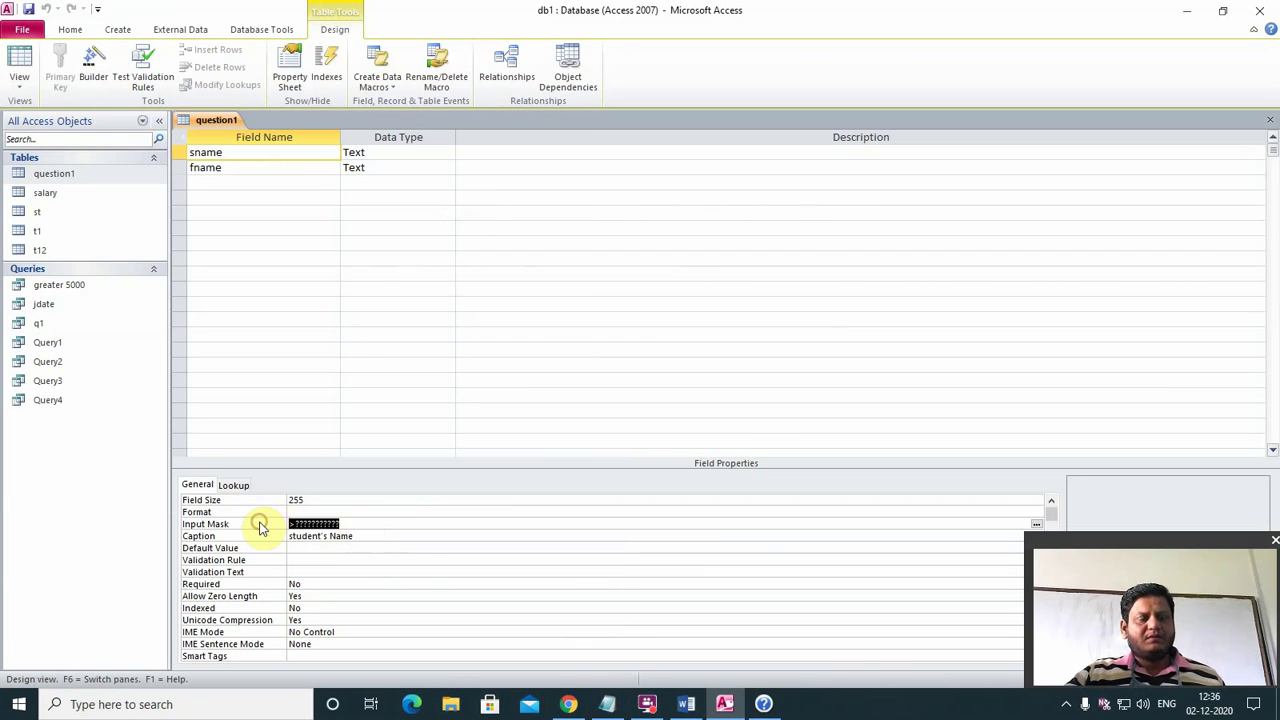
key(ctrl+v)
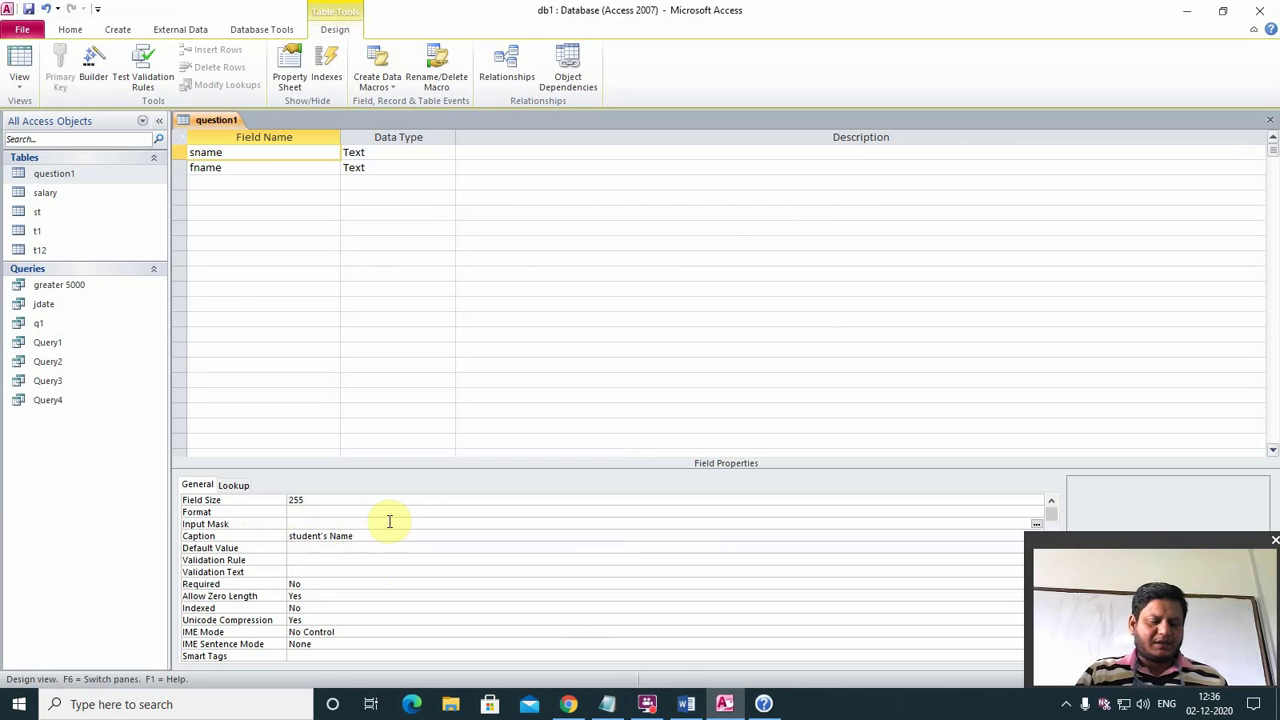
- Recheck the mask characters in Access Help, set sname's input mask to >L< followed by a long run of question marks, and close question1 with changes saved
click(764, 704)
scroll(66, 440, up, 5)
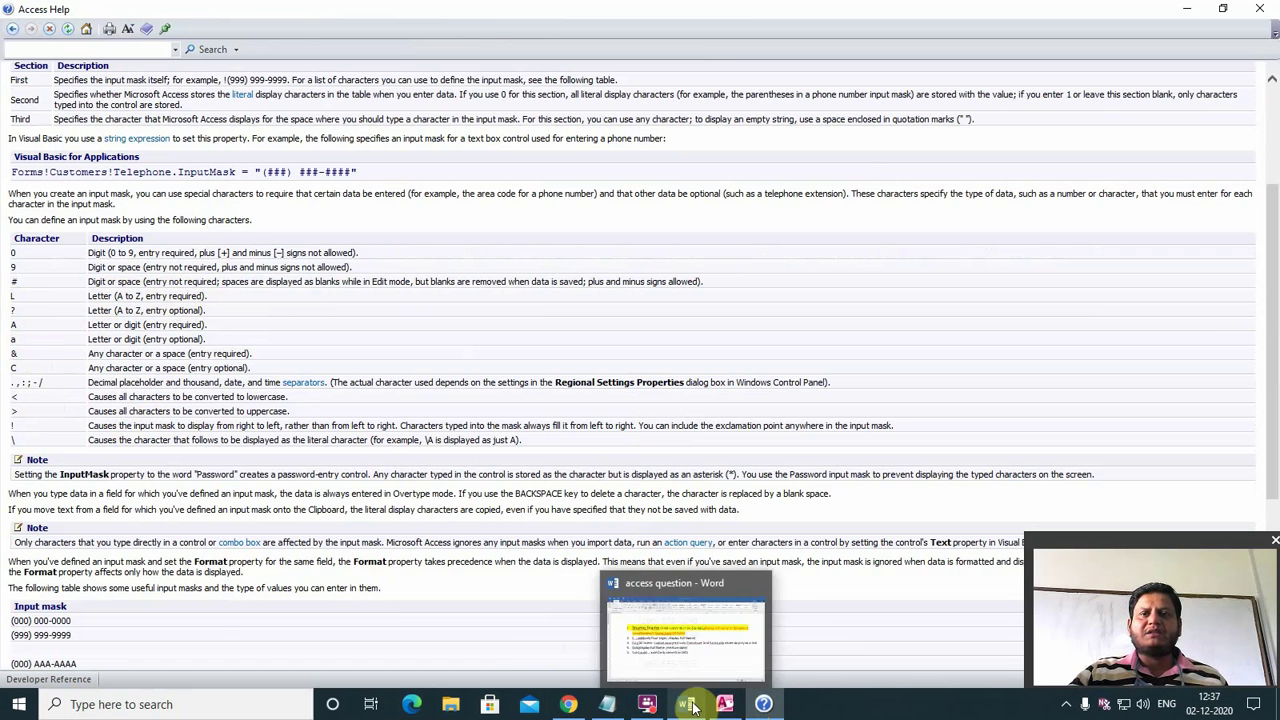
click(733, 703)
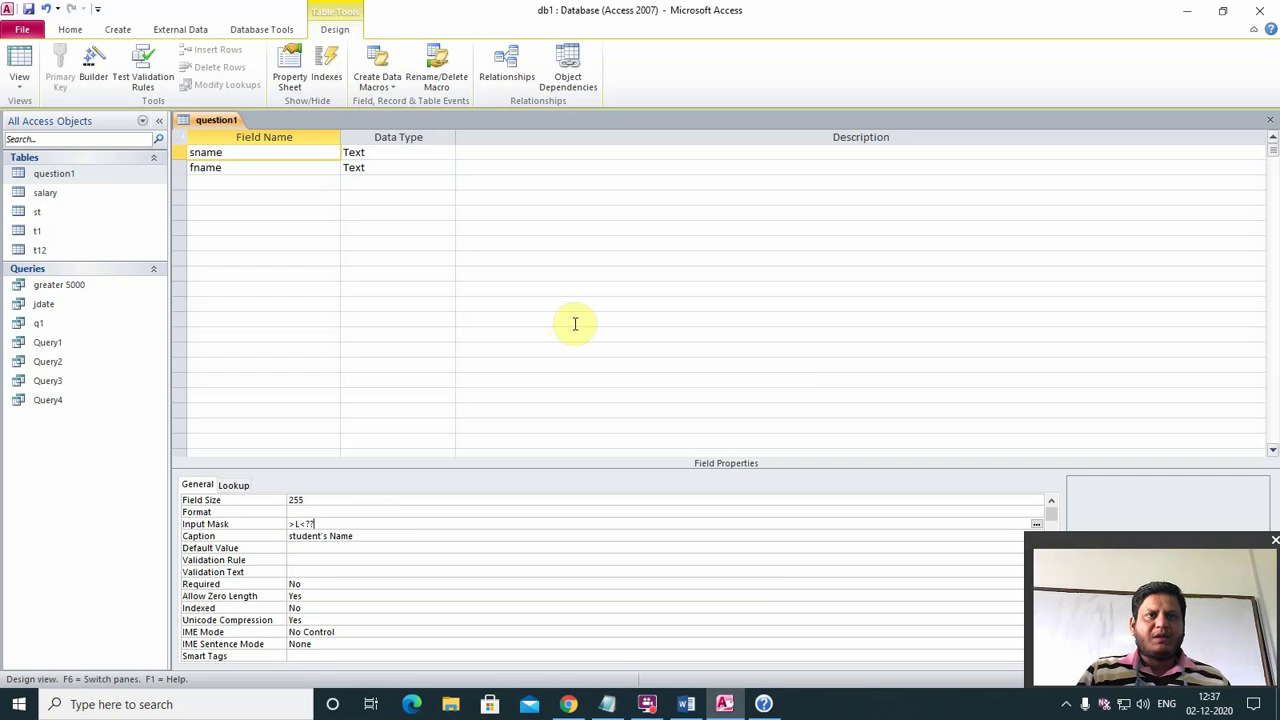
text(????????????????????)
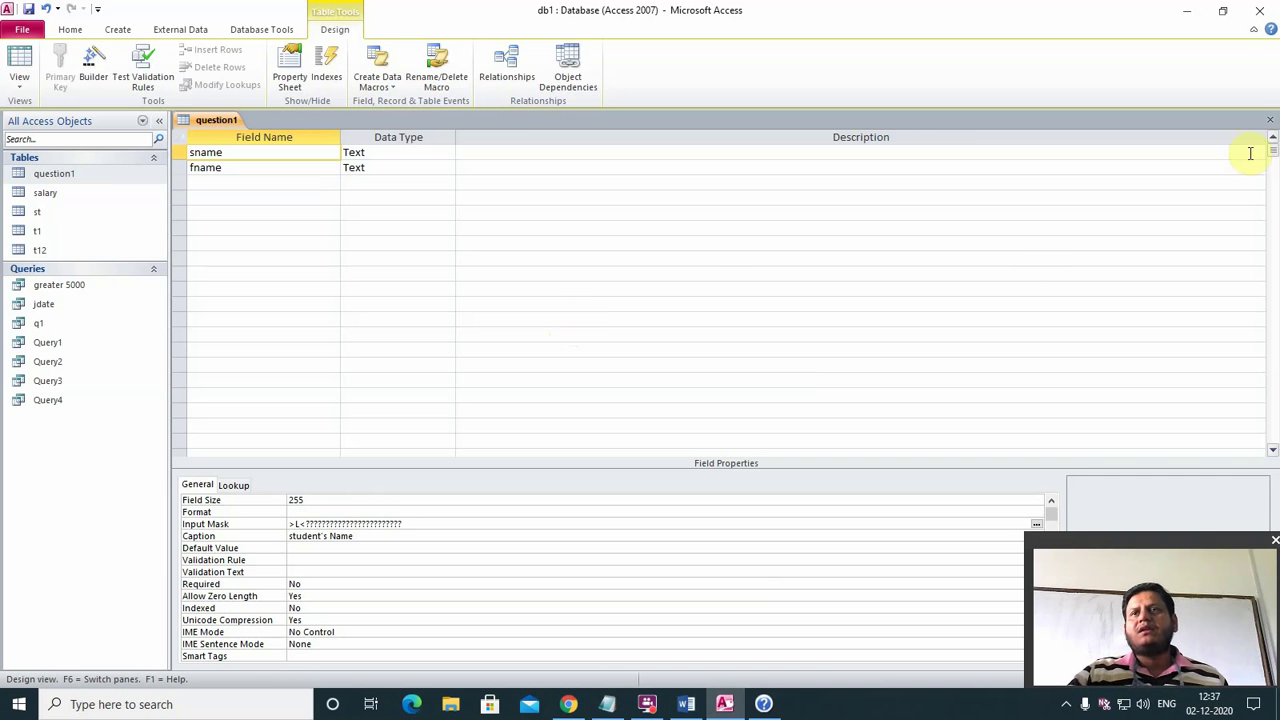
click(1270, 121)
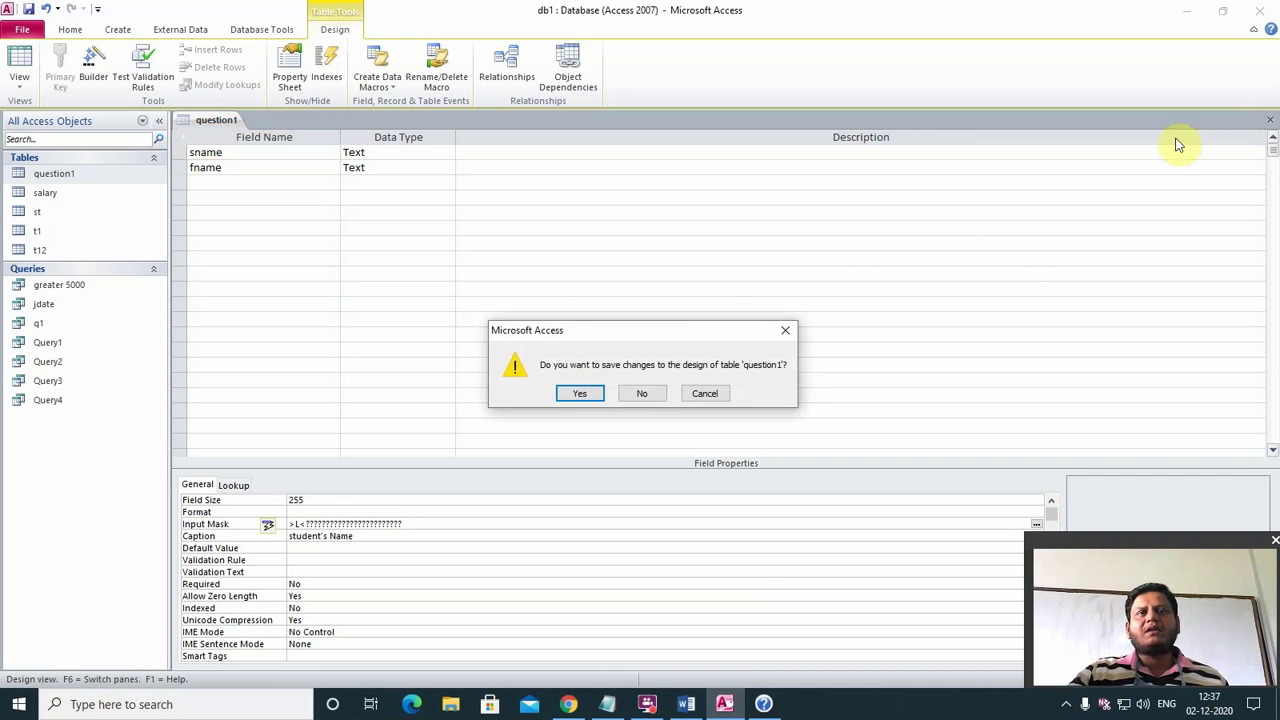
click(578, 394)
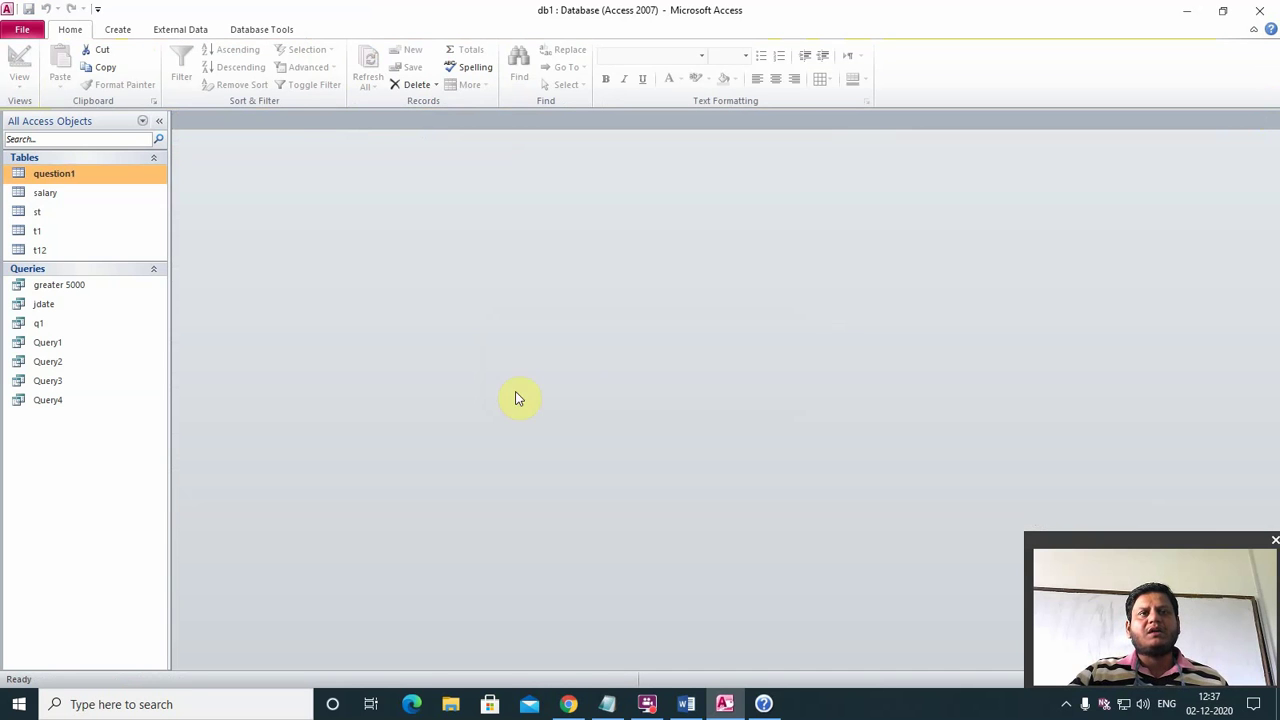
- Open question1 in Datasheet view and test the mask by entering a short first name as the first record's student's Name
double_click(60, 173)
click(205, 153)
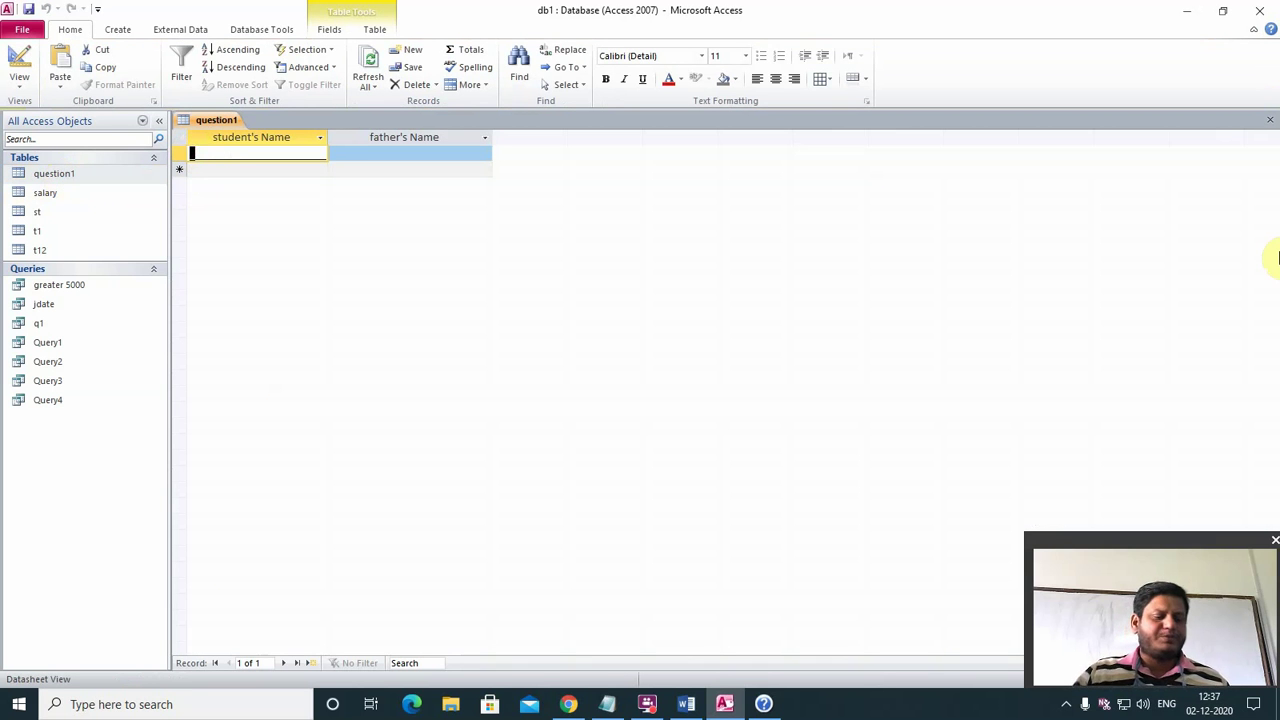
text(Ram d)
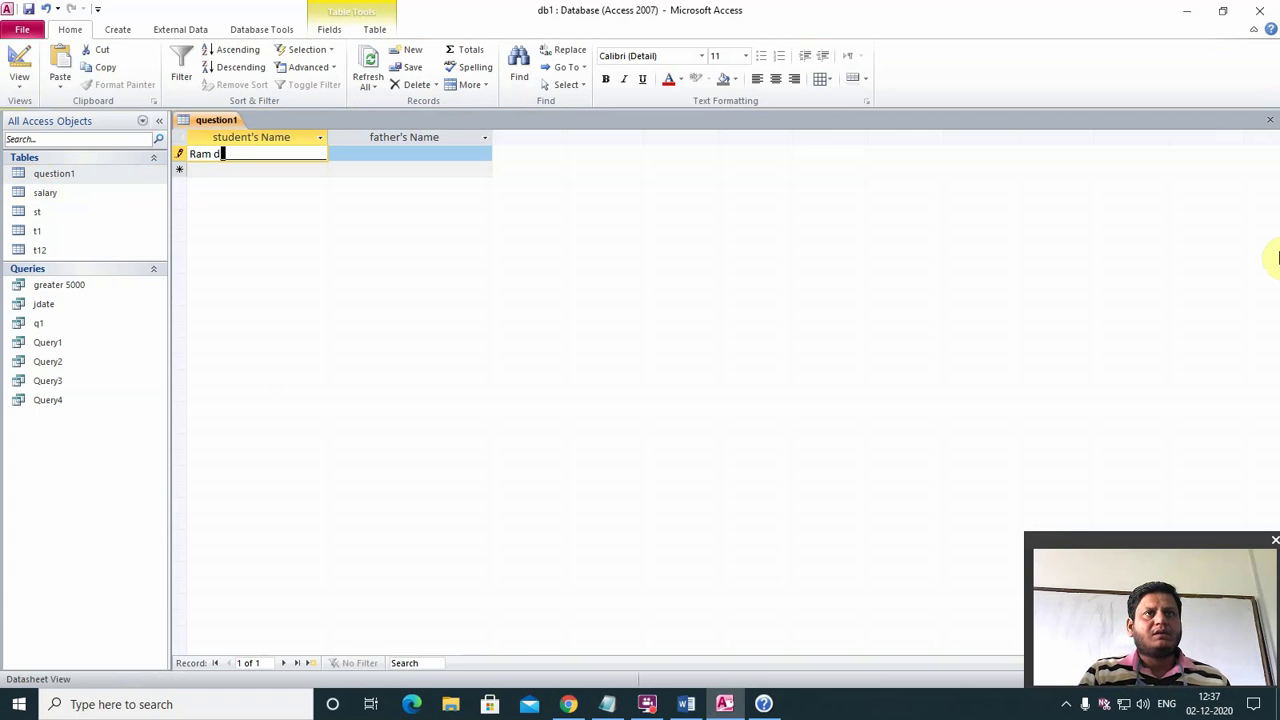
text( m)
key(BackSpace)
key(BackSpace)
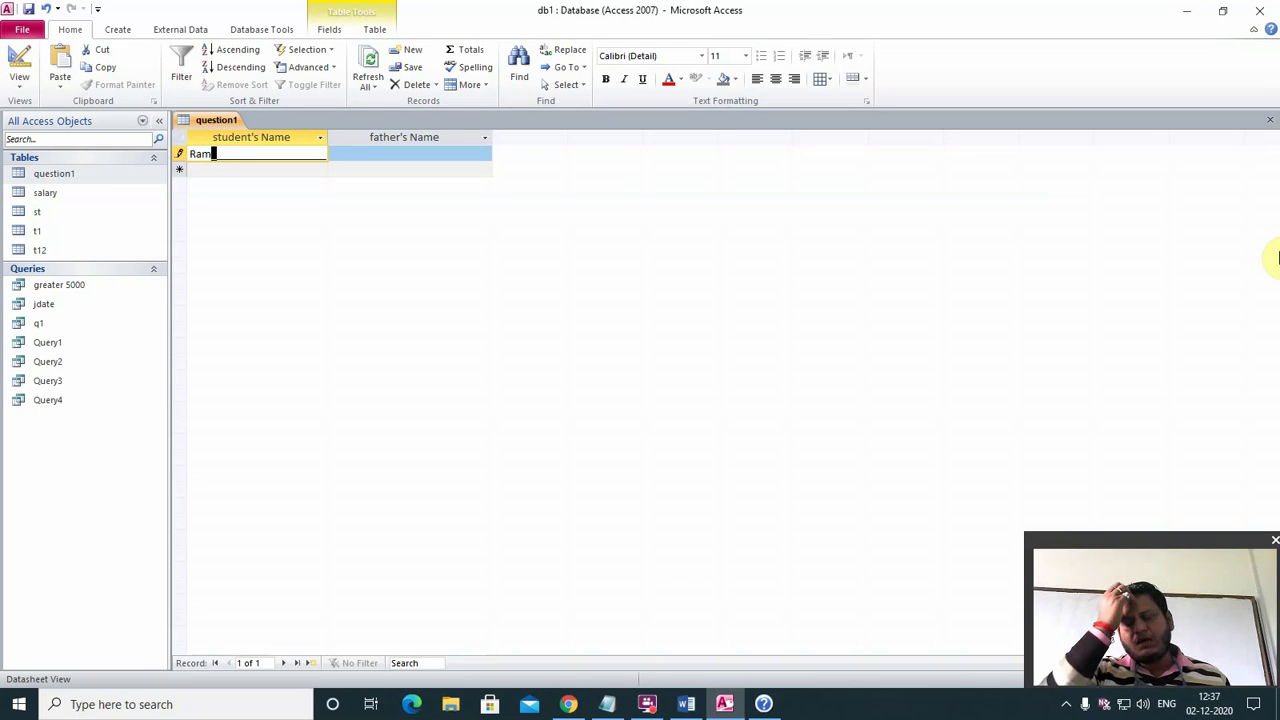
key(Tab)
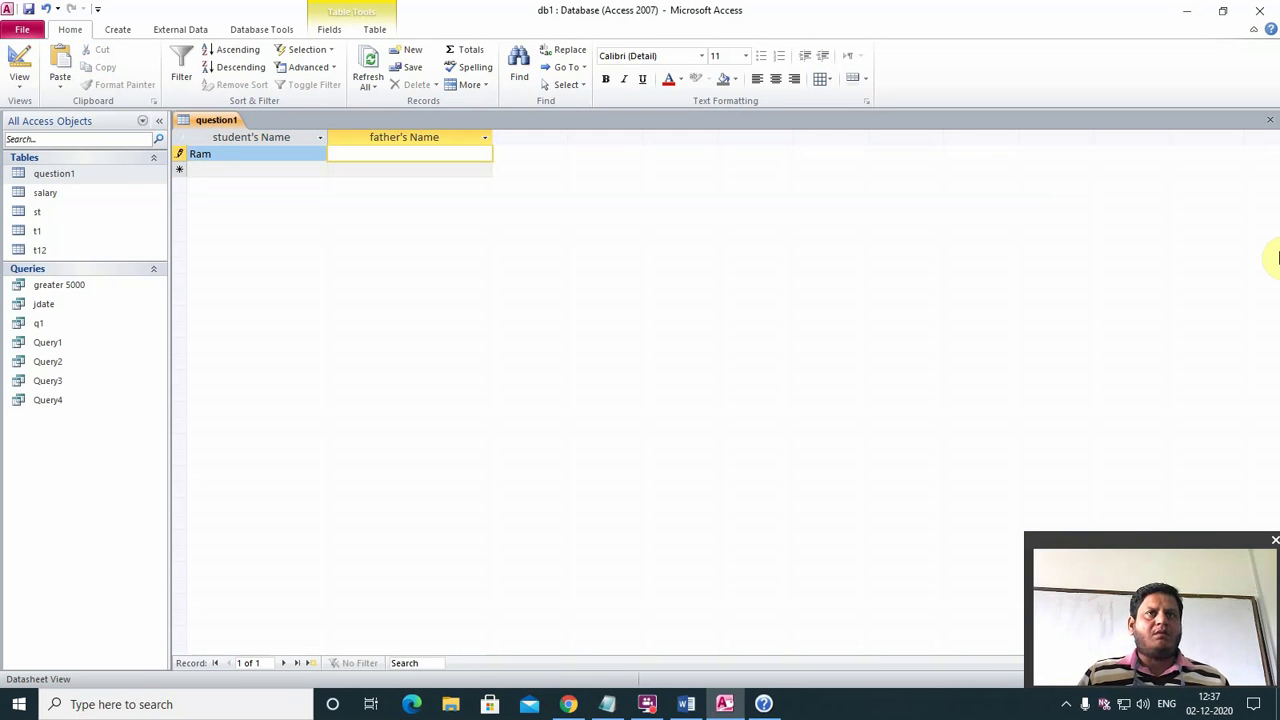
- Add two more records with sample first names in the student's Name column
key(Tab)
text(Ume)
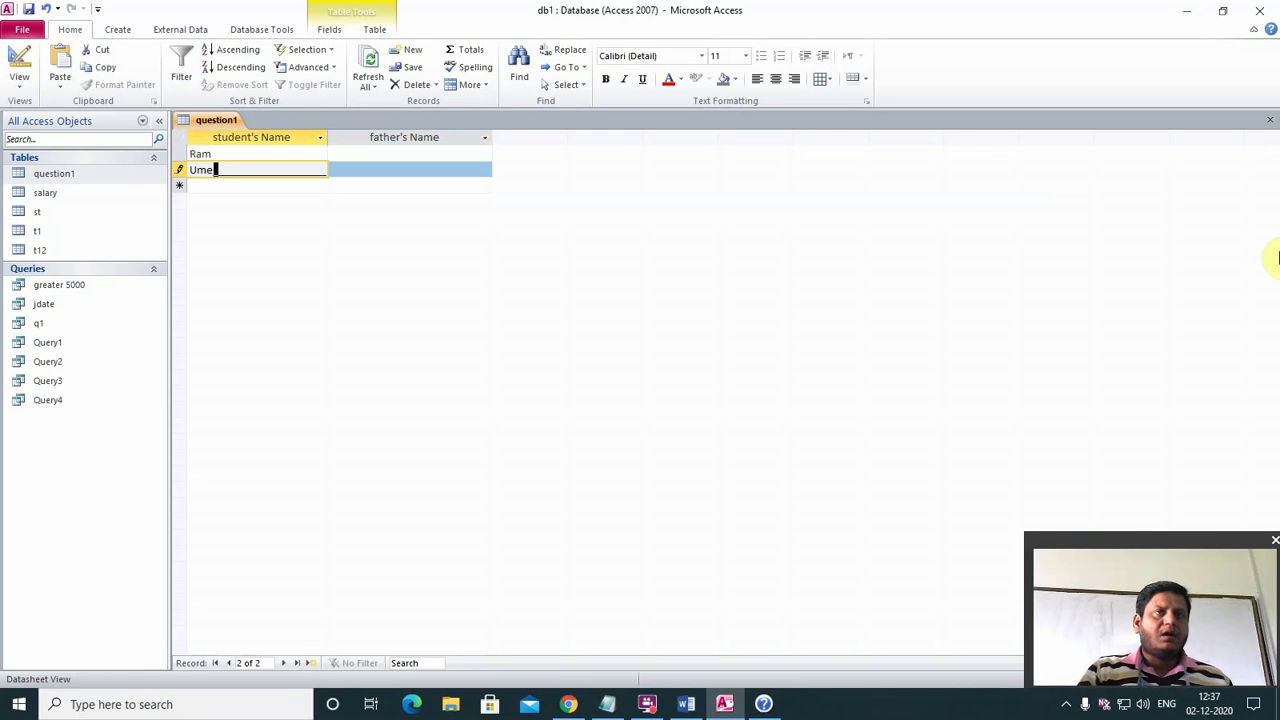
key(Down)
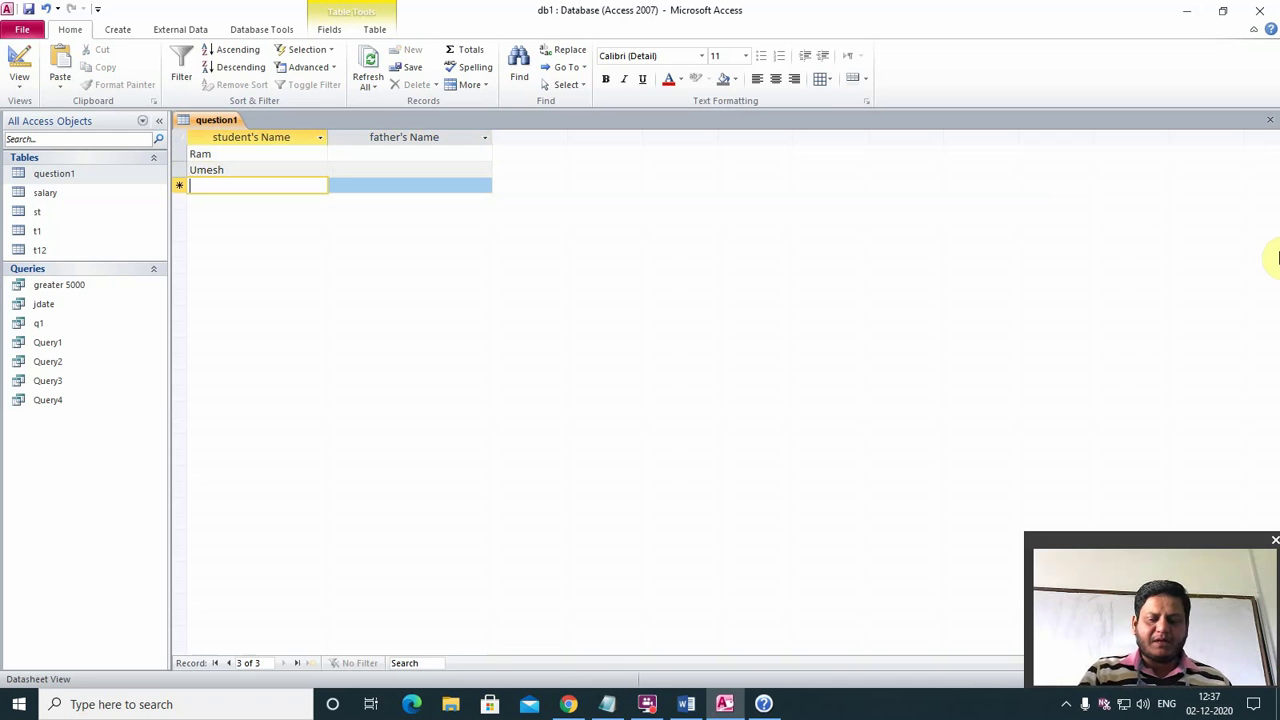
text(Hari)
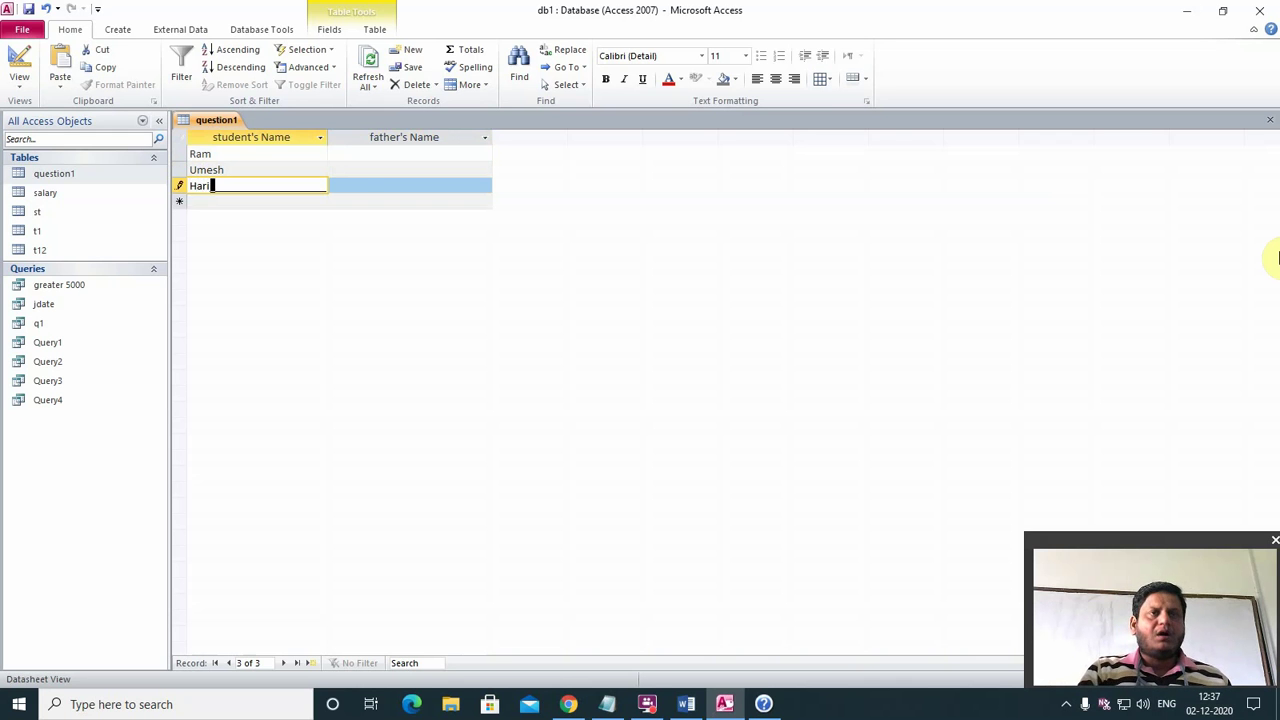
key(Tab)
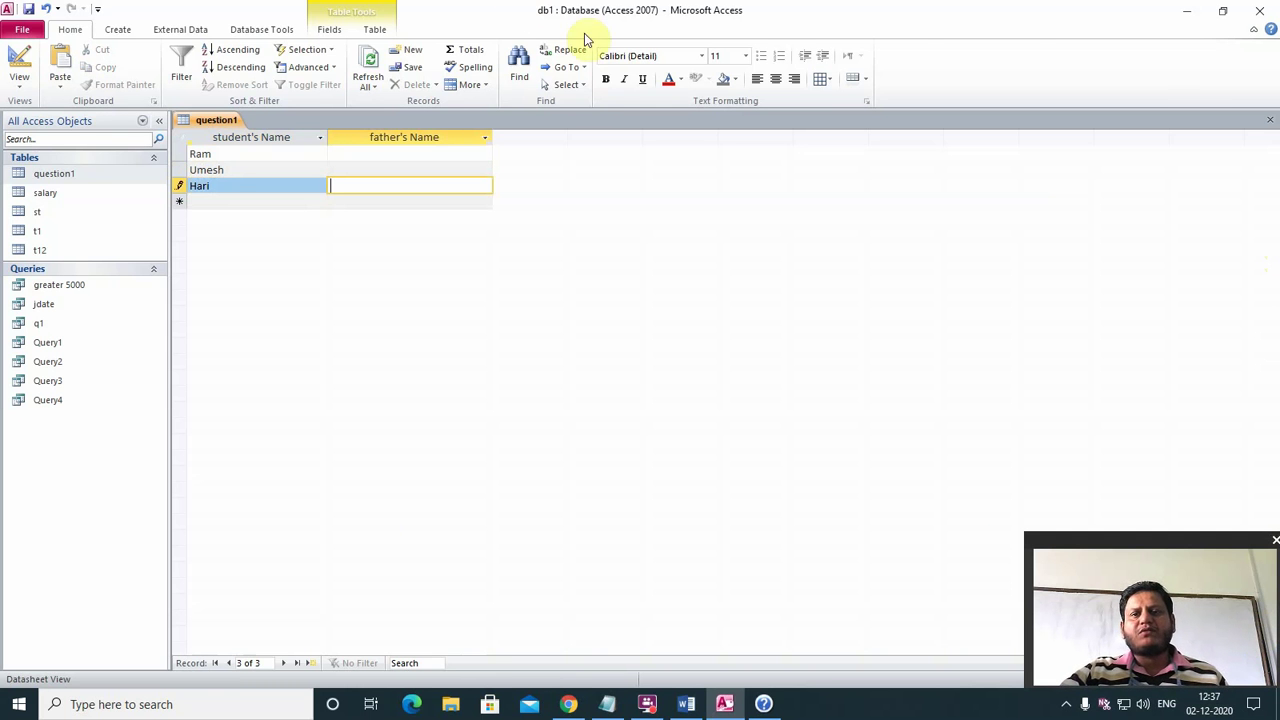
- Recheck the first requirement in Word, set the fname field's input mask to >?<?????????? in Access, and close question1 with changes saved
click(686, 704)
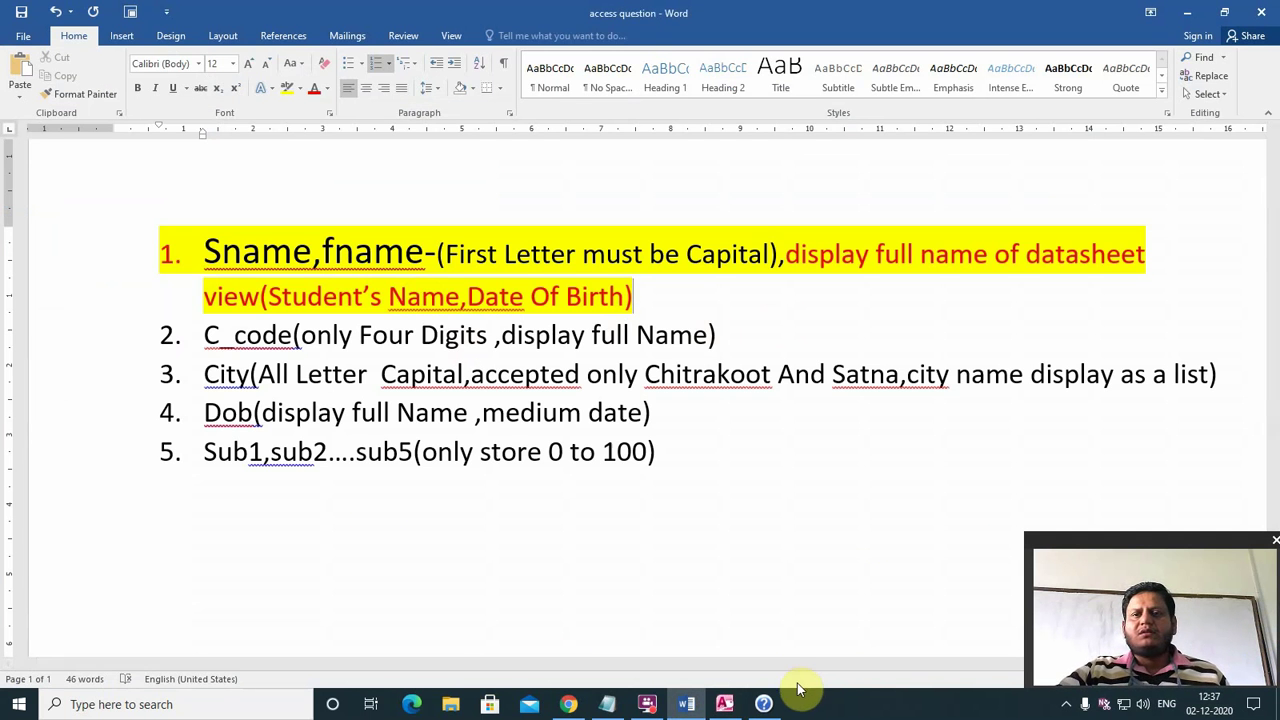
click(724, 704)
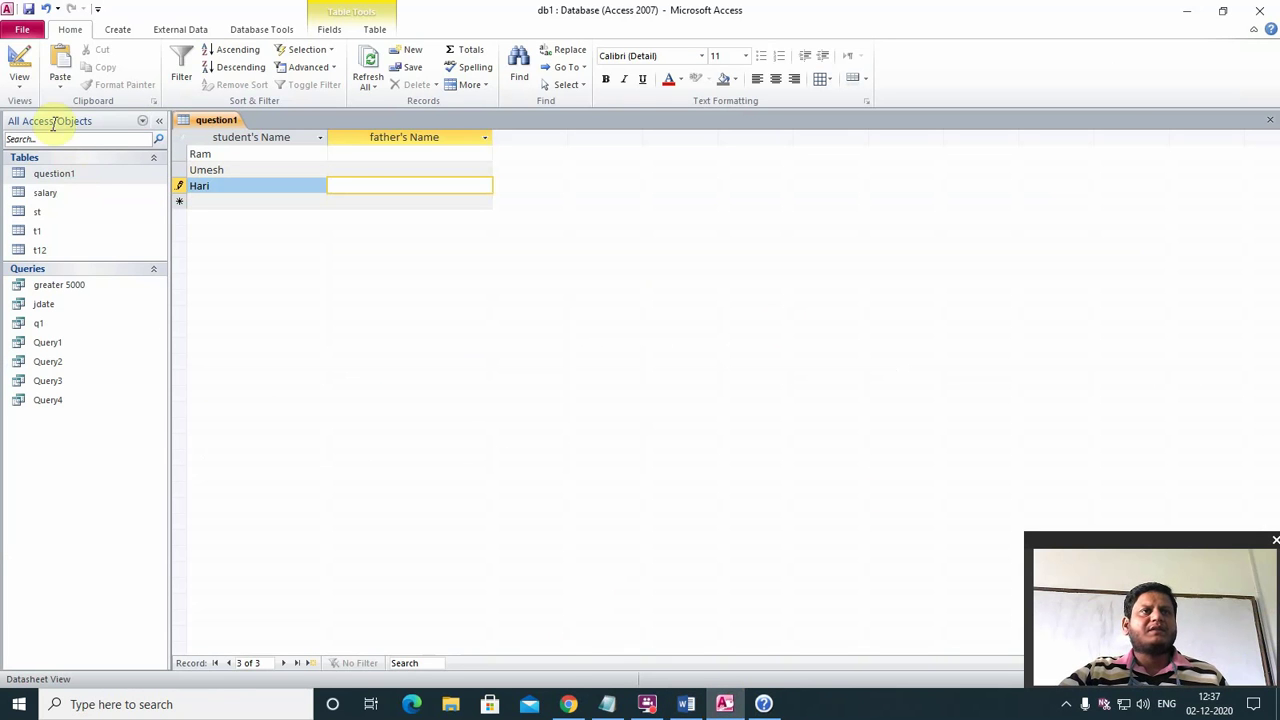
click(20, 88)
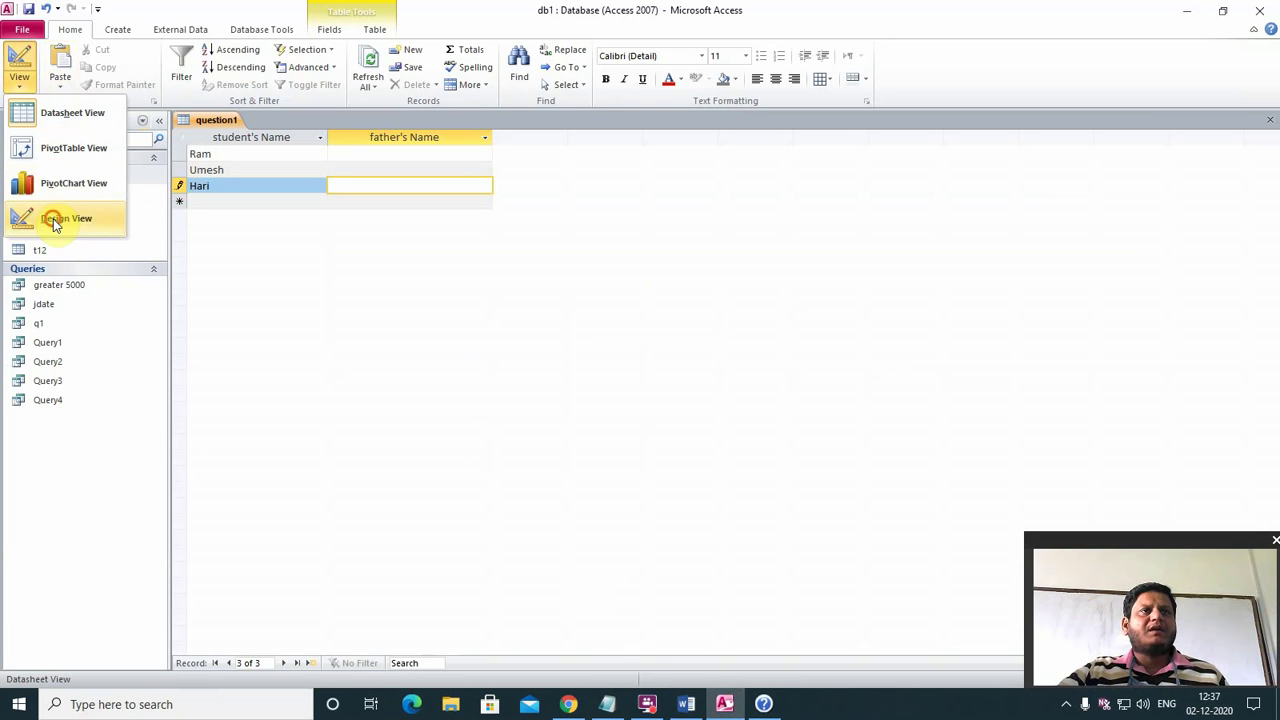
click(52, 214)
click(240, 168)
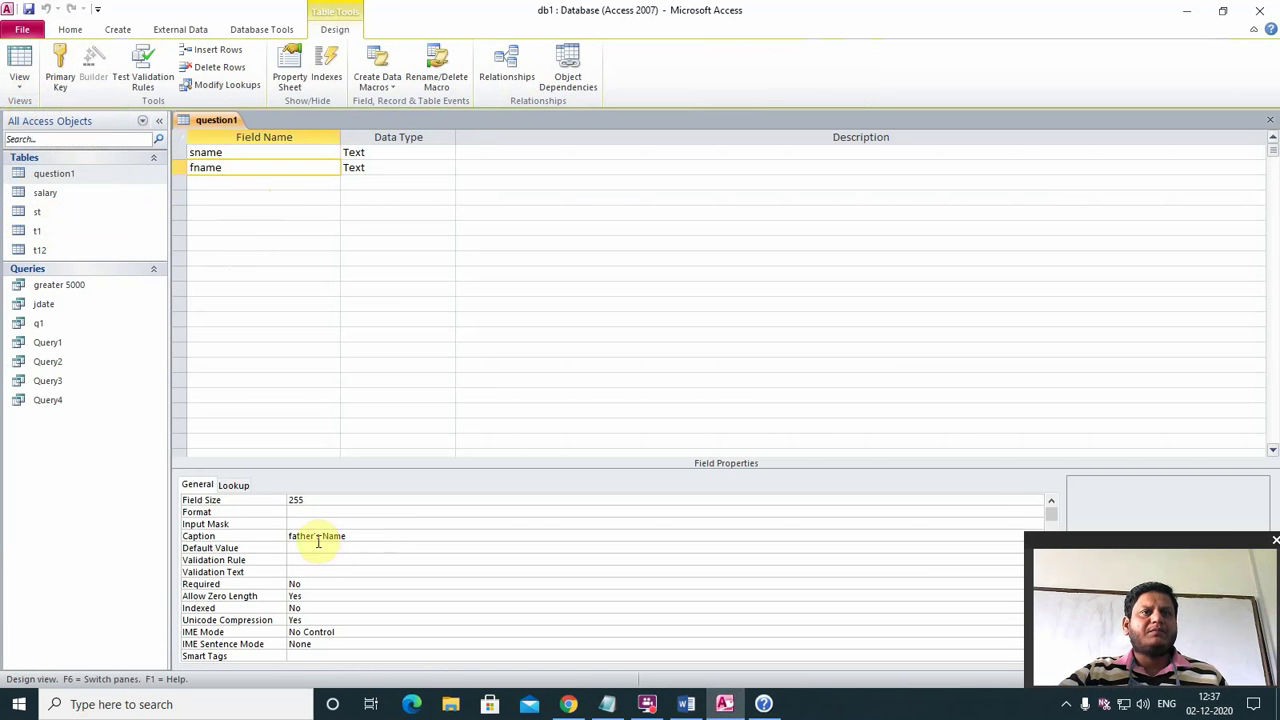
click(295, 523)
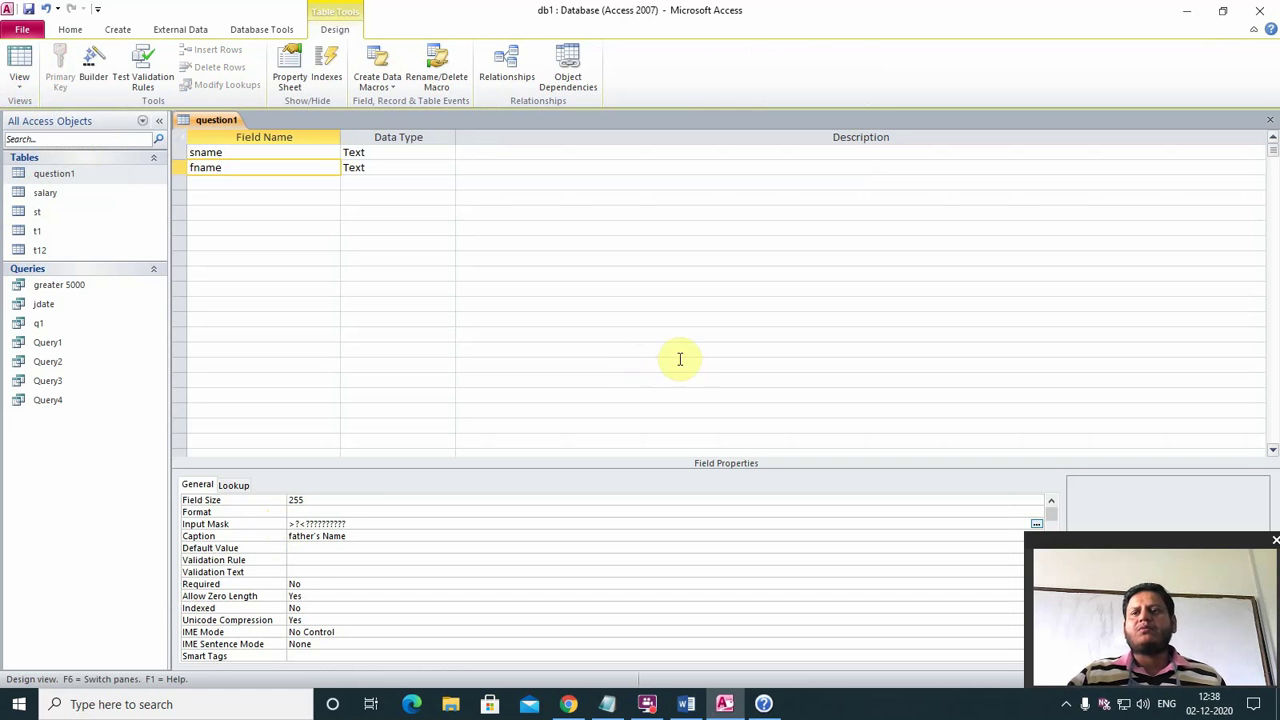
click(1271, 119)
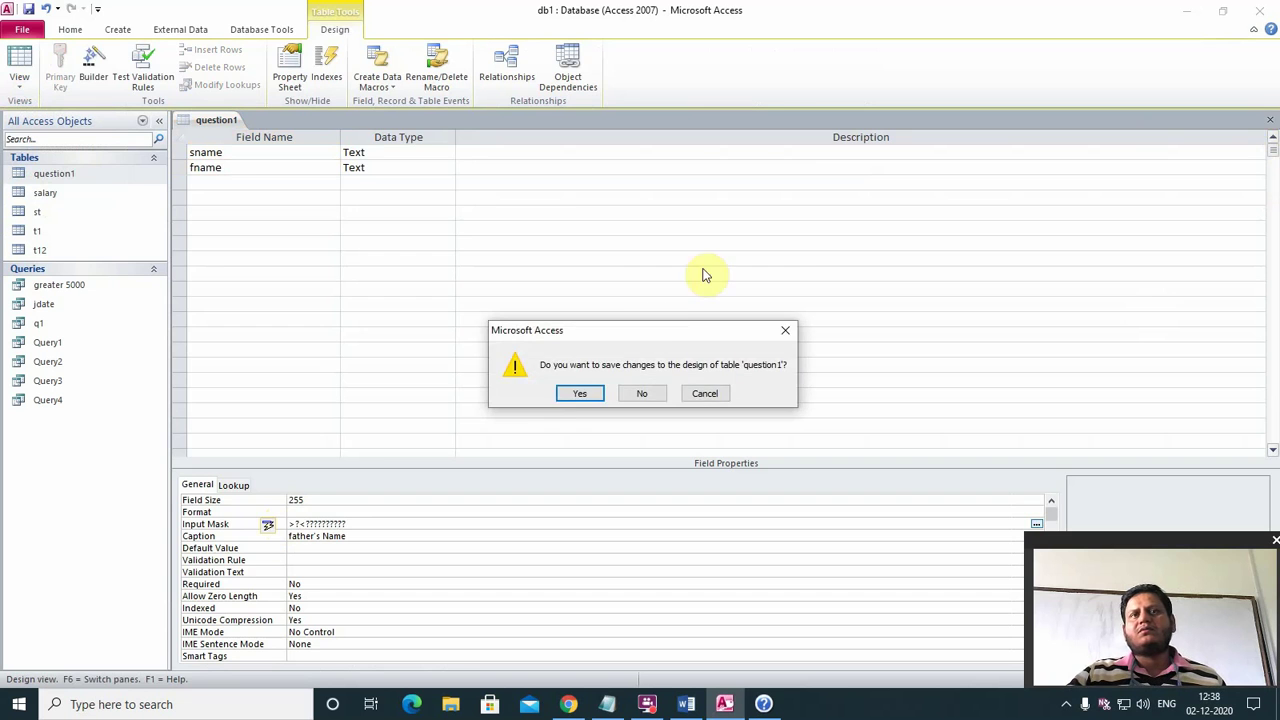
click(569, 397)
- Reopen question1 in Datasheet view and enter "Op" as both the student's Name and father's Name of the first record
double_click(55, 174)
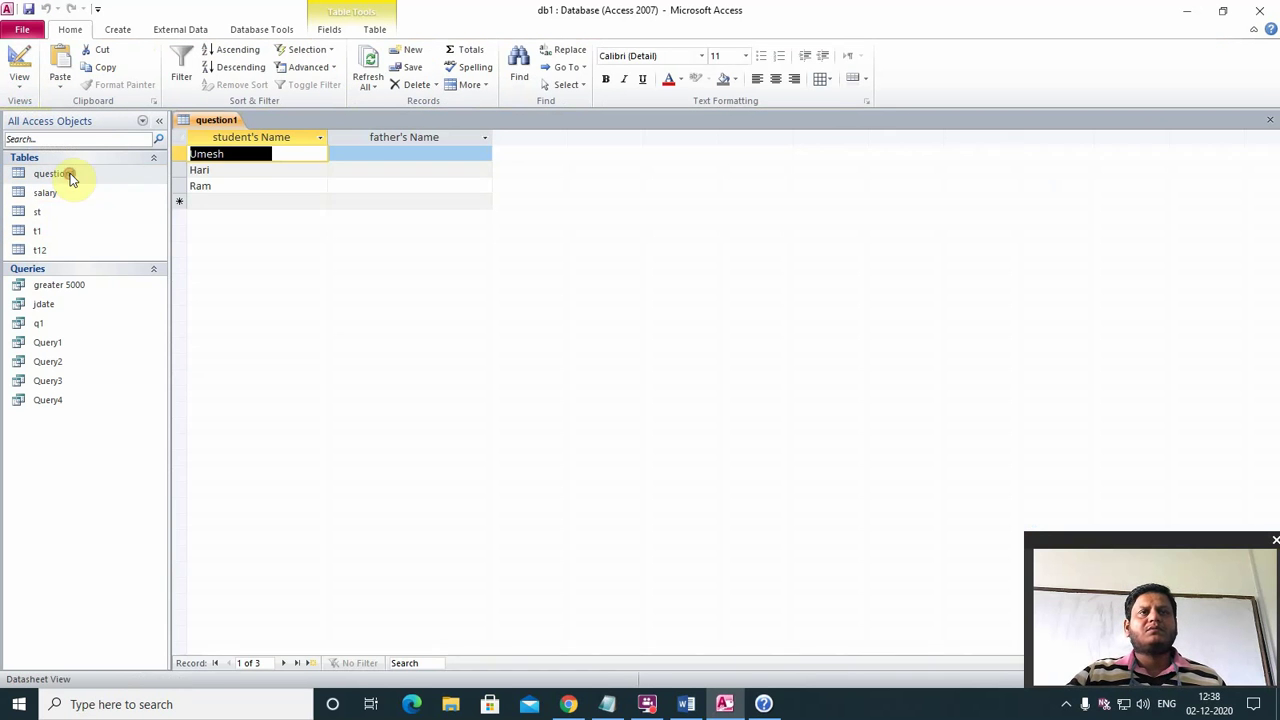
click(349, 153)
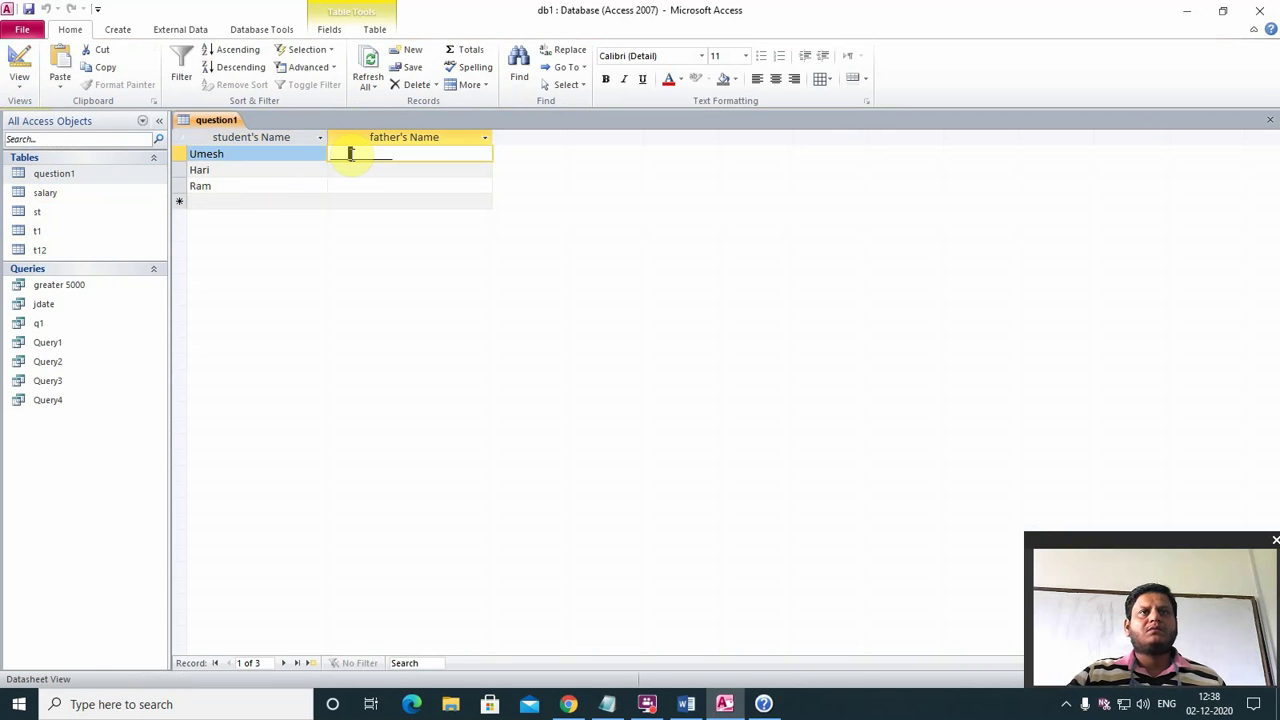
key(shift+Tab)
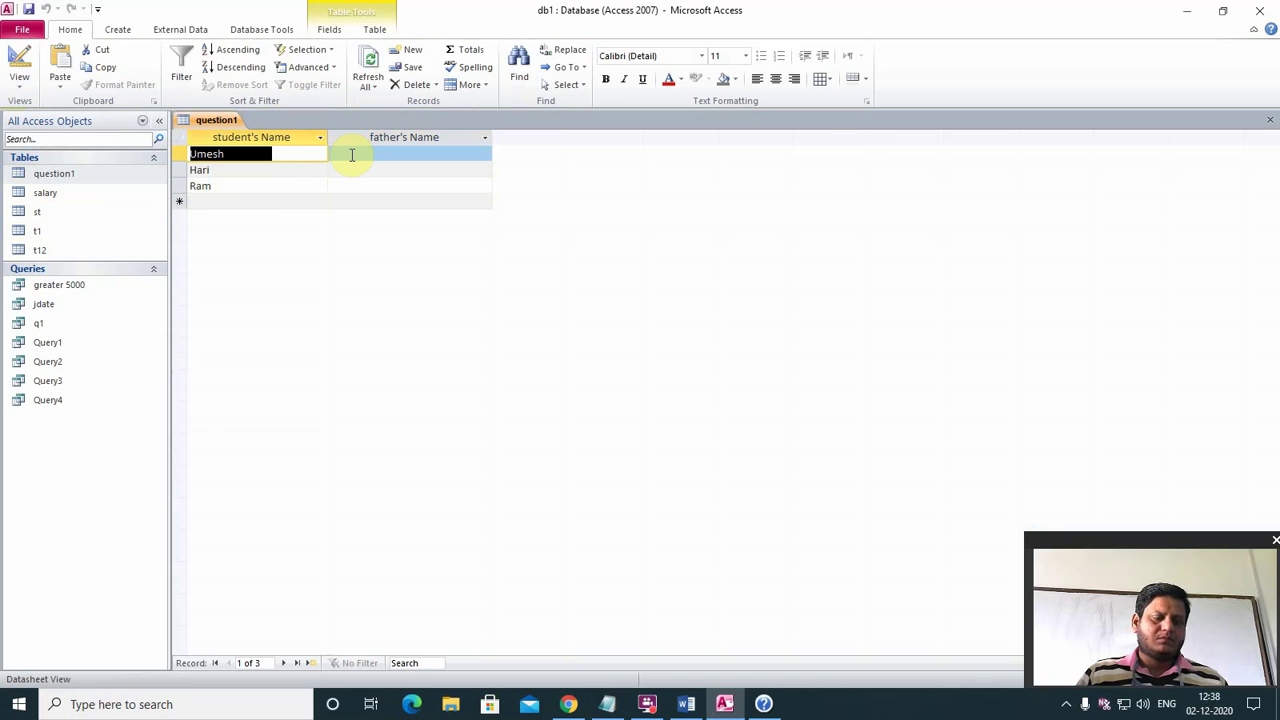
text(Op)
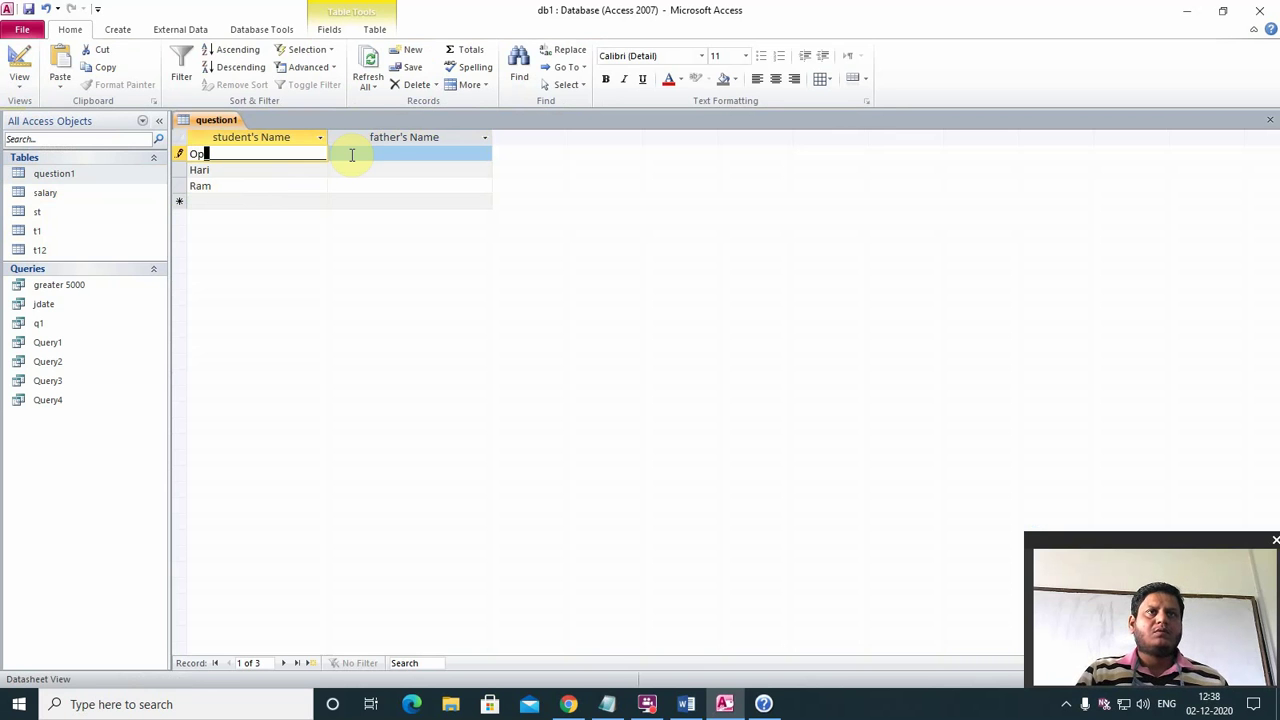
key(Tab)
text(O)
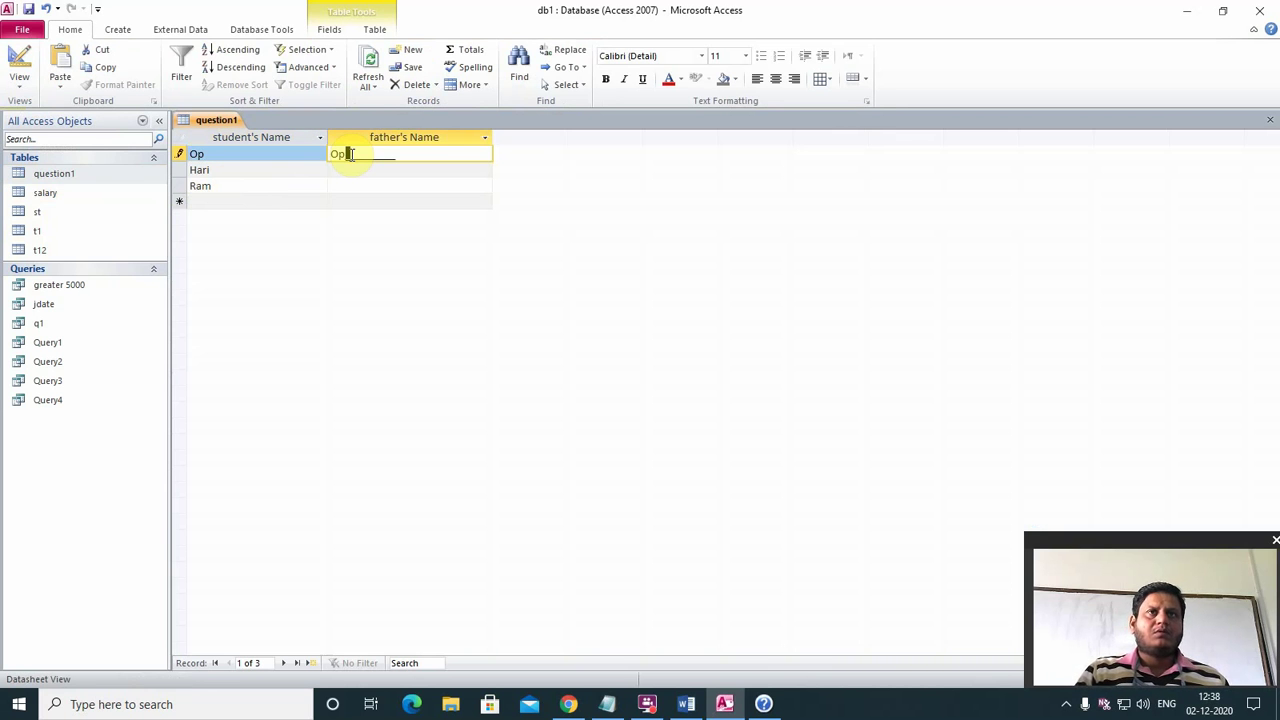
text(p)
key(Tab)
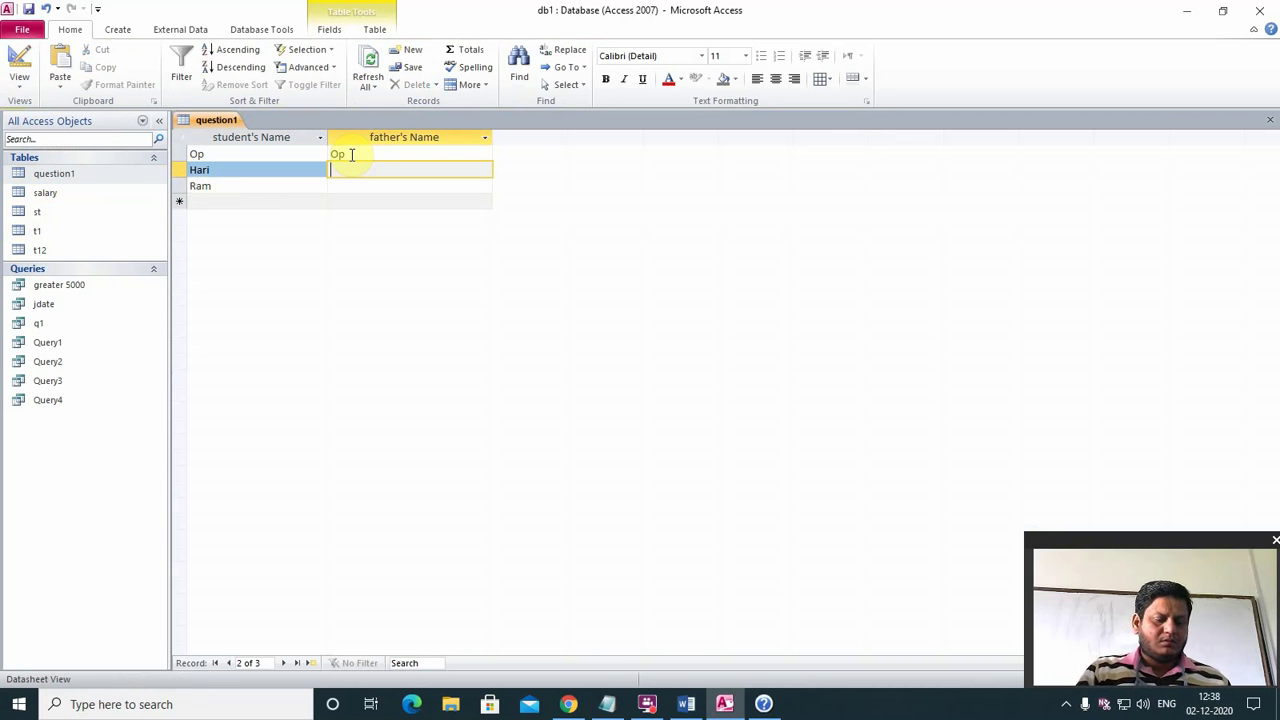
- Enter sample first names in the father's Name column for the second and third records
text(Baba)
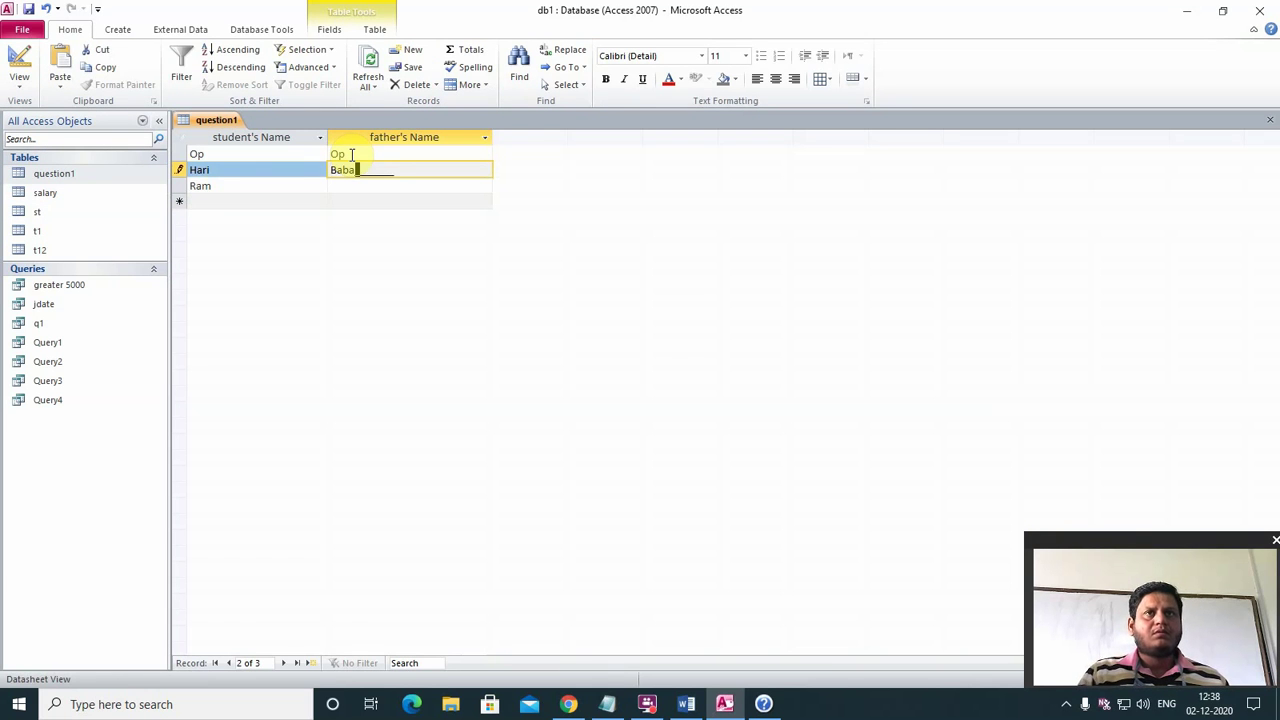
key(Tab)
key(Tab)
text(Ar)
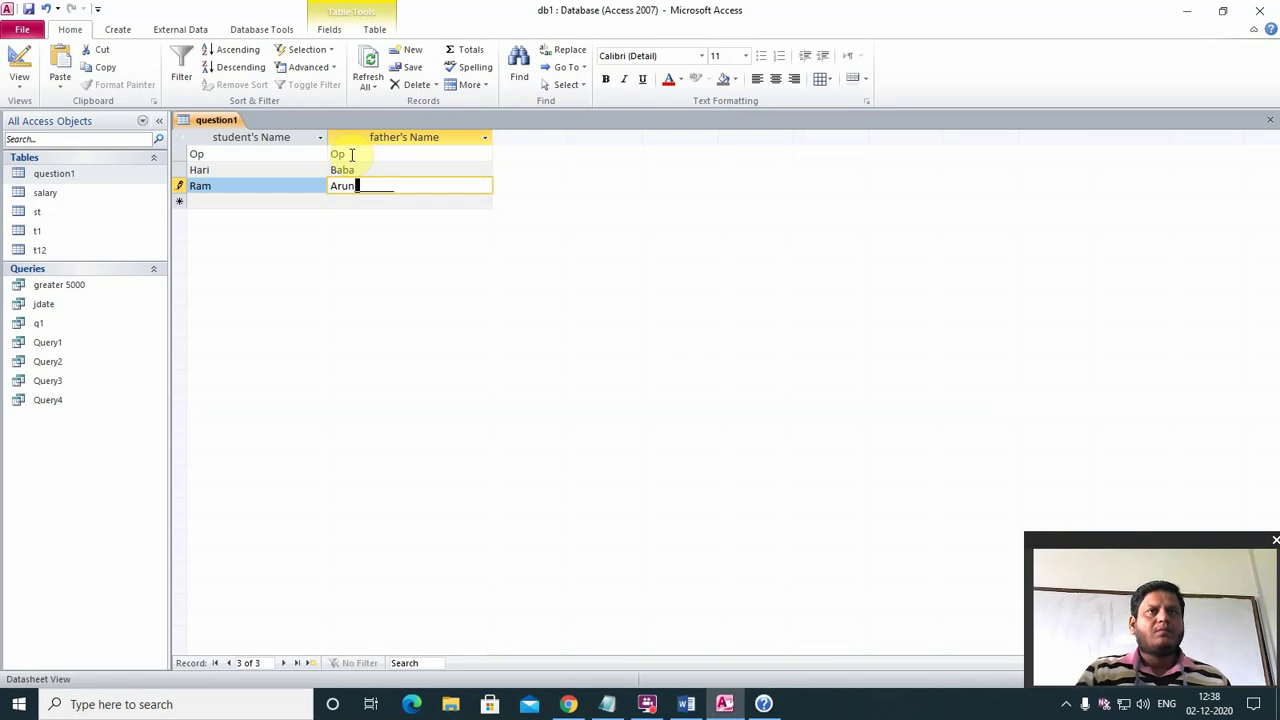
text(un)
key(Tab)
key(Tab)
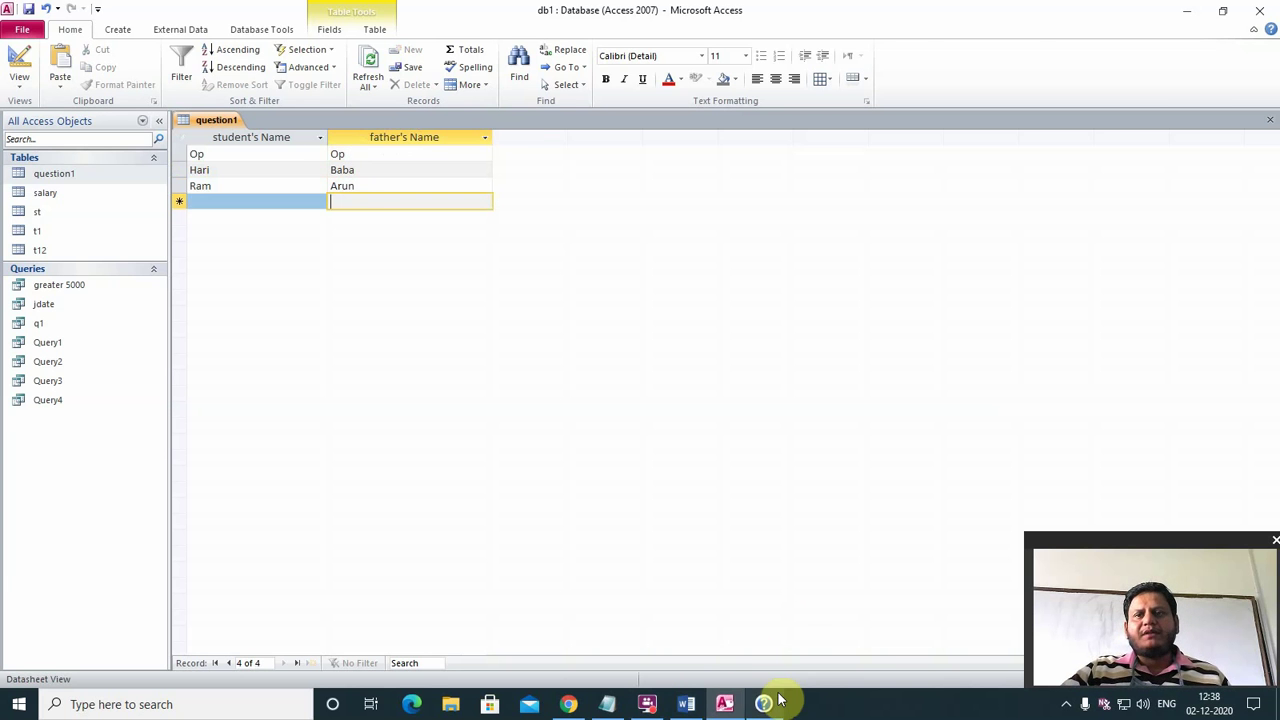
- In the Word question list, colour "(First Letter must be Capital)," red and highlight the C_code requirement in yellow
click(686, 704)
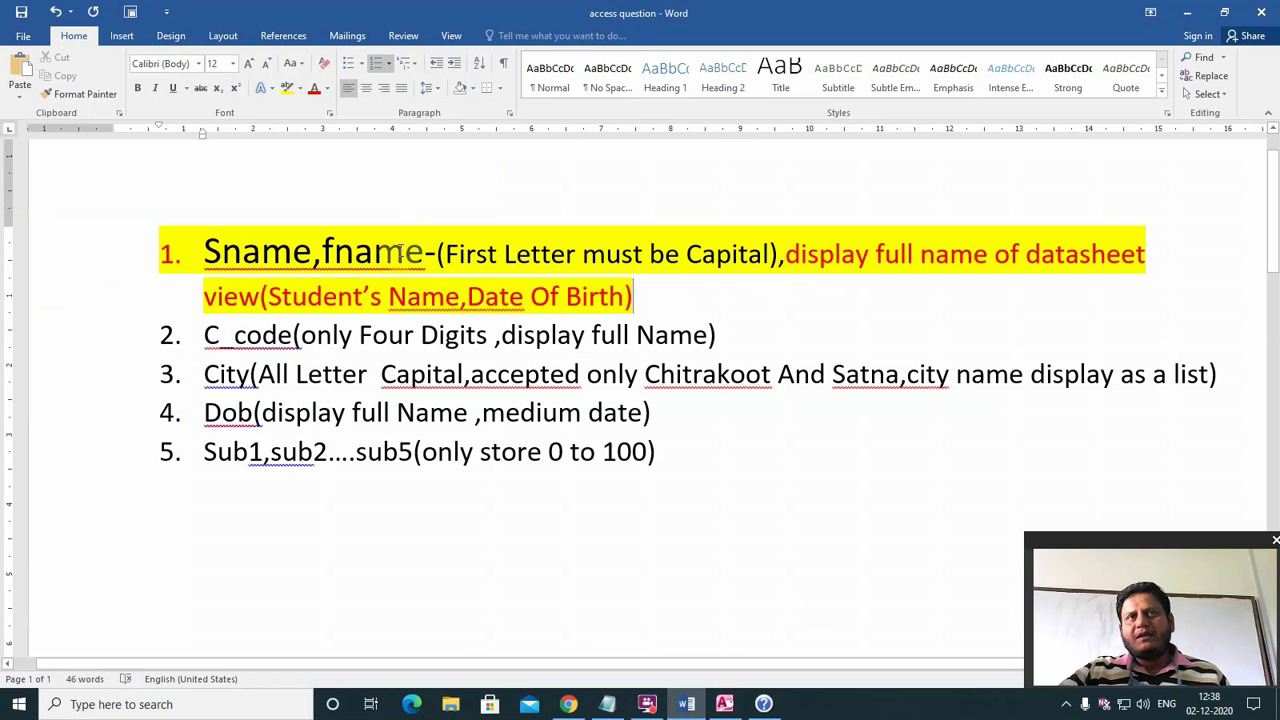
drag(425, 252, 788, 256)
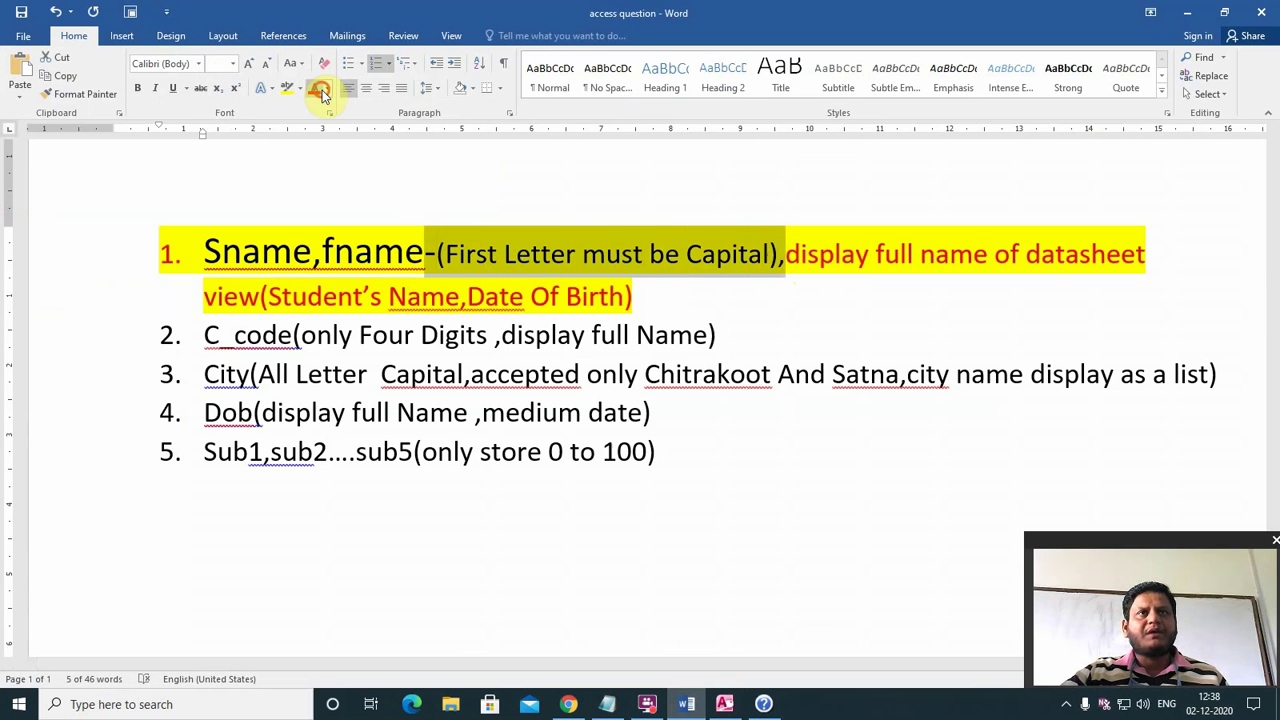
click(320, 90)
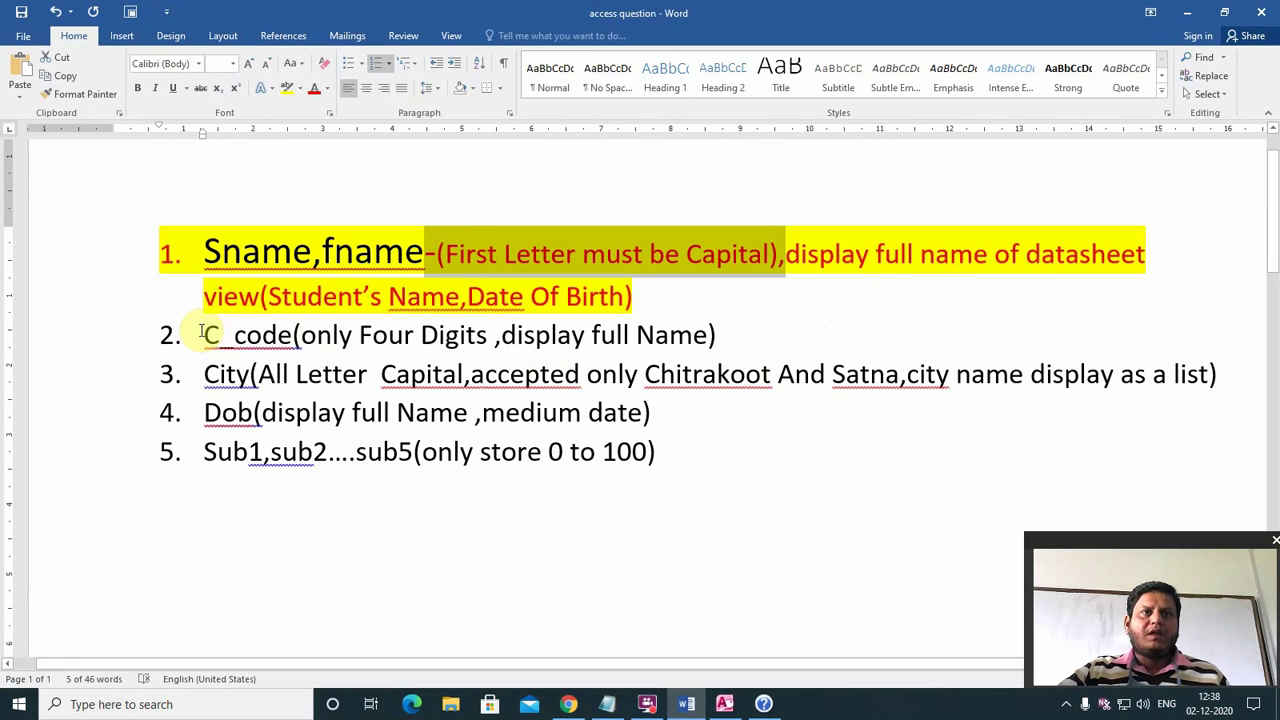
drag(205, 335, 755, 338)
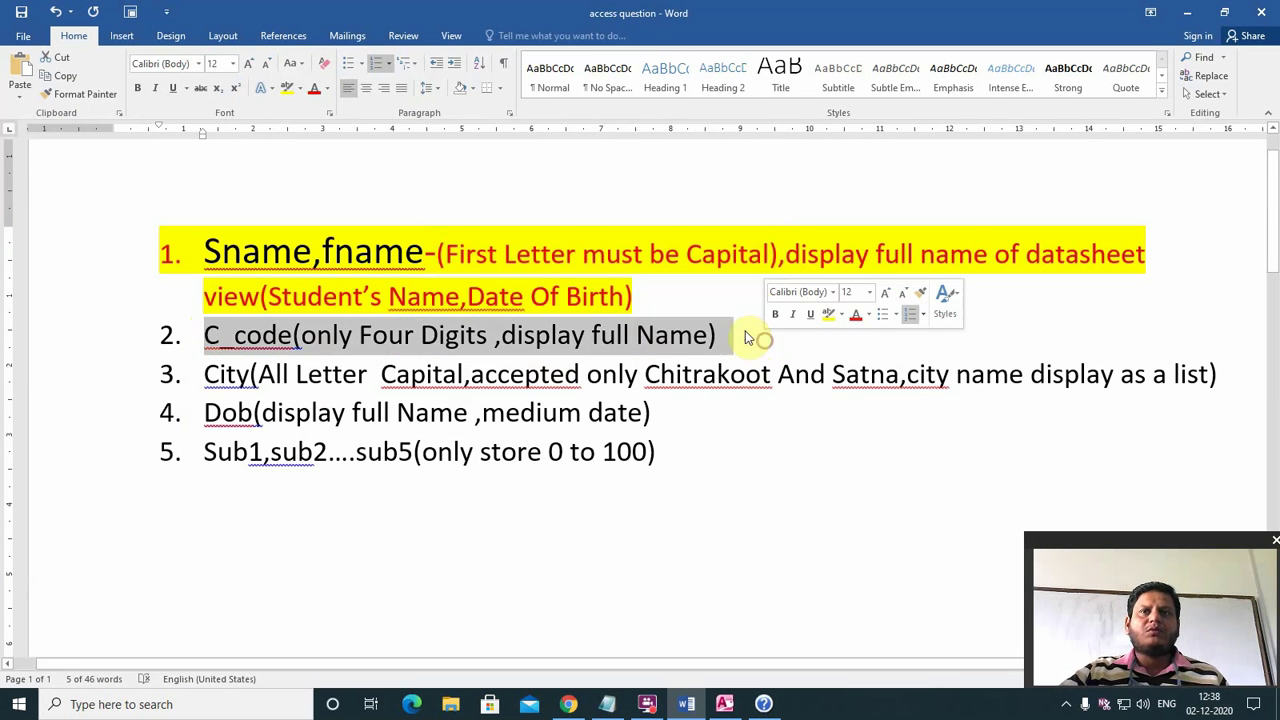
click(855, 316)
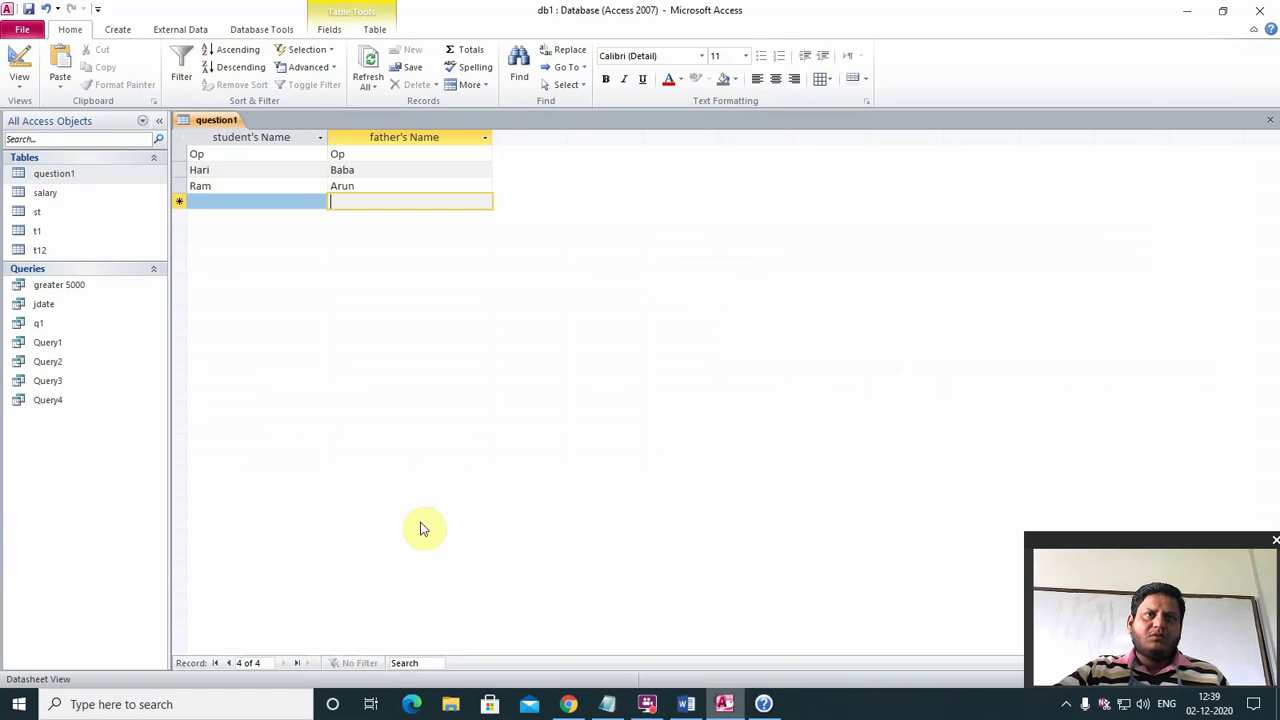
- Switch to Access, close the question1 datasheet, reopen the table in Design View and add a Text field named c_code
click(723, 705)
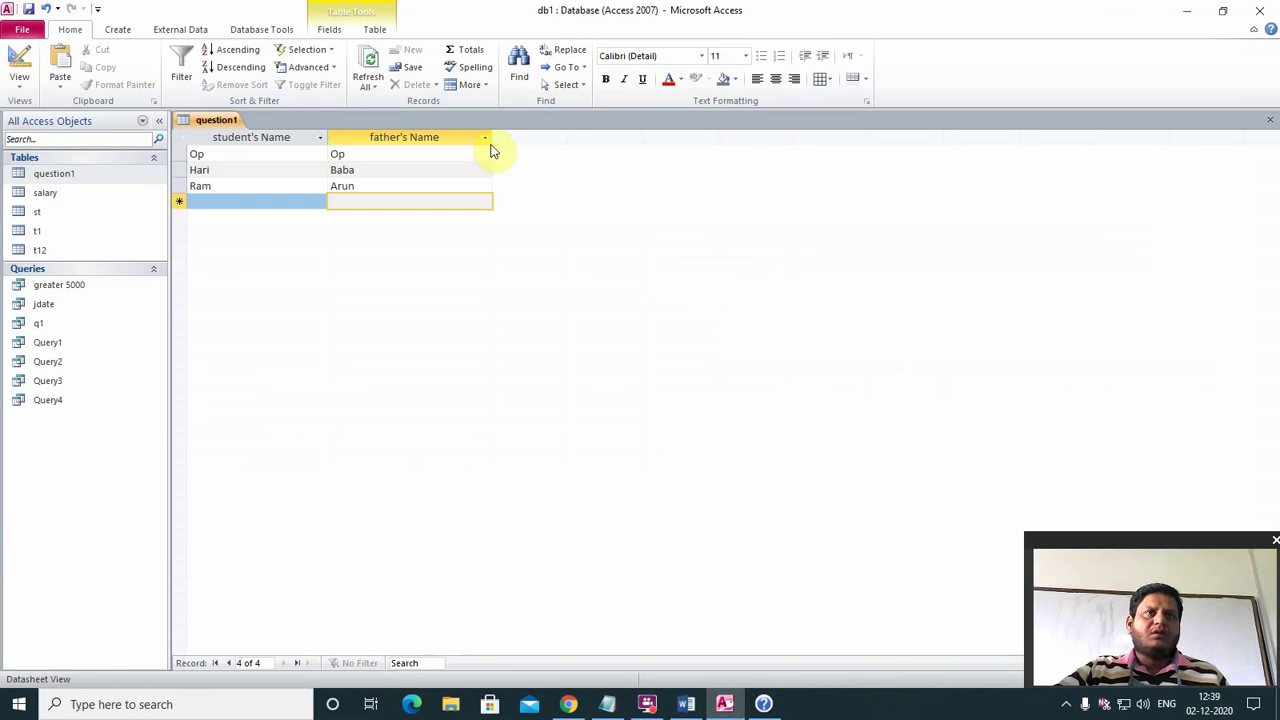
click(1269, 120)
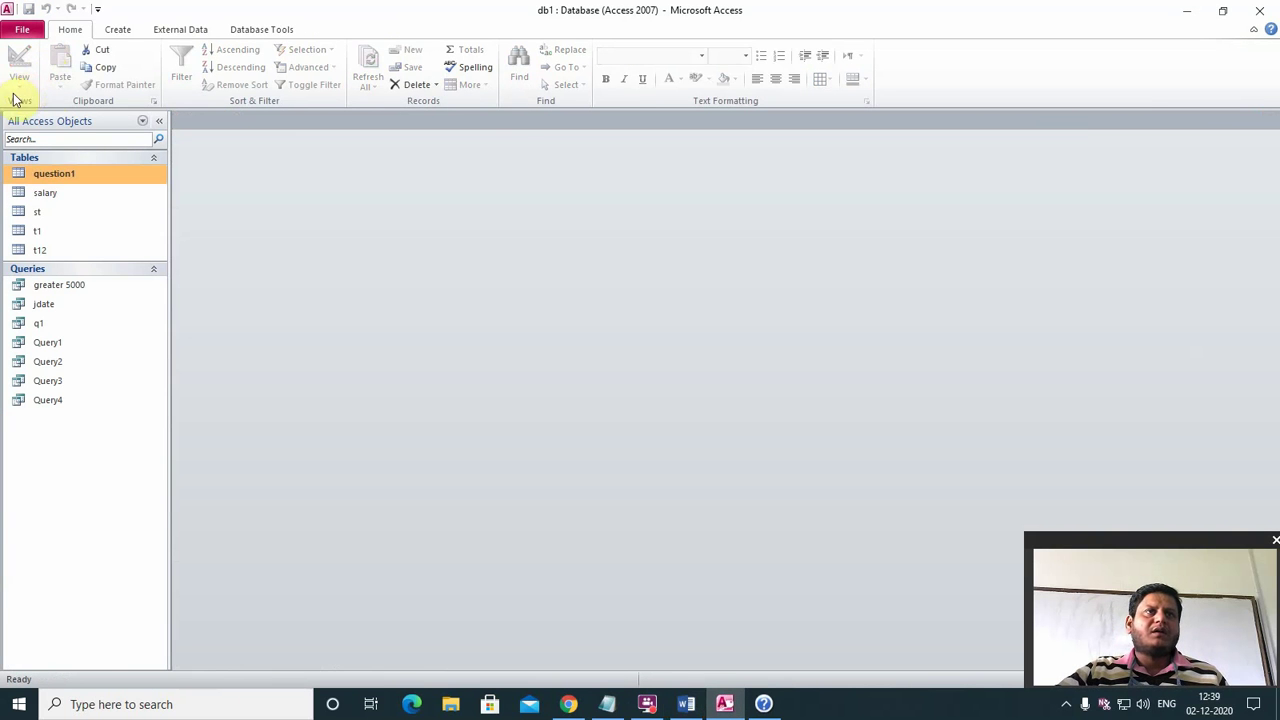
right_click(61, 171)
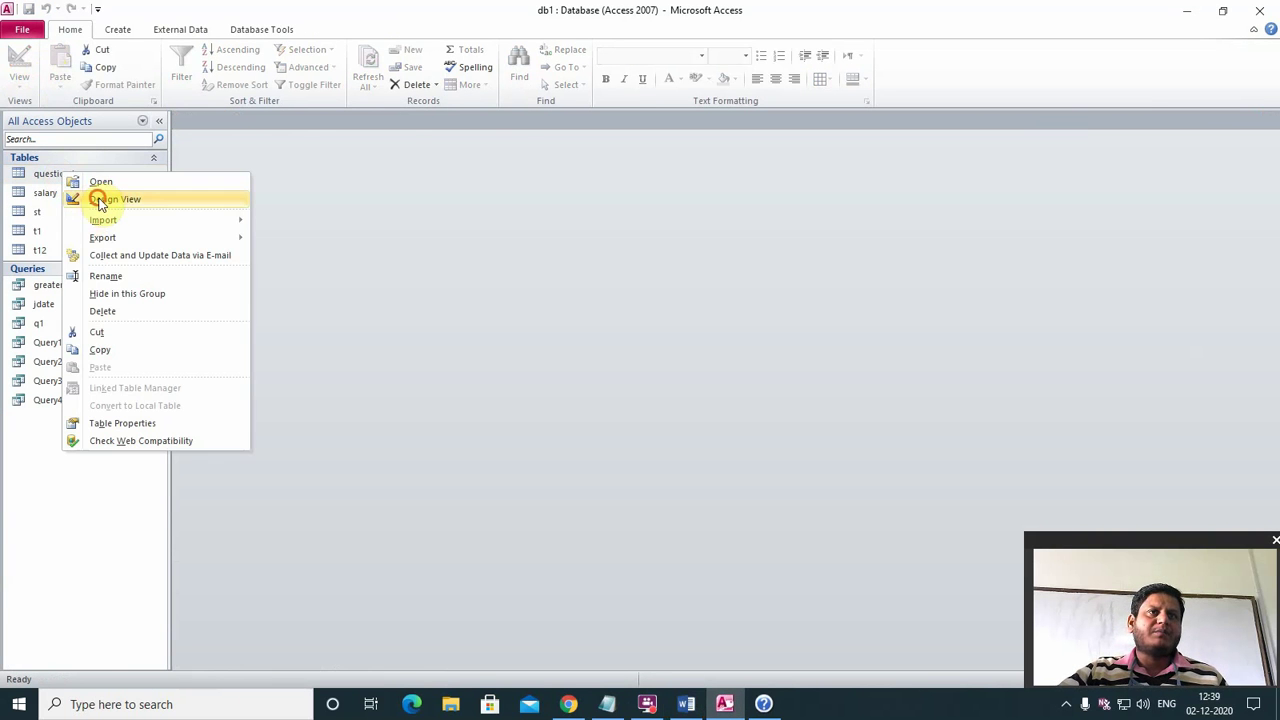
click(100, 197)
click(215, 182)
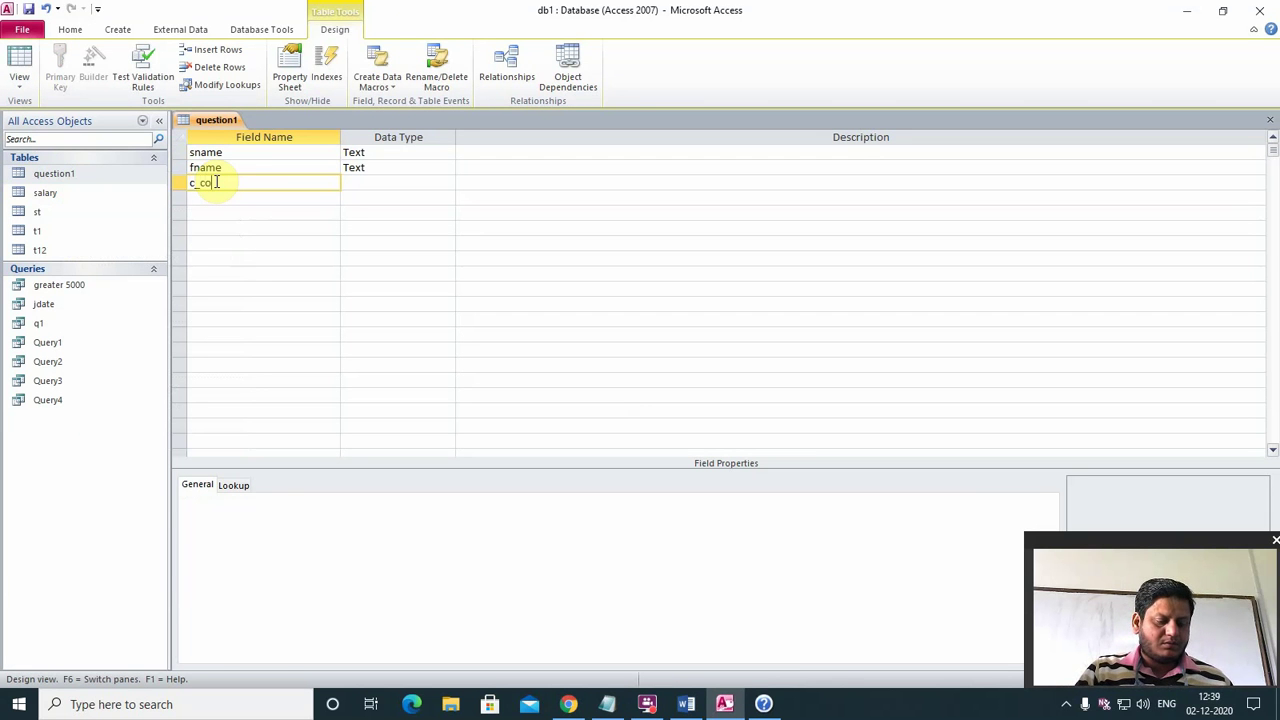
key(Tab)
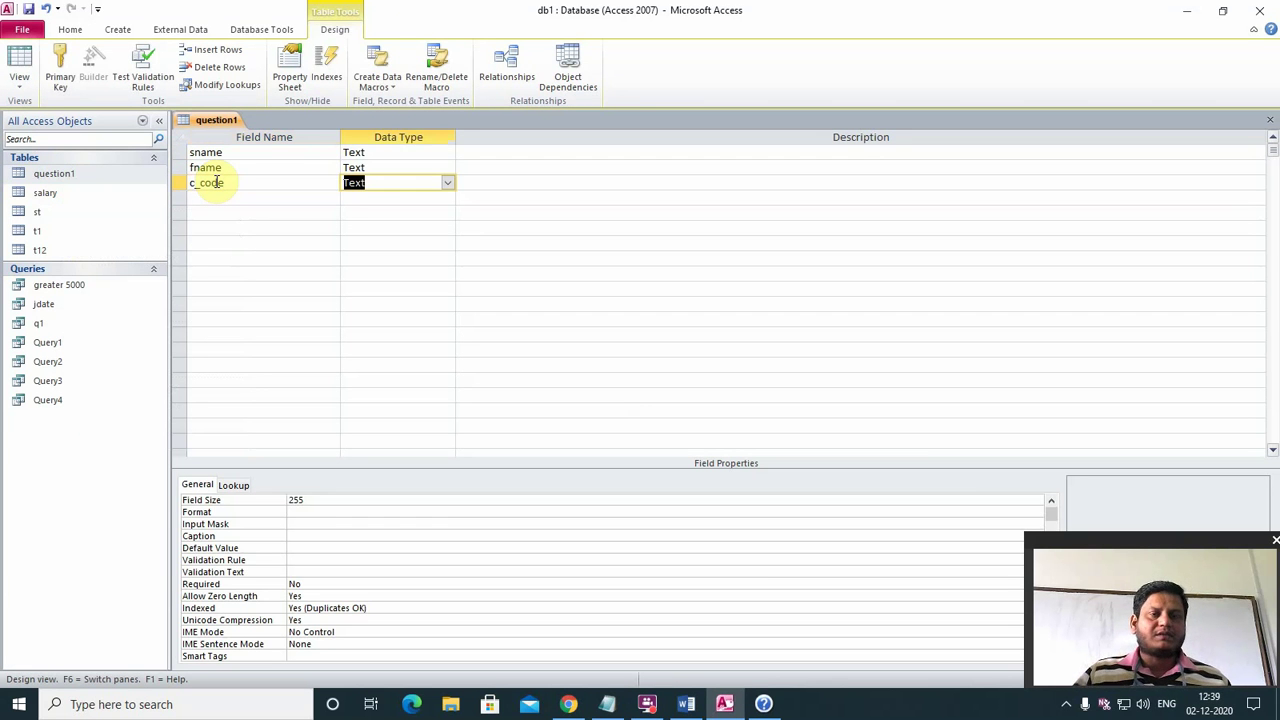
- Check the input mask characters in Access Help and set the c_code field's input mask to 0000
click(763, 704)
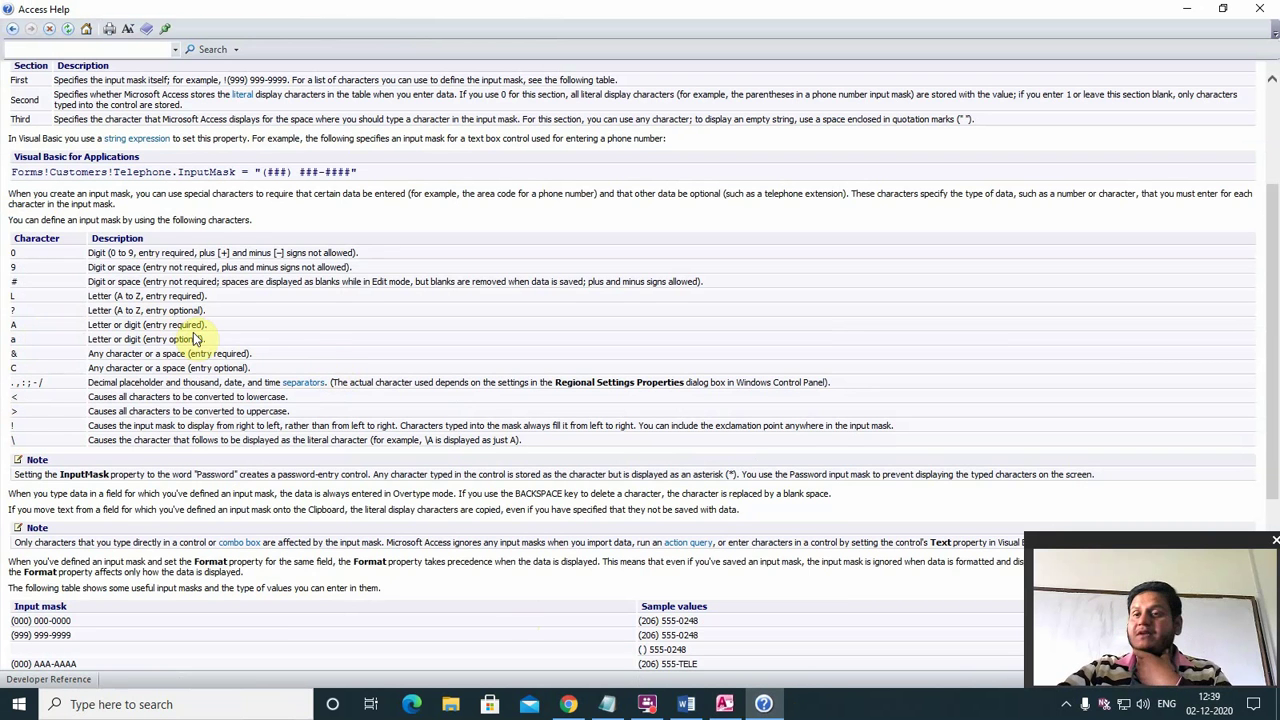
ctrl+scroll(157, 274, up, 4)
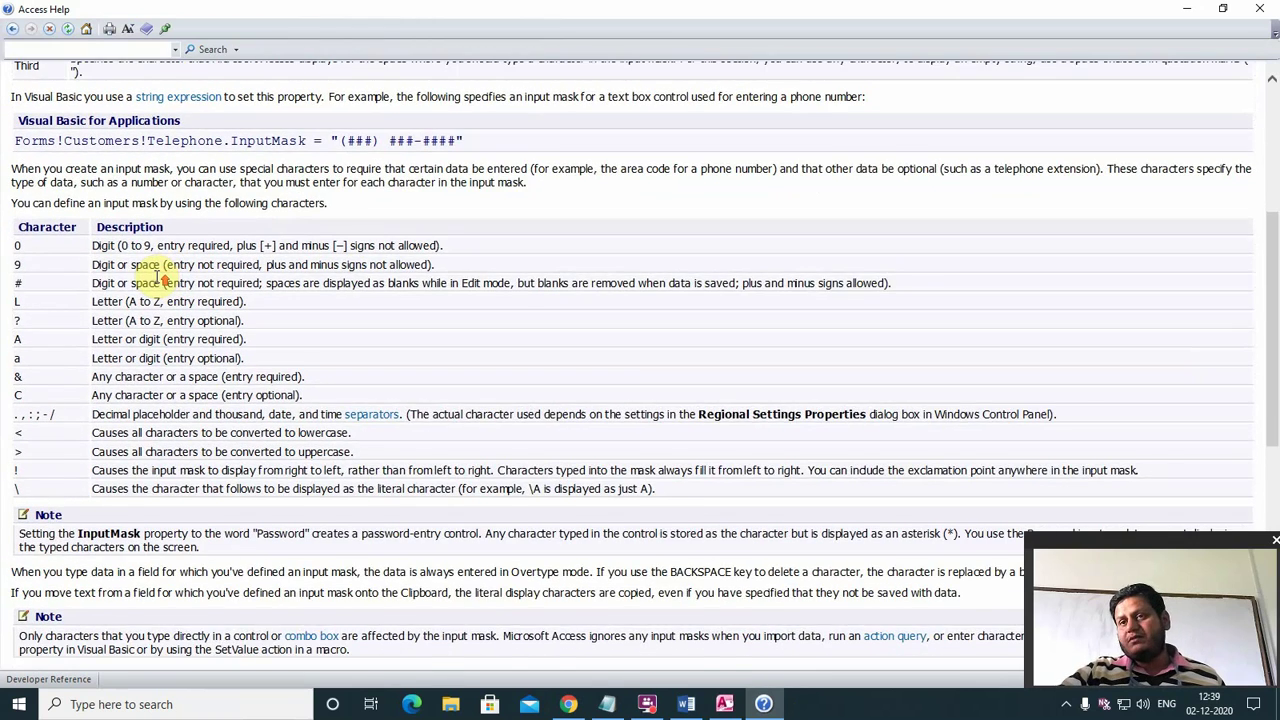
ctrl+scroll(157, 276, up, 1)
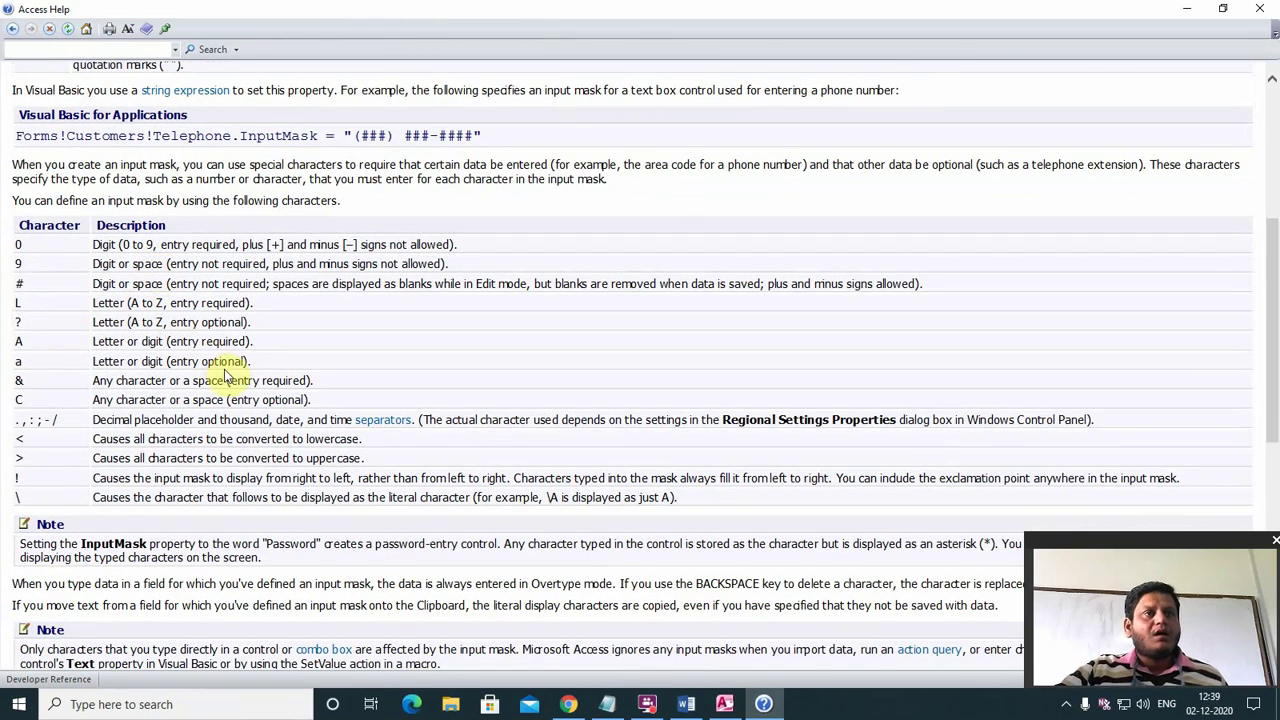
ctrl+scroll(230, 368, up, 1)
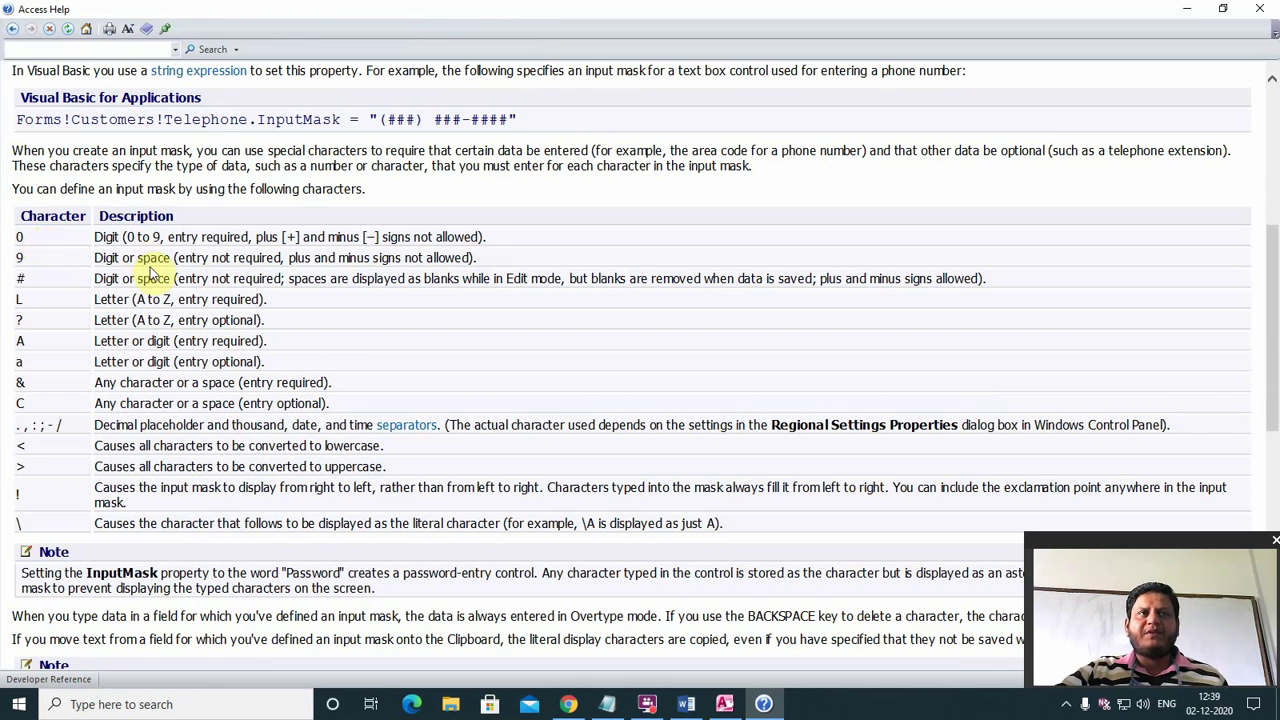
click(724, 704)
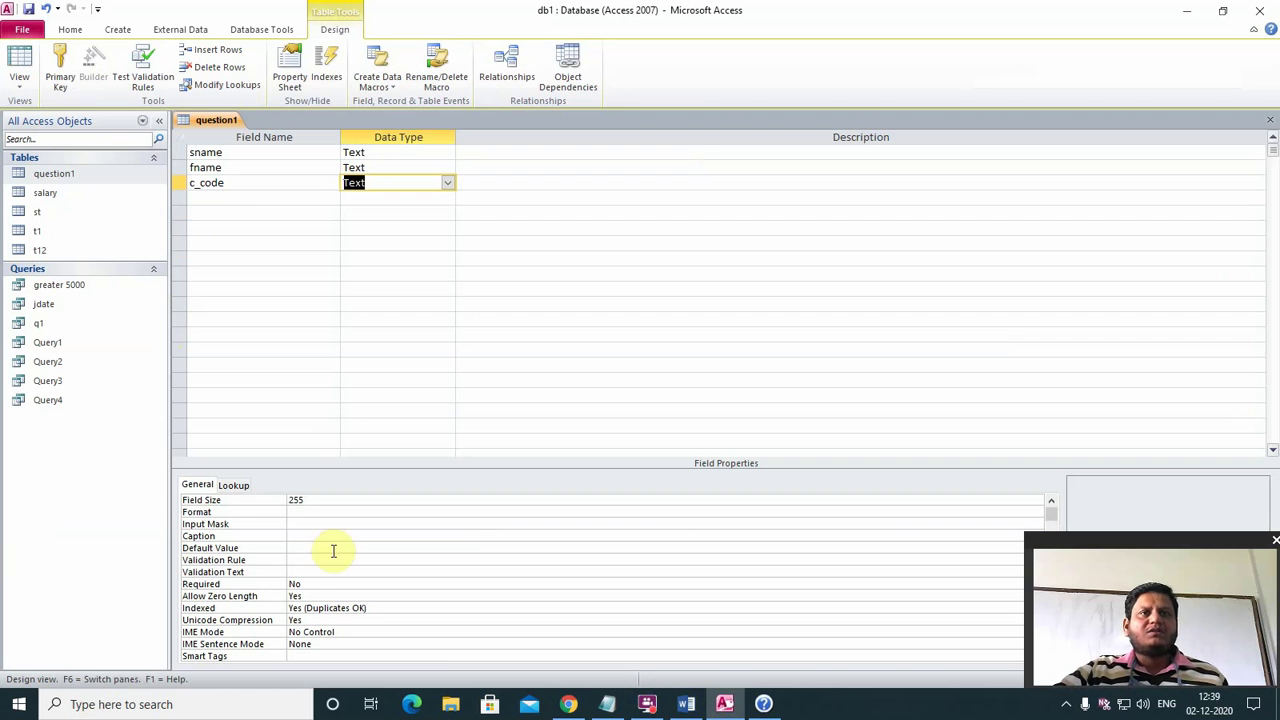
click(300, 524)
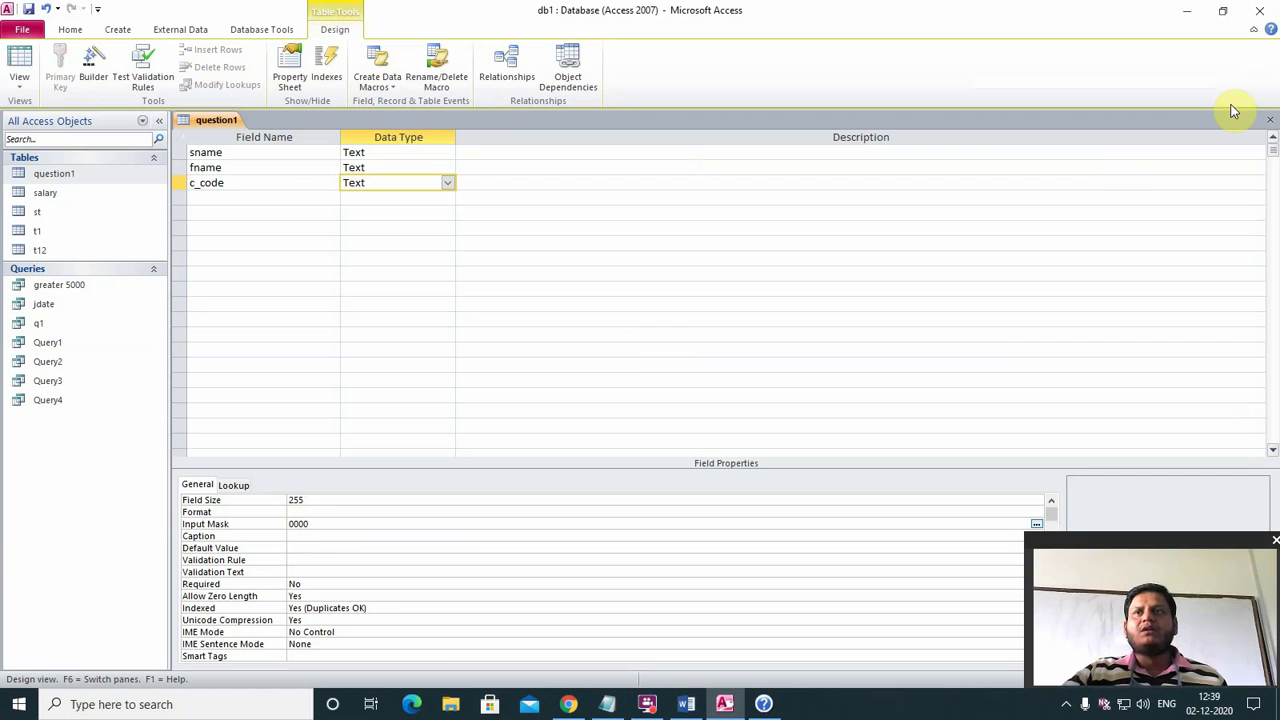
- Set the c_code field's caption to "College code" and close question1 with its design changes saved
click(292, 536)
text(College code)
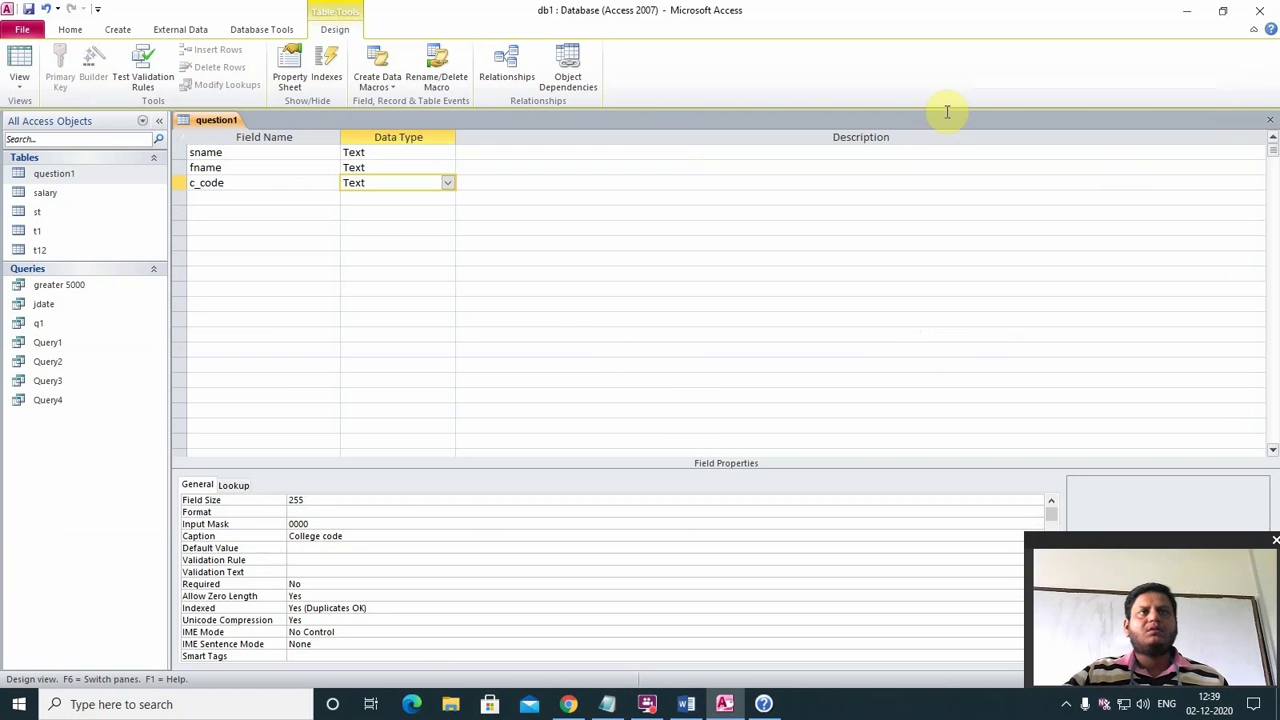
click(1266, 120)
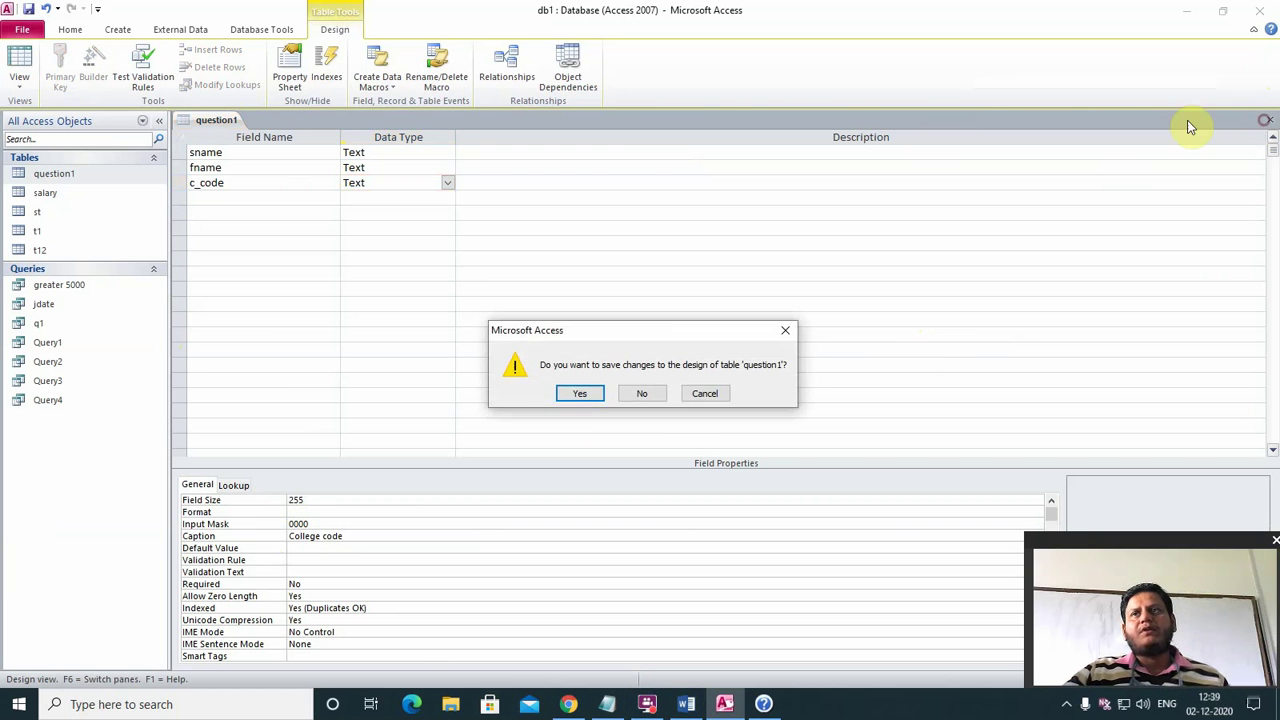
click(580, 393)
- Reopen question1 in Datasheet view, widen the College code column to fit its heading, and enter 7293 for the first record
double_click(78, 177)
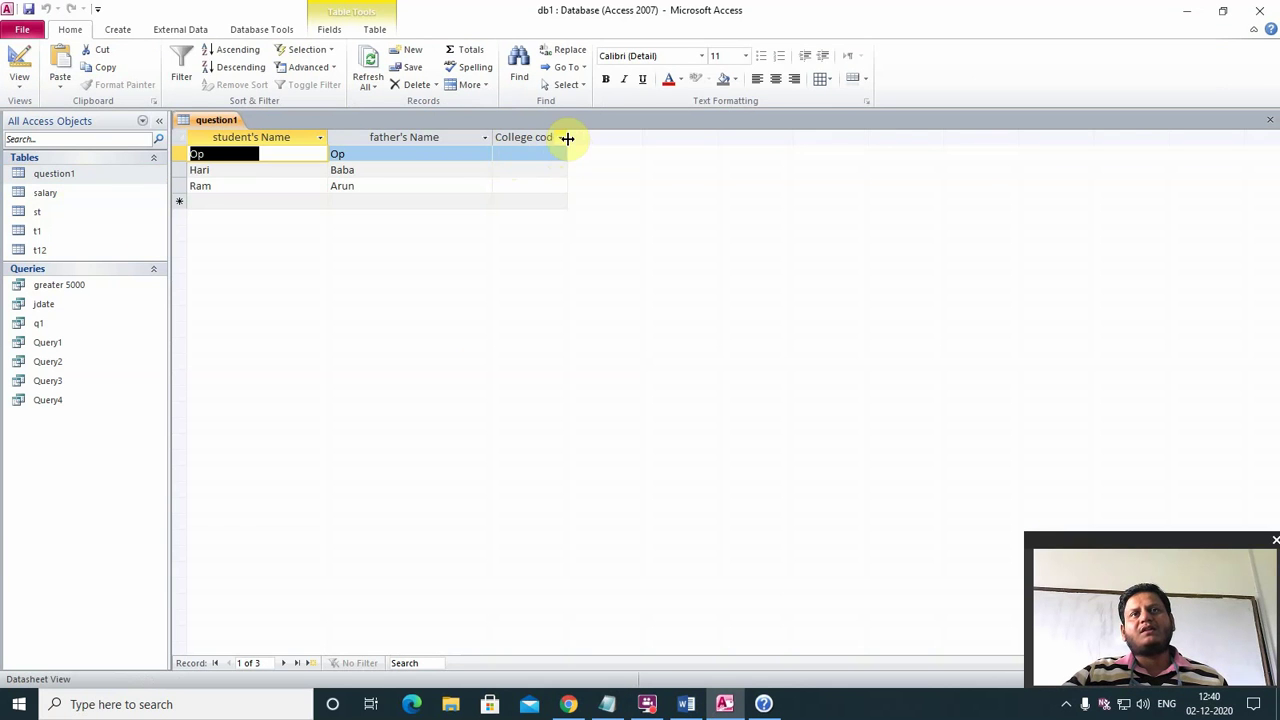
drag(567, 137, 605, 140)
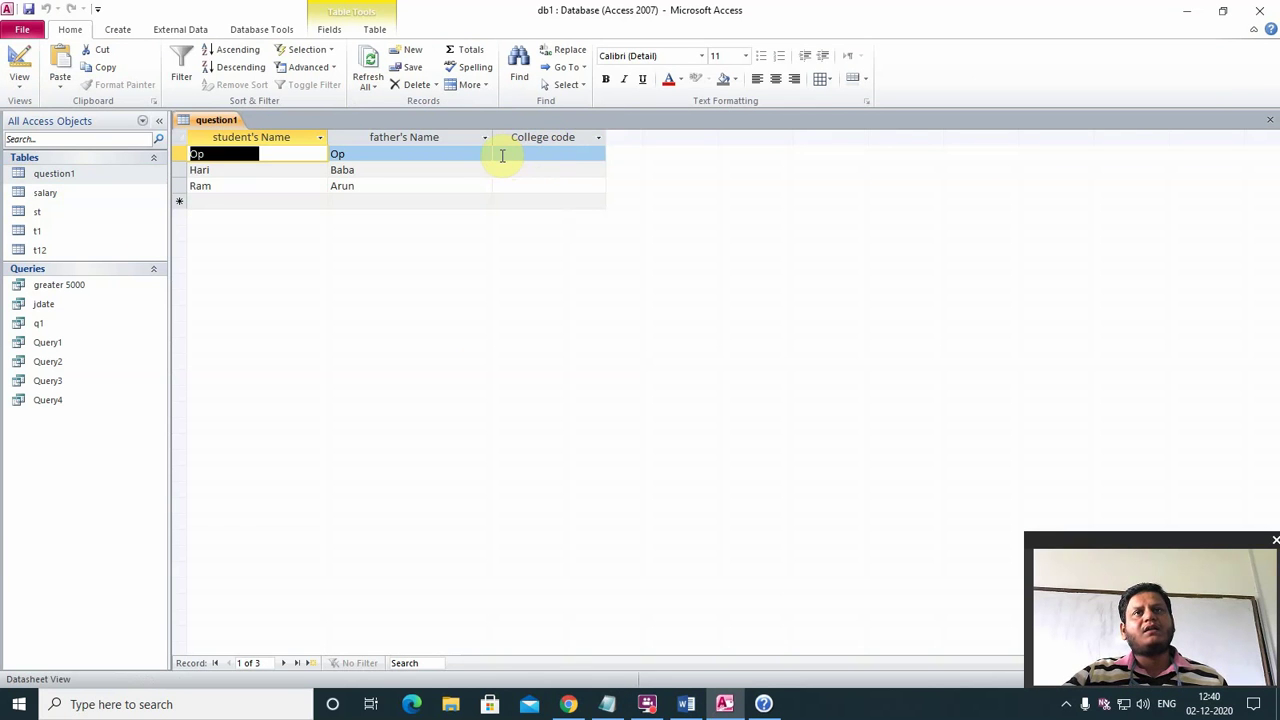
click(501, 154)
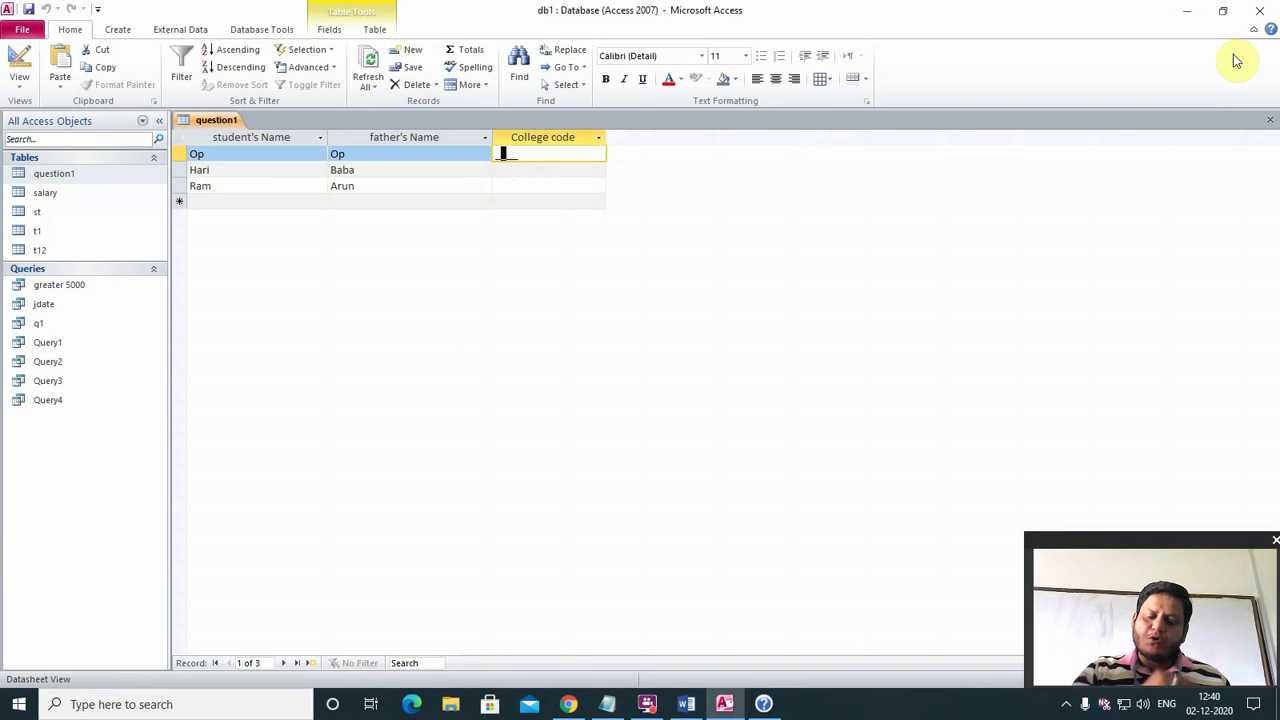
key(shift+Tab)
key(Tab)
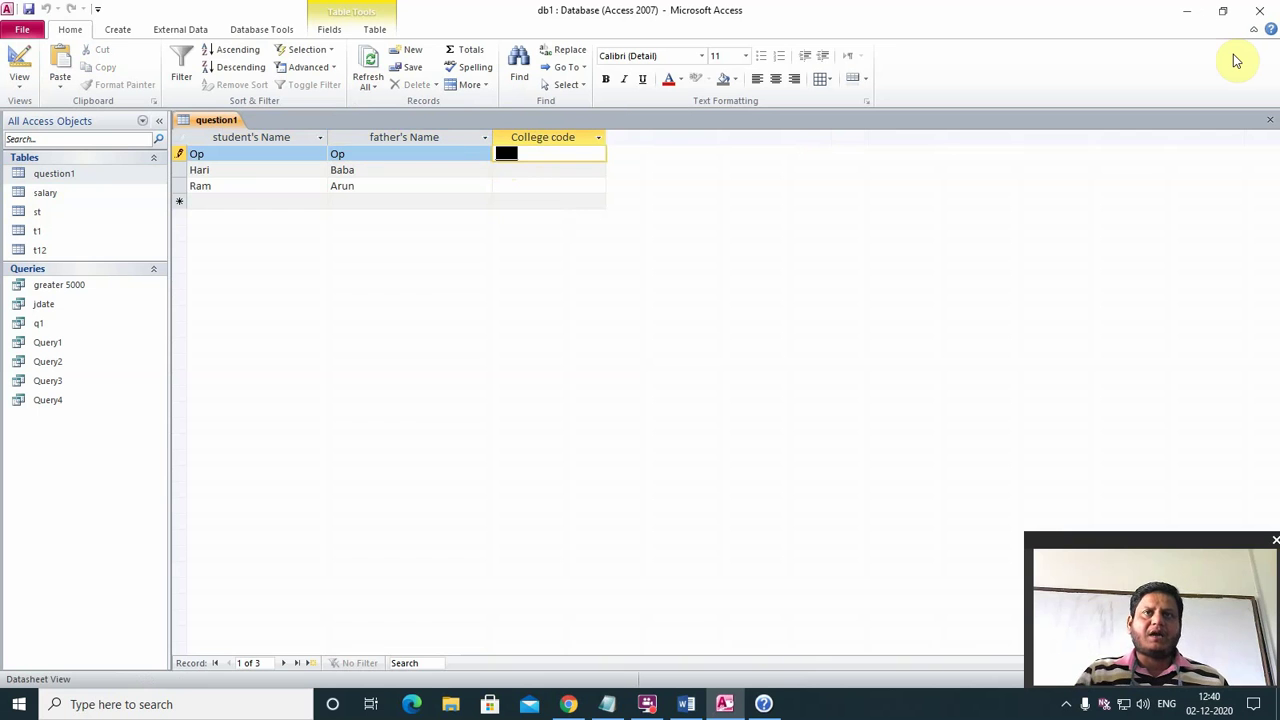
text(7)
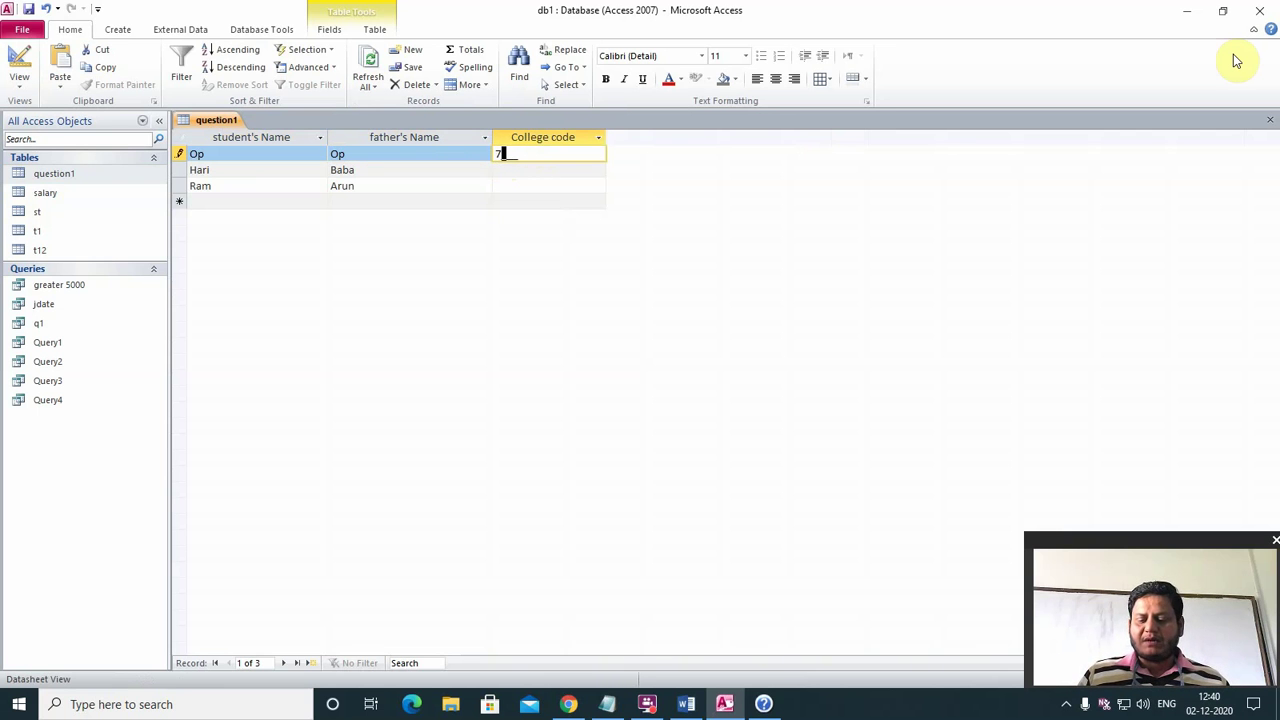
text(293)
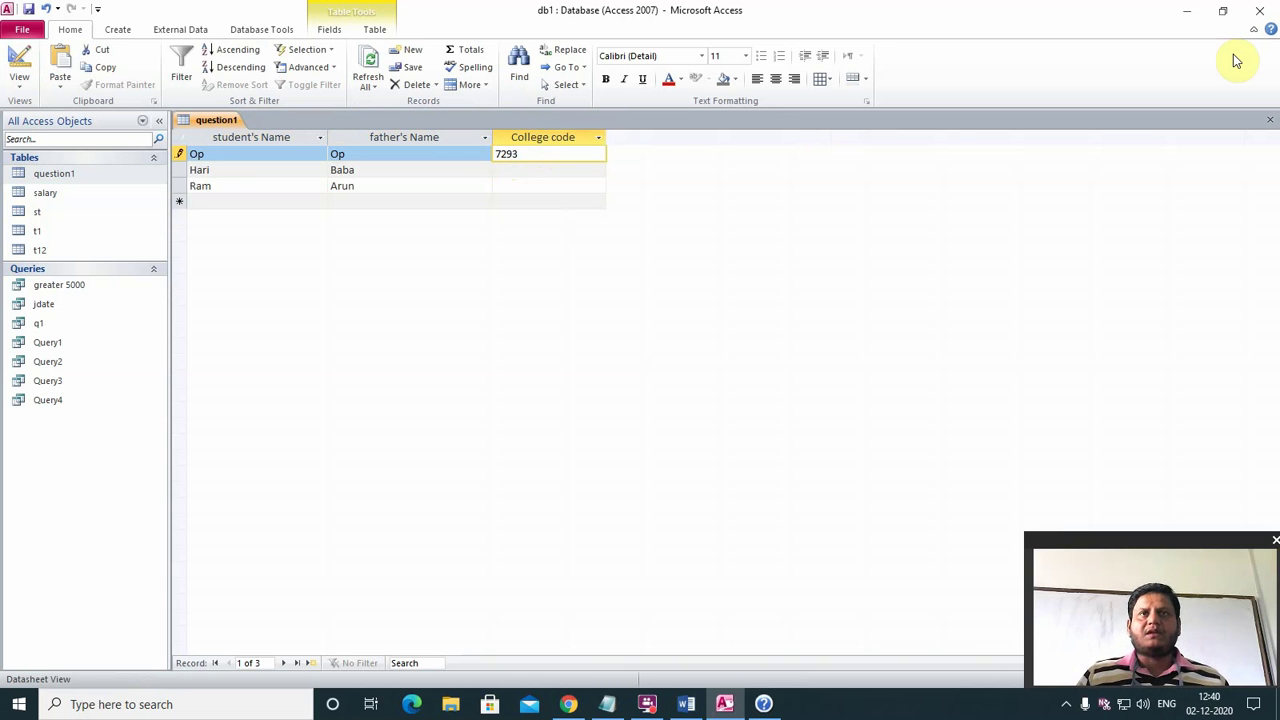
key(Down)
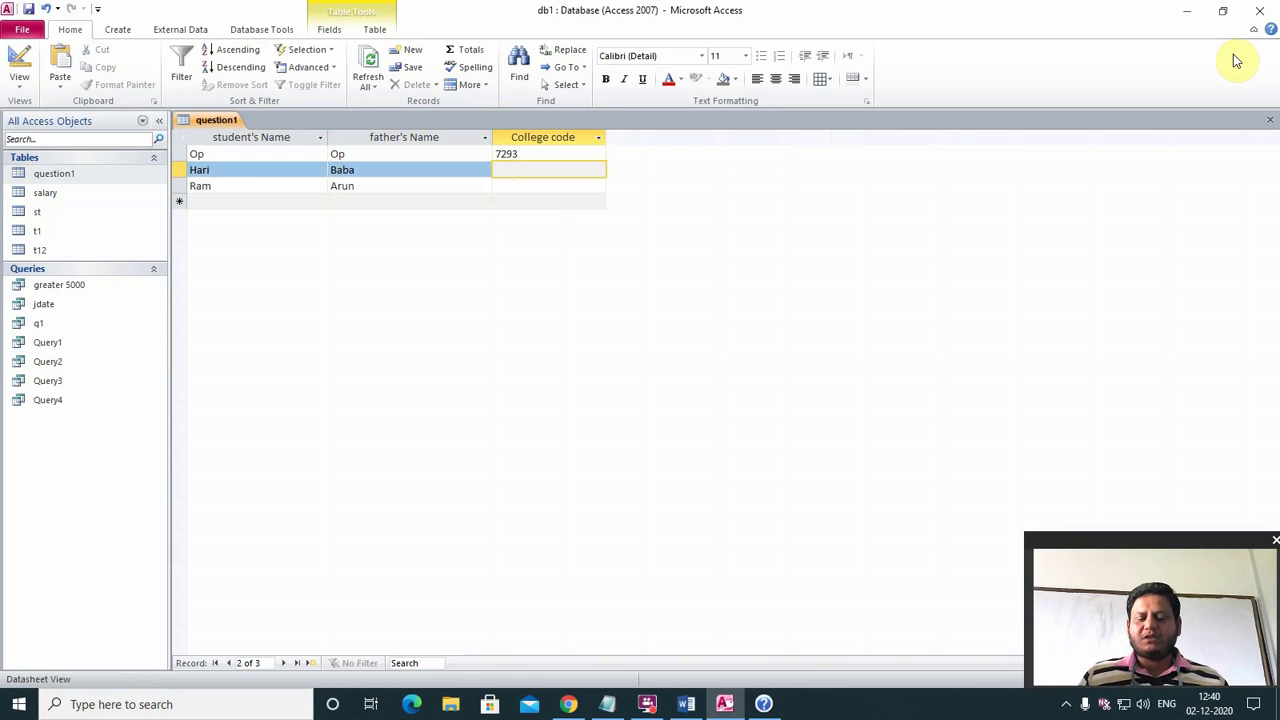
- Test the incomplete College code 72 in the second record and complete it as 7293
text(72)
key(Down)
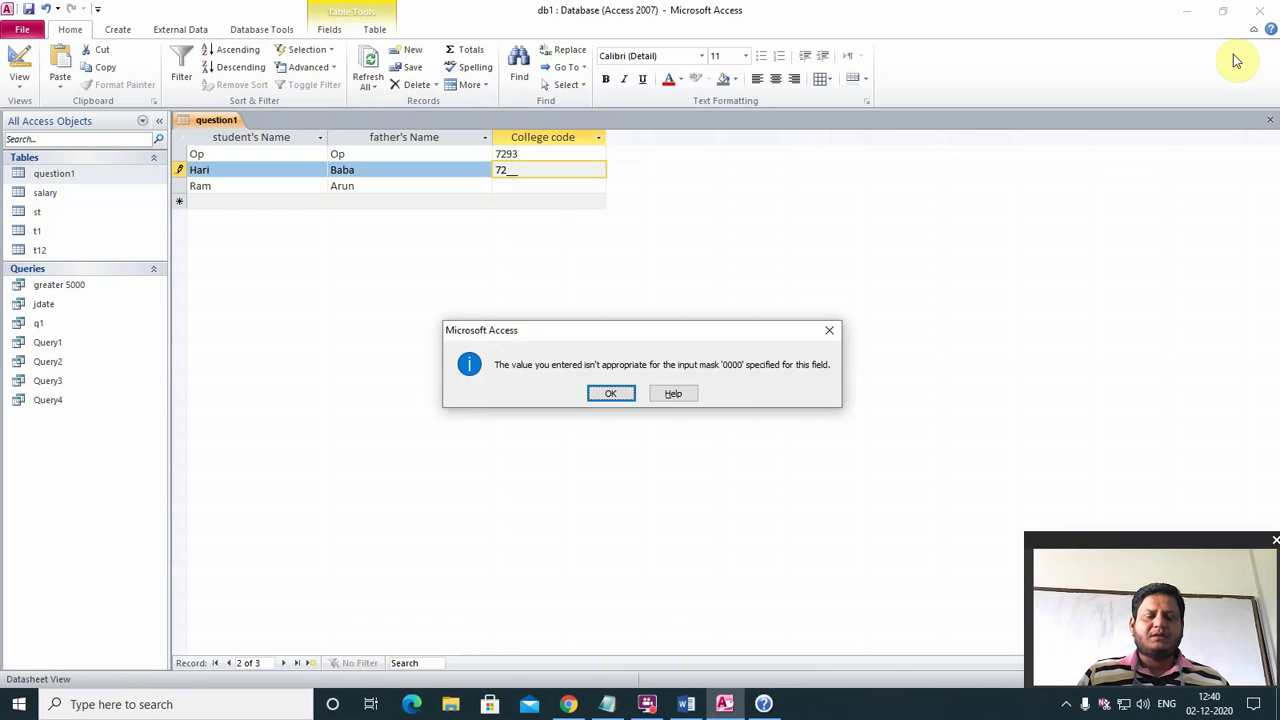
key(Return)
text(93)
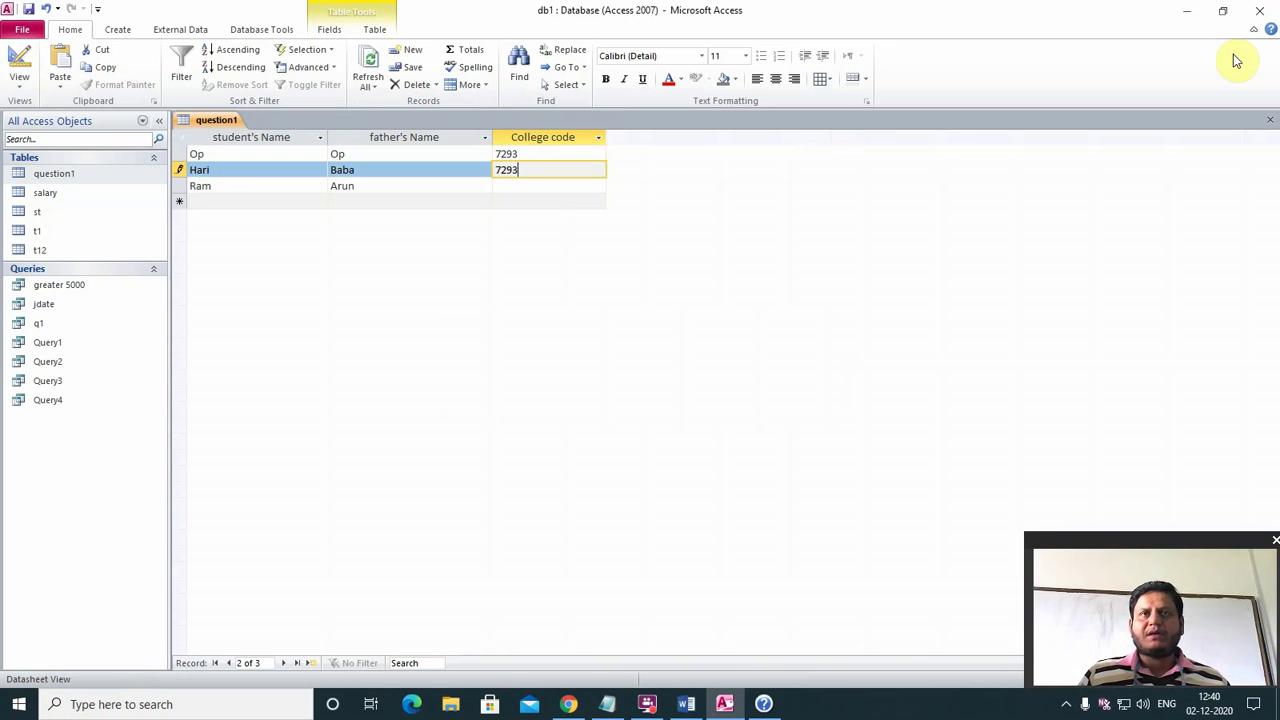
- Enter 7293 as the College code of the third record and commit it
key(Down)
text(7)
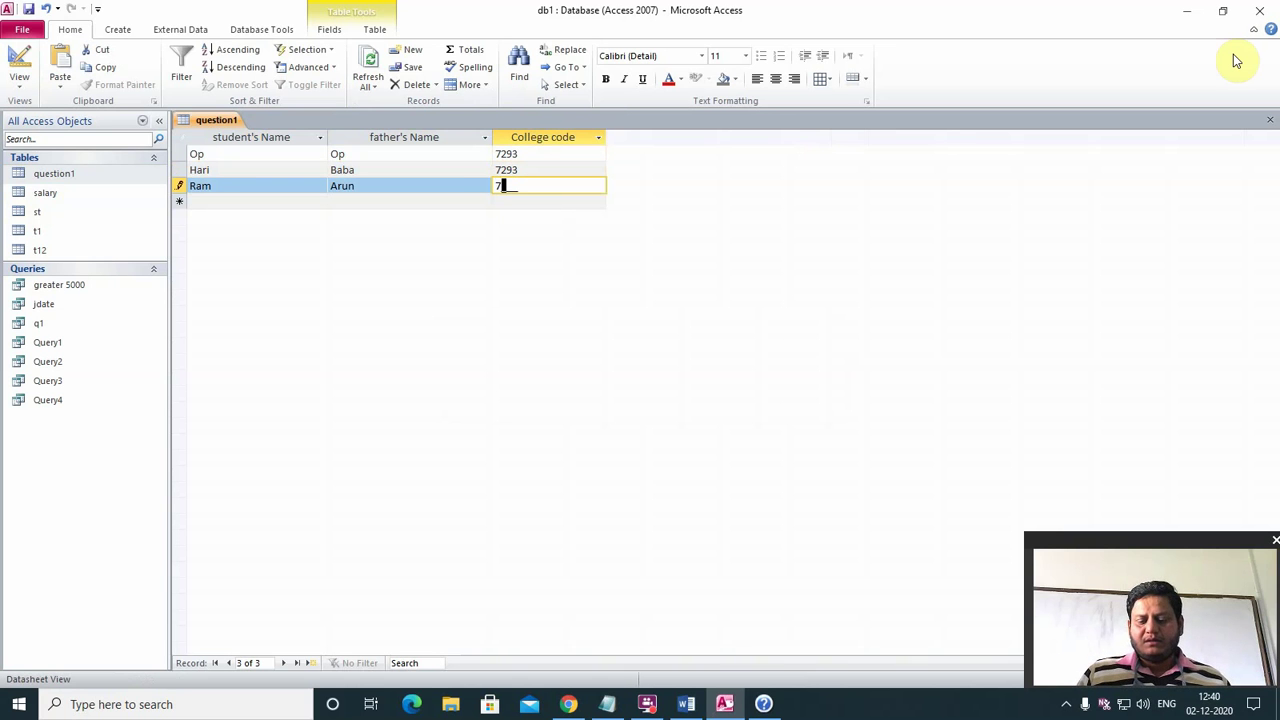
text(293)
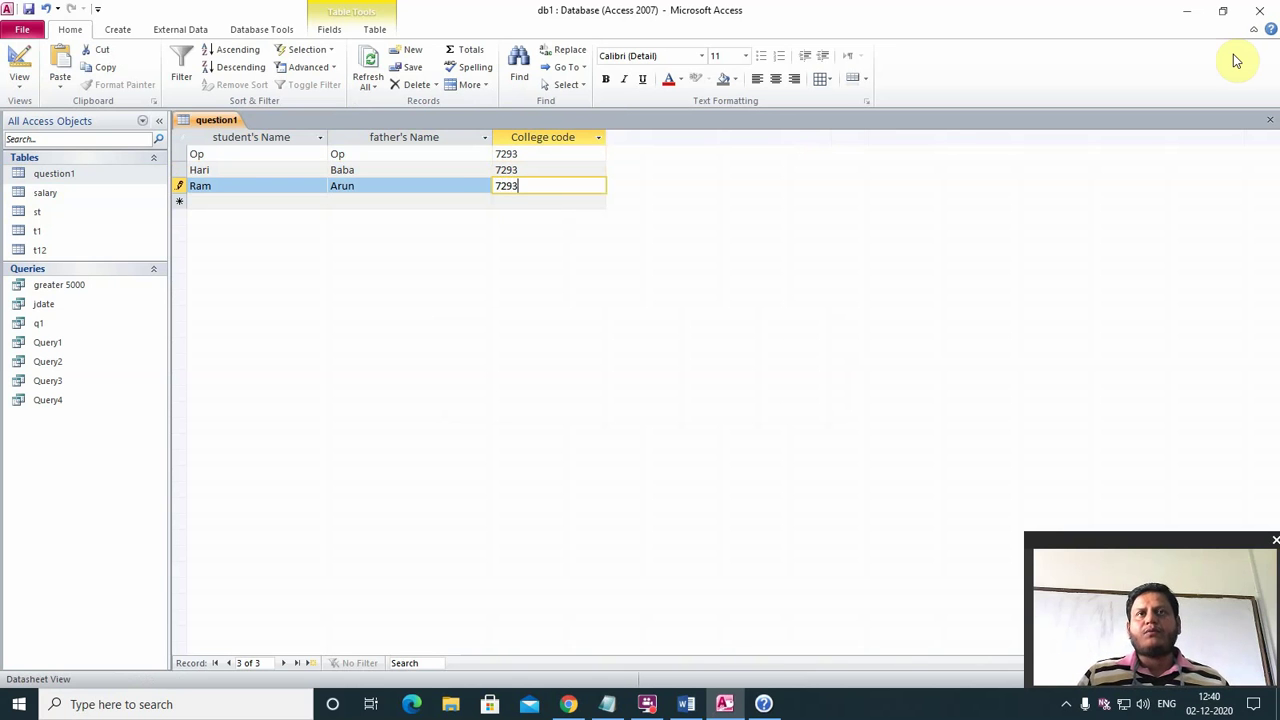
key(Down)
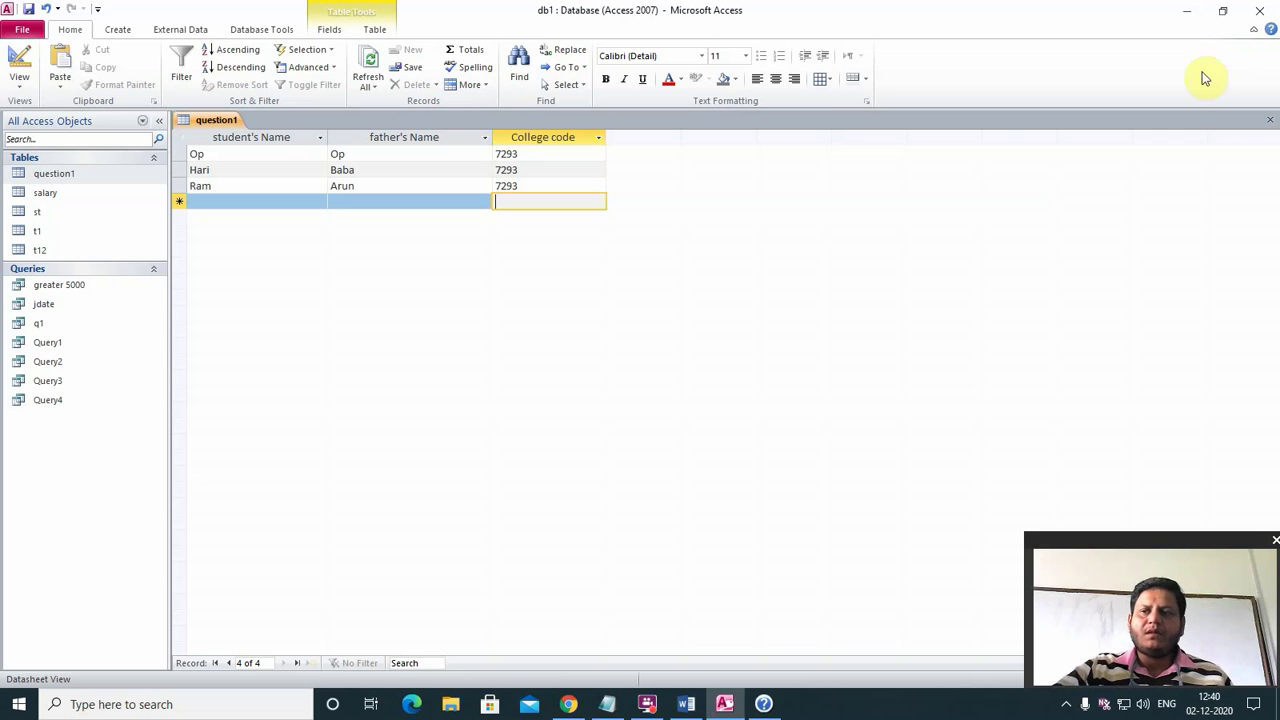
- Switch to Word and highlight "City(All Letter Capital" in the third requirement in yellow
click(687, 705)
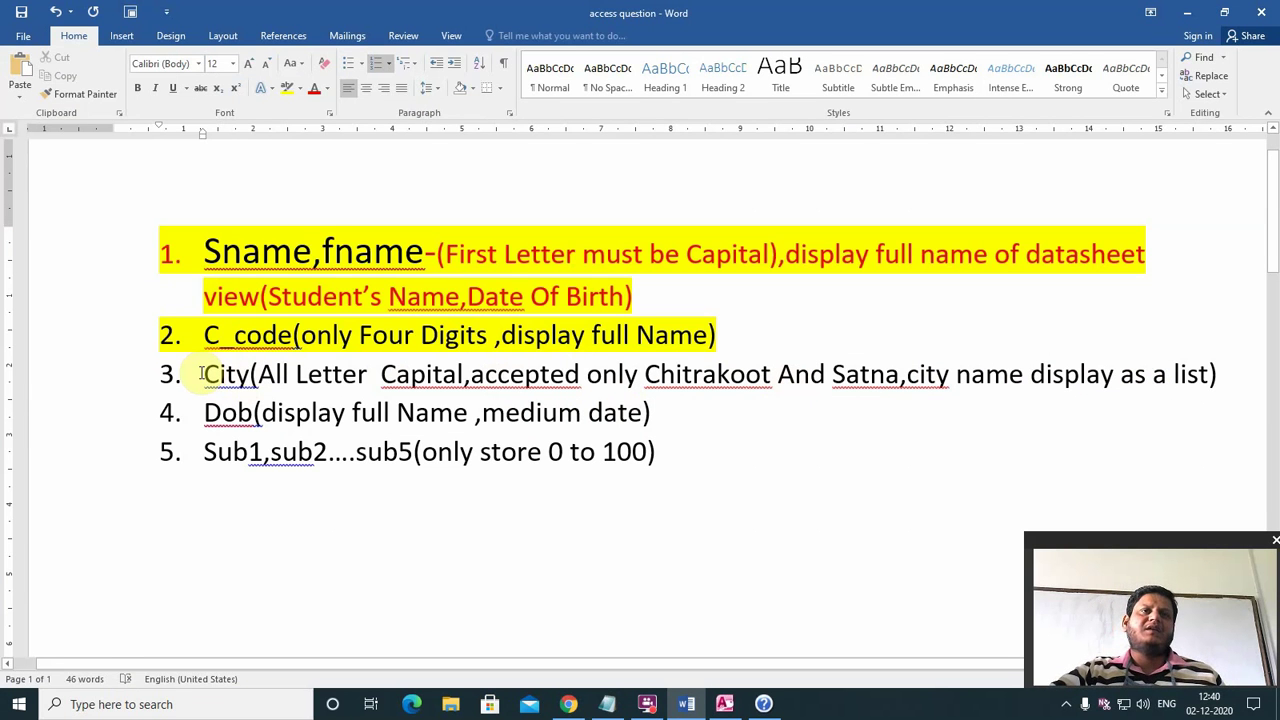
drag(203, 374, 455, 378)
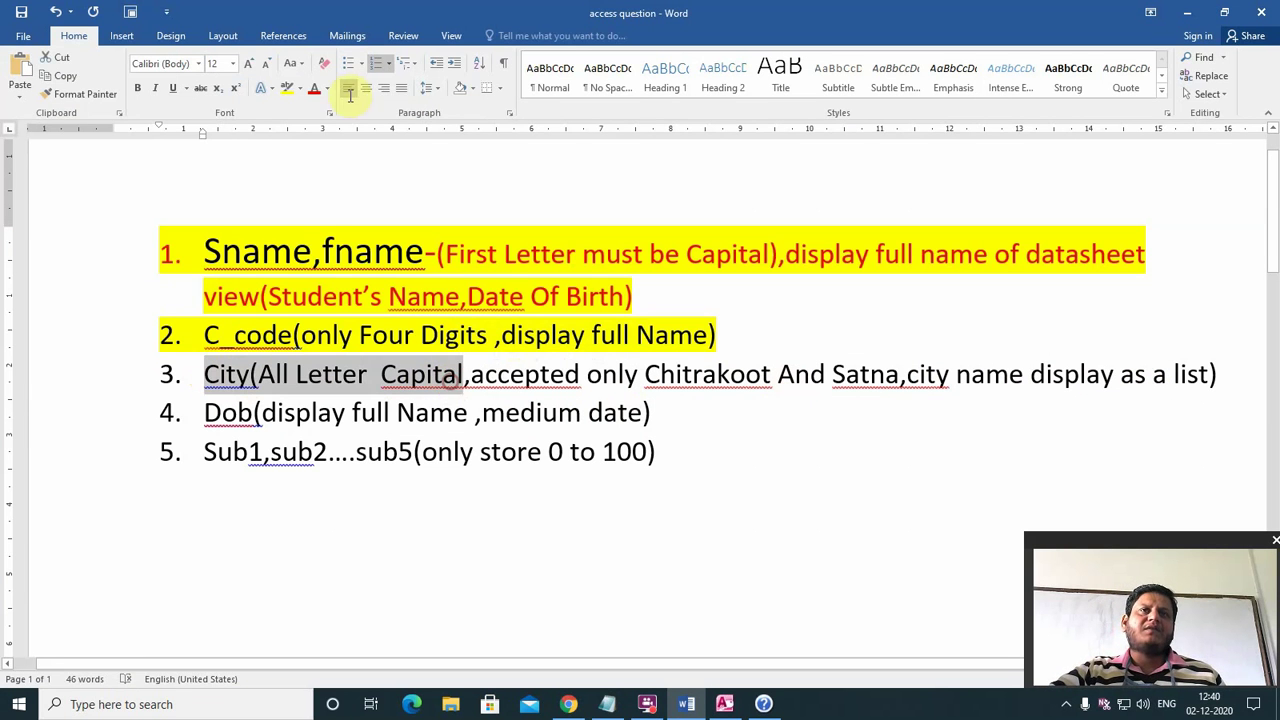
click(287, 88)
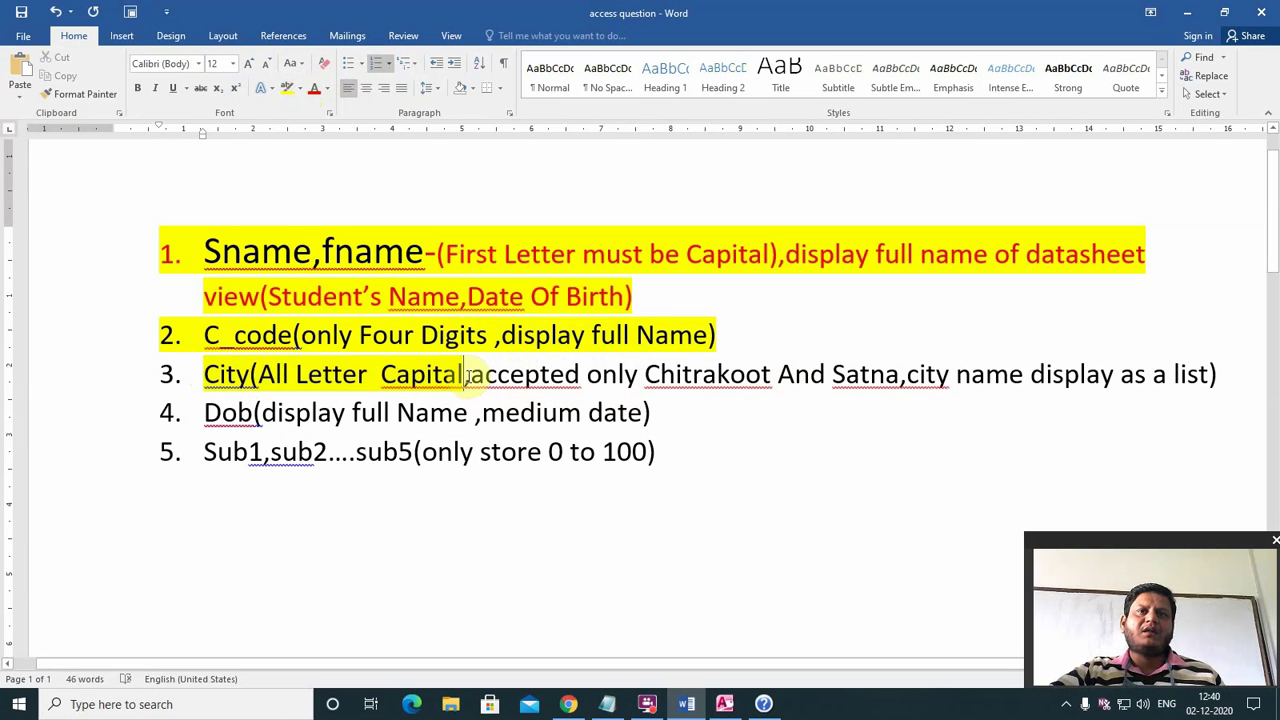
- Colour "accepted only Chitrakoot And Satna" and "city name display as a list)" red in the third requirement
drag(468, 374, 899, 376)
click(314, 88)
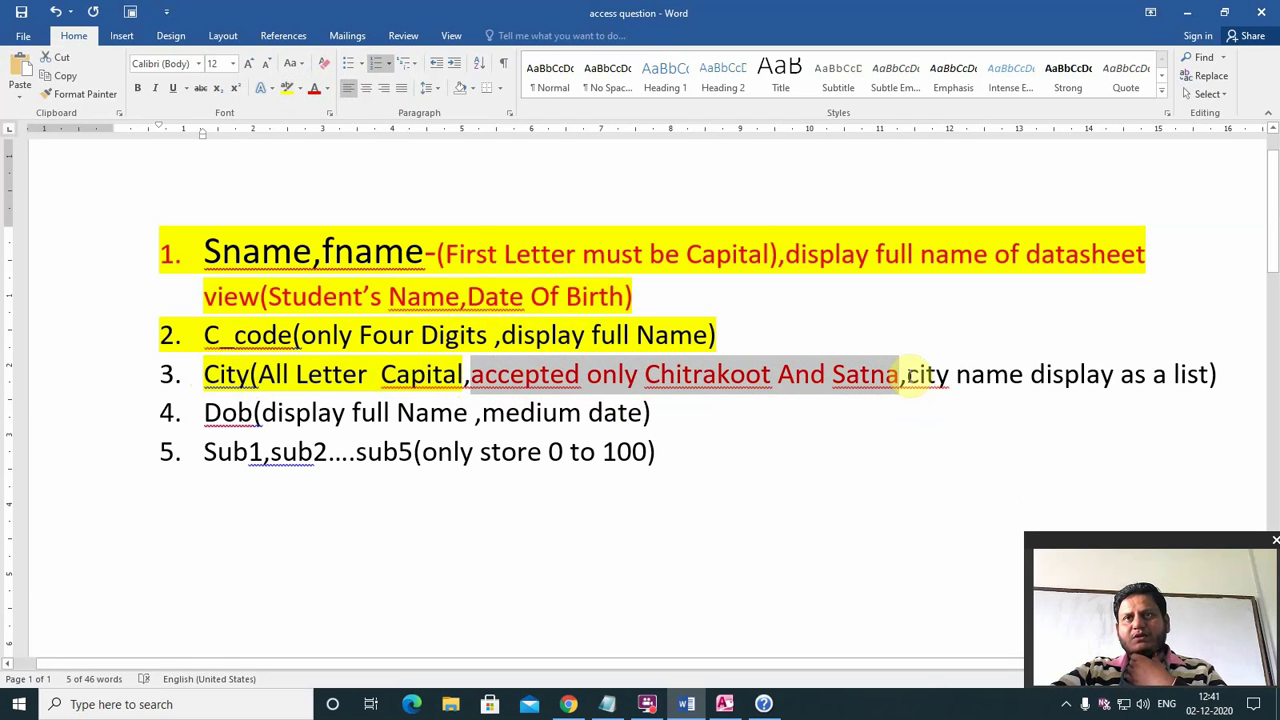
drag(907, 376, 1220, 381)
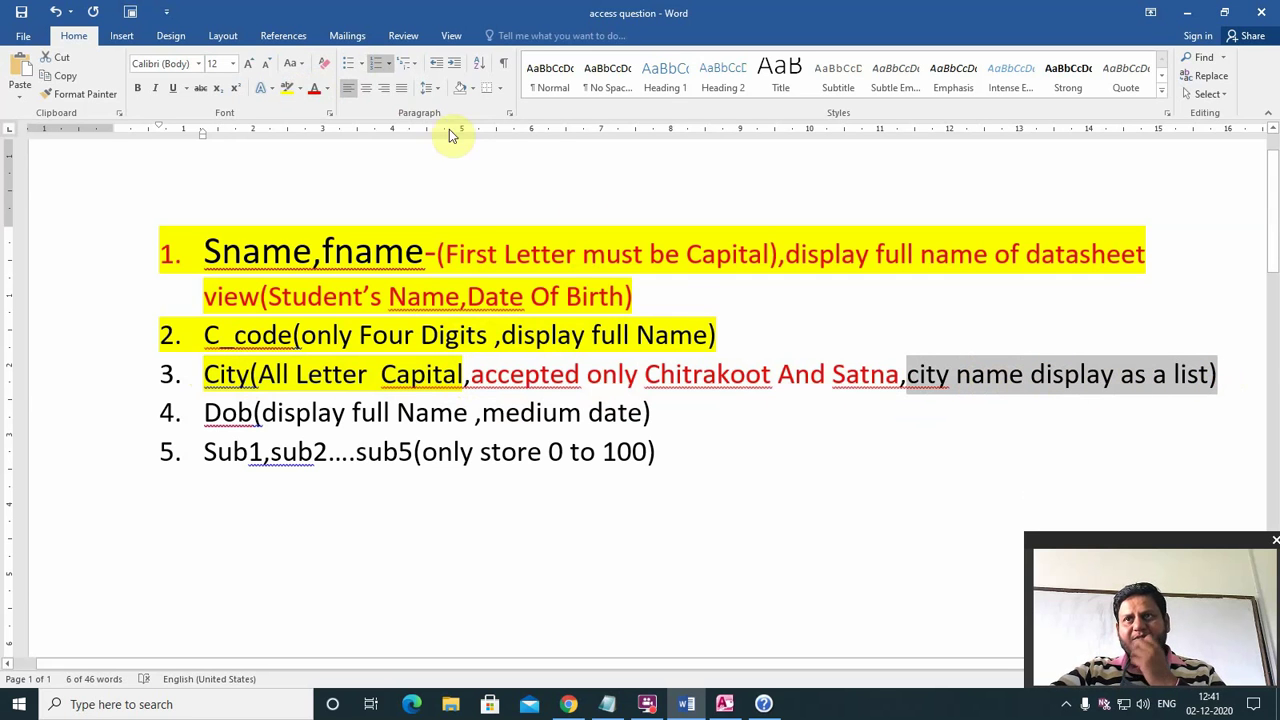
click(316, 90)
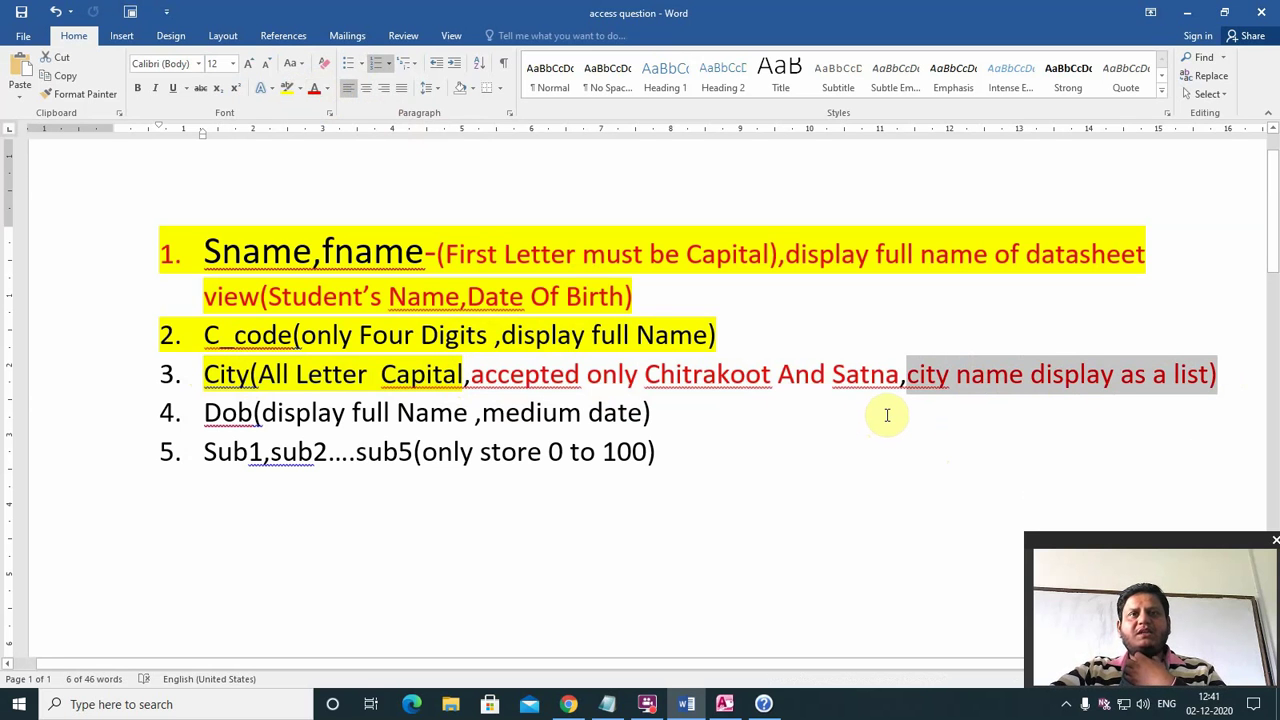
- Switch to Access, open question1 in Design view, and add a Text field named city below c_code
click(725, 703)
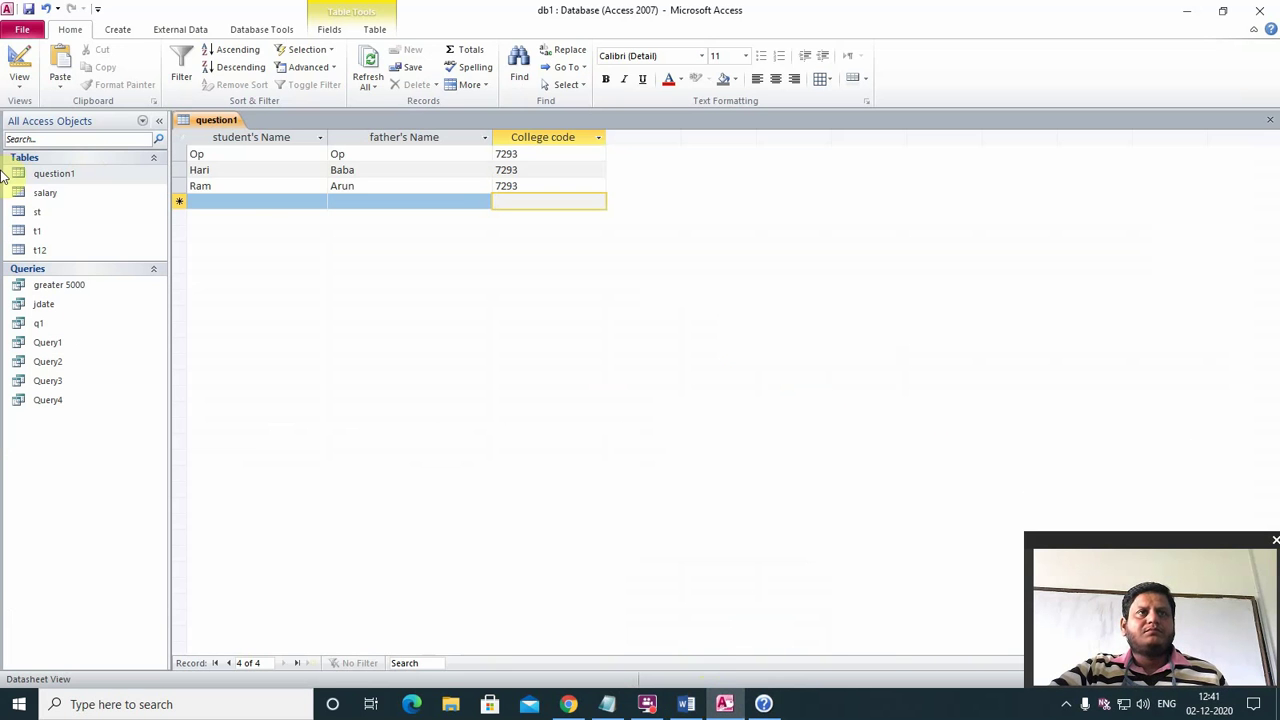
click(19, 80)
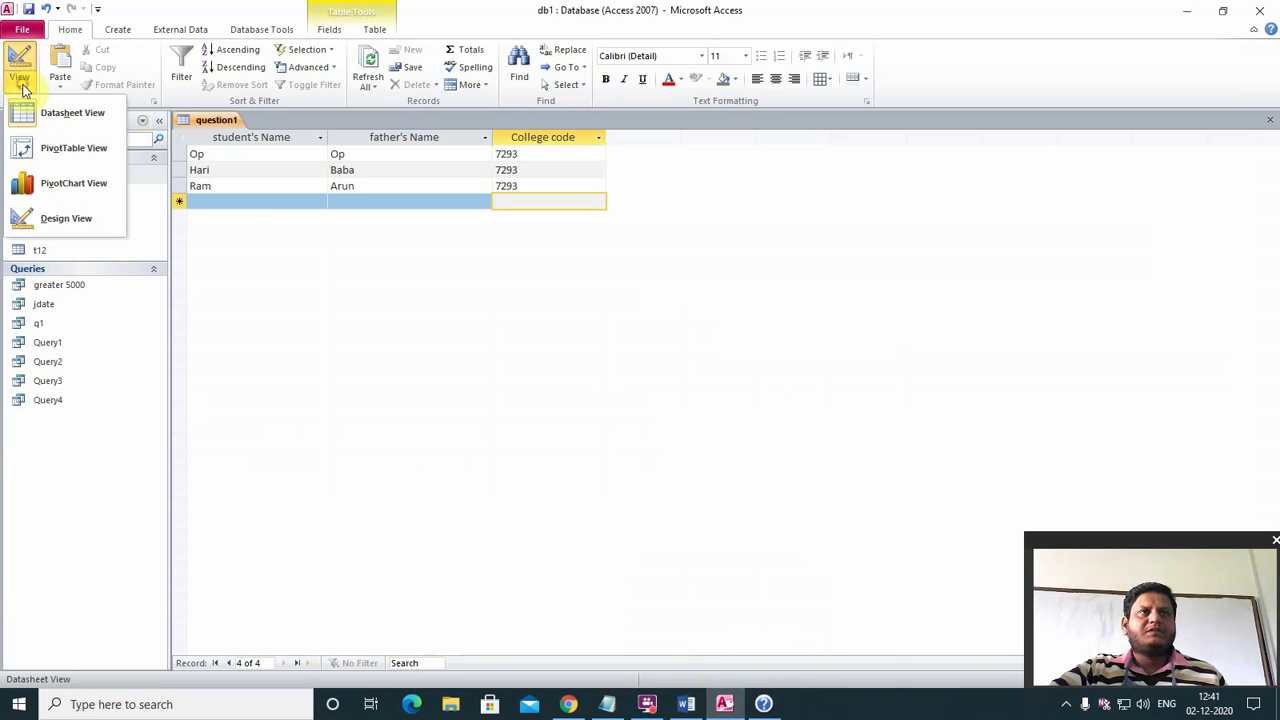
click(60, 224)
click(210, 198)
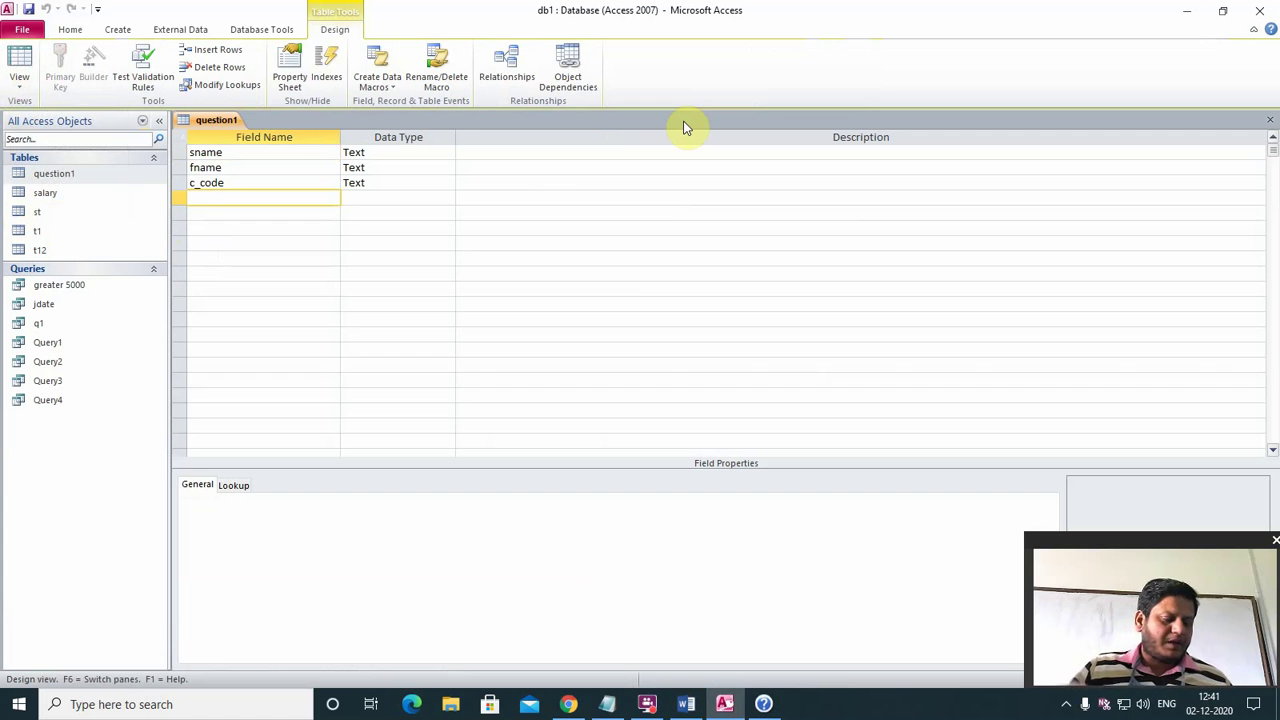
text(city)
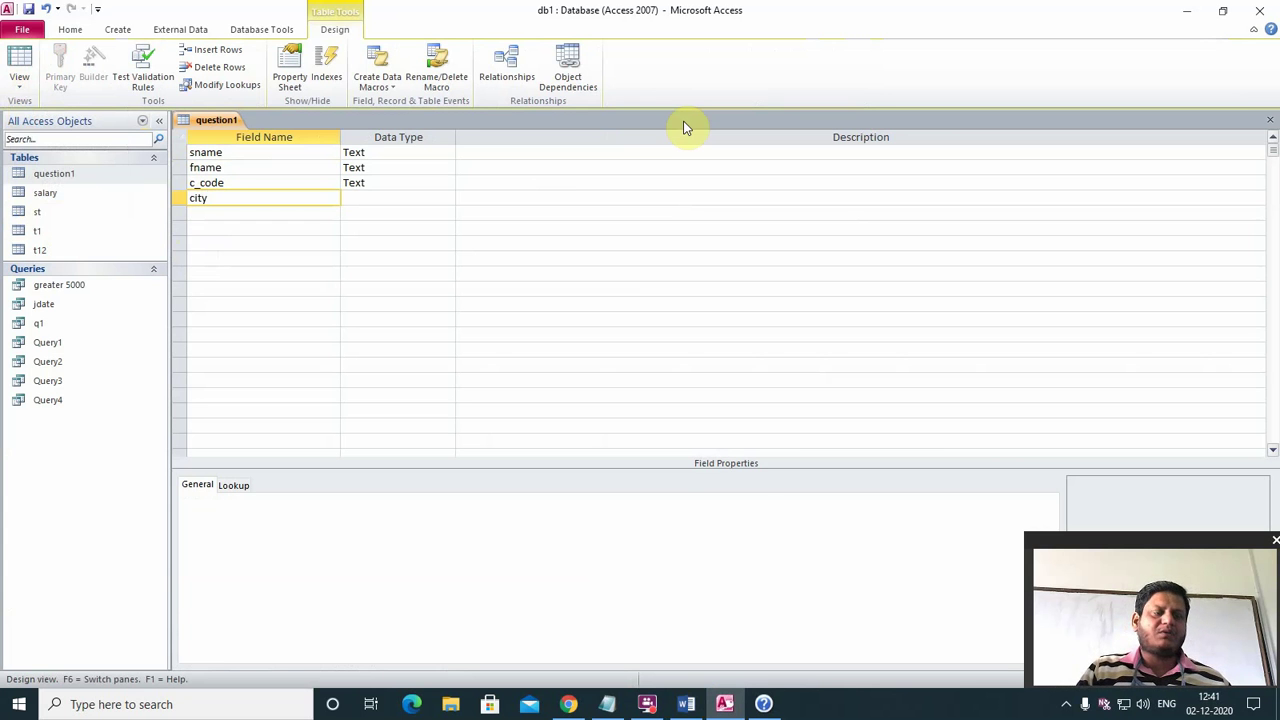
key(Tab)
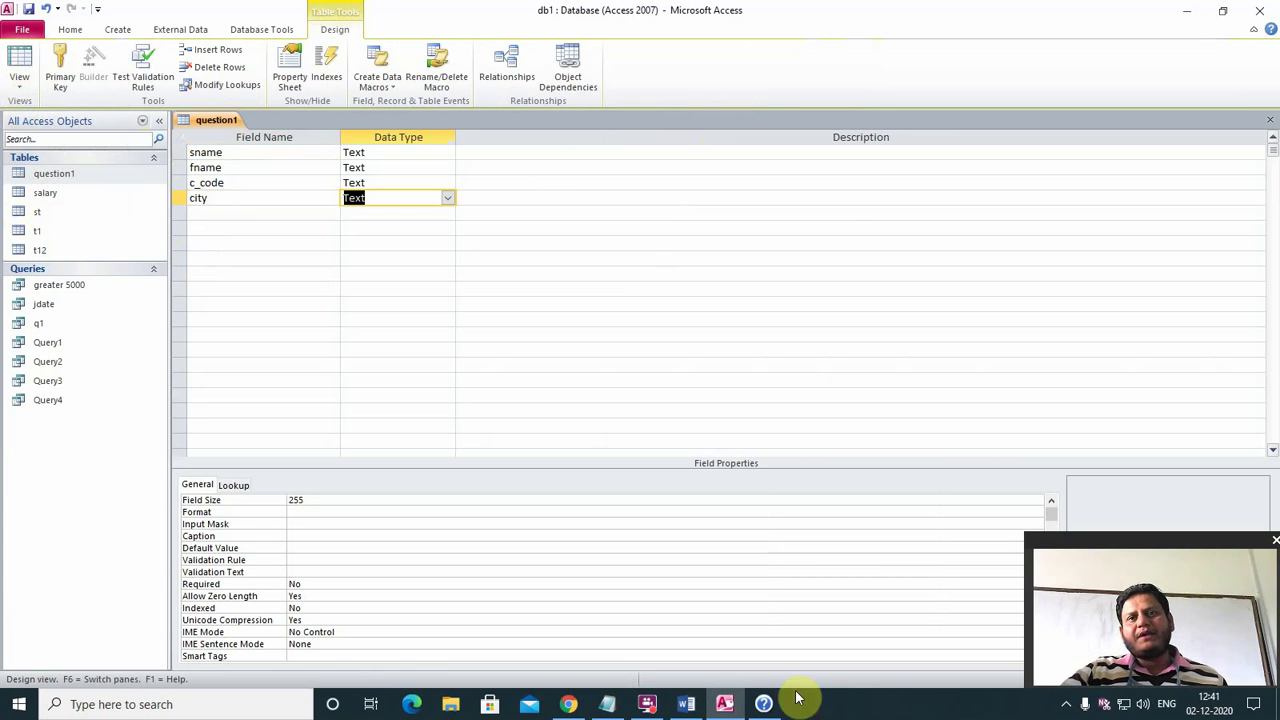
- Check the city requirement in Word, return to Access, and set the city field's Input Mask to >
click(690, 705)
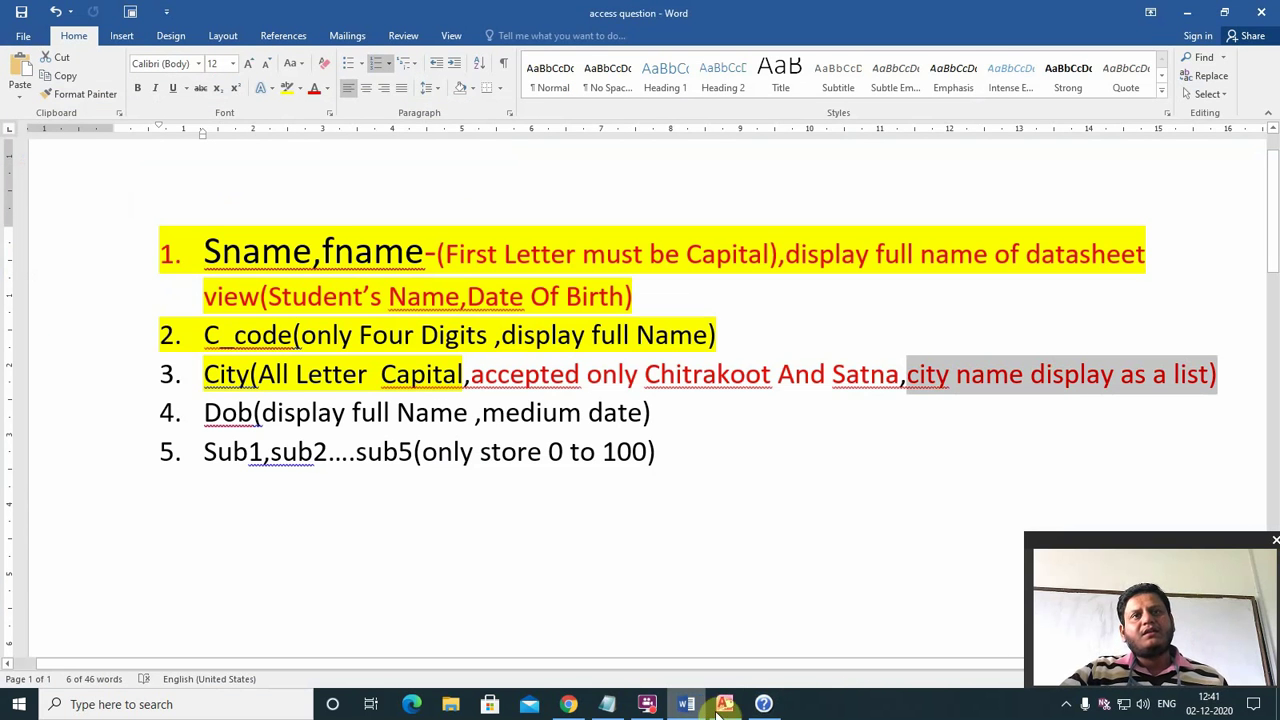
click(765, 707)
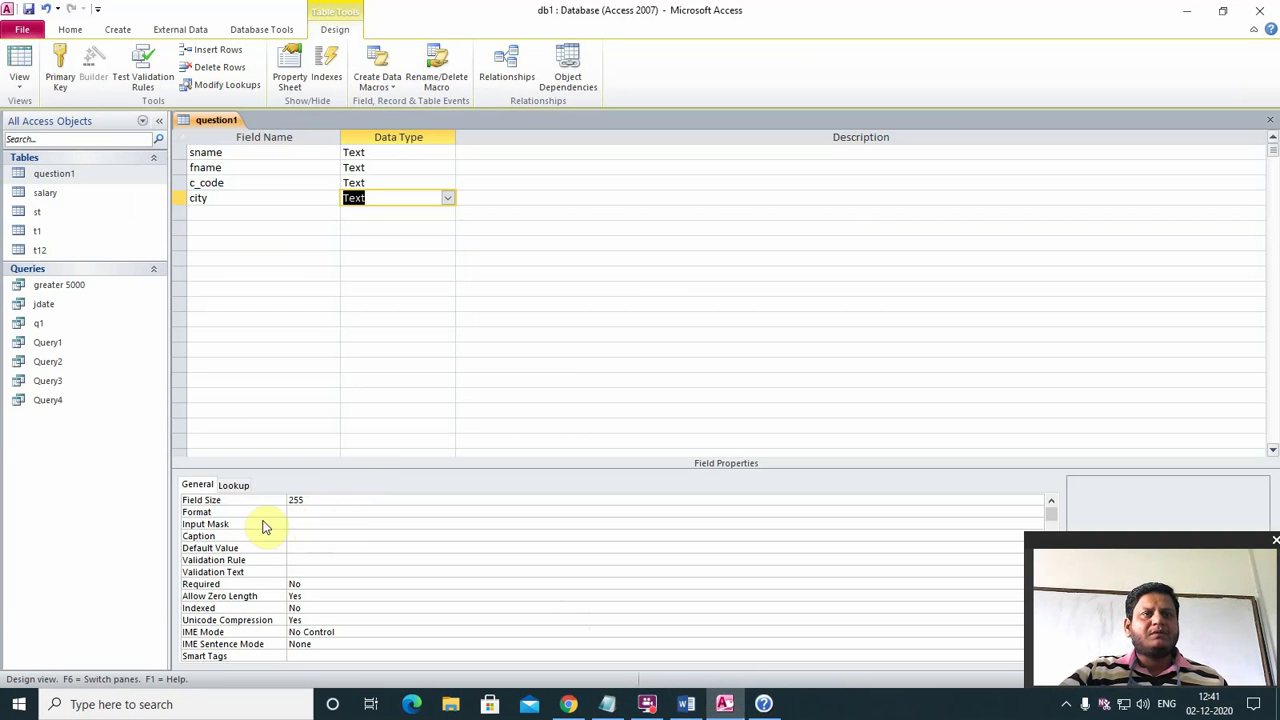
click(298, 523)
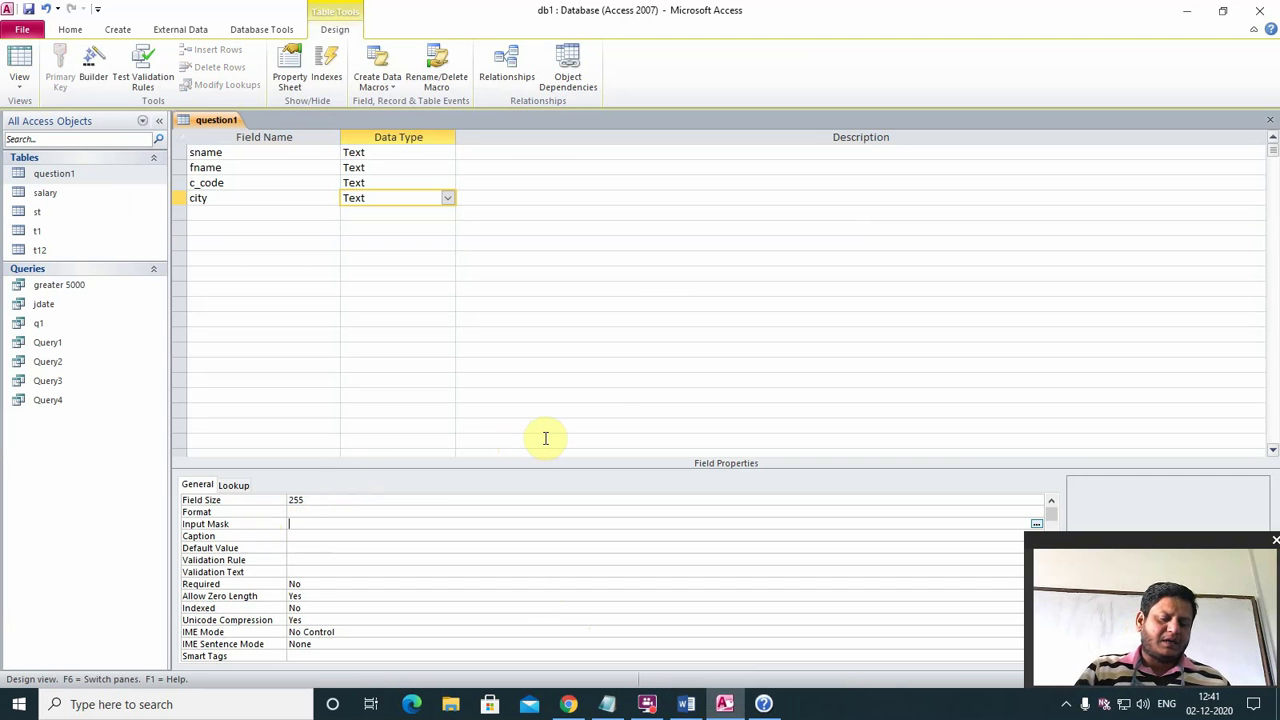
text(>)
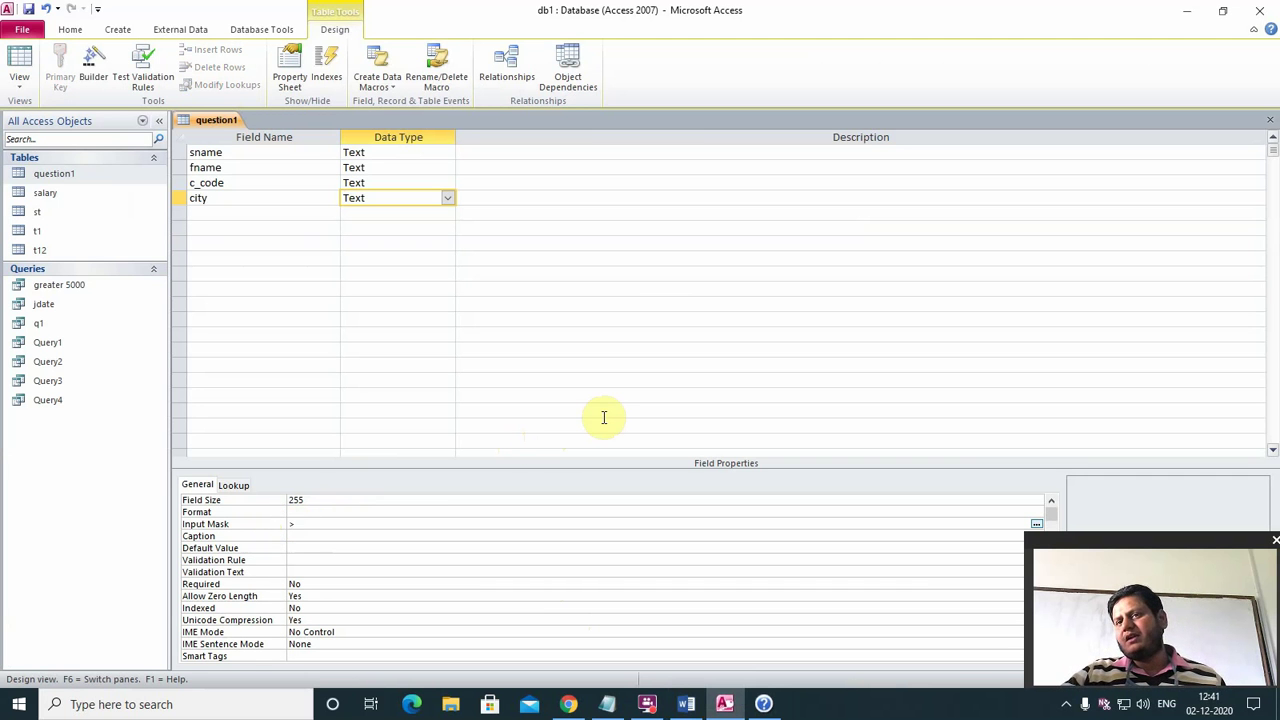
- Recheck the accepted cities in Word, and in Access set the city field's Validation Rule to Chitrakoot or Satna
click(686, 704)
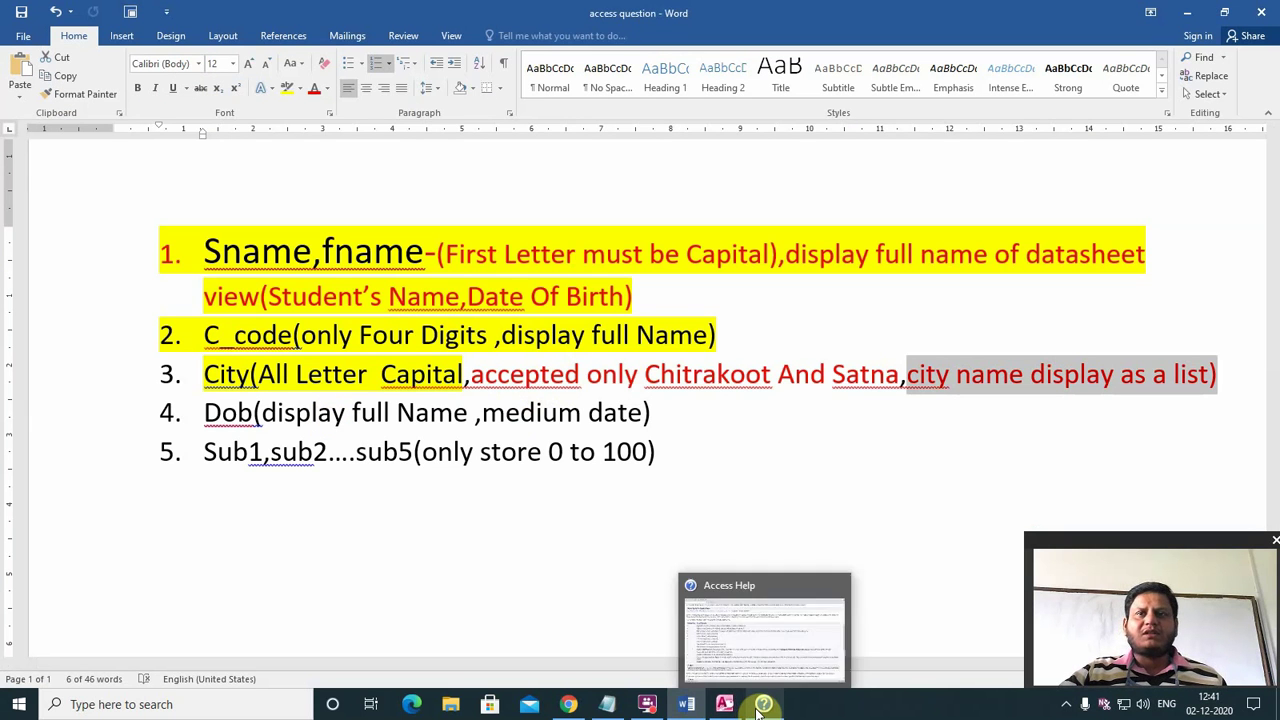
click(725, 704)
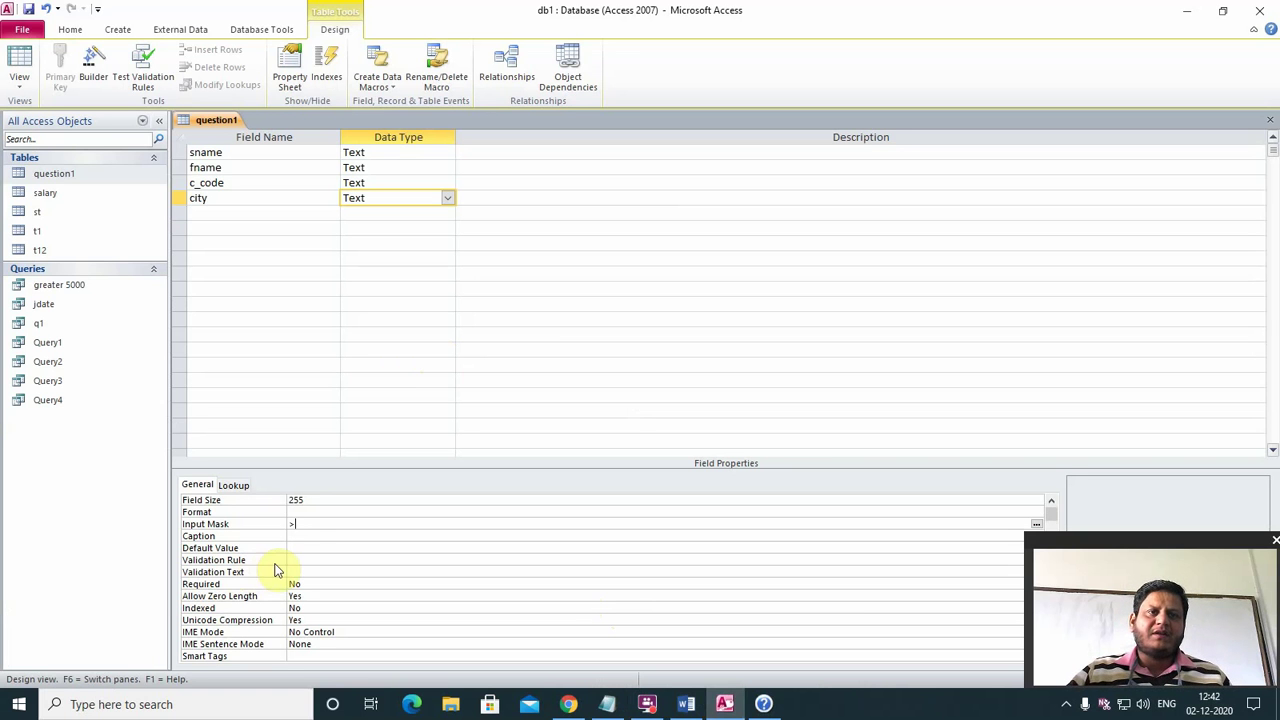
click(309, 559)
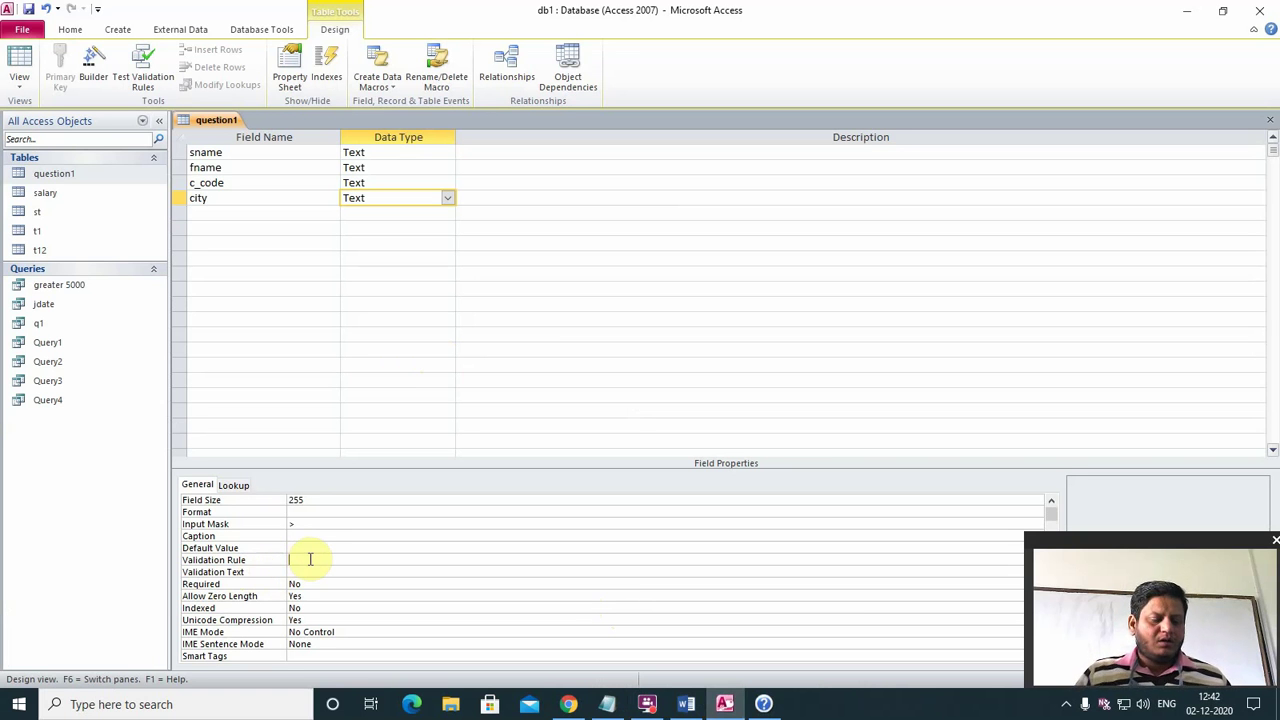
text(ch)
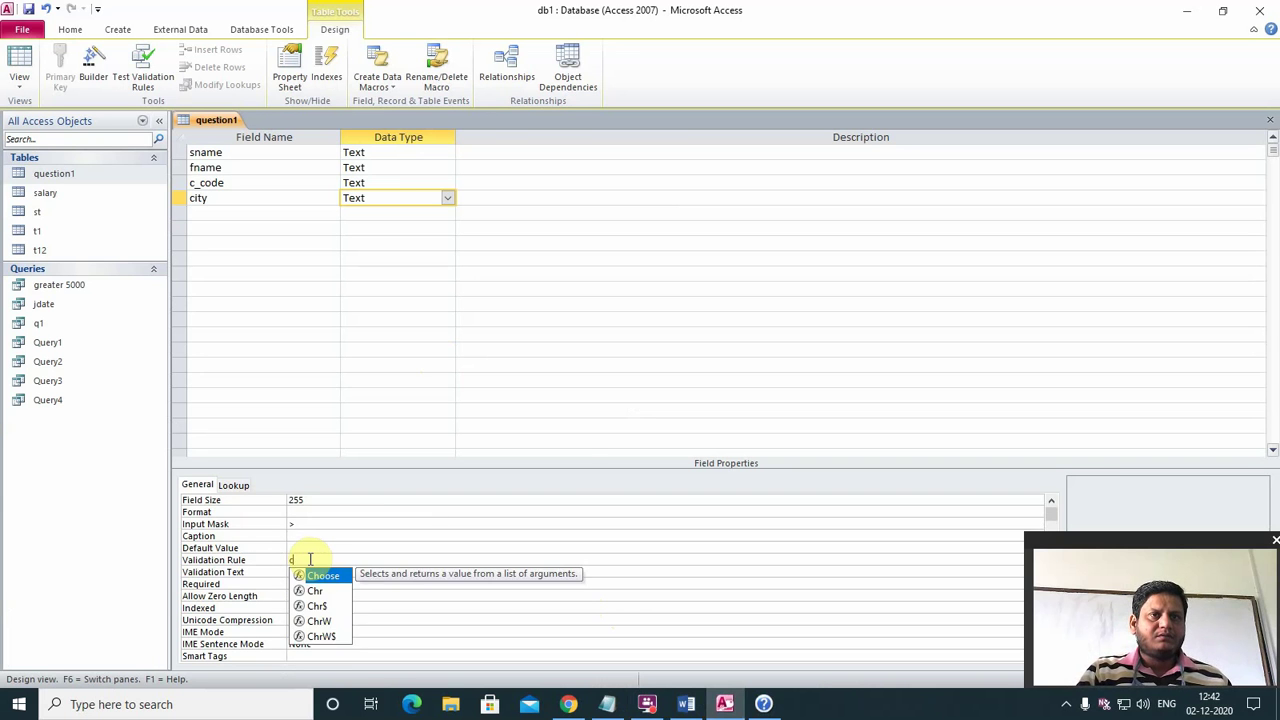
key(BackSpace)
key(BackSpace)
text(Chi)
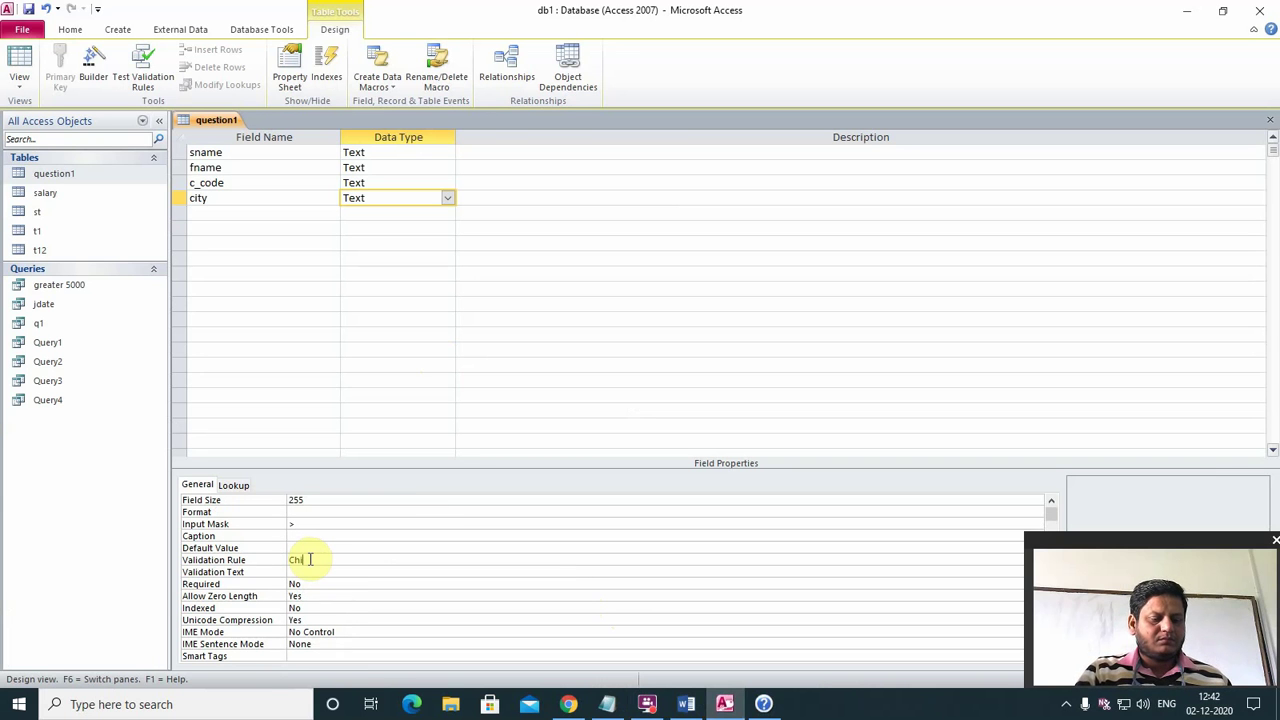
text(trakoot)
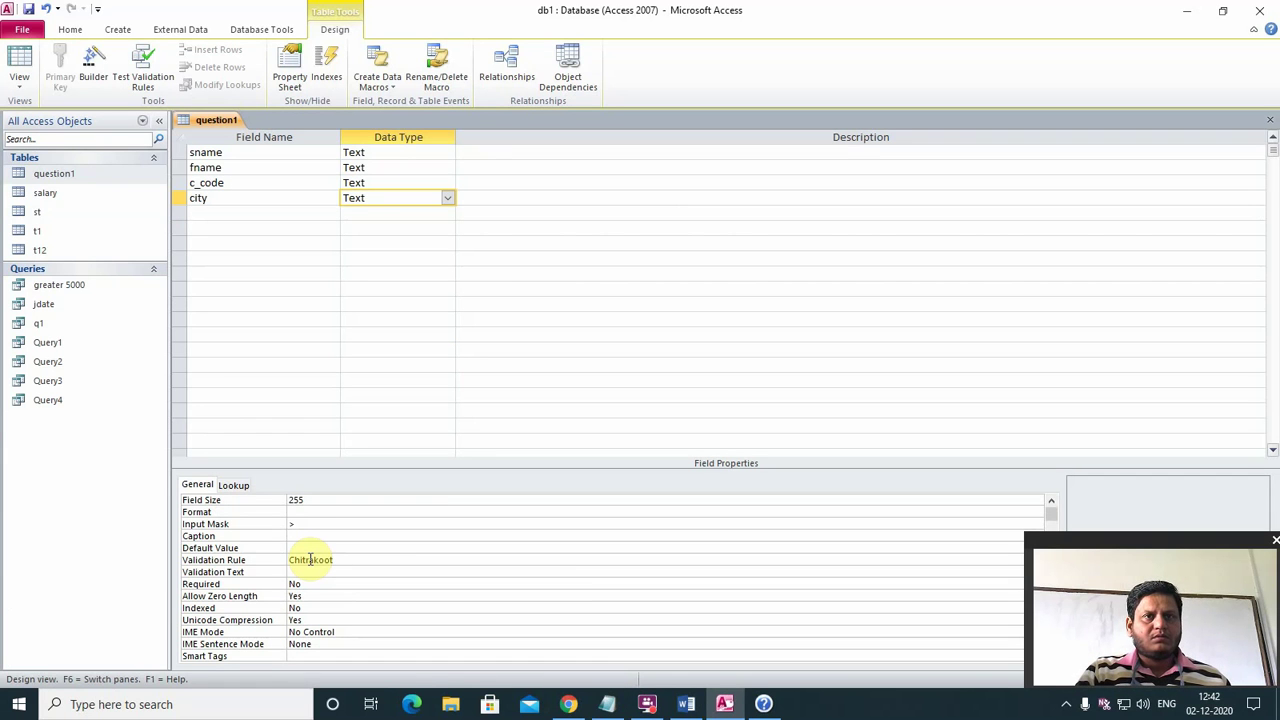
text( or)
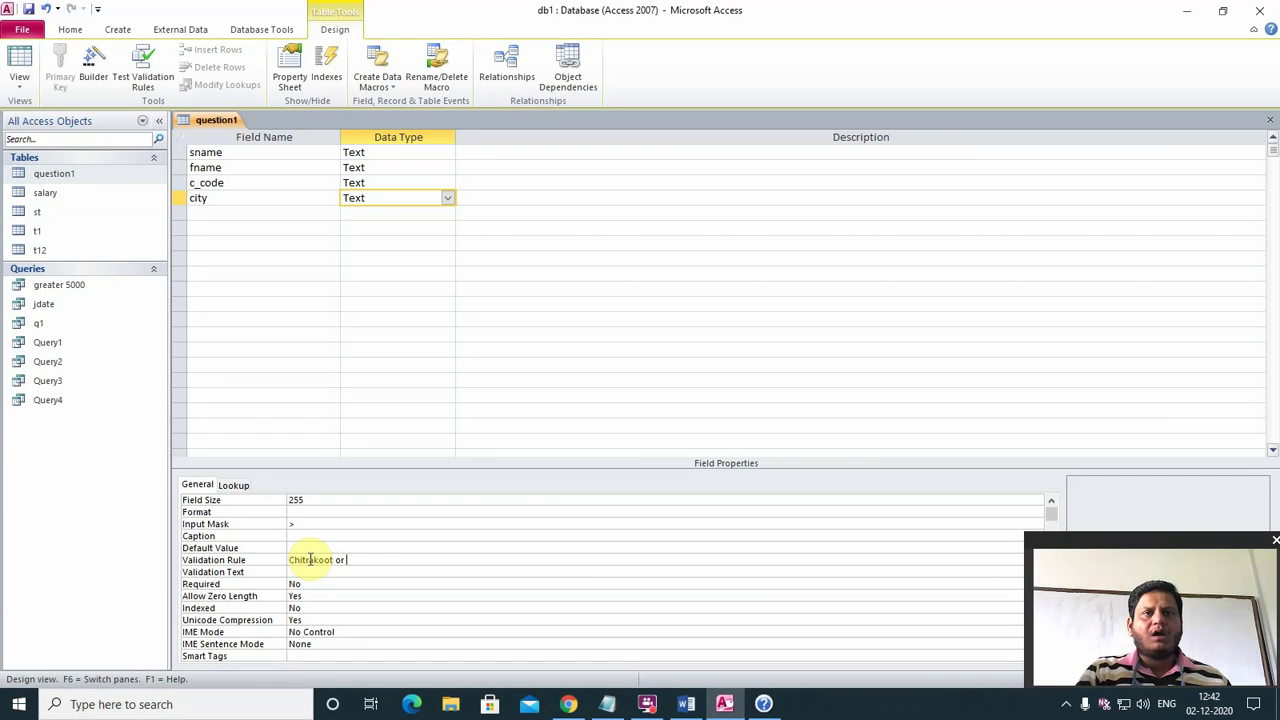
text( Satna)
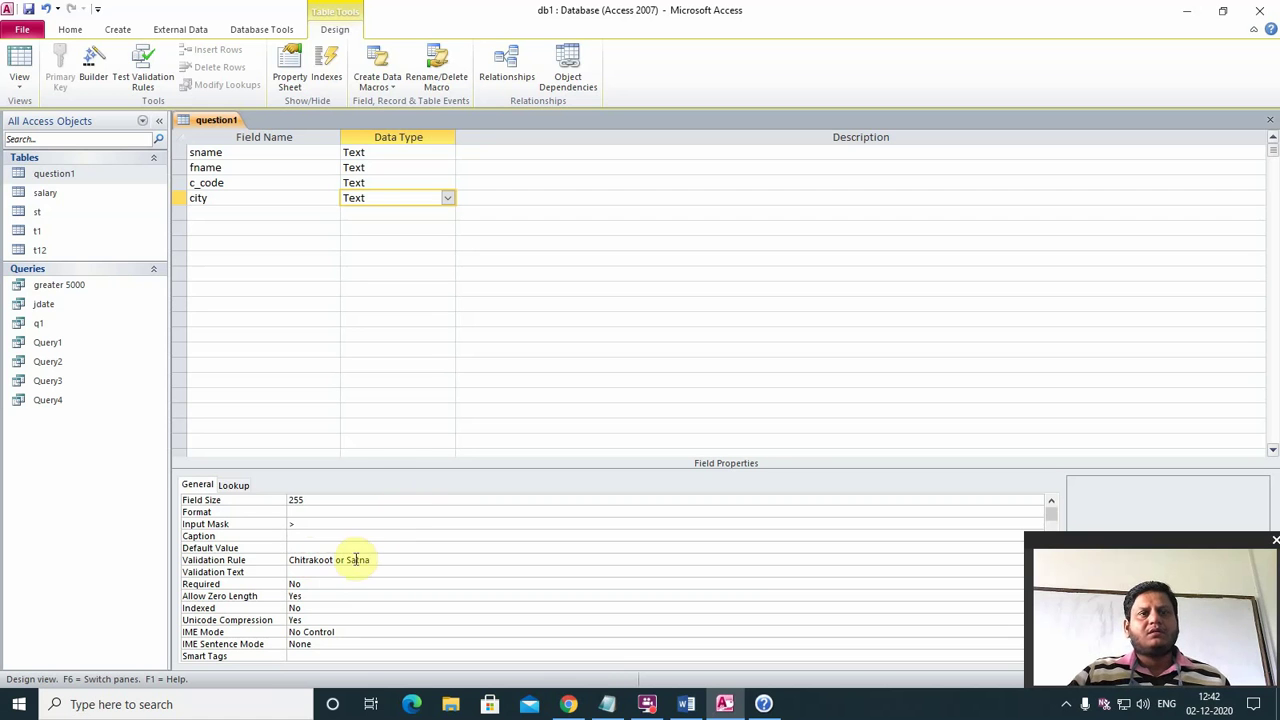
- Set the city field's Validation Text to "Only Select One City Name"
click(322, 570)
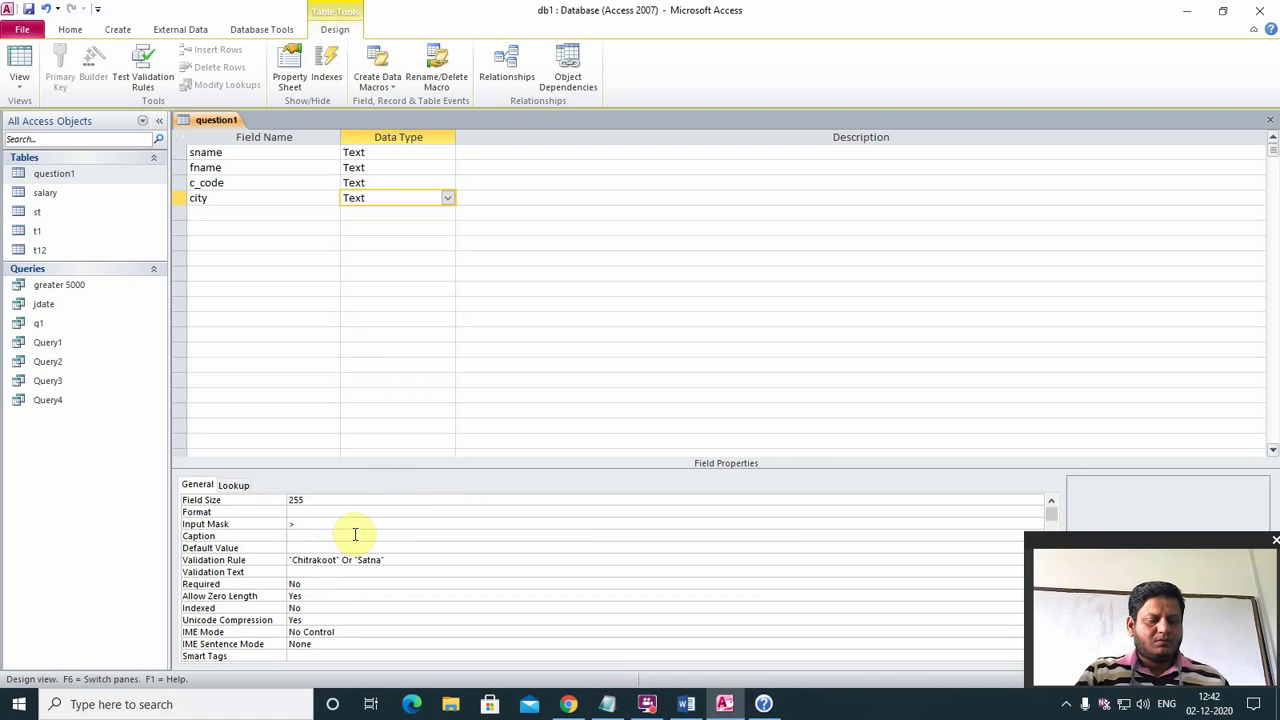
text(Only)
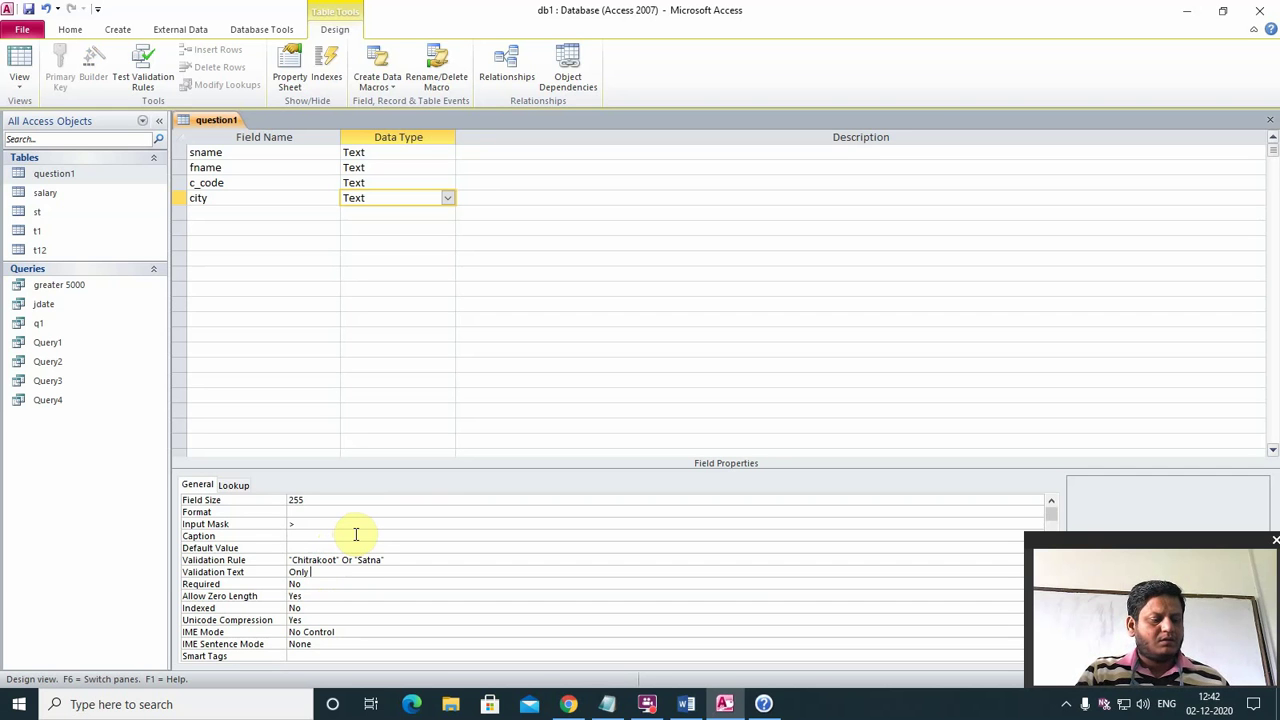
text( Select)
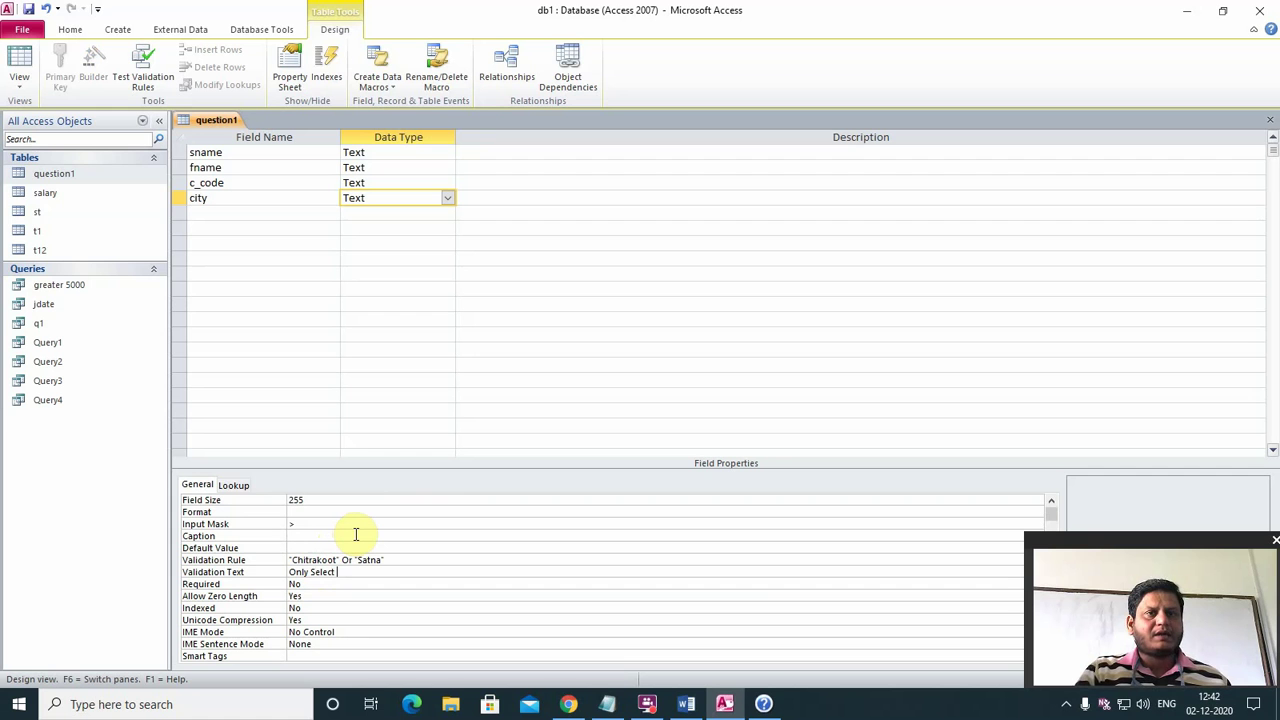
text( C)
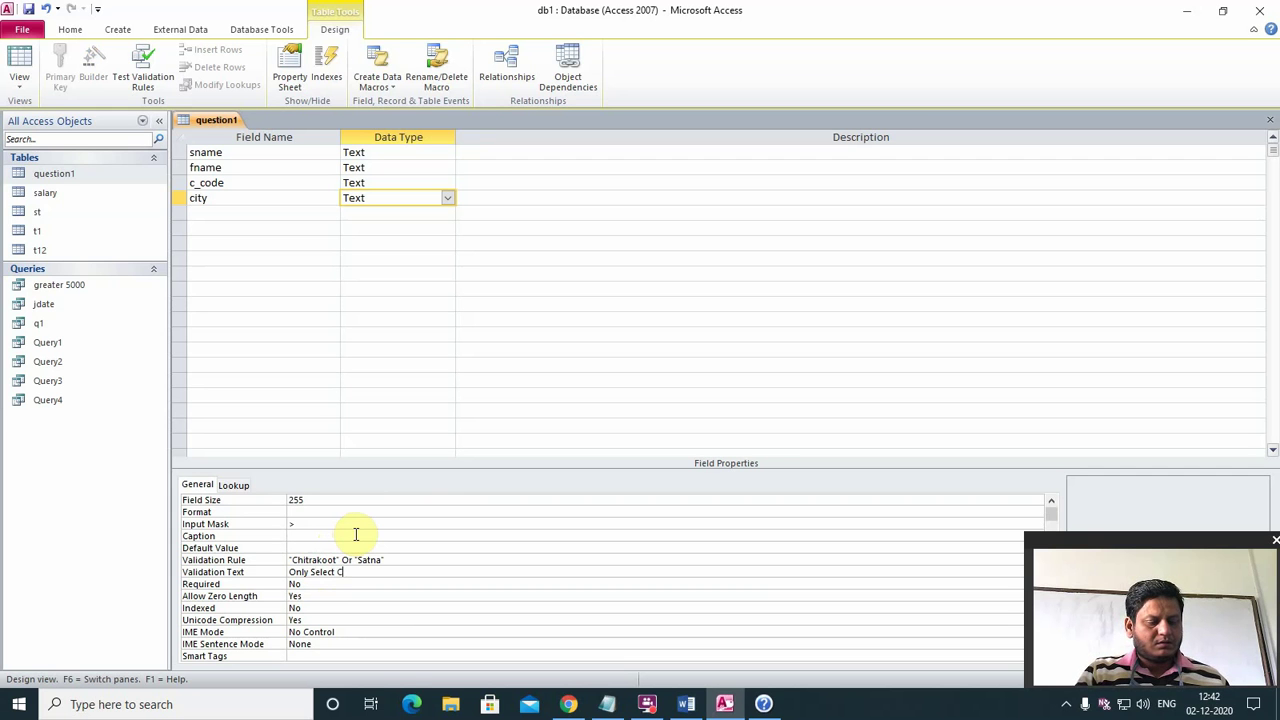
text(h)
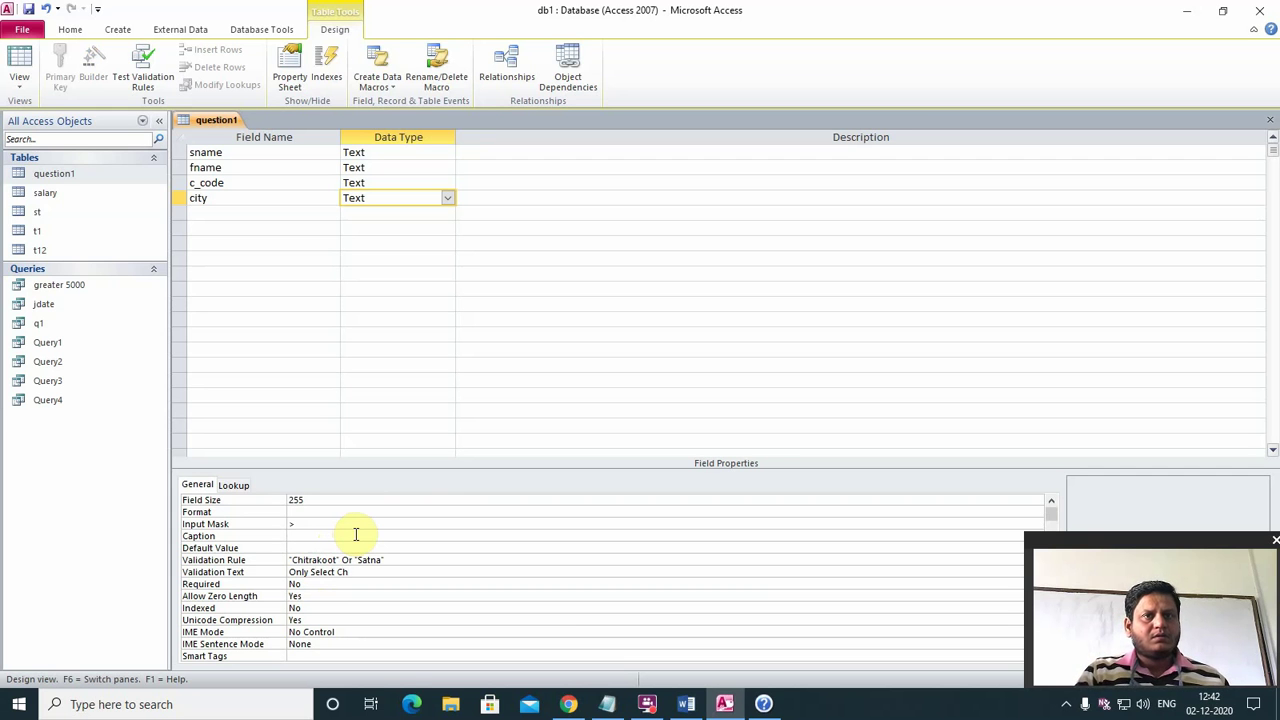
key(BackSpace)
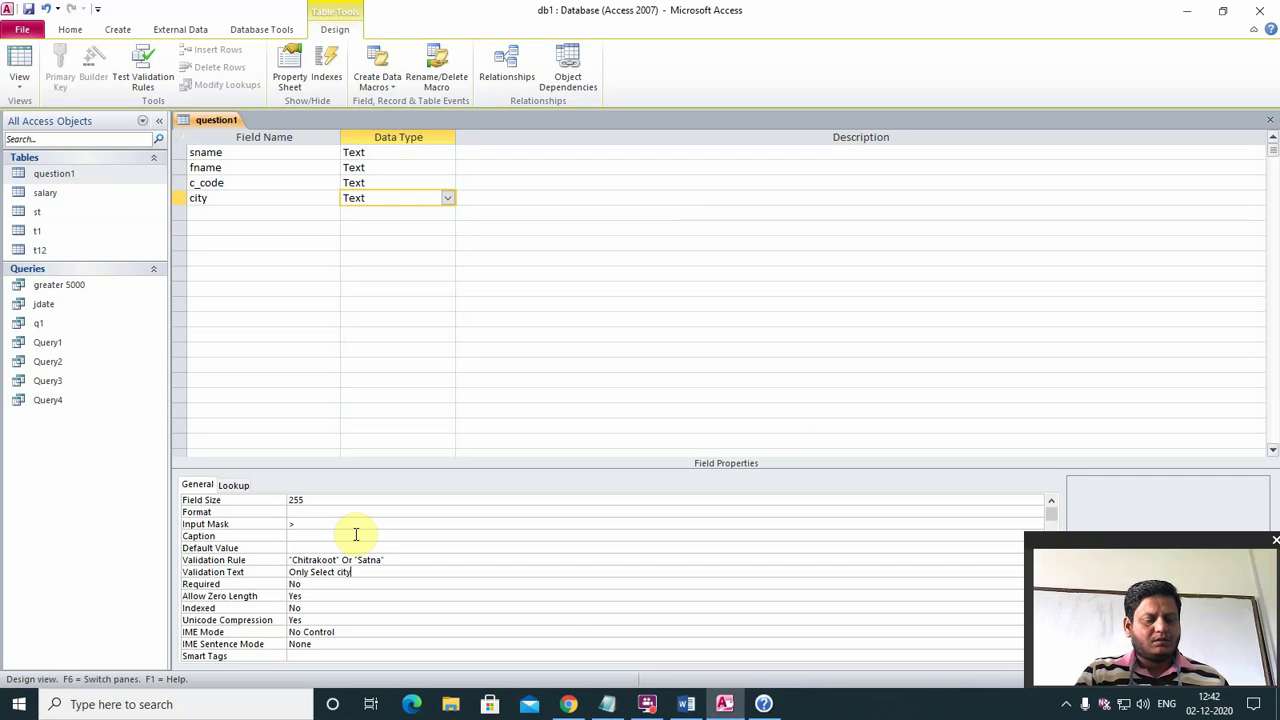
key(BackSpace)
key(BackSpace)
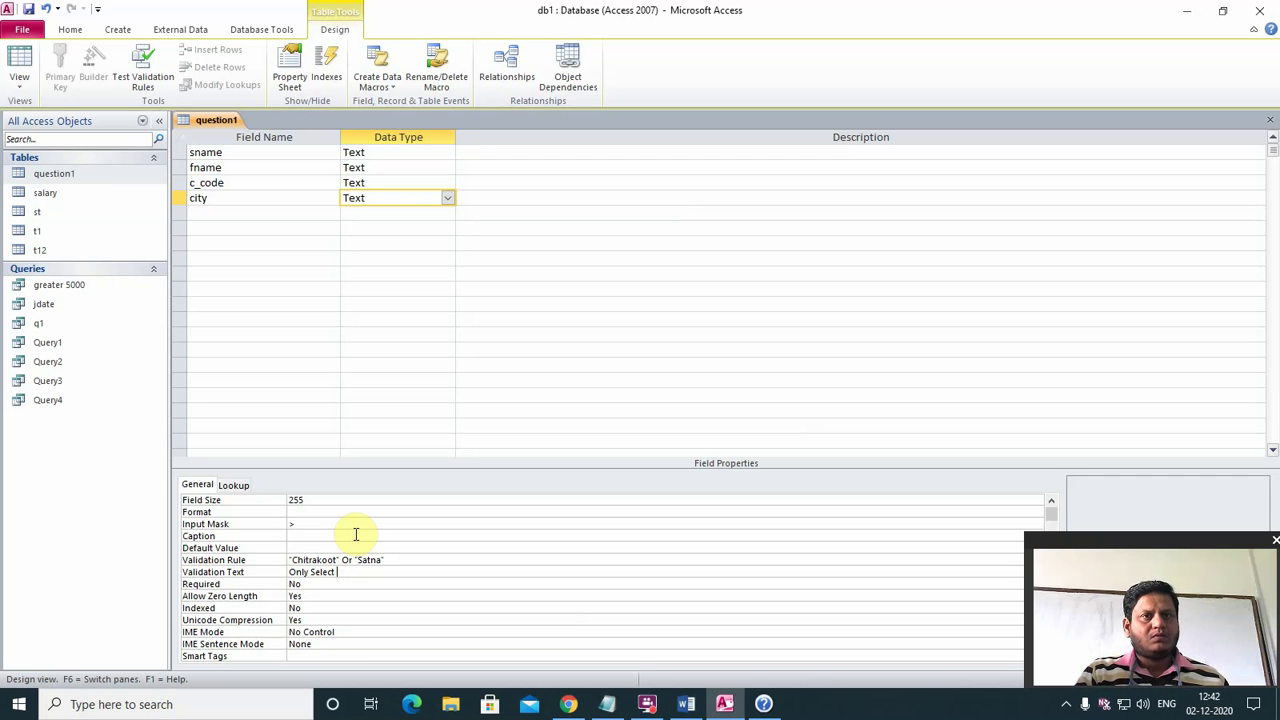
text(One)
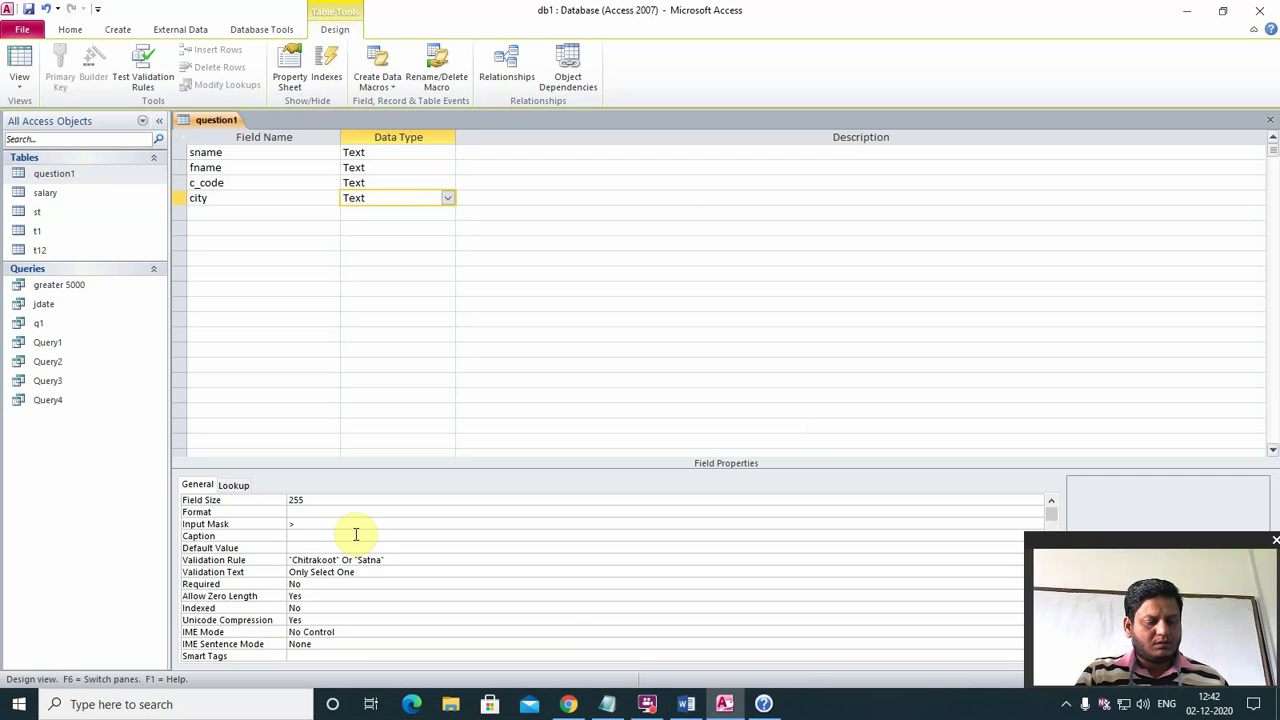
text( City)
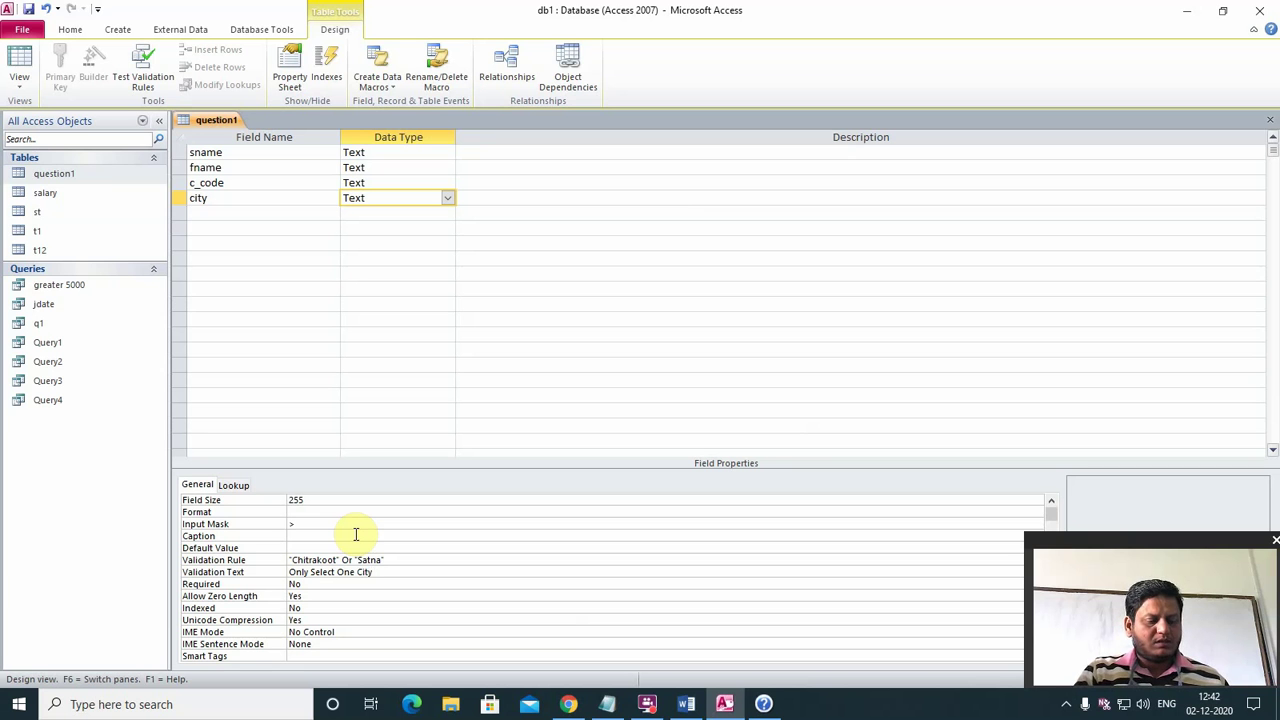
text( Name)
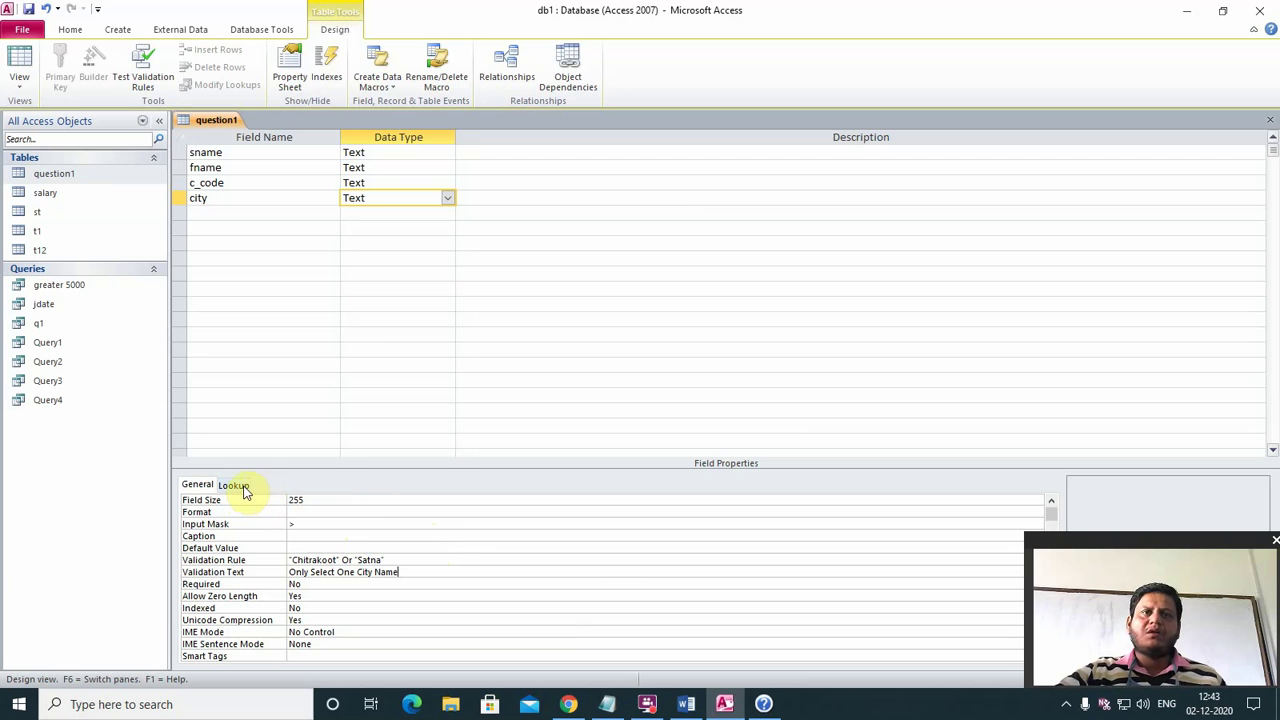
- Start the Lookup Wizard for the city field and choose to type in the list values
click(447, 198)
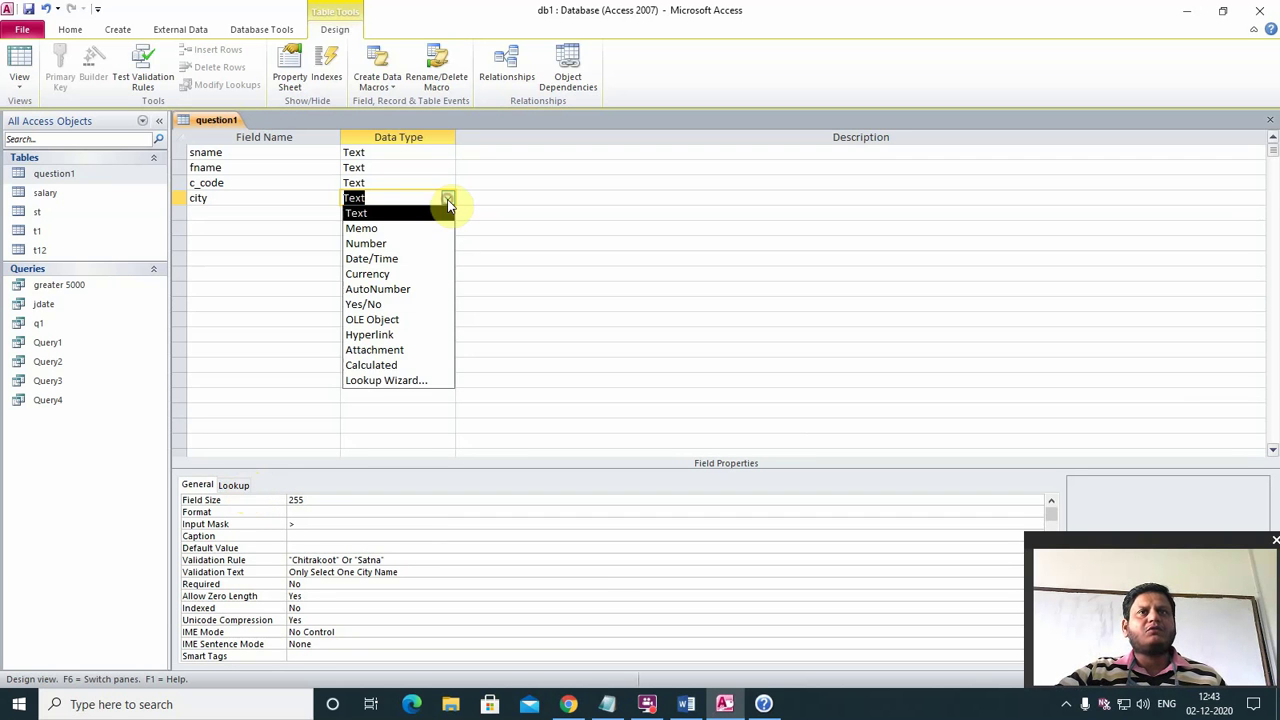
click(397, 385)
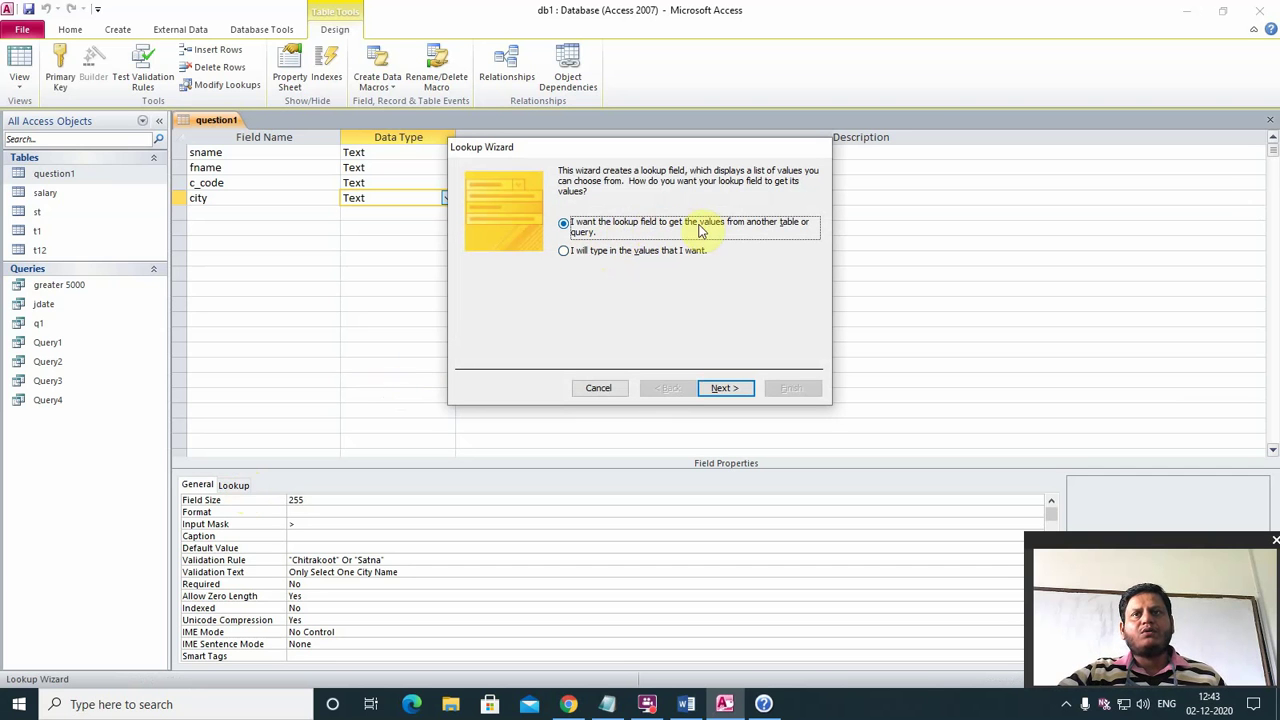
click(598, 252)
click(724, 388)
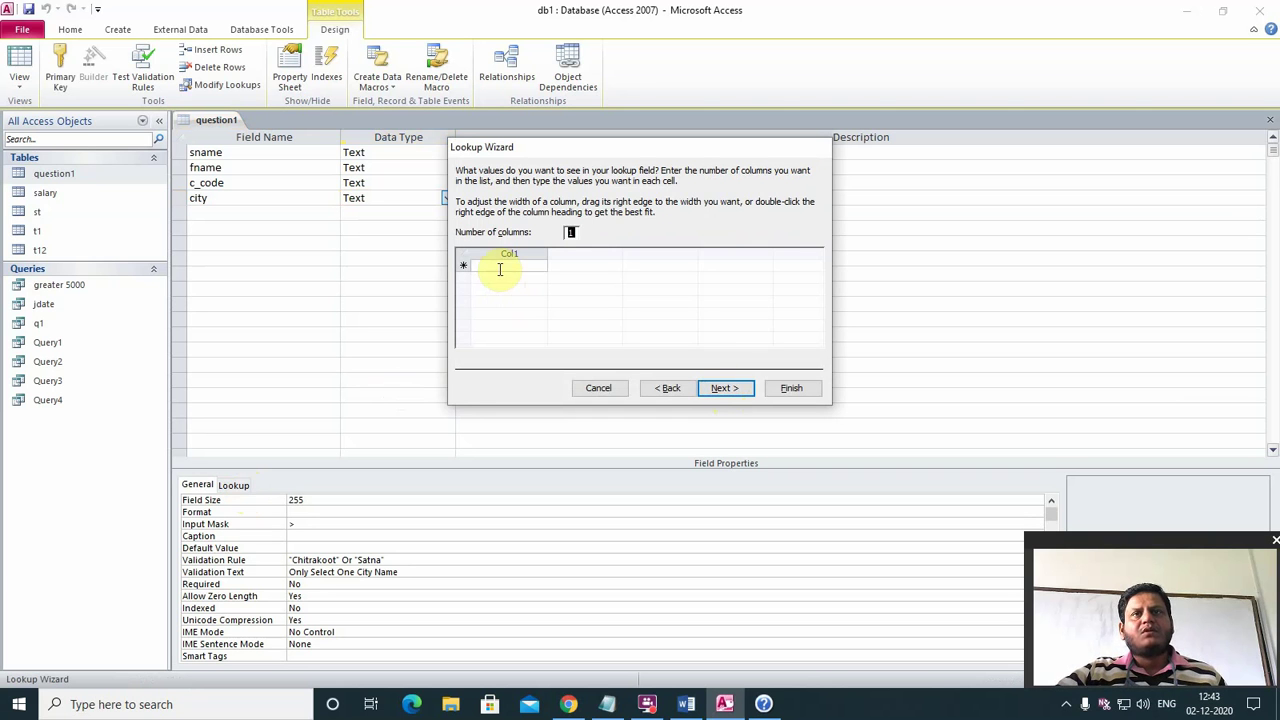
- Enter Chitrakoot and Satna as the city lookup values in one column and finish the wizard with the label city
click(498, 268)
text(C)
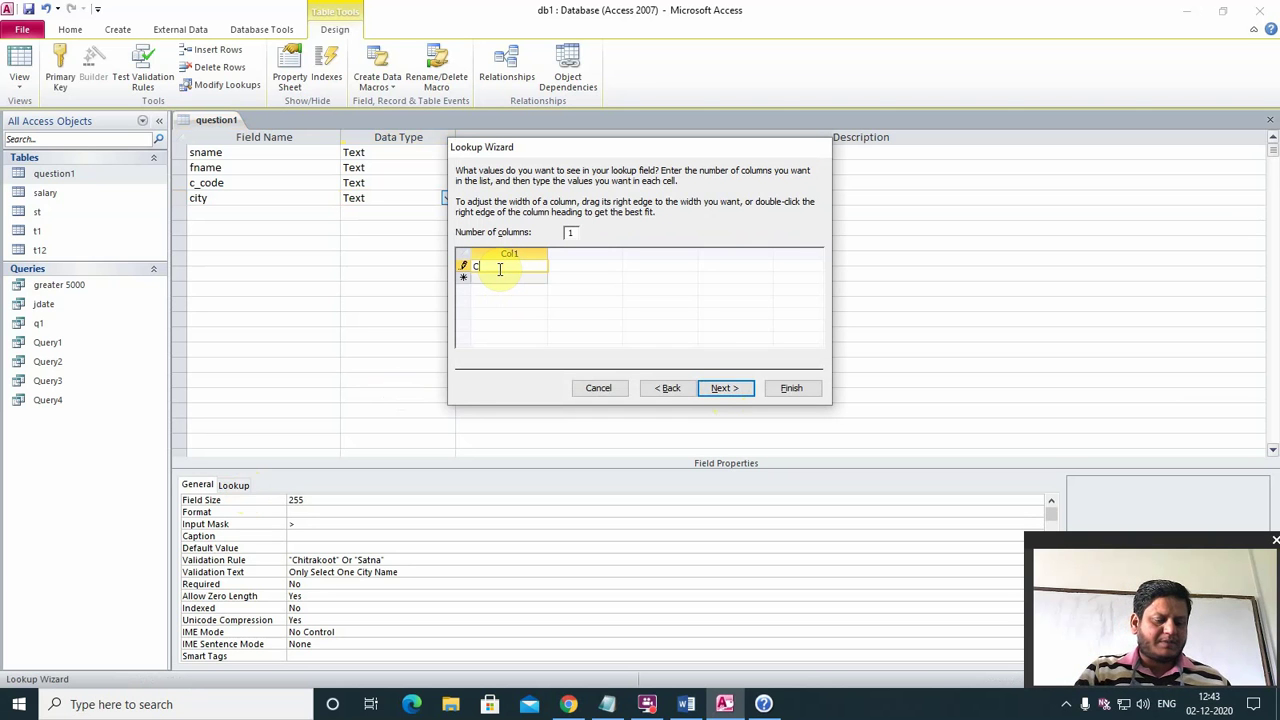
text(hitr)
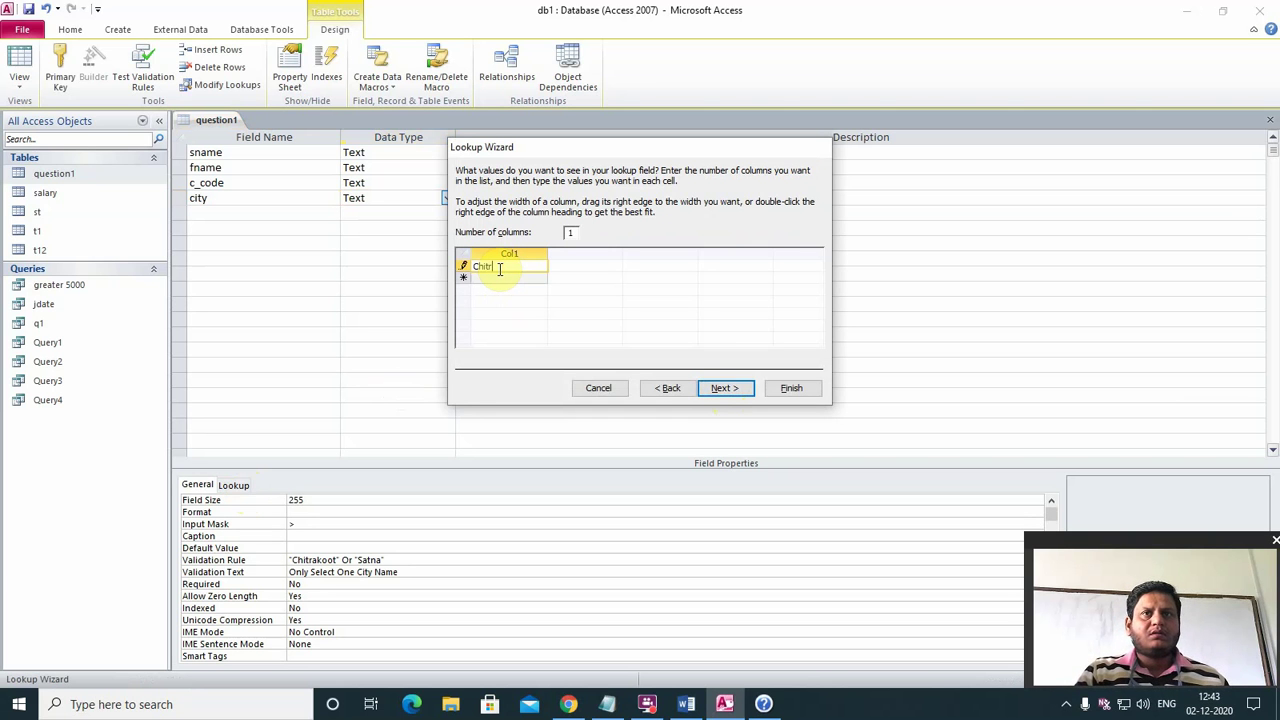
text(a)
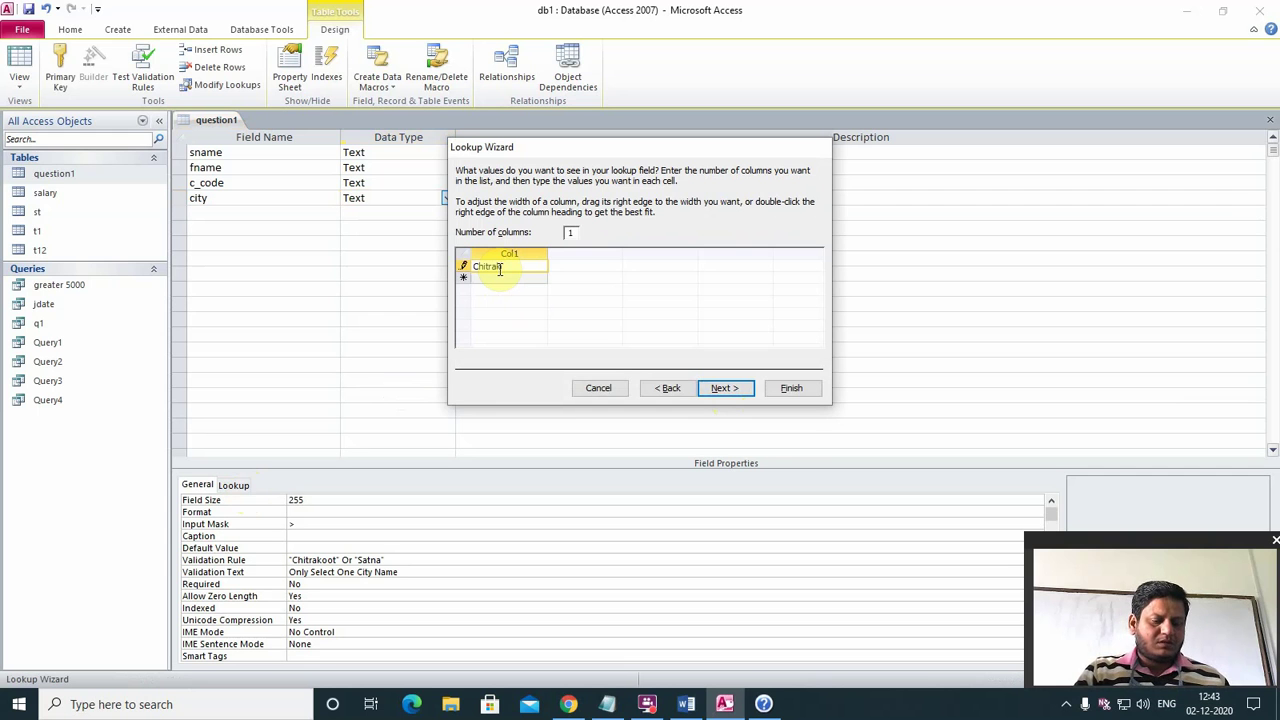
text(koot)
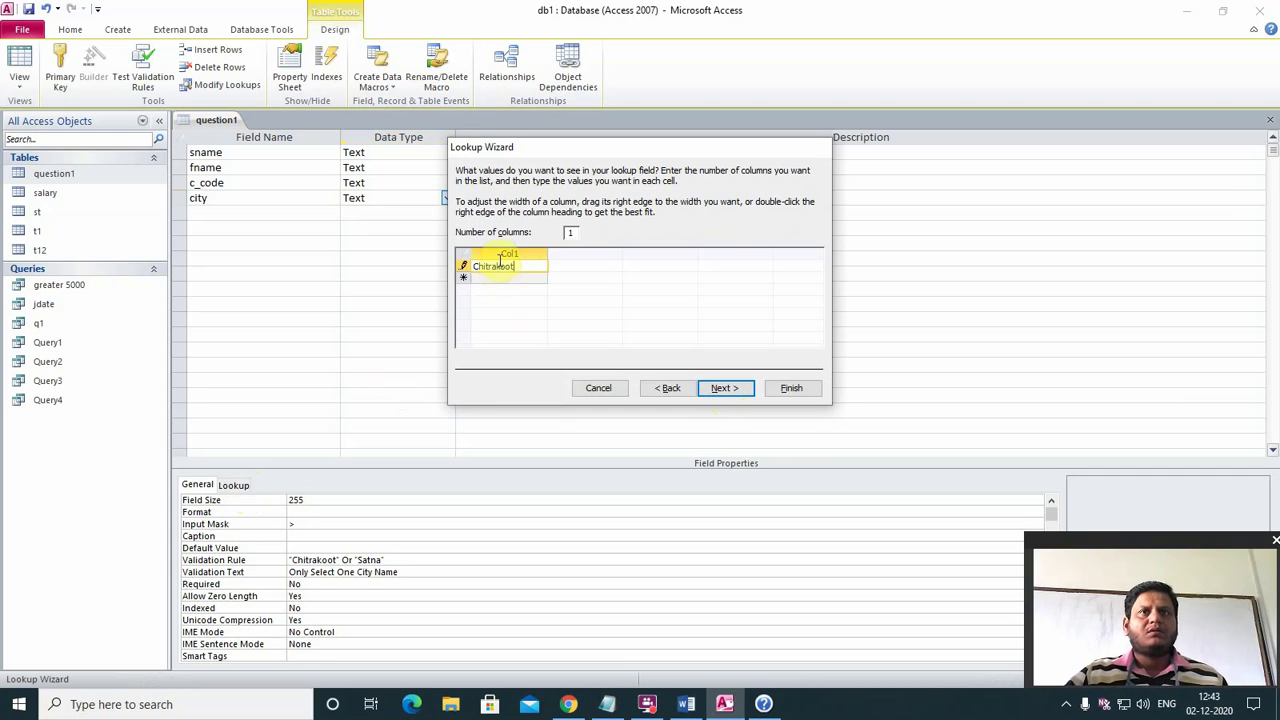
click(492, 279)
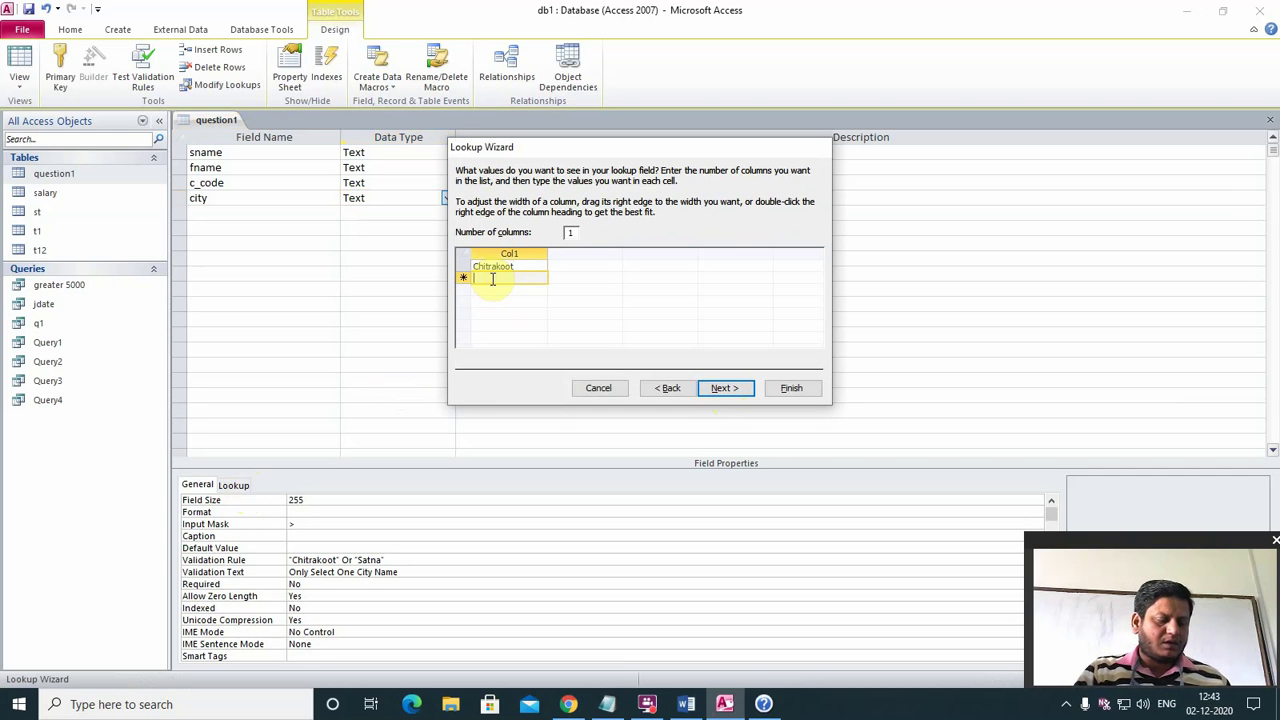
text(Satna)
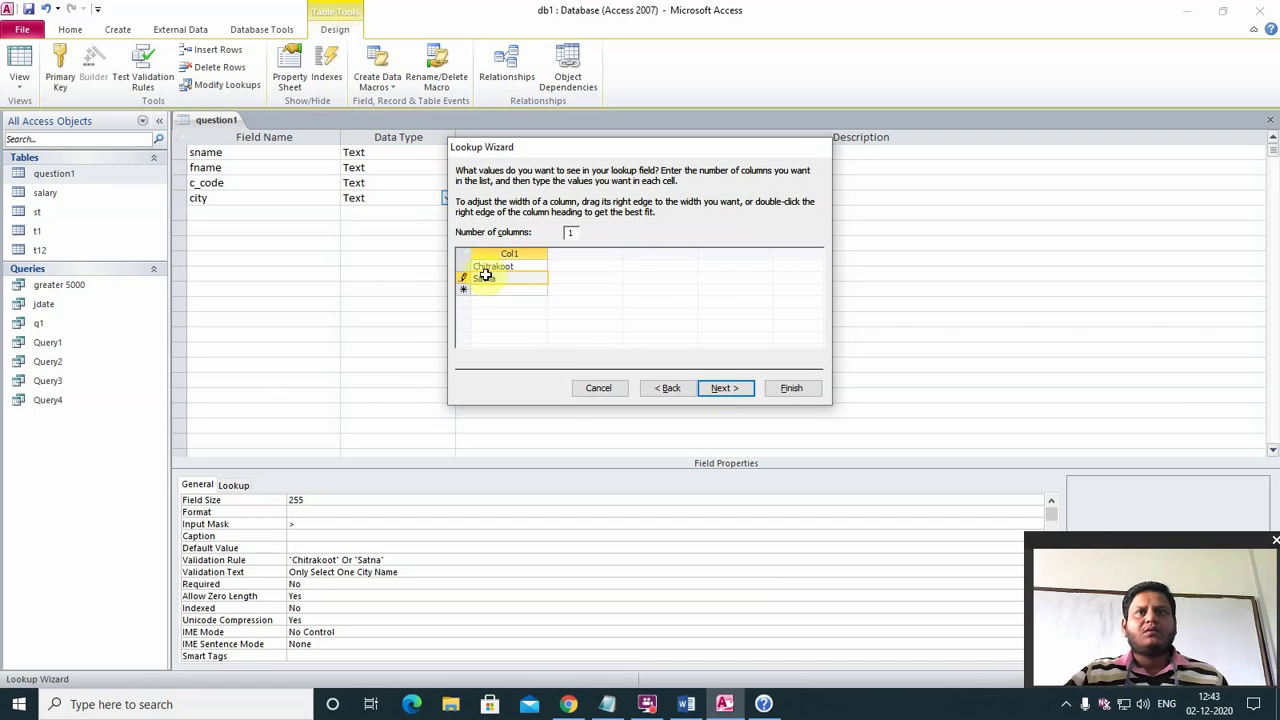
click(719, 392)
click(789, 390)
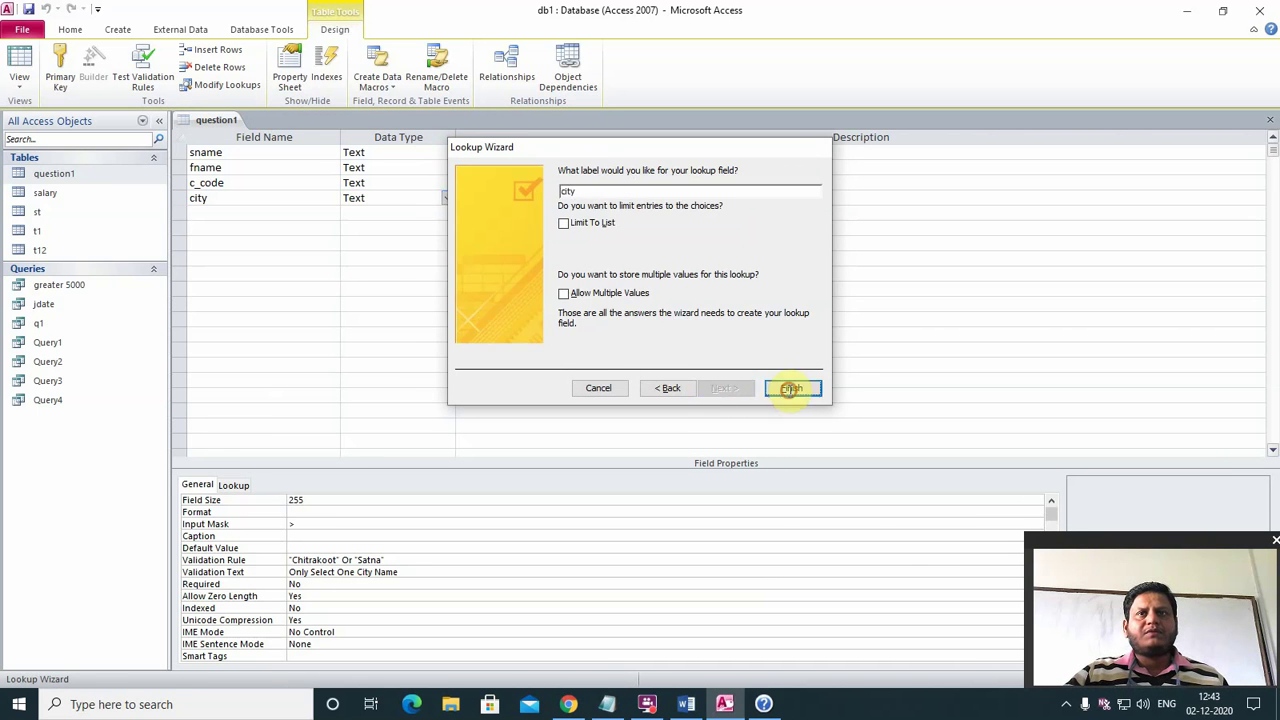
- Close question1, saving its design changes, test the existing data against the new rules, and keep the new city validation setting
click(1270, 122)
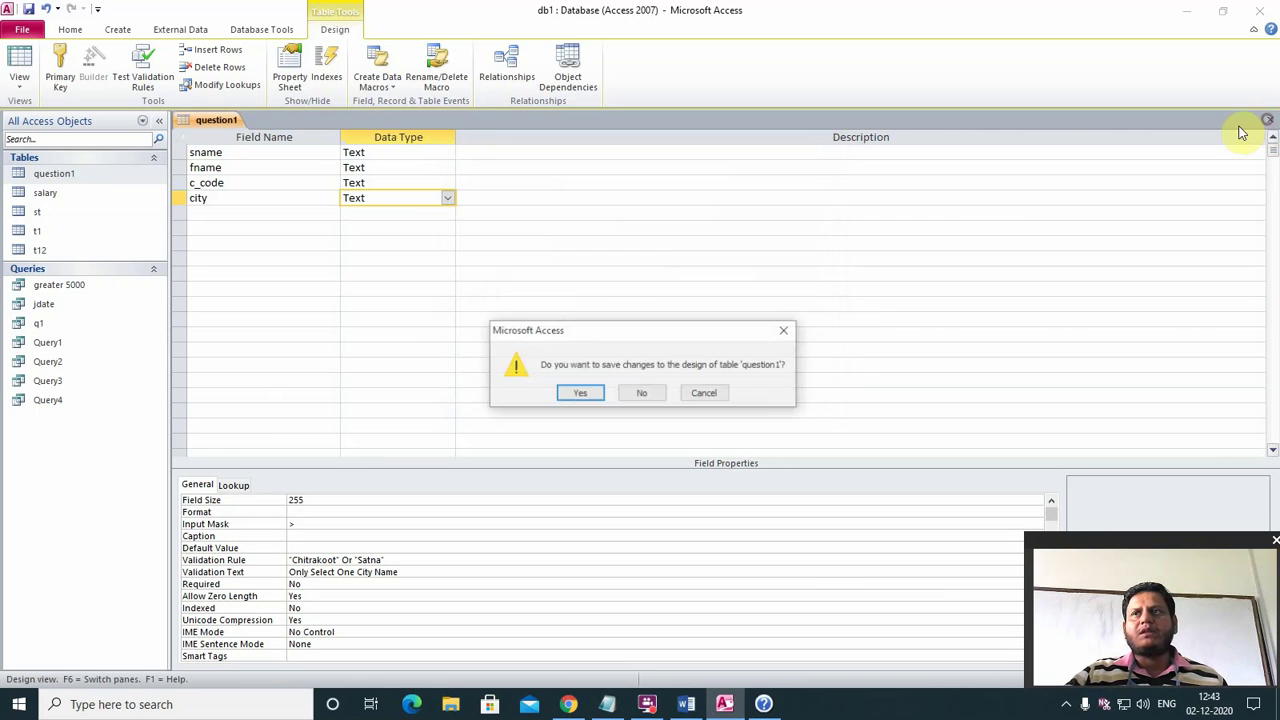
click(579, 394)
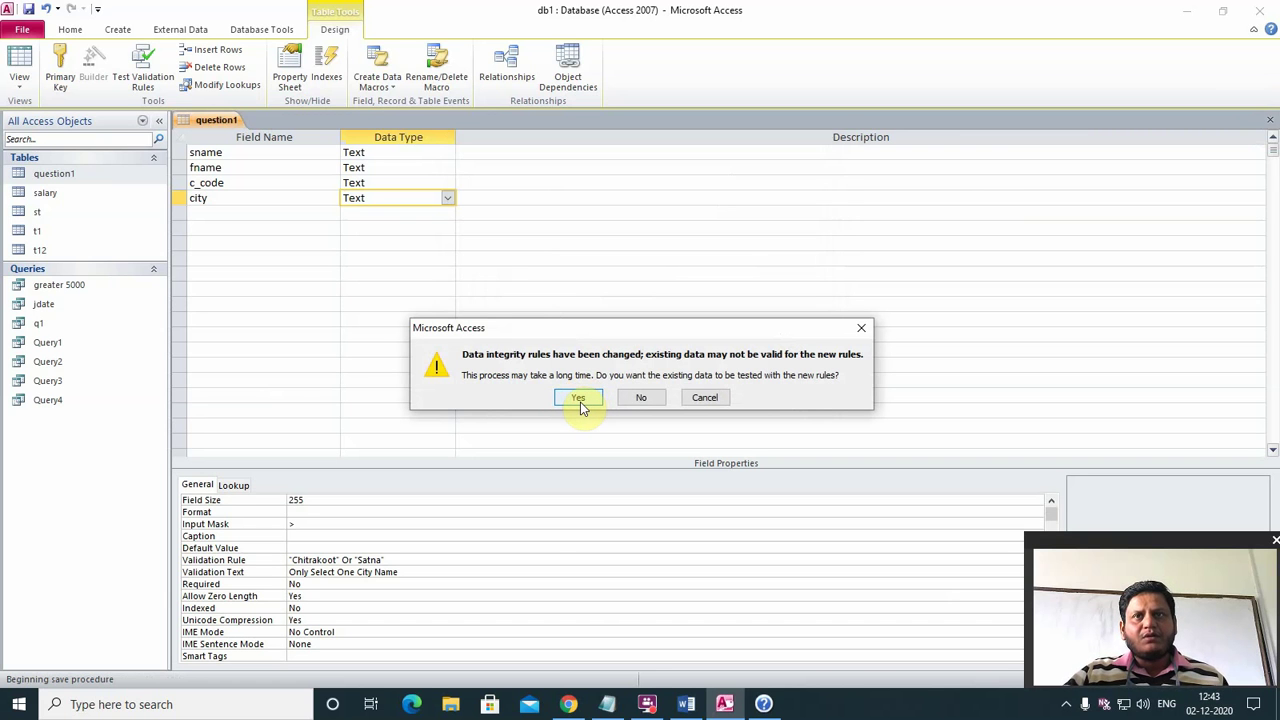
click(579, 401)
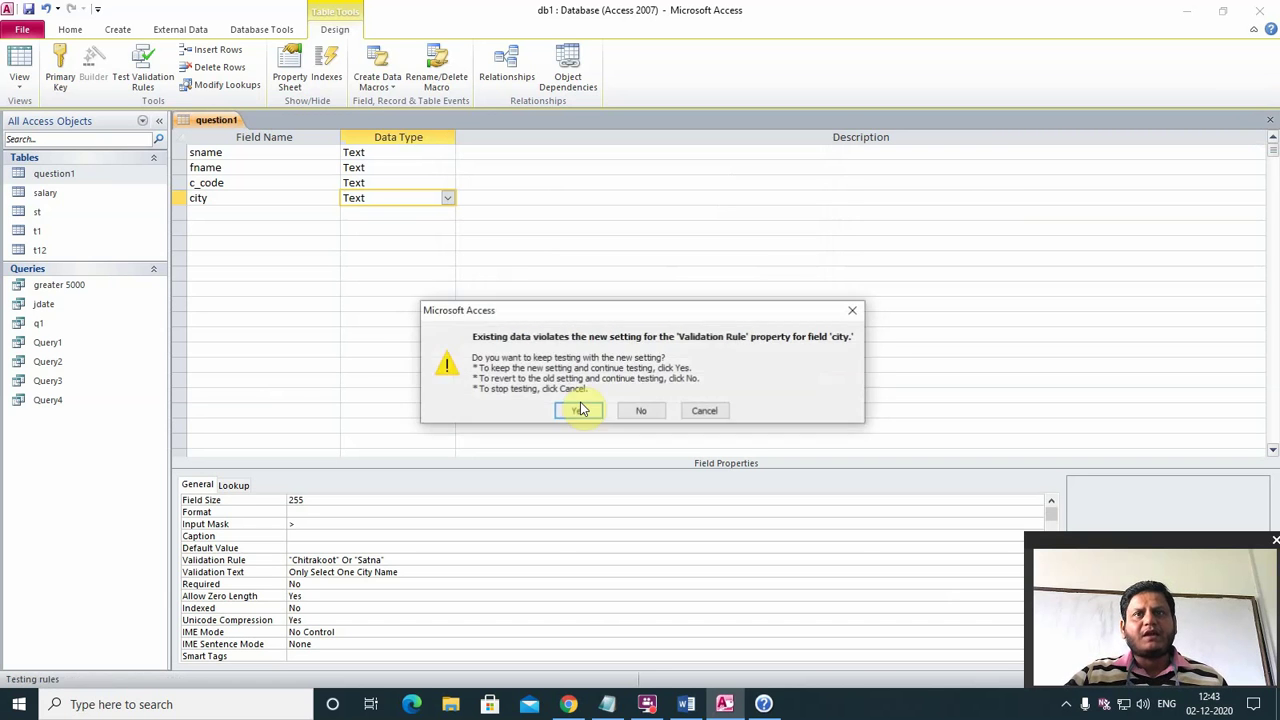
click(579, 412)
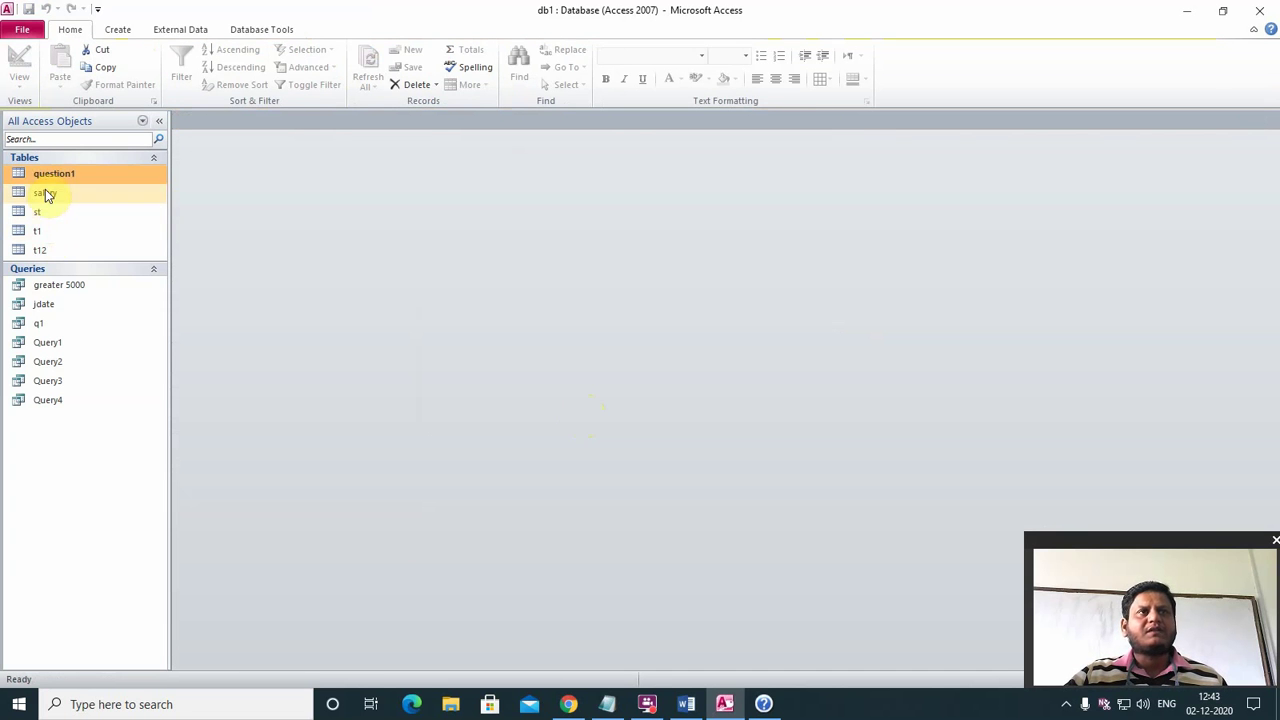
- Open question1 in Datasheet view and choose Chitrakoot as the first record's city and Satna as the second's
double_click(49, 178)
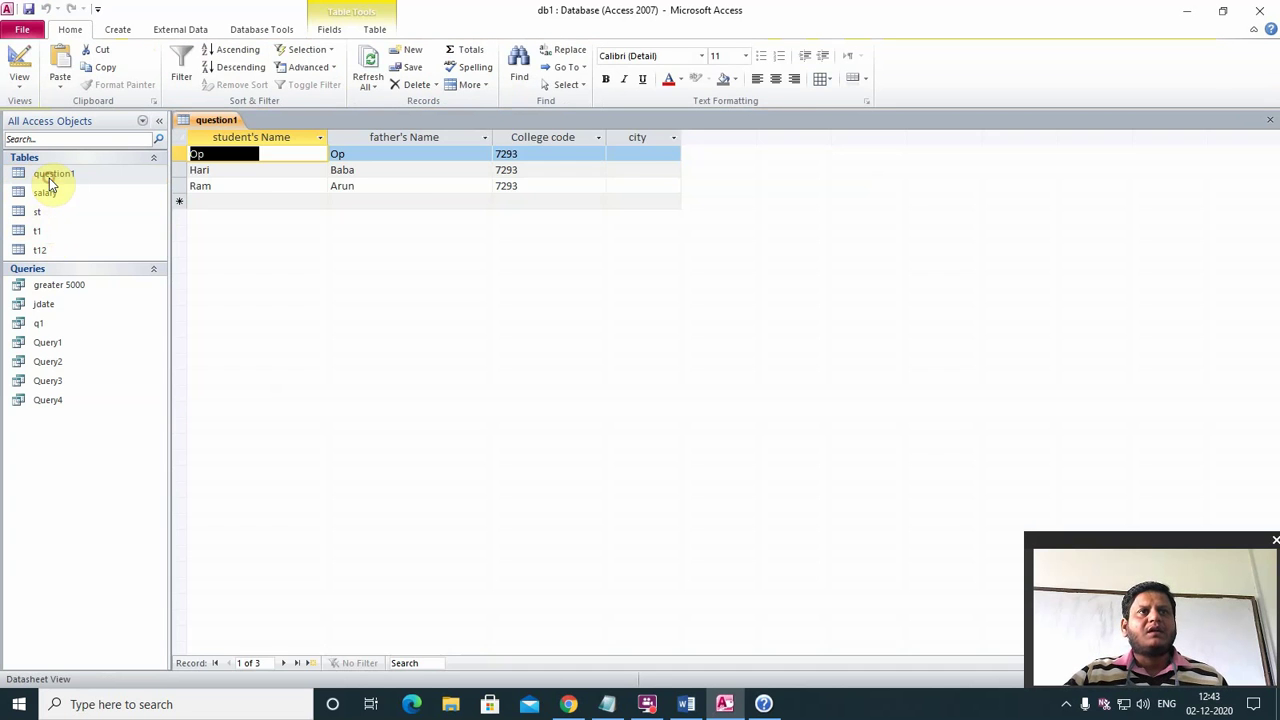
click(647, 152)
click(675, 155)
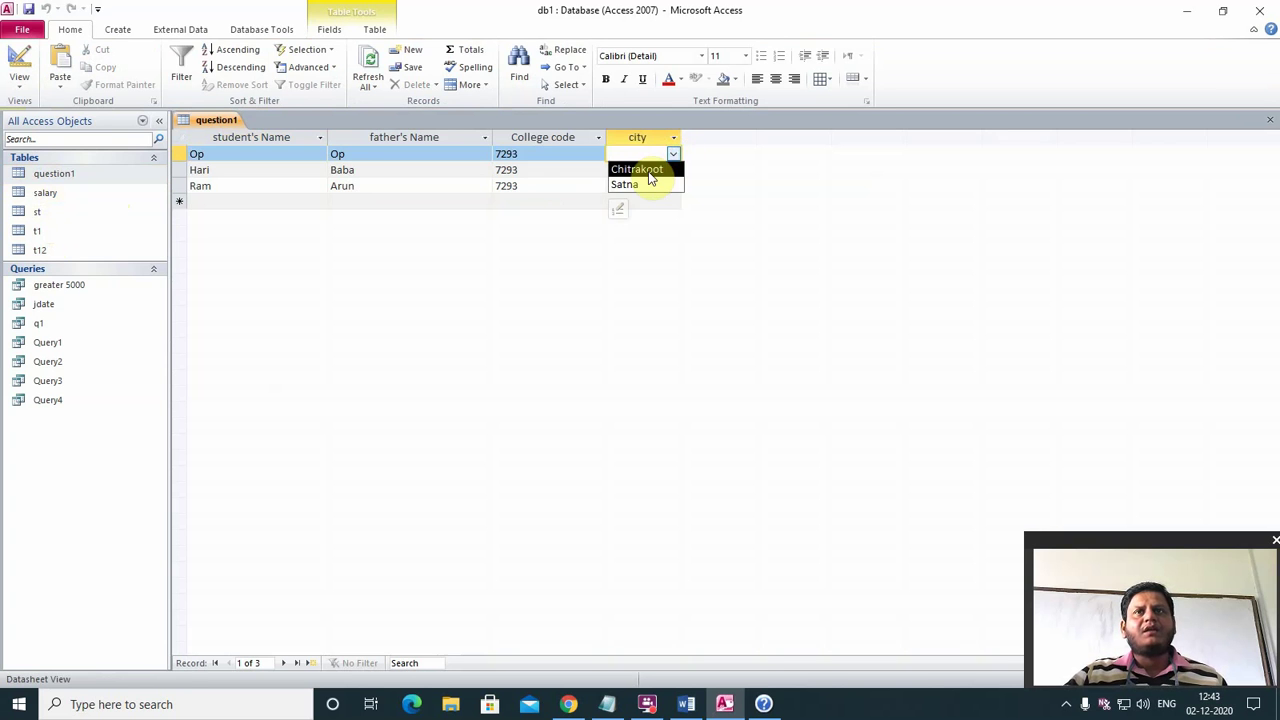
click(642, 170)
click(623, 171)
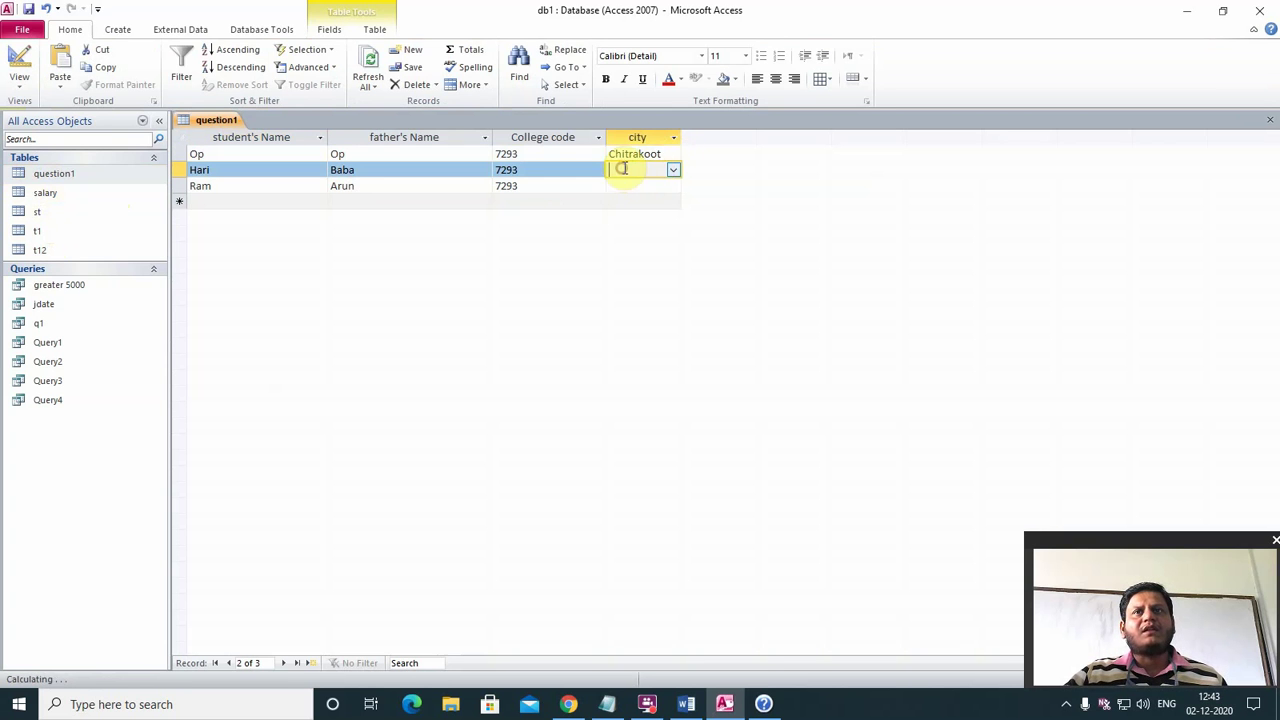
click(674, 170)
click(625, 201)
- Test the city validation by entering dfgfd in the third record and dismiss the alert
click(628, 185)
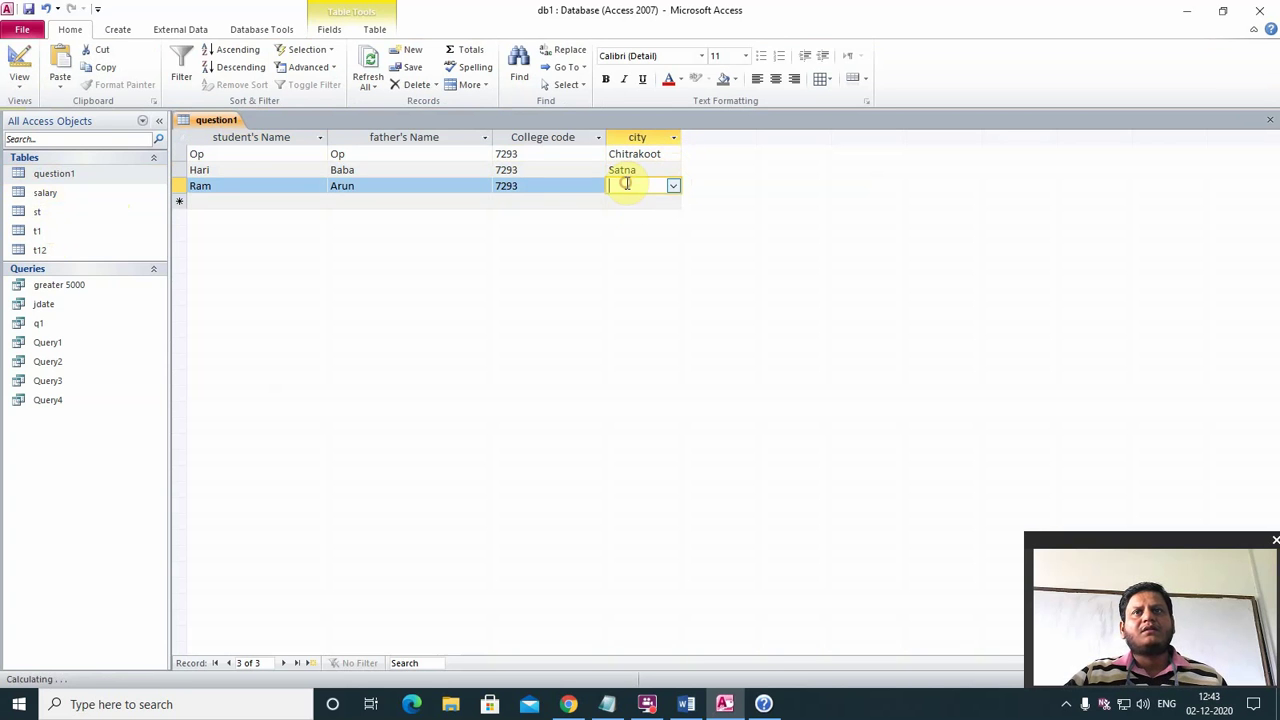
text(dfgfd)
key(Return)
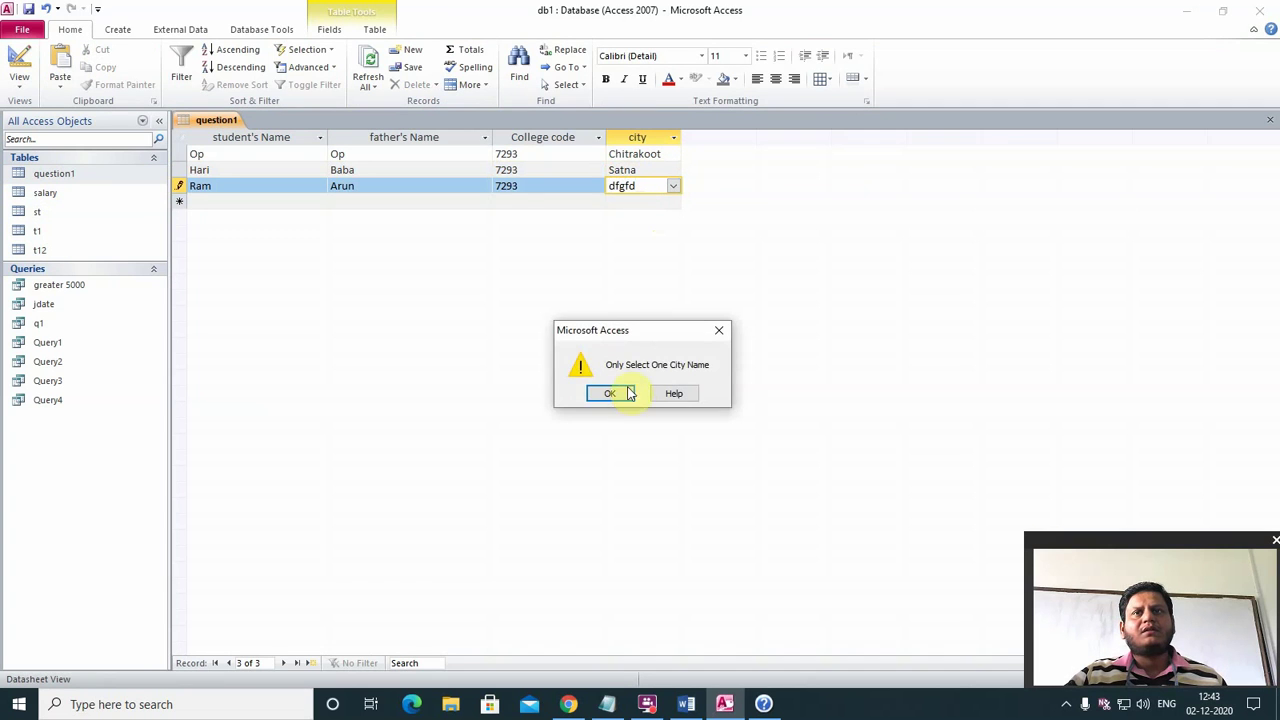
click(612, 394)
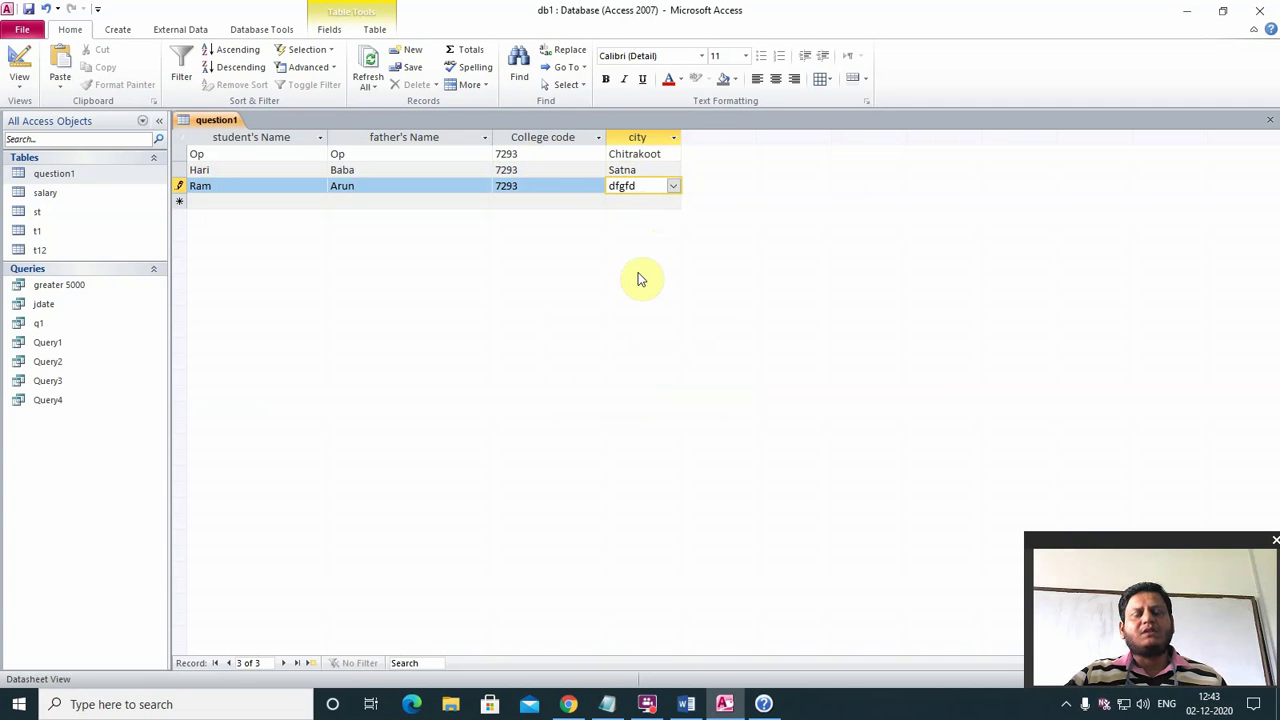
- Replace the third record's invalid city entry with Satna from the list
key(BackSpace)
key(BackSpace)
key(BackSpace)
key(BackSpace)
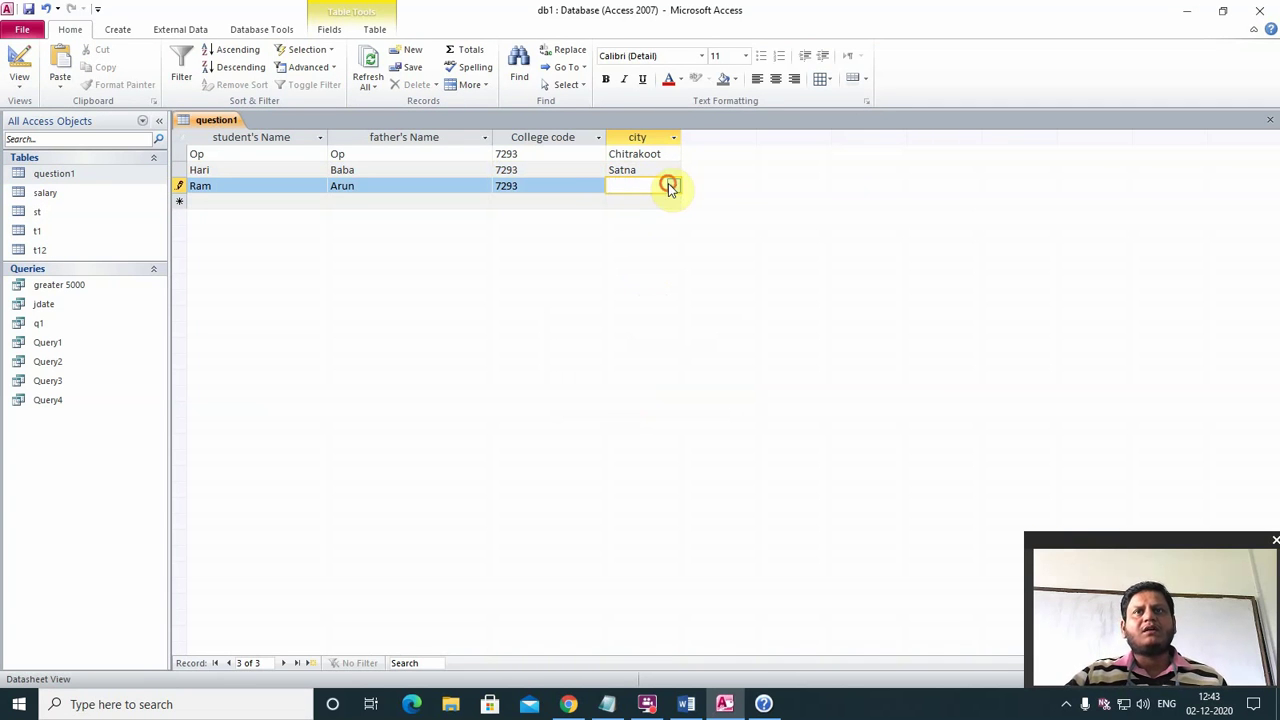
click(673, 186)
click(646, 217)
key(Down)
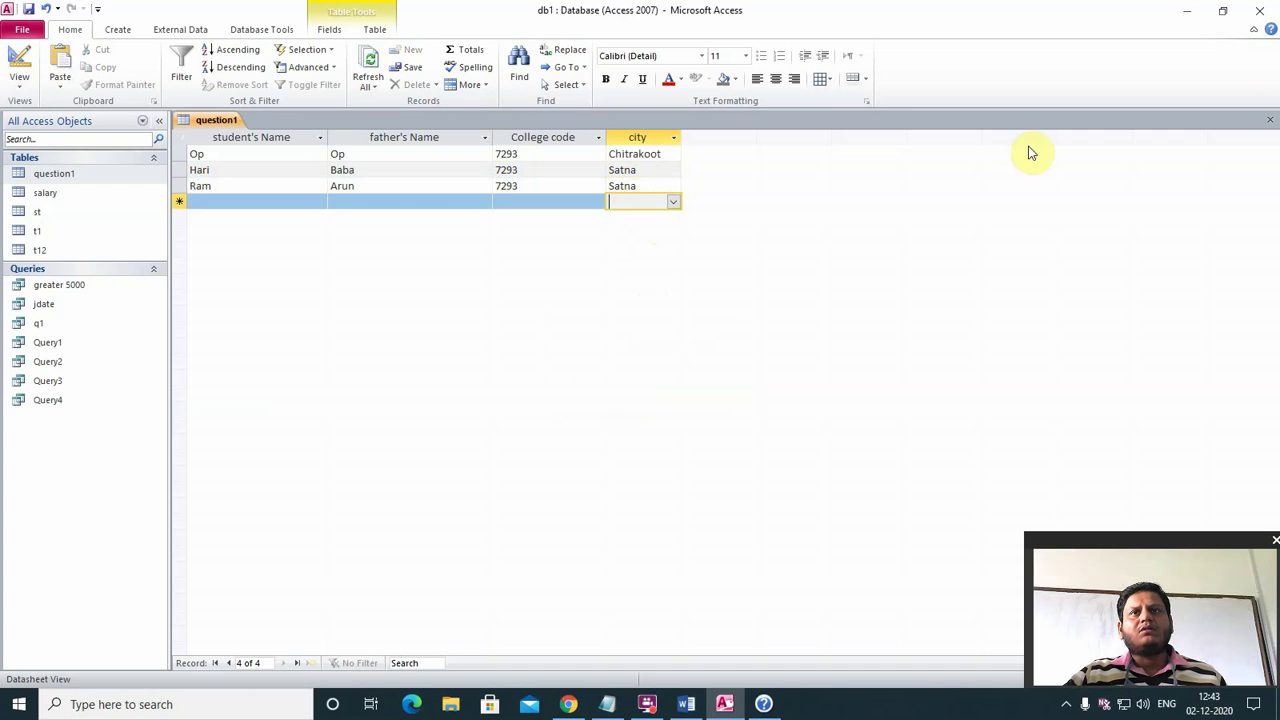
- Close the datasheet, reopen question1 in Design view, and clear the city field's Input Mask
click(1268, 120)
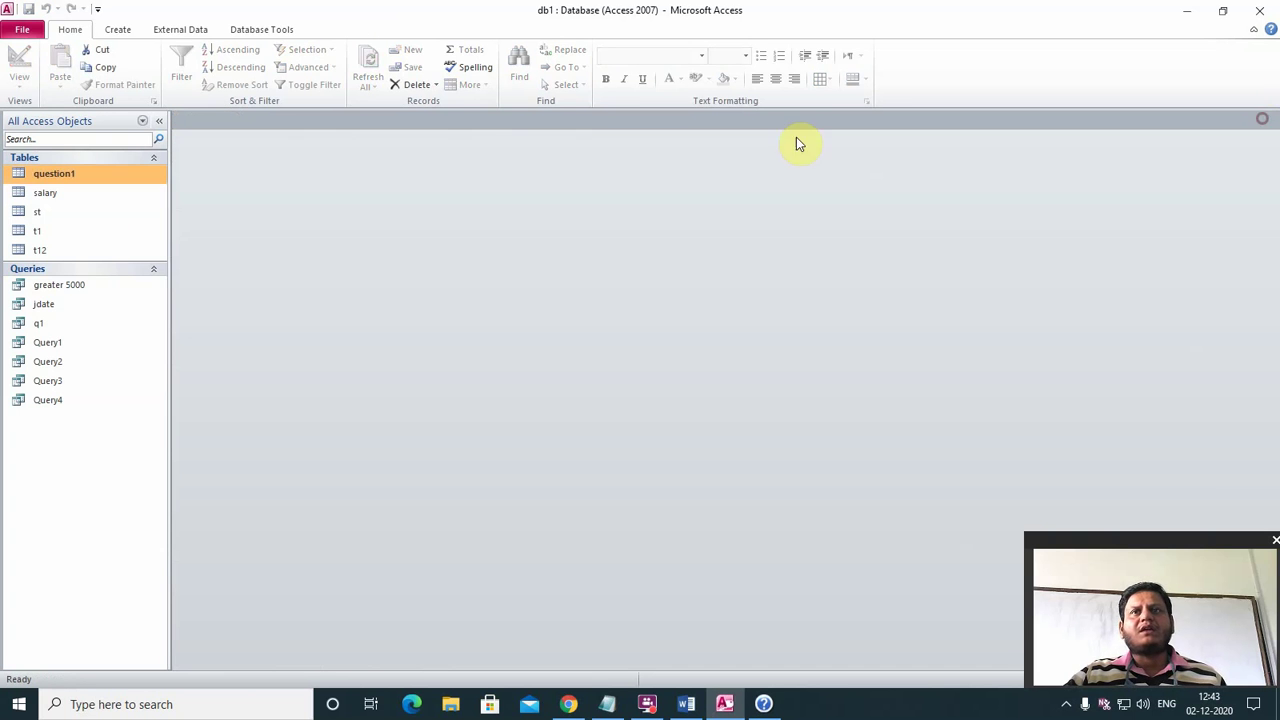
right_click(42, 176)
click(88, 201)
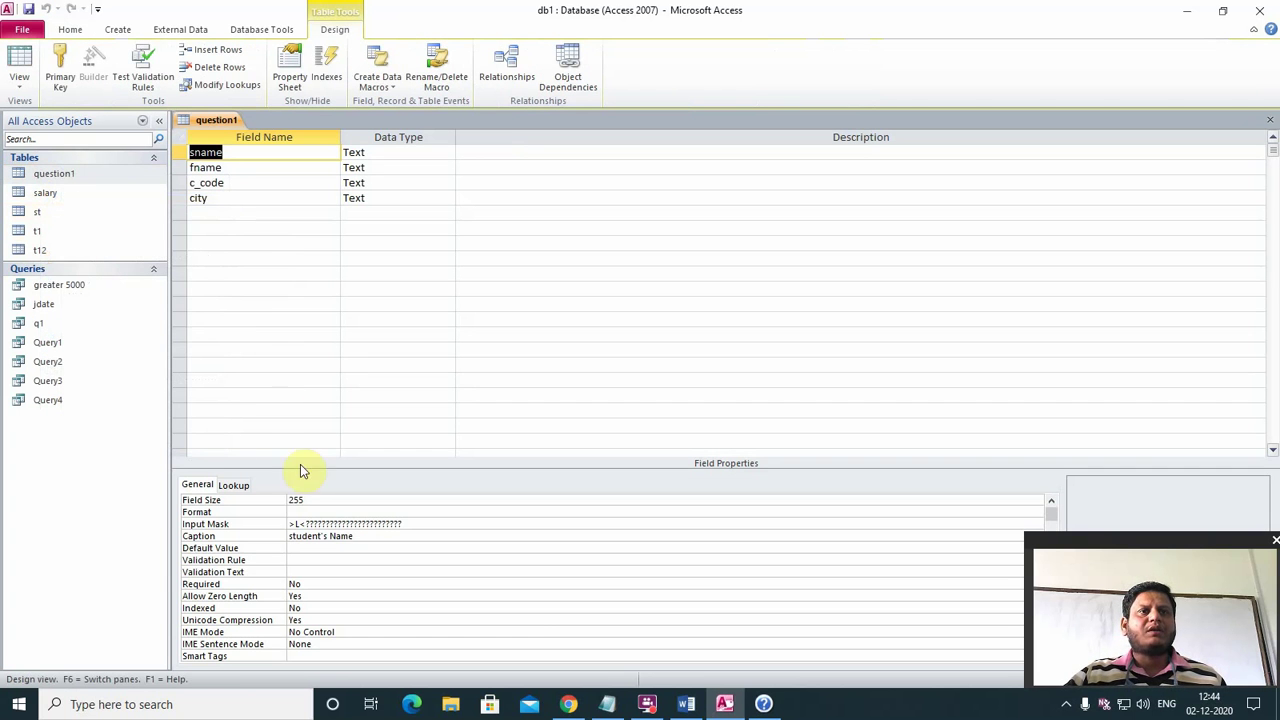
click(213, 198)
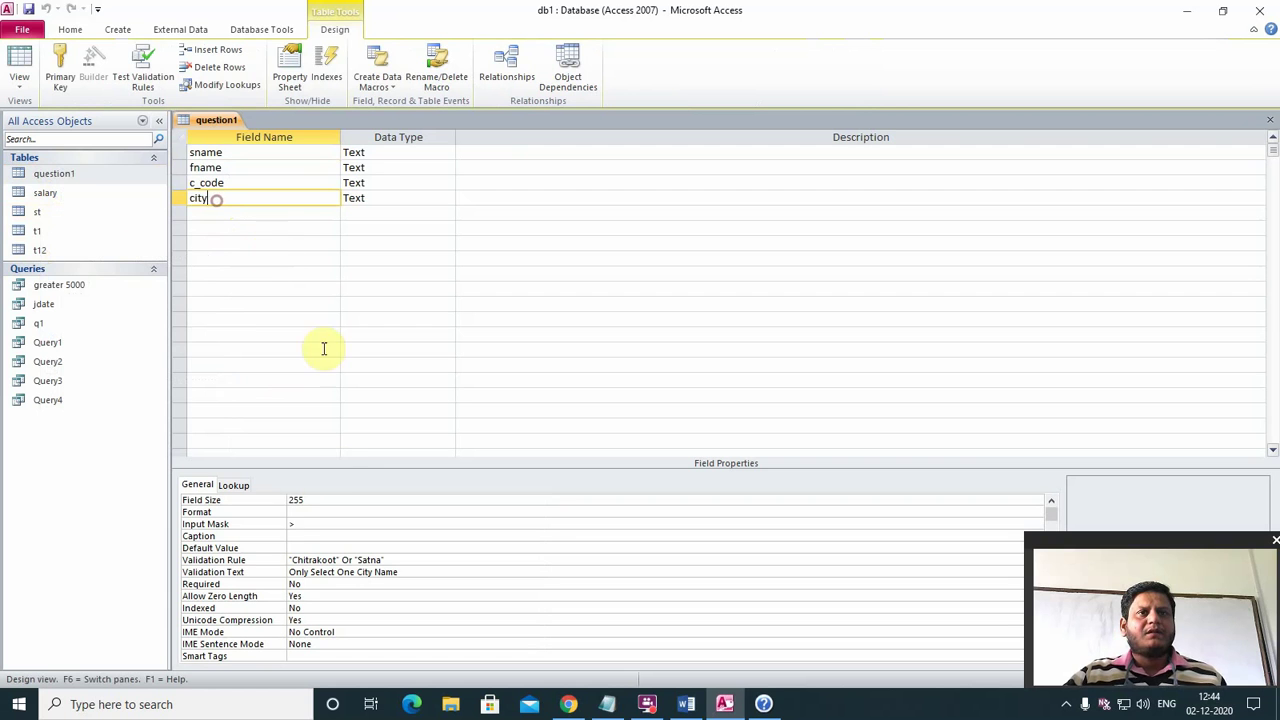
click(303, 521)
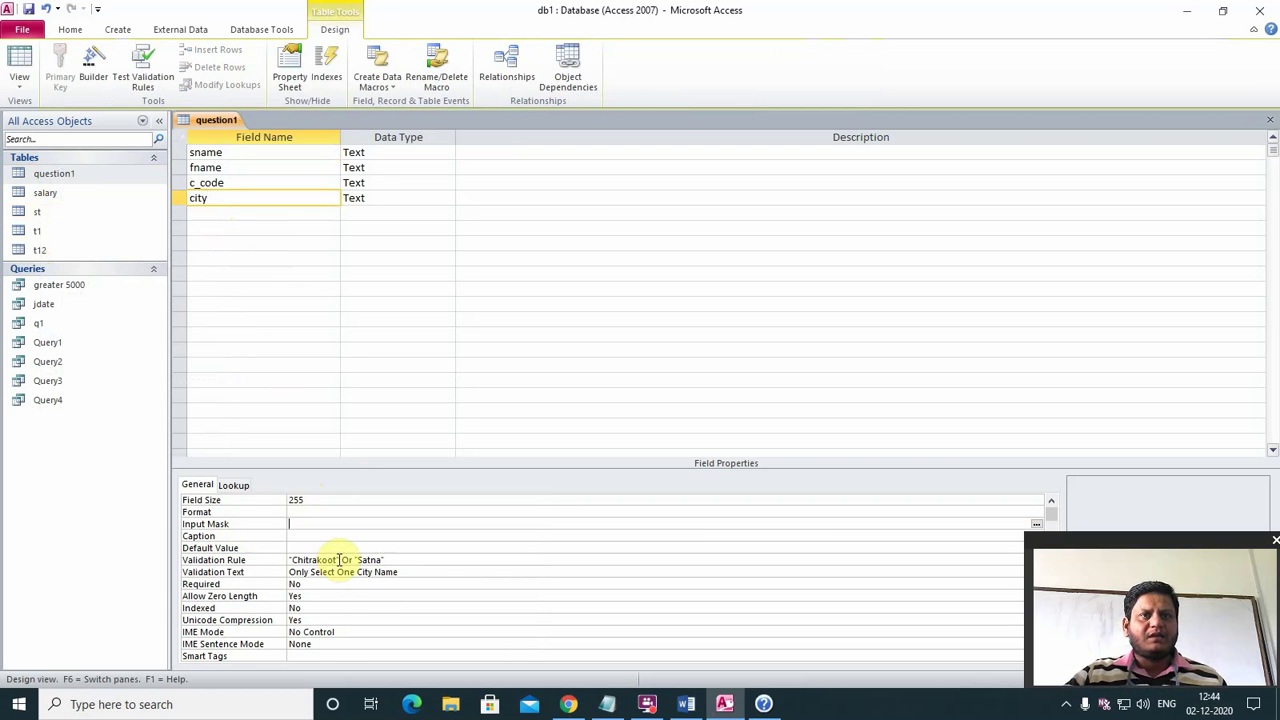
- Change the city field's Validation Rule to the uppercase names CHITRAKOOT Or SATNA
drag(339, 560, 294, 560)
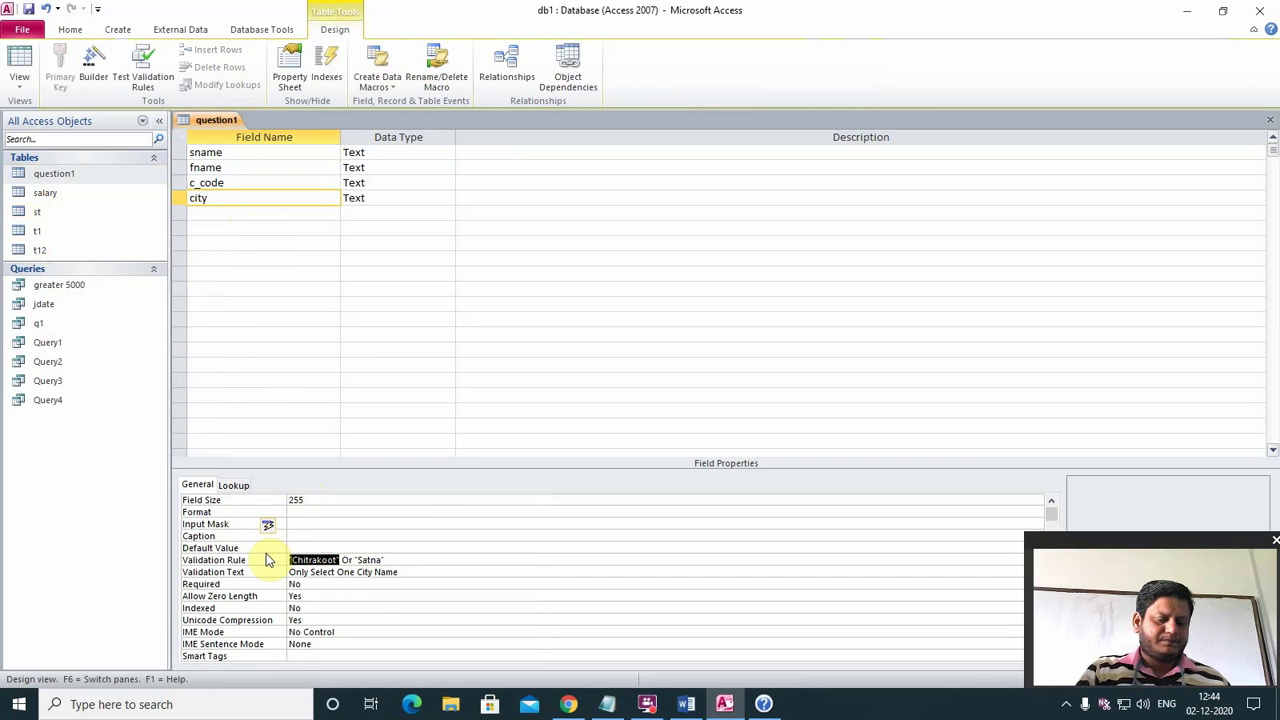
text(Ch)
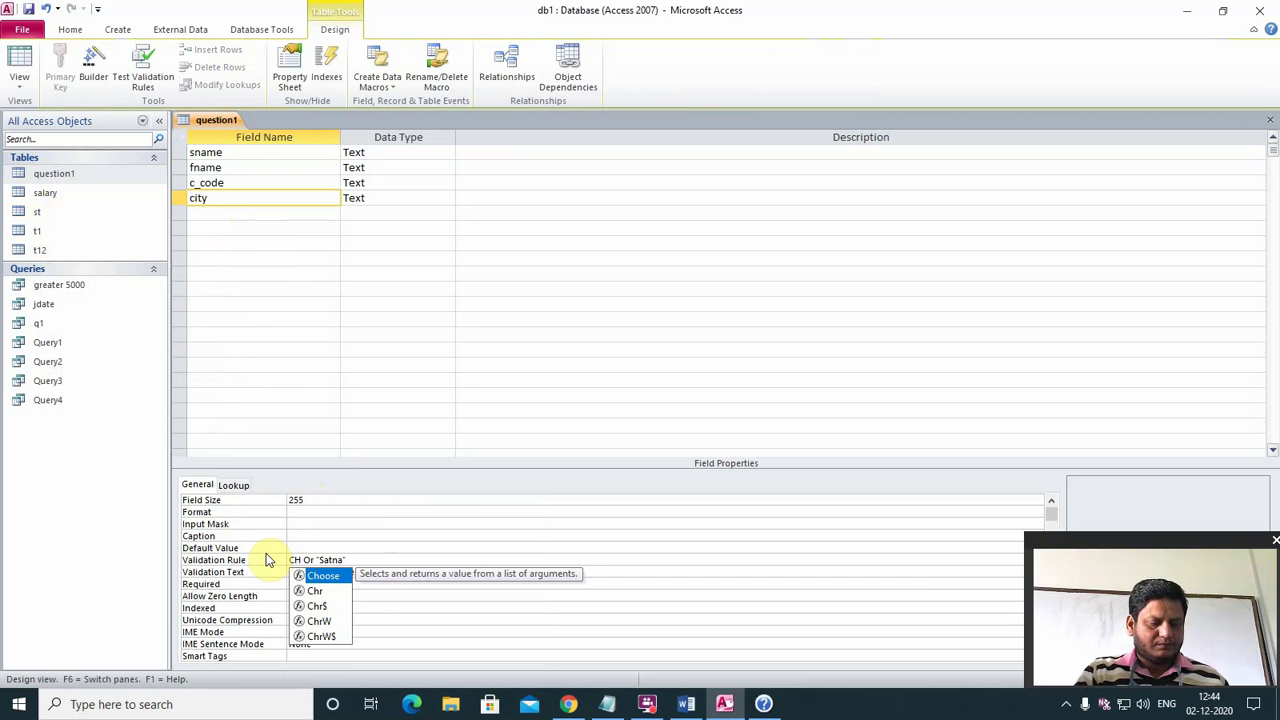
text(ITRA)
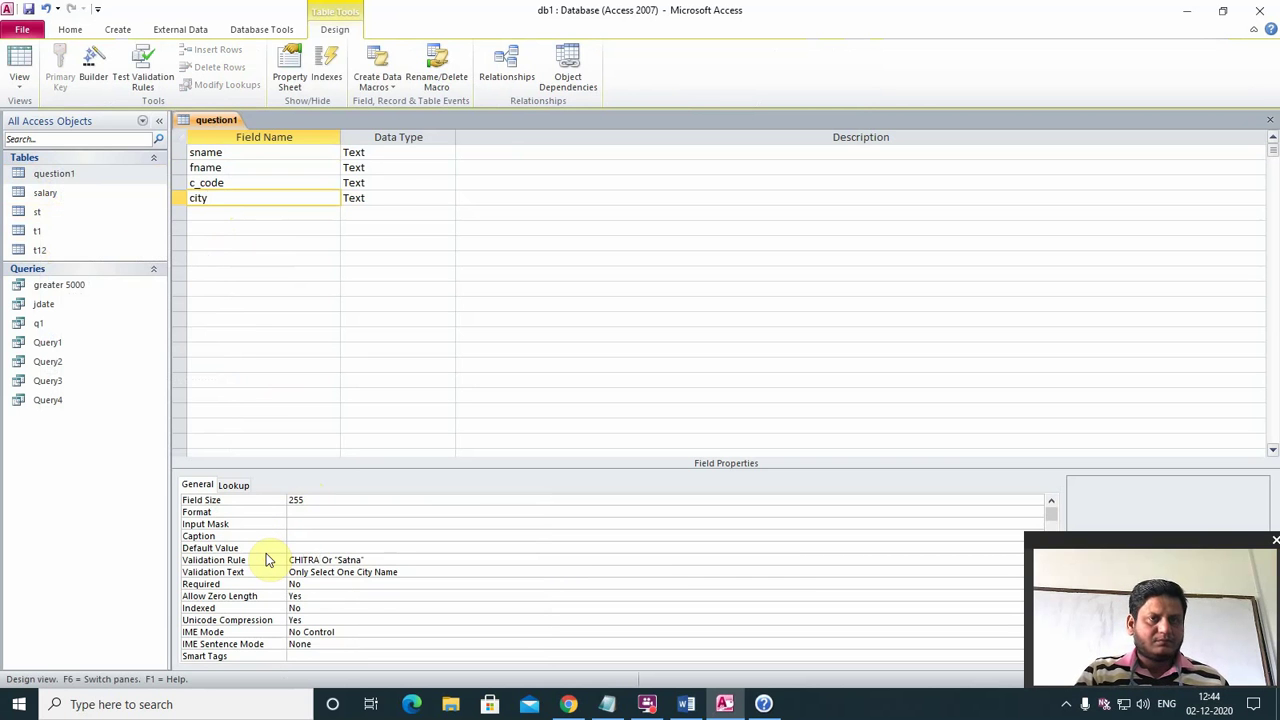
text(KOOT)
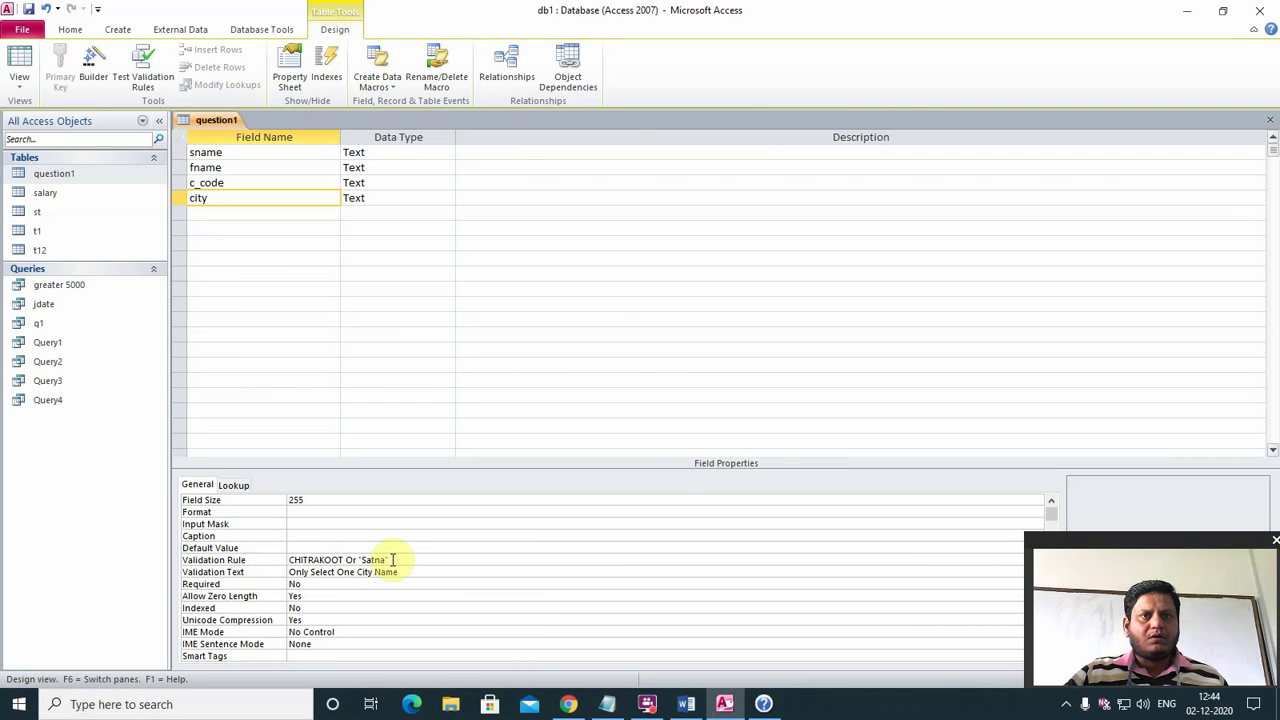
drag(392, 559, 359, 560)
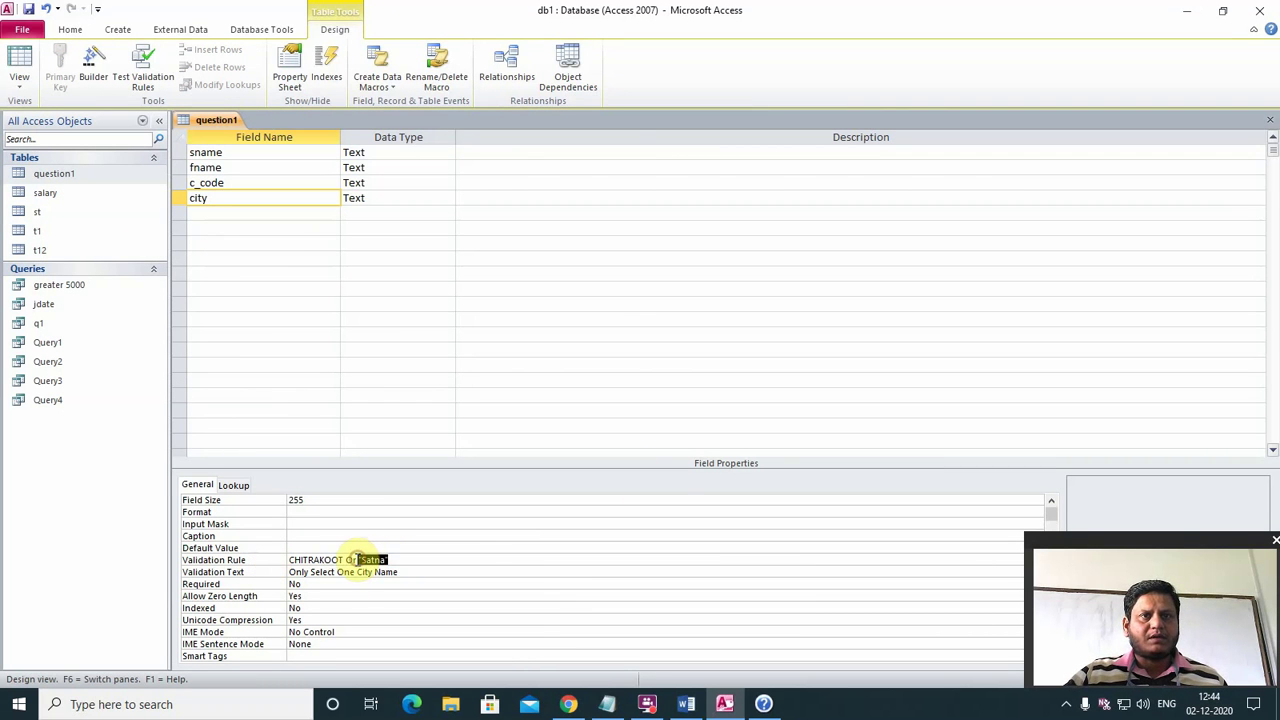
text(SATNA)
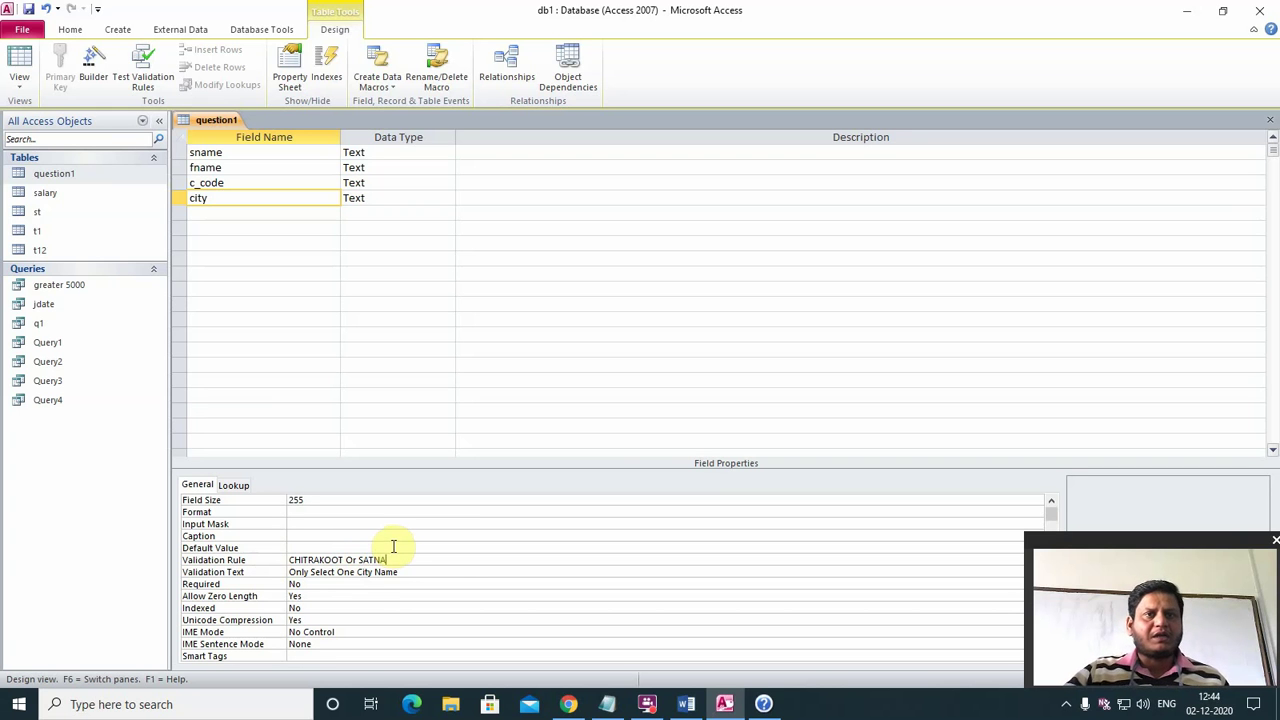
click(431, 535)
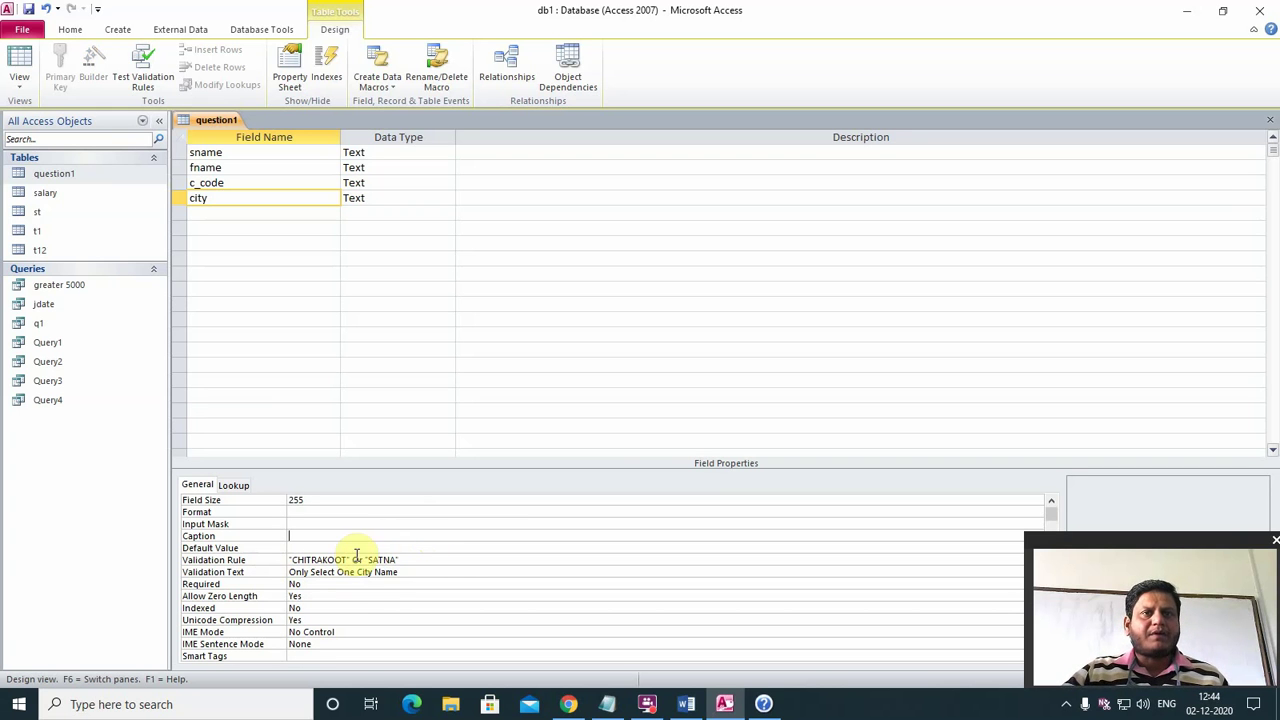
- Start the Lookup Wizard for the city field and choose to type in the values yourself
click(234, 485)
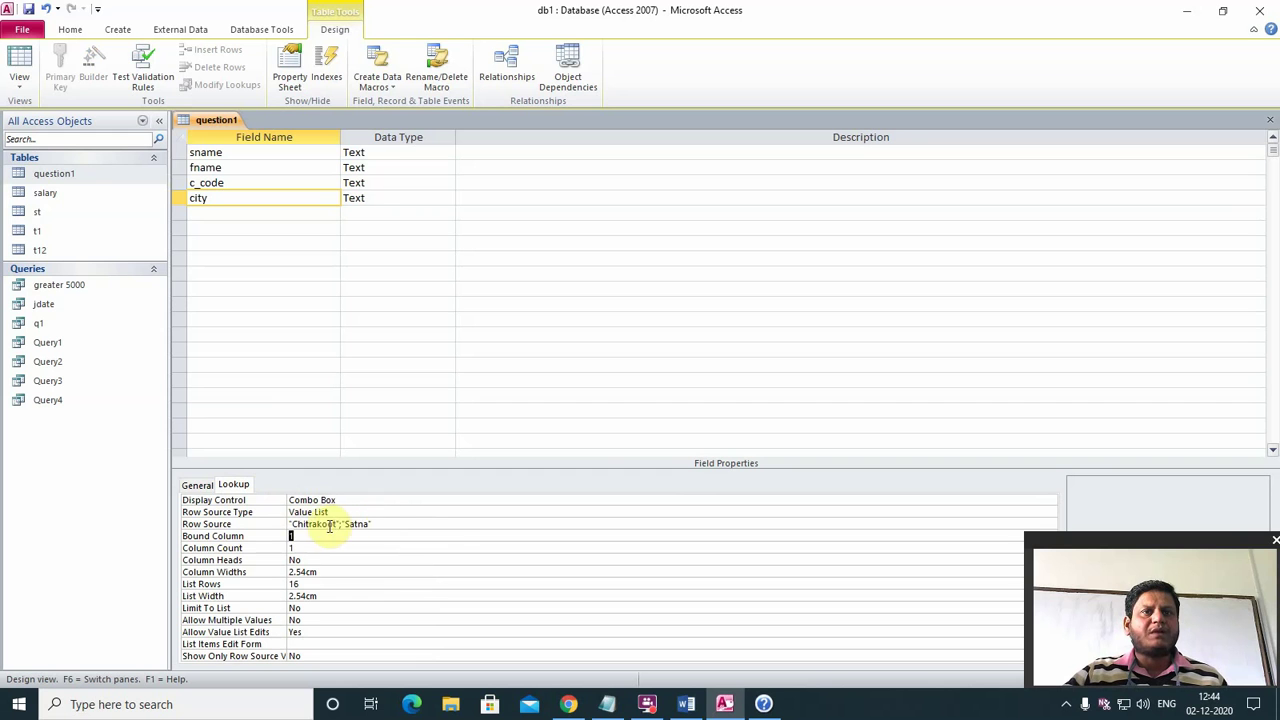
drag(381, 523, 263, 514)
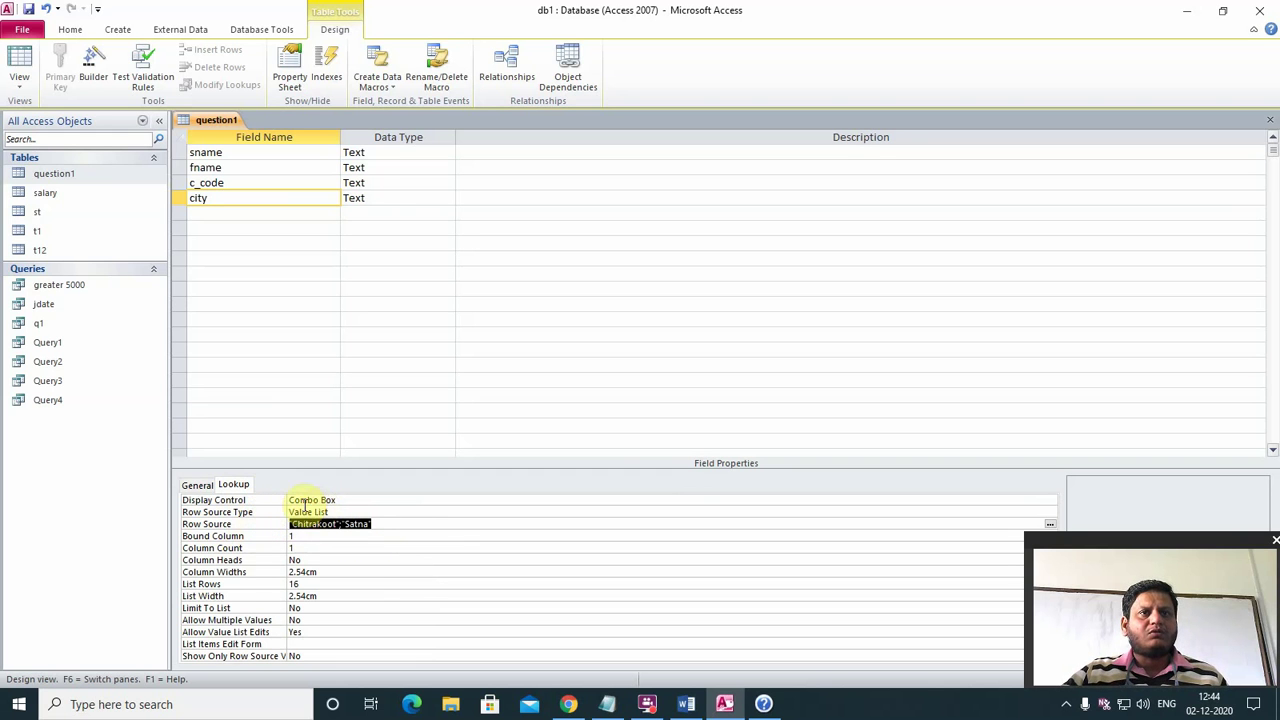
click(405, 198)
click(446, 197)
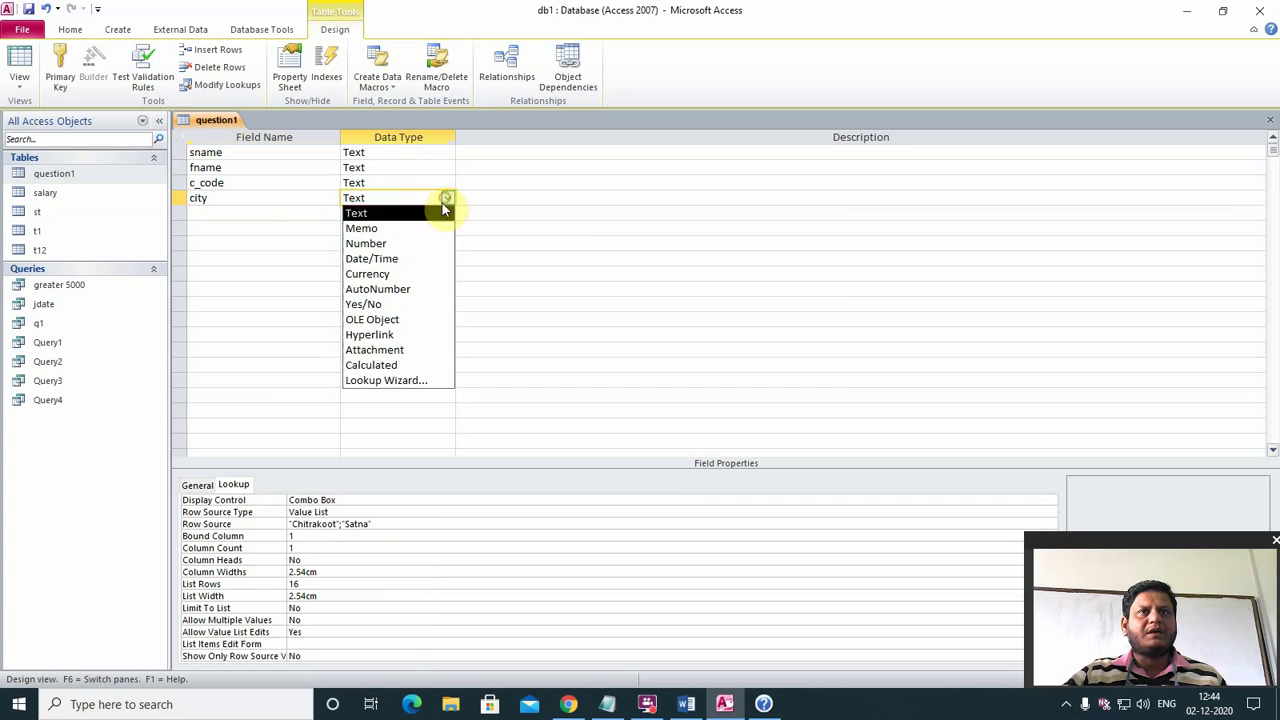
click(398, 382)
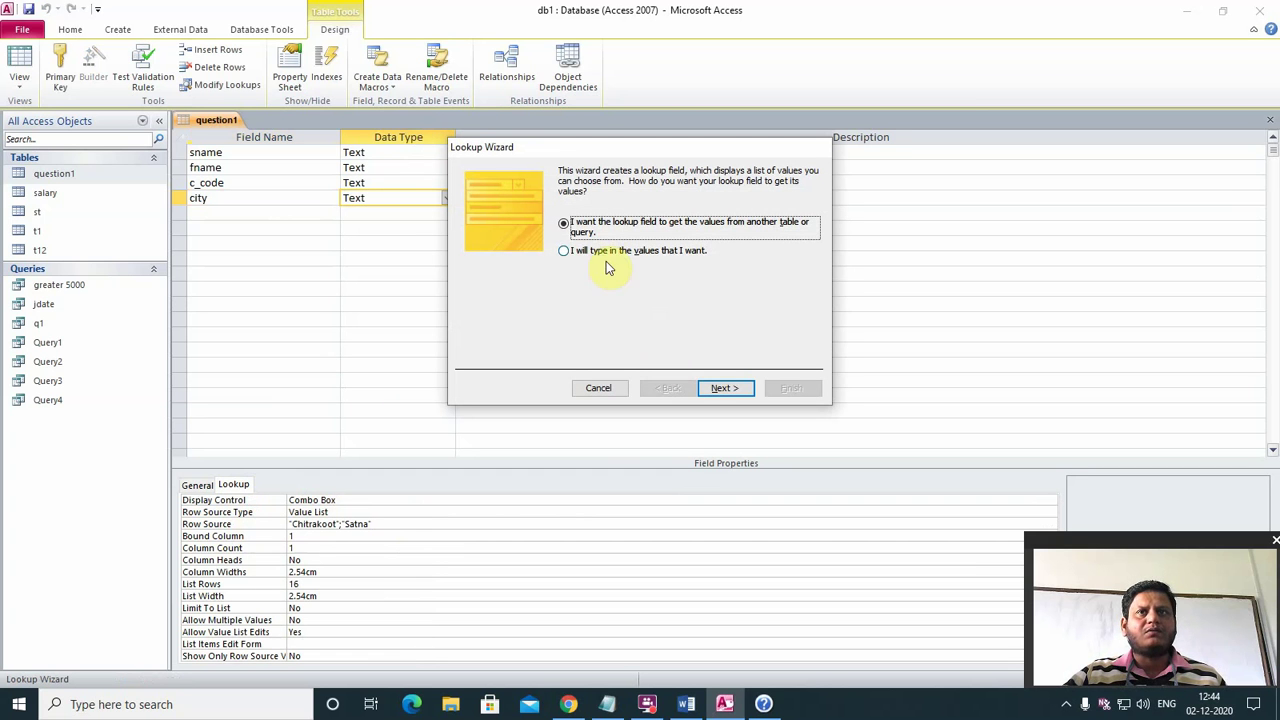
click(565, 251)
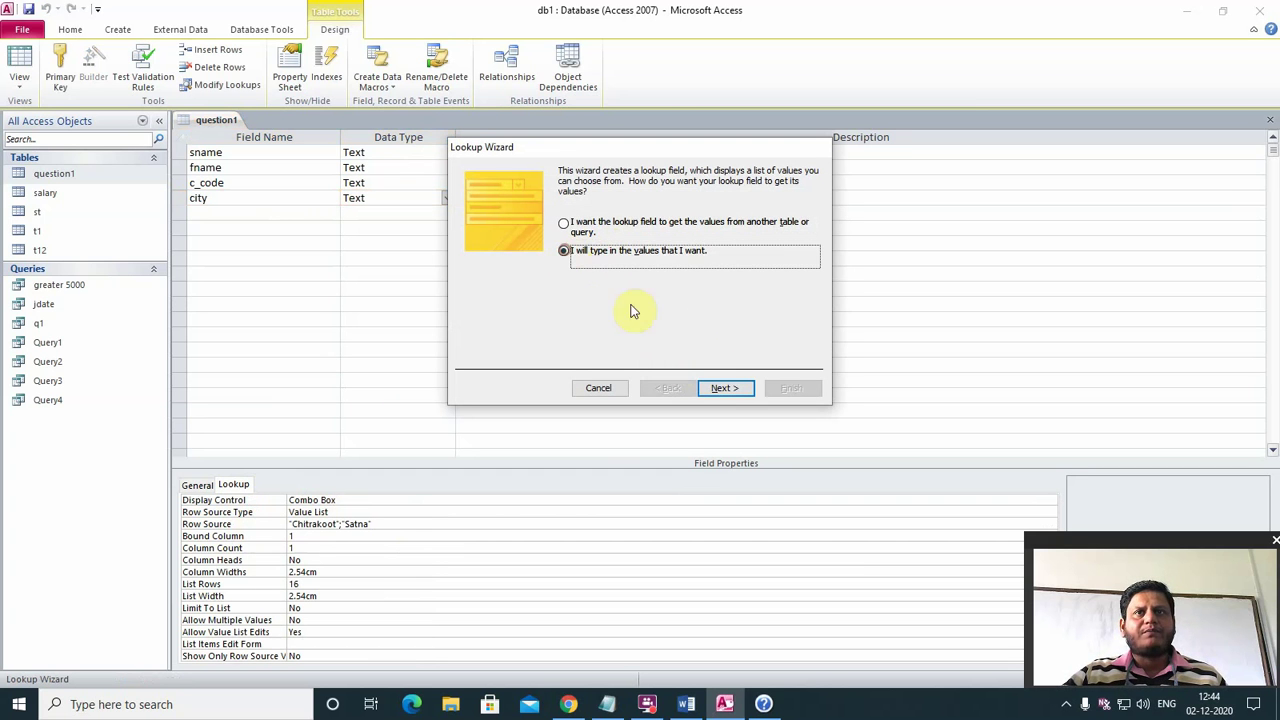
click(720, 389)
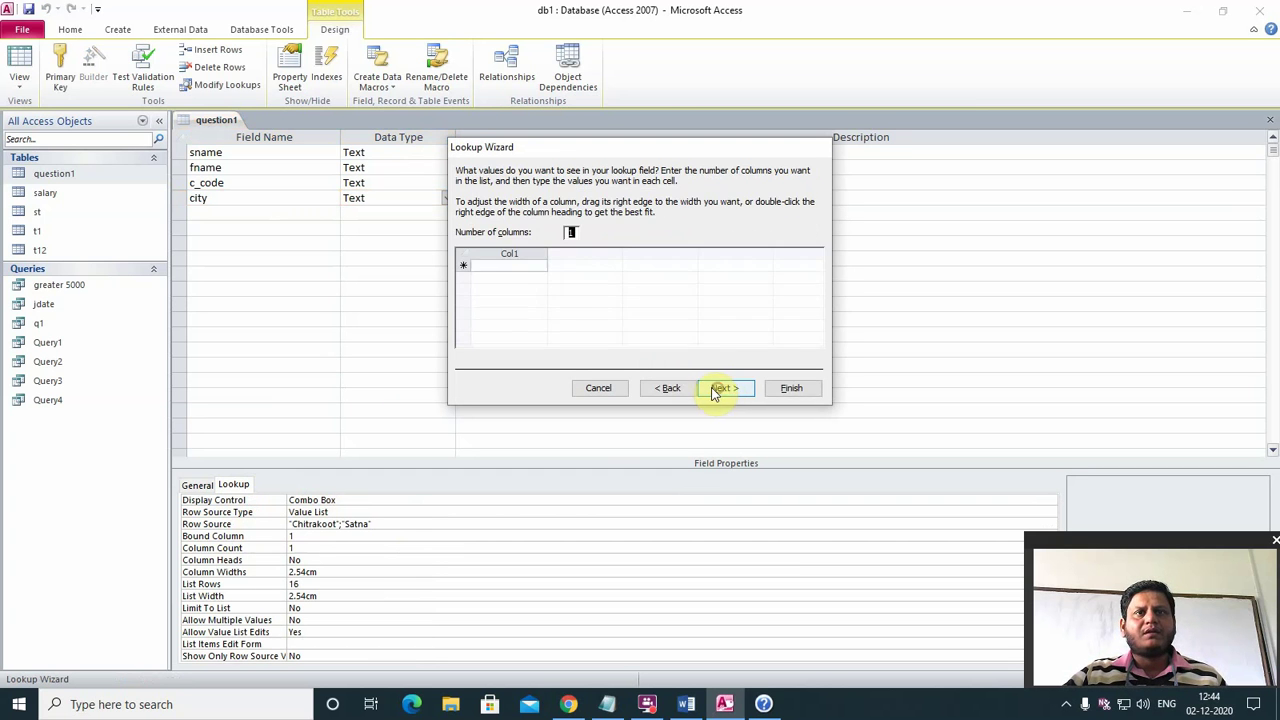
- Enter CHITRAKOOT and SATNA as the single-column lookup values for city and finish the wizard
click(510, 265)
text(CHITRAKOOT)
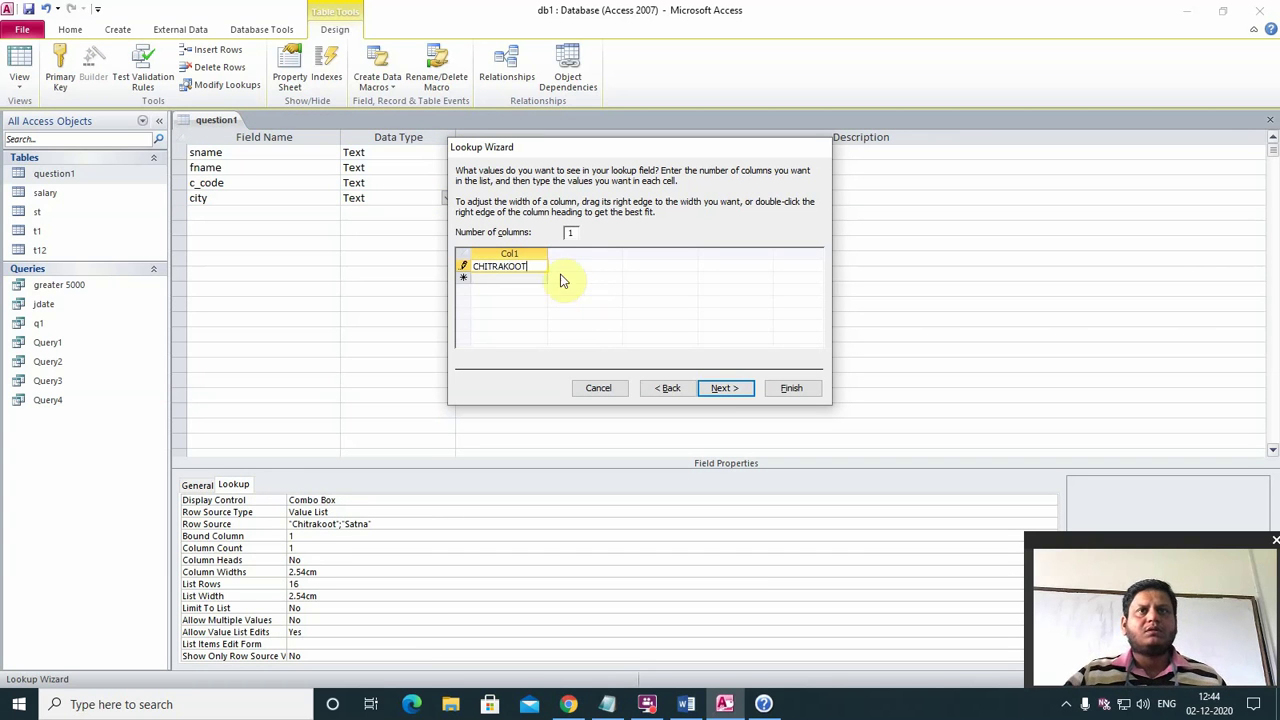
click(509, 279)
text(SATNA)
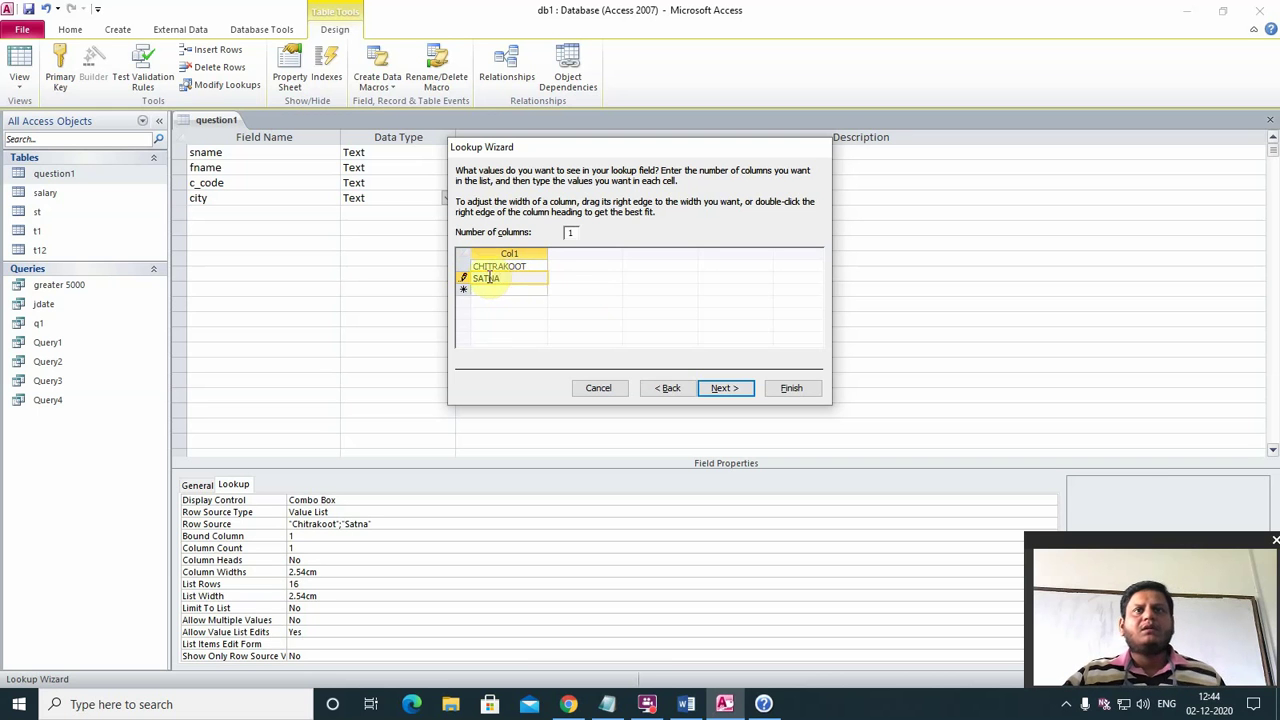
click(731, 389)
click(790, 388)
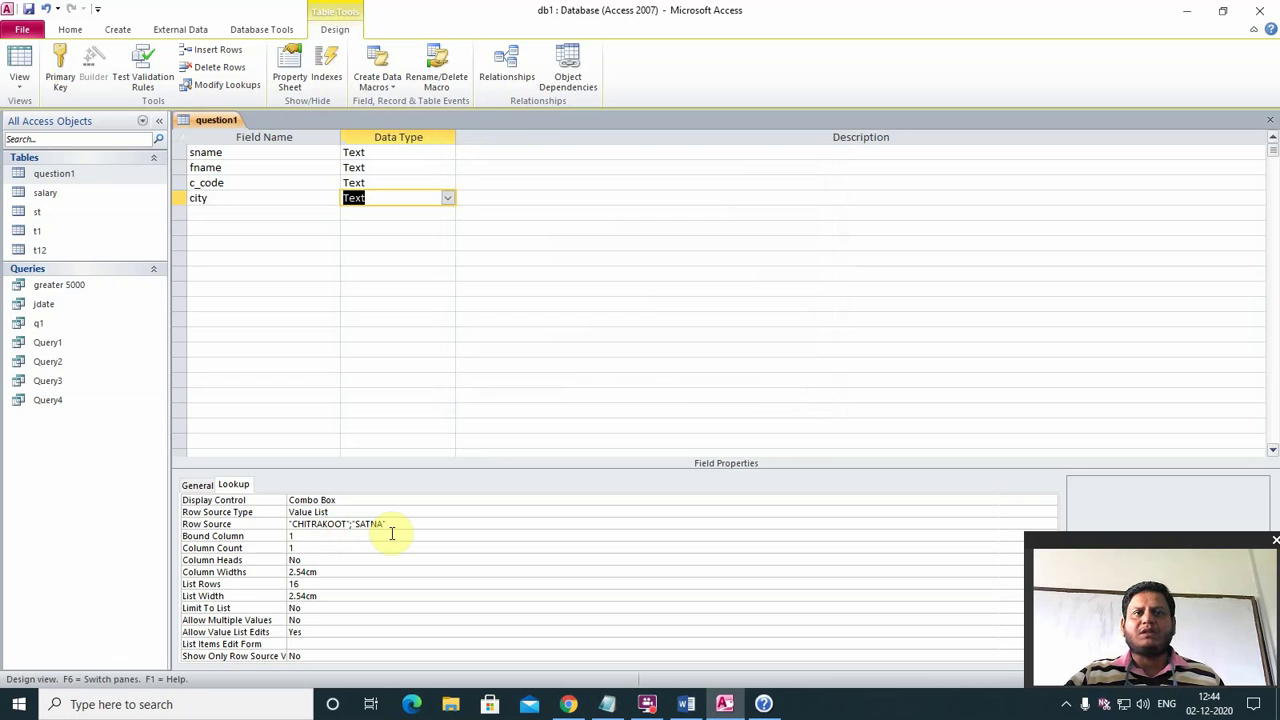
- Close question1's design with its changes saved and reopen the table in Datasheet view
click(198, 485)
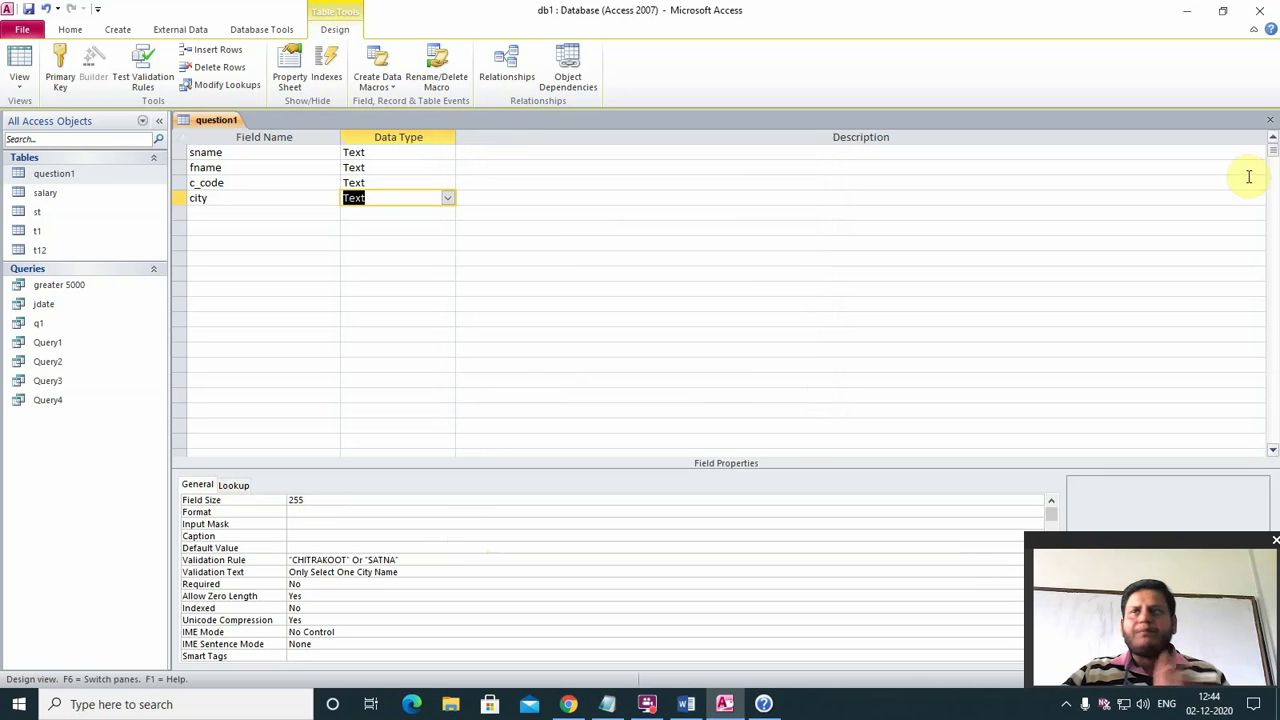
click(1270, 120)
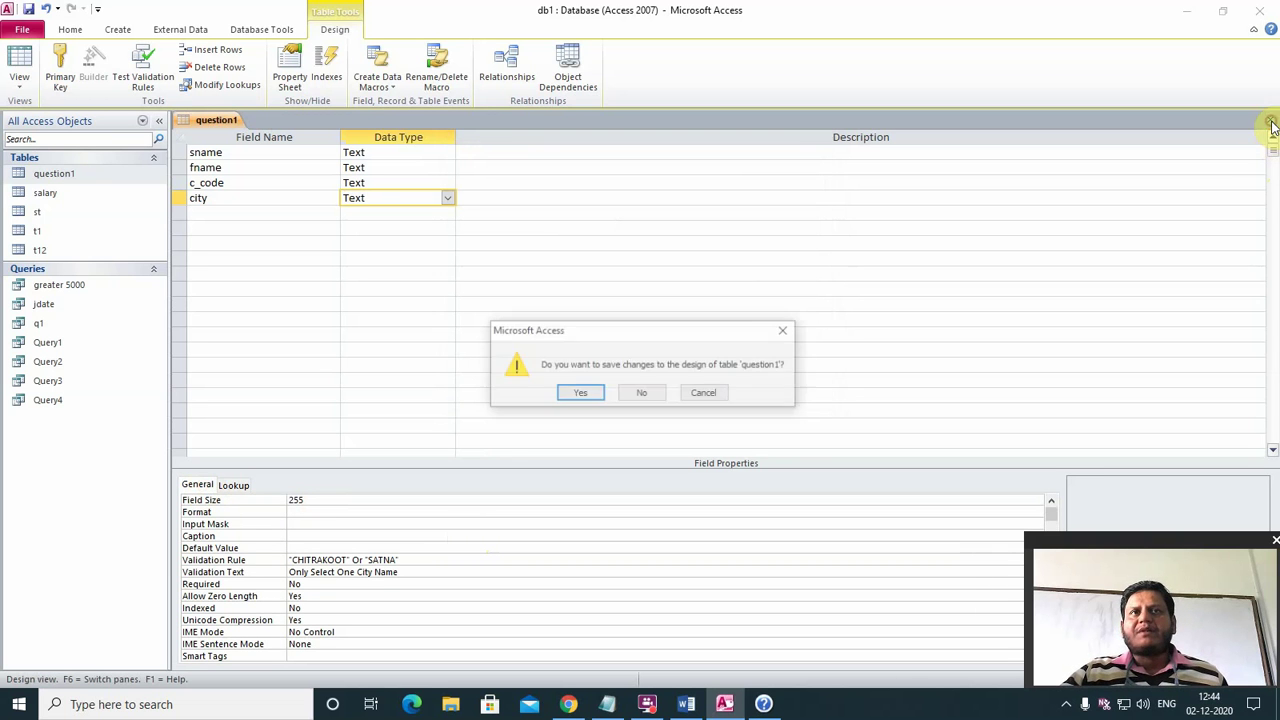
click(582, 392)
double_click(87, 174)
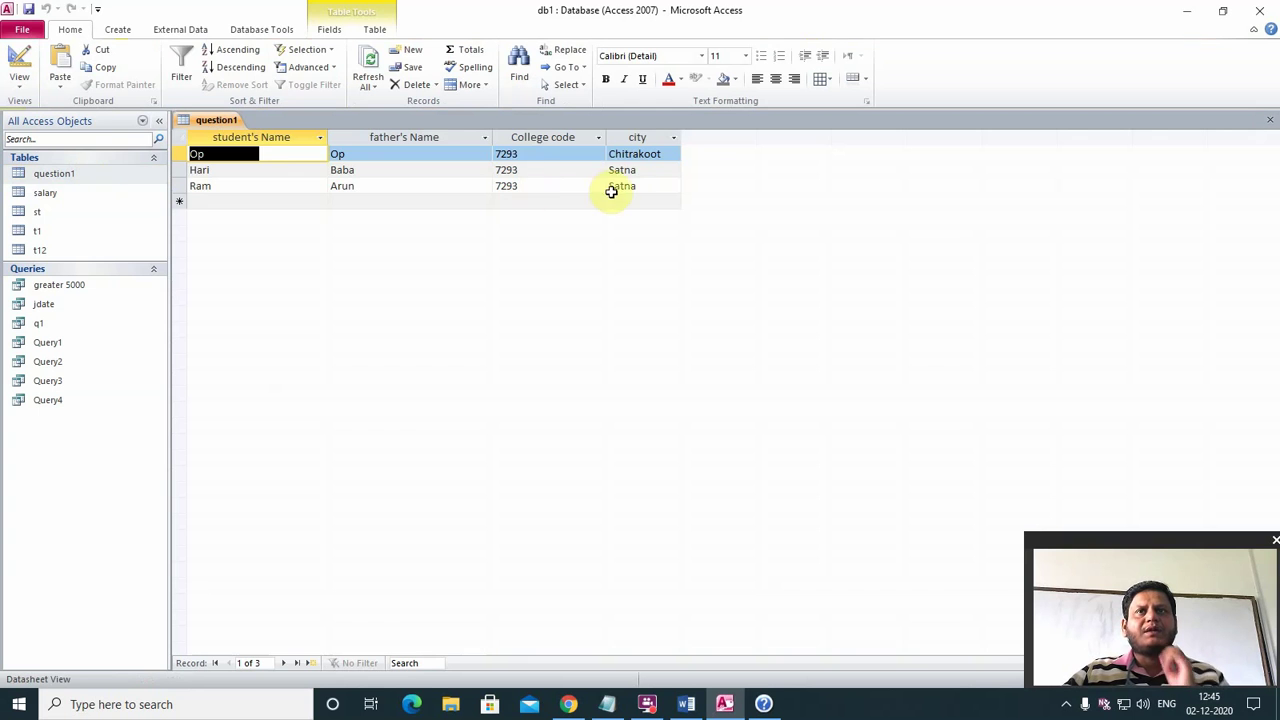
- Add two new records, choosing CHITRAKOOT and SATNA from the city list
click(665, 202)
click(672, 203)
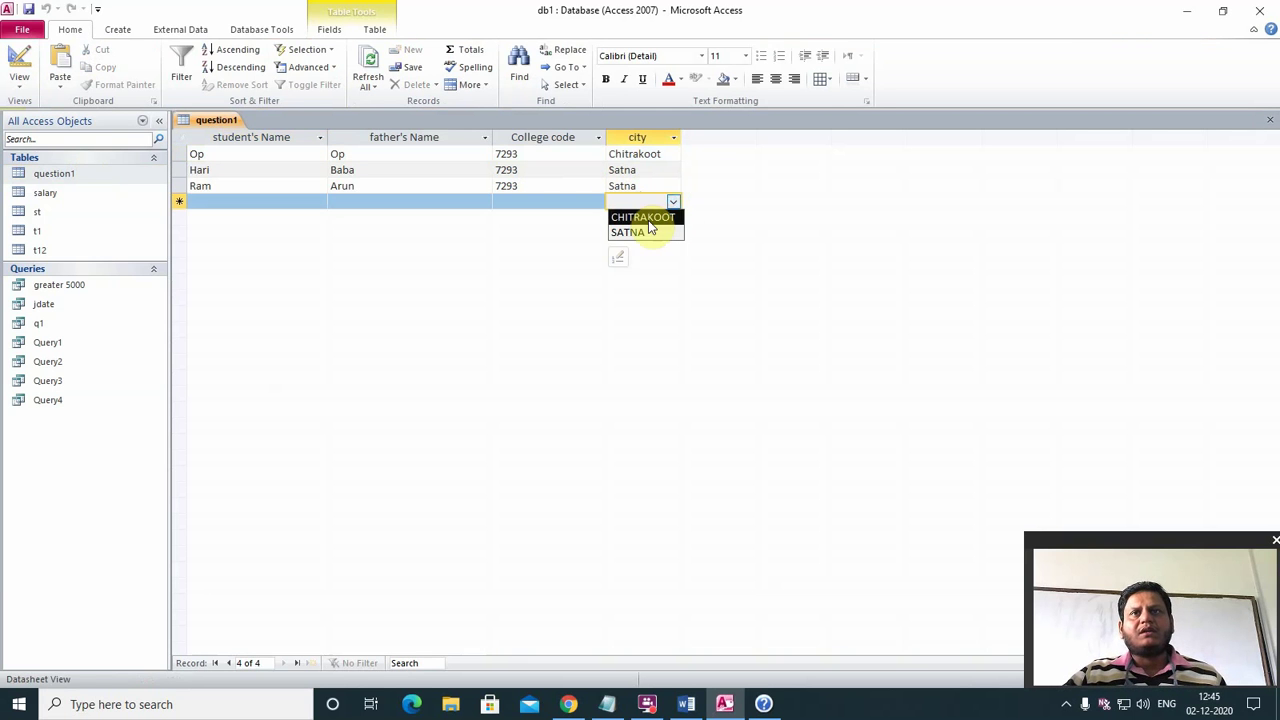
click(645, 215)
click(645, 218)
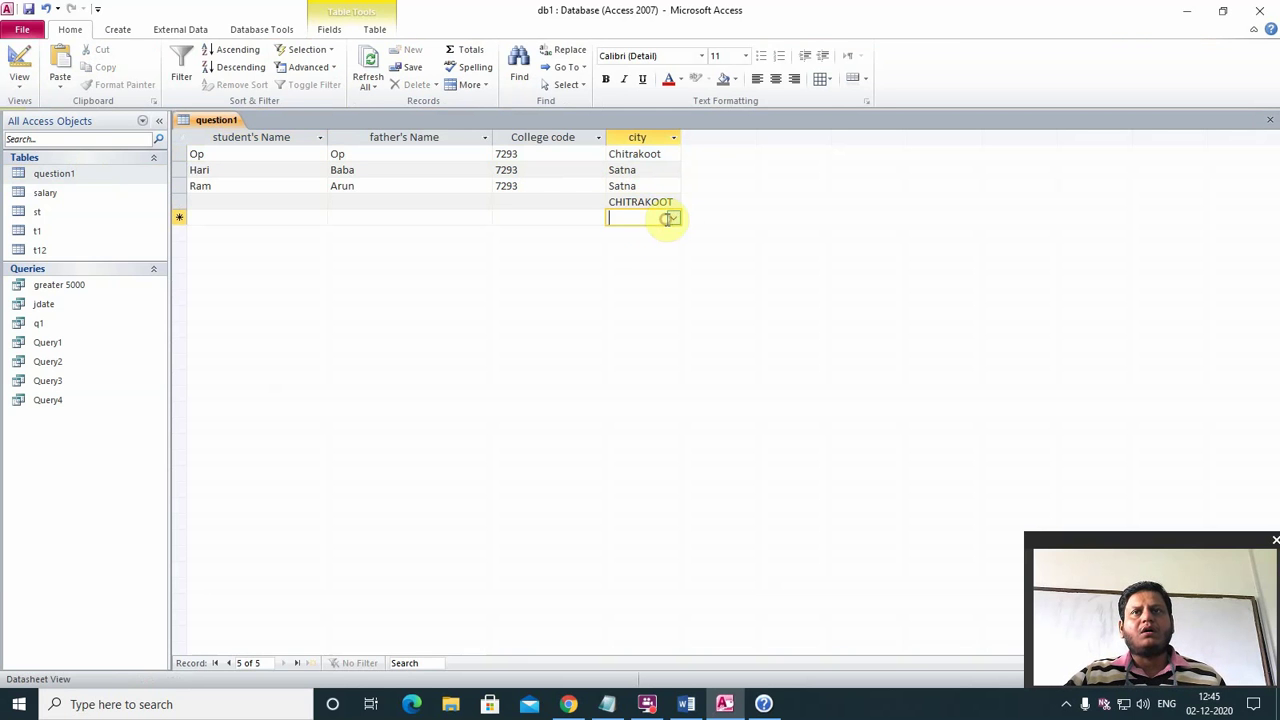
click(673, 218)
click(640, 249)
- Test the city validation by entering rewa in another new record and dismiss the alert
click(631, 234)
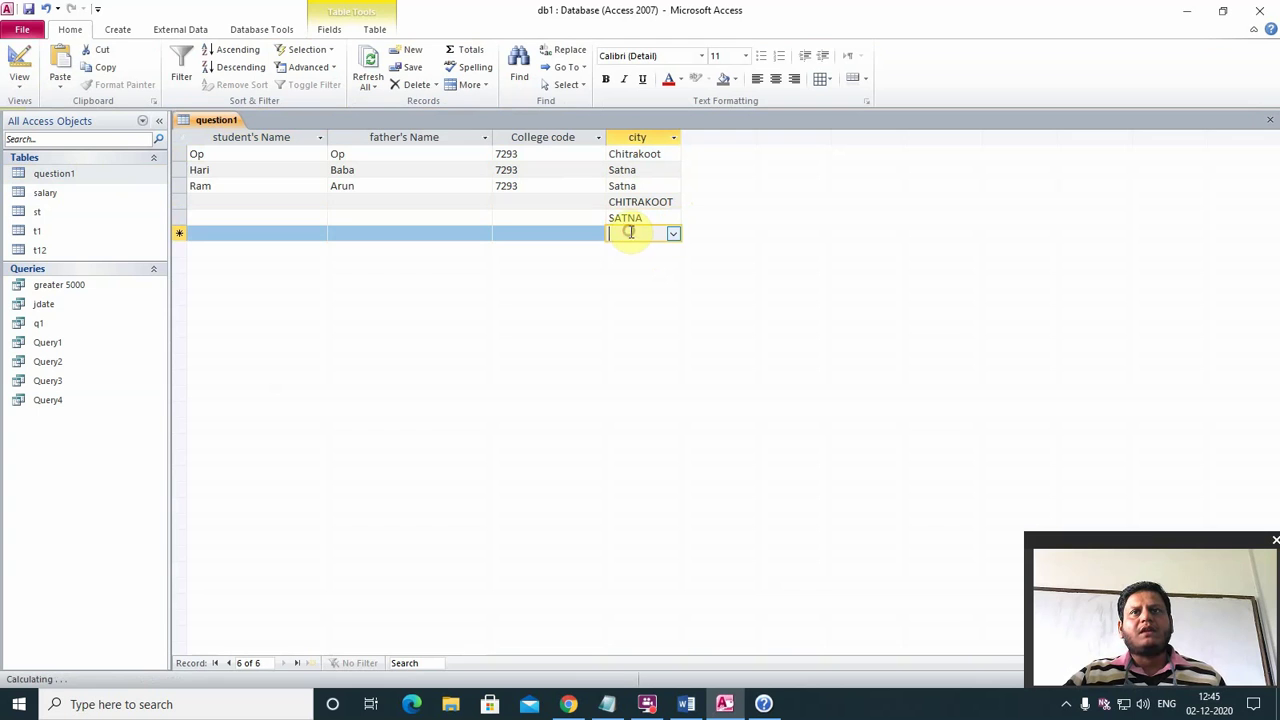
text(rewa)
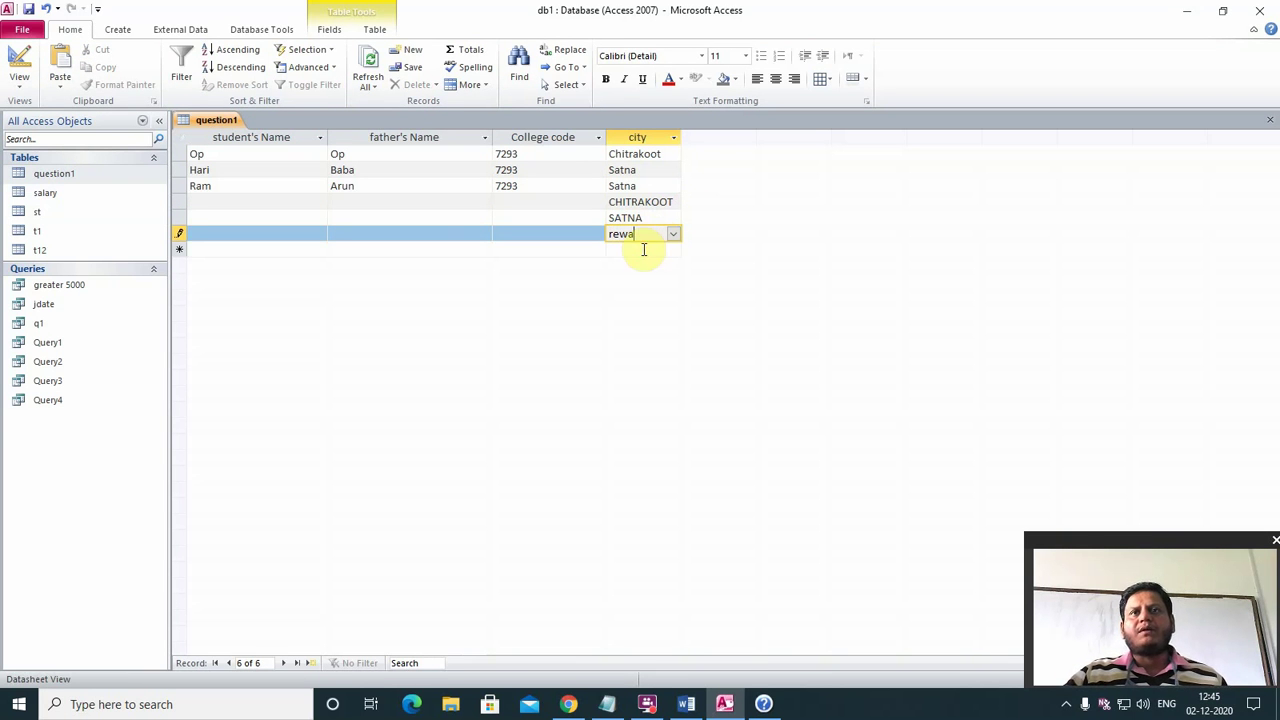
click(642, 250)
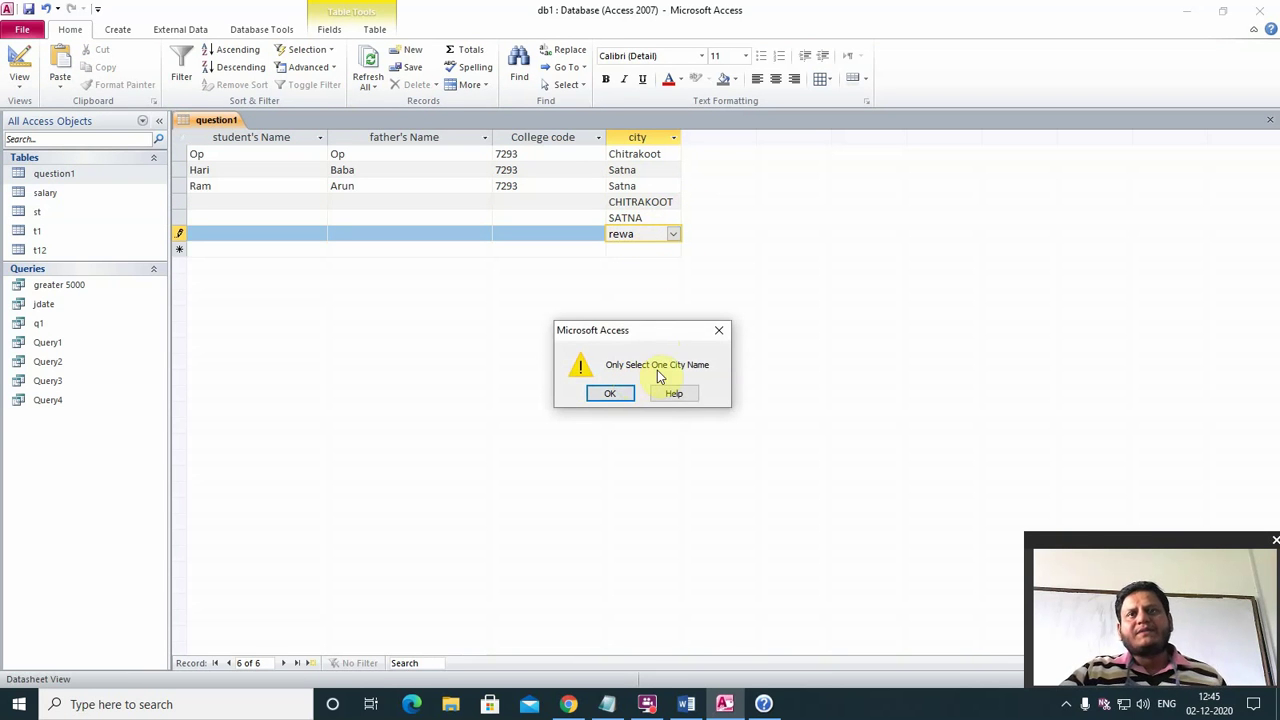
click(615, 394)
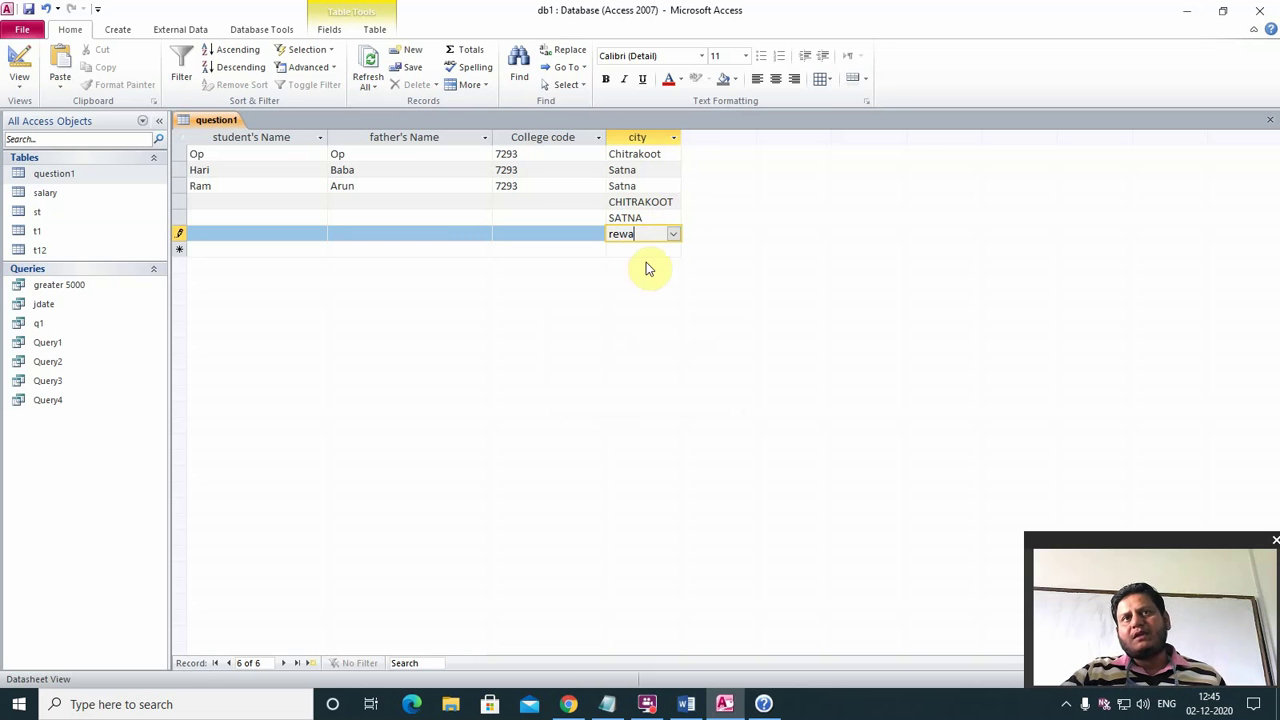
- Replace the sixth record's invalid city entry with CHITRAKOOT from the list and commit the record
click(674, 232)
click(664, 250)
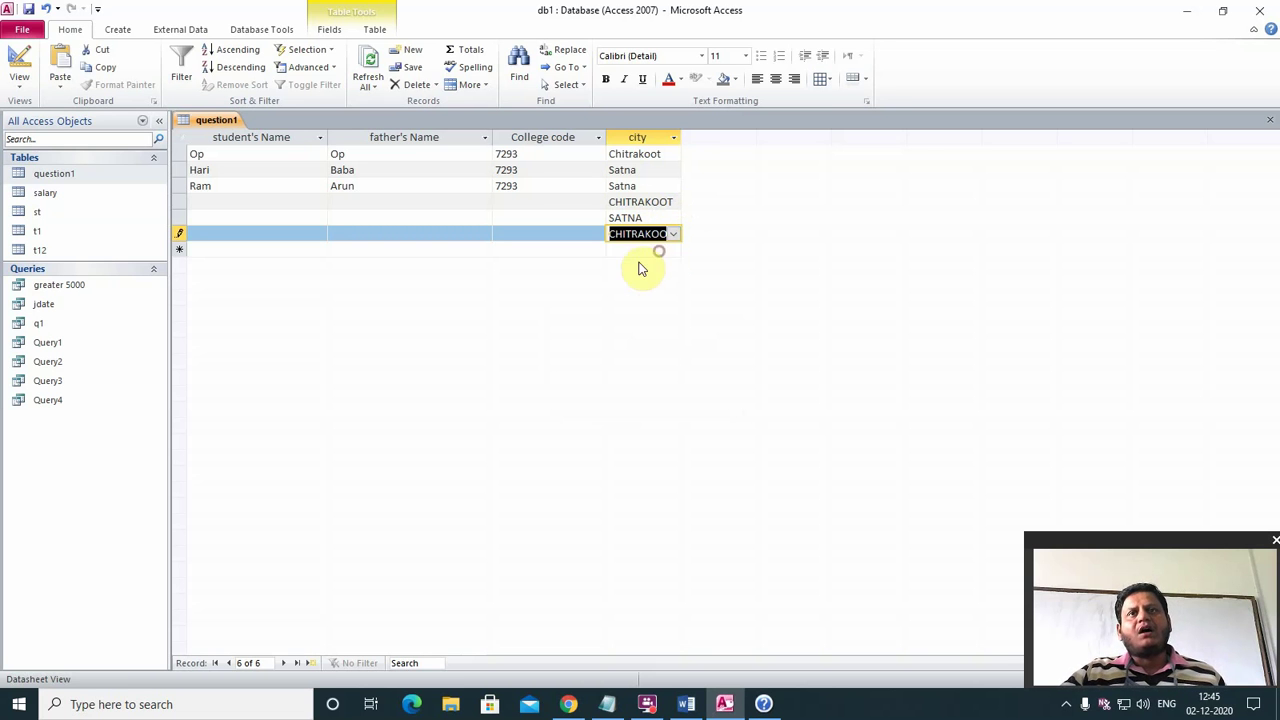
click(638, 251)
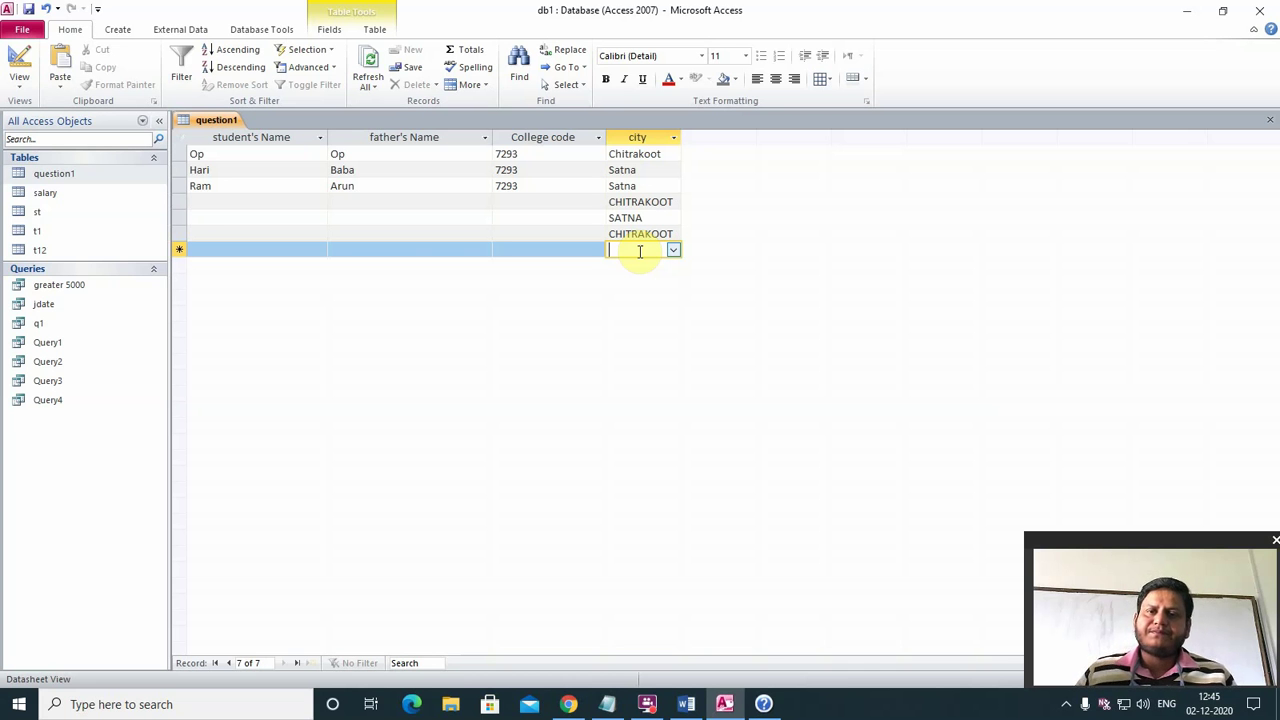
- Switch to the Word document and highlight the Dob requirement line in yellow
click(686, 704)
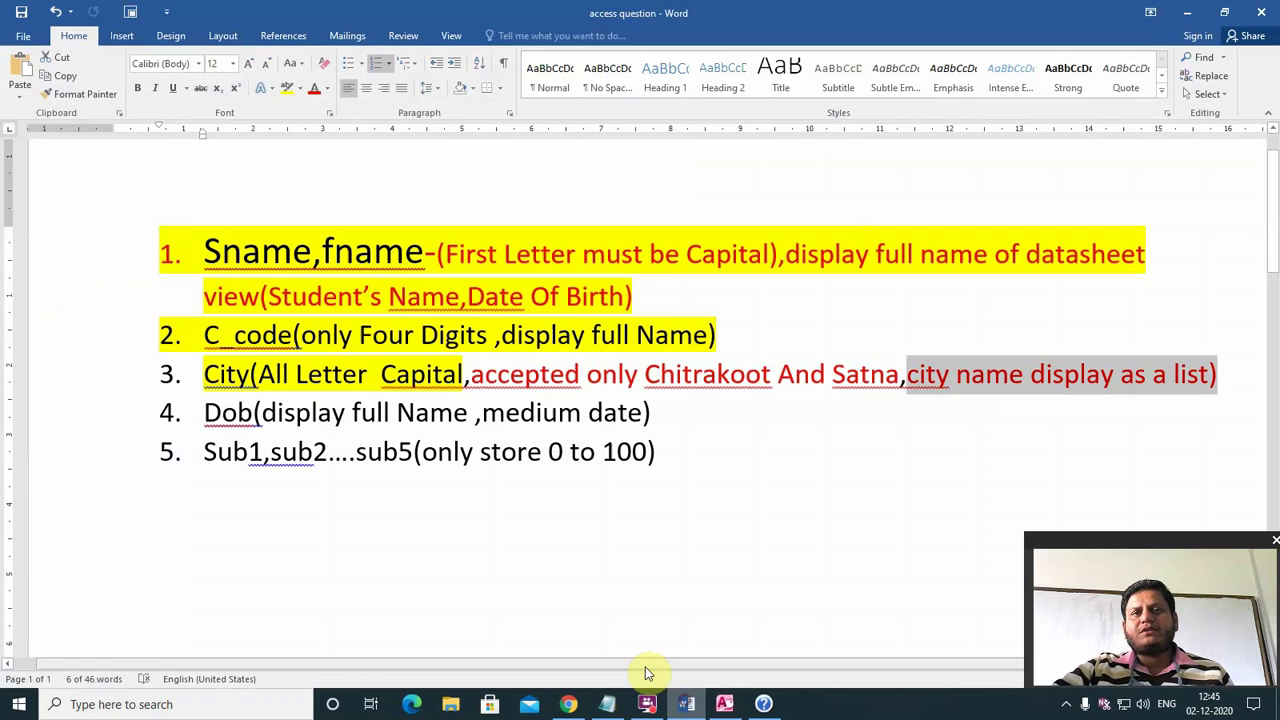
drag(205, 413, 666, 416)
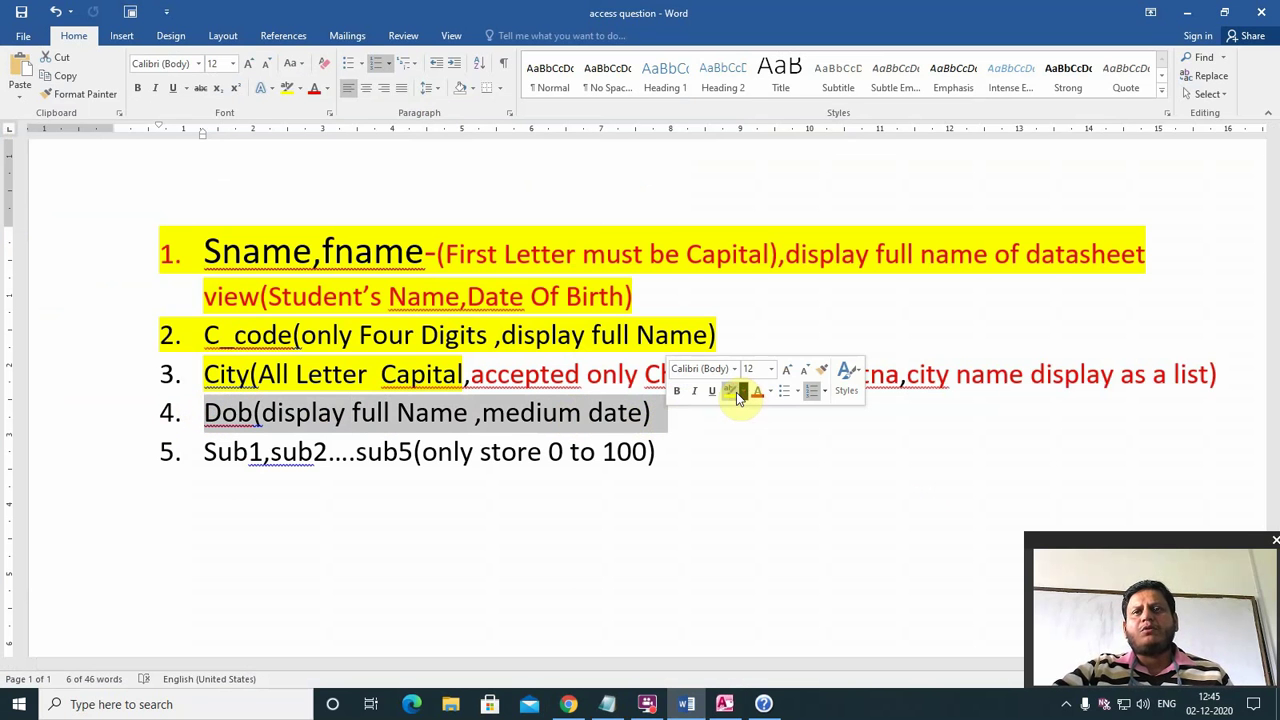
click(736, 392)
- Return to Access, show question1 in Design view, and add a dob field with the Date/Time data type
click(724, 704)
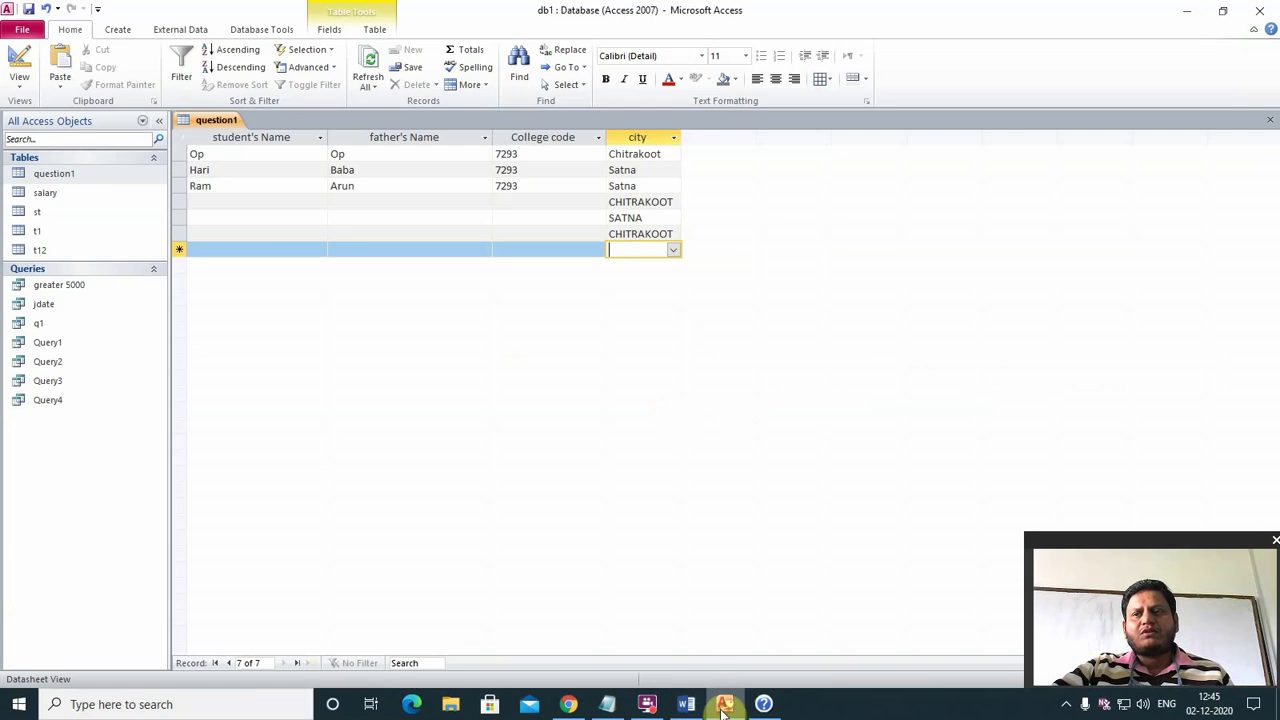
click(16, 88)
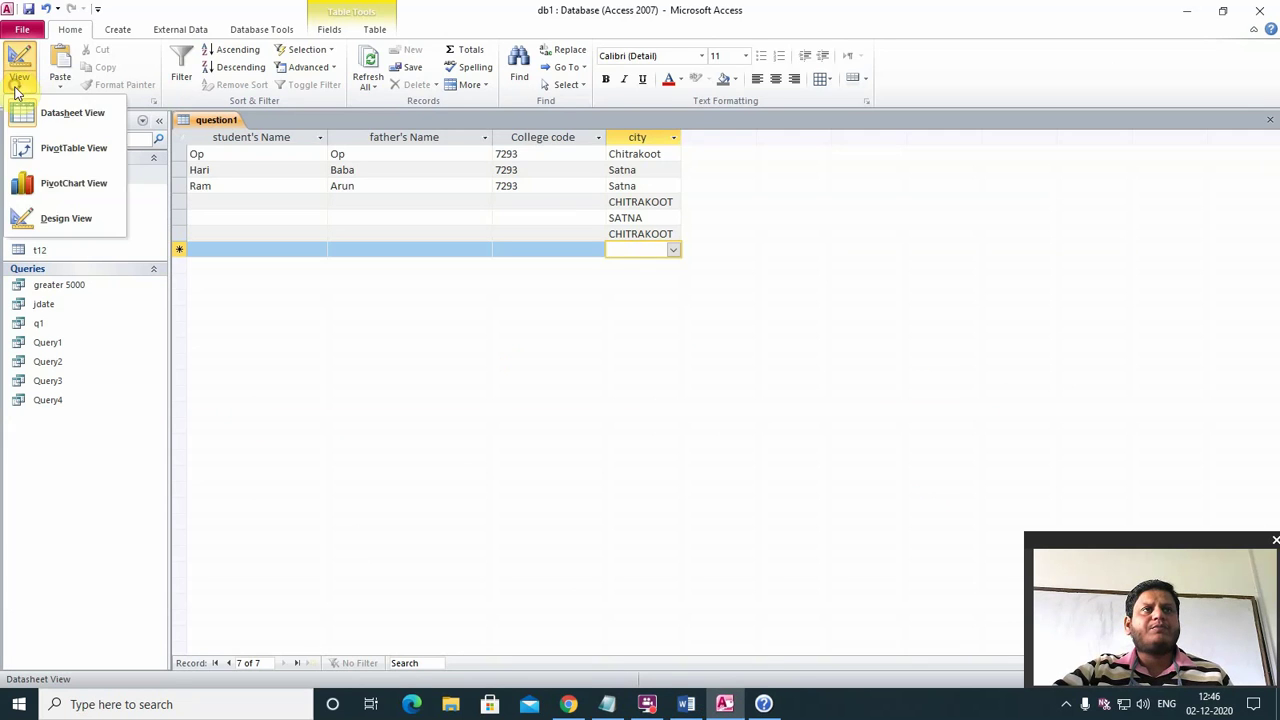
click(68, 218)
click(200, 215)
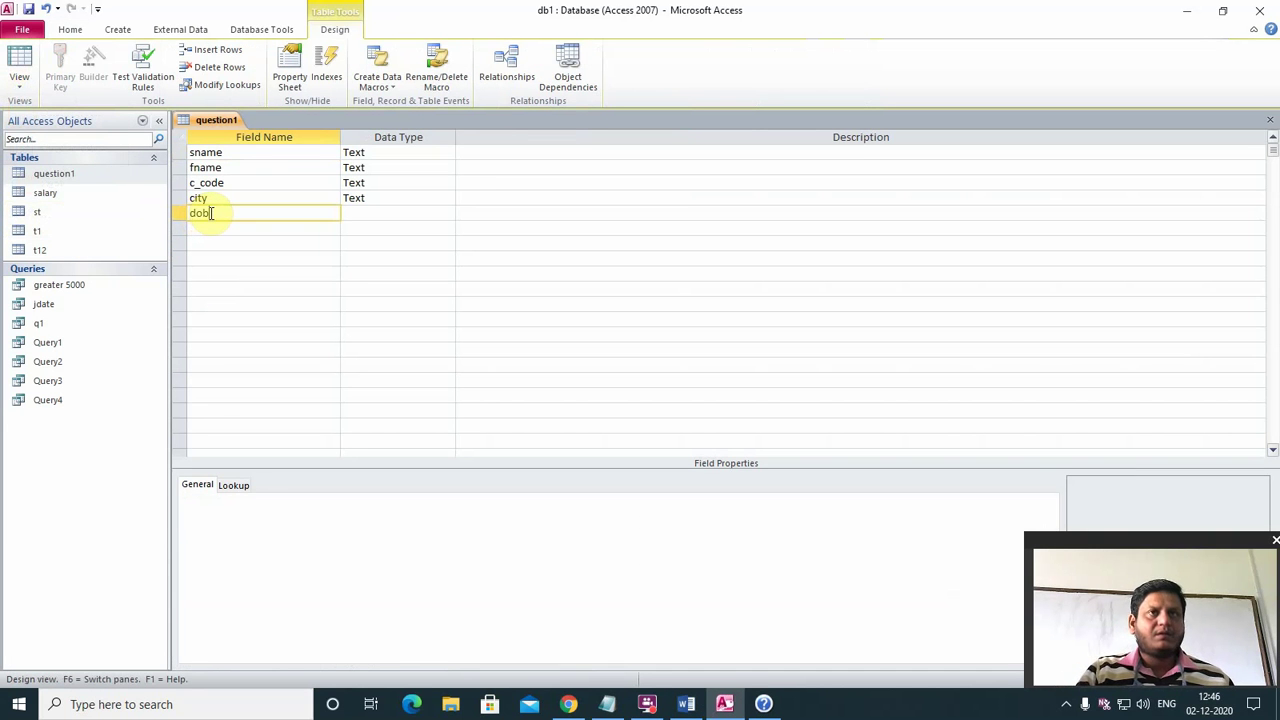
key(Tab)
text(d)
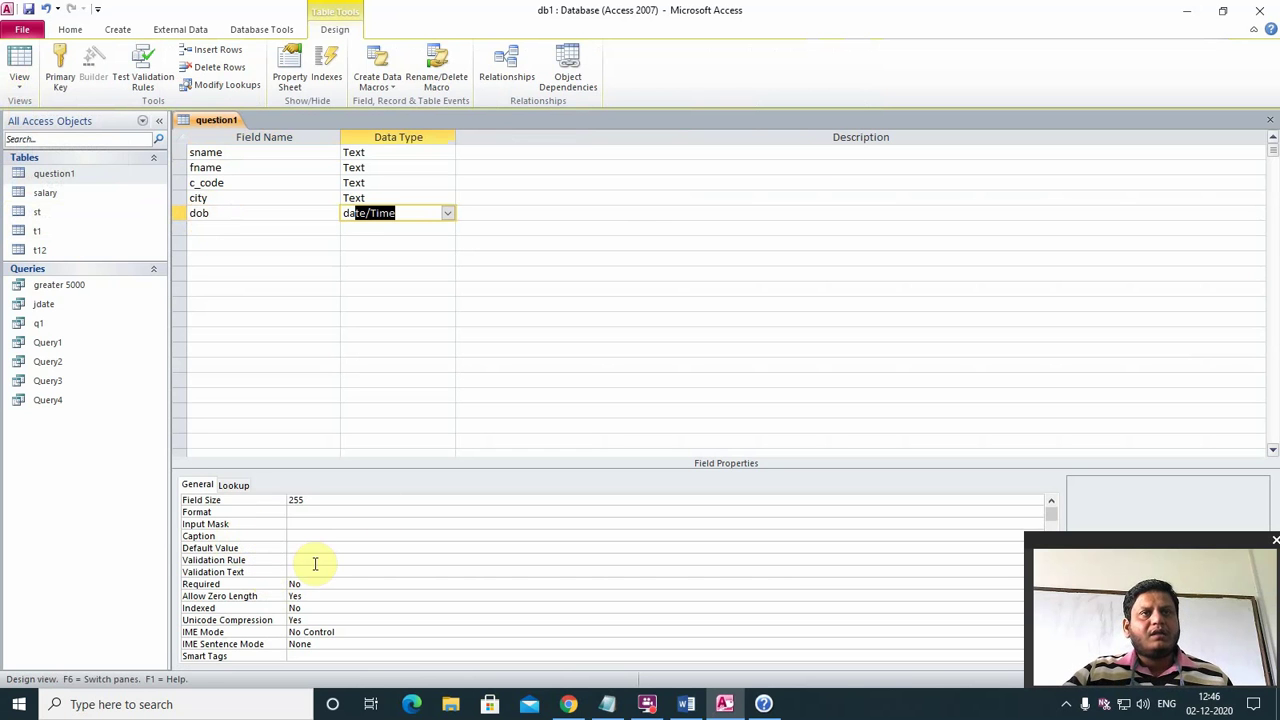
- Set the dob field's Caption to Date Of Birth and its Format to Medium Date, checking the Word requirements
click(298, 533)
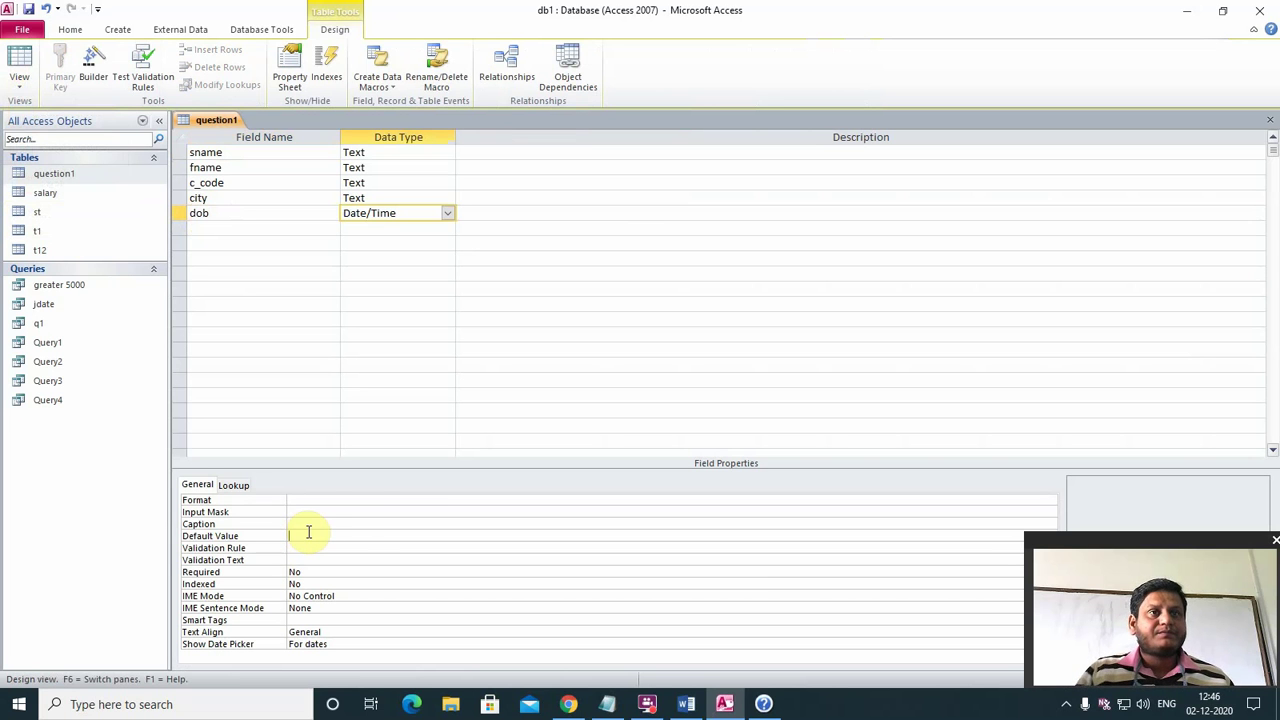
click(298, 525)
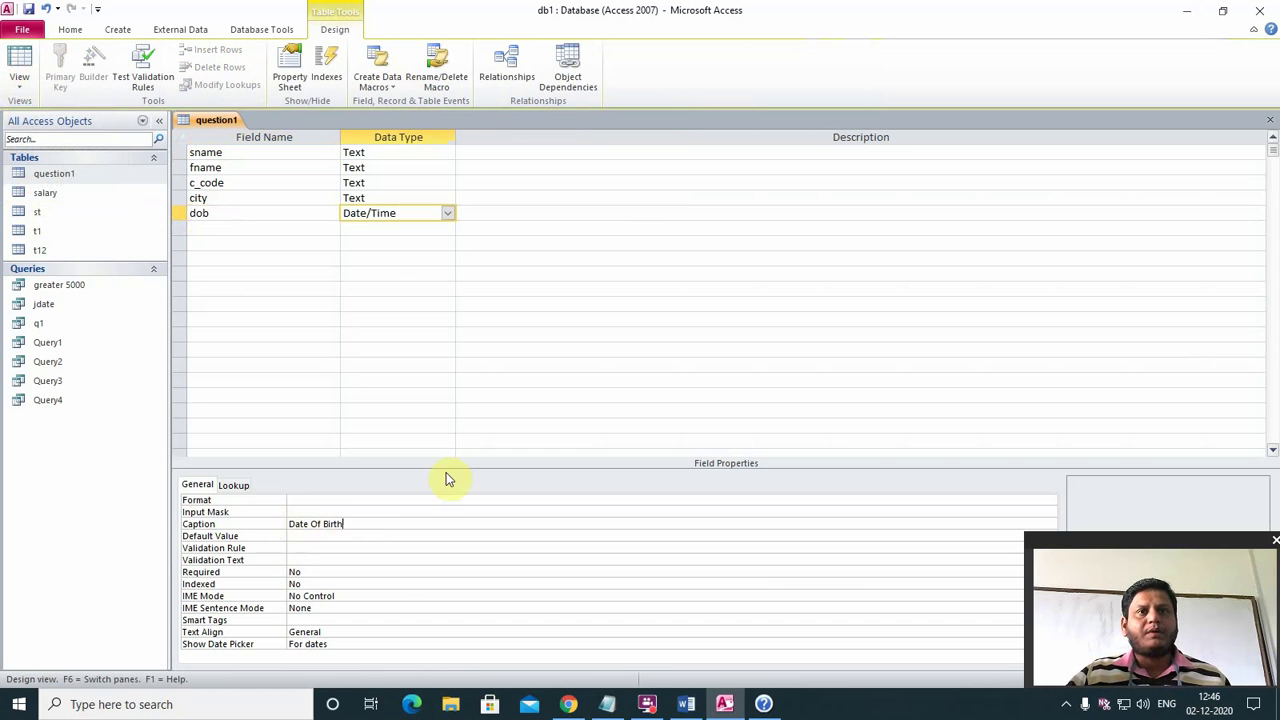
click(361, 501)
click(1050, 500)
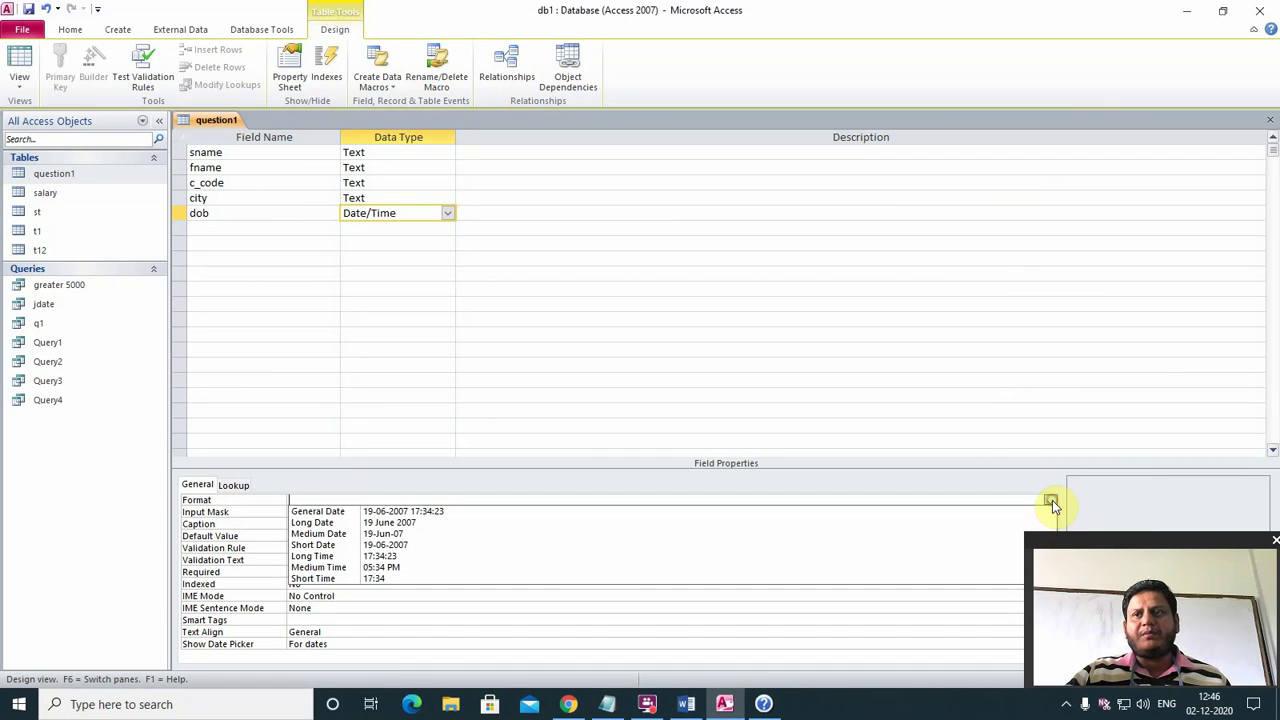
click(883, 541)
click(686, 704)
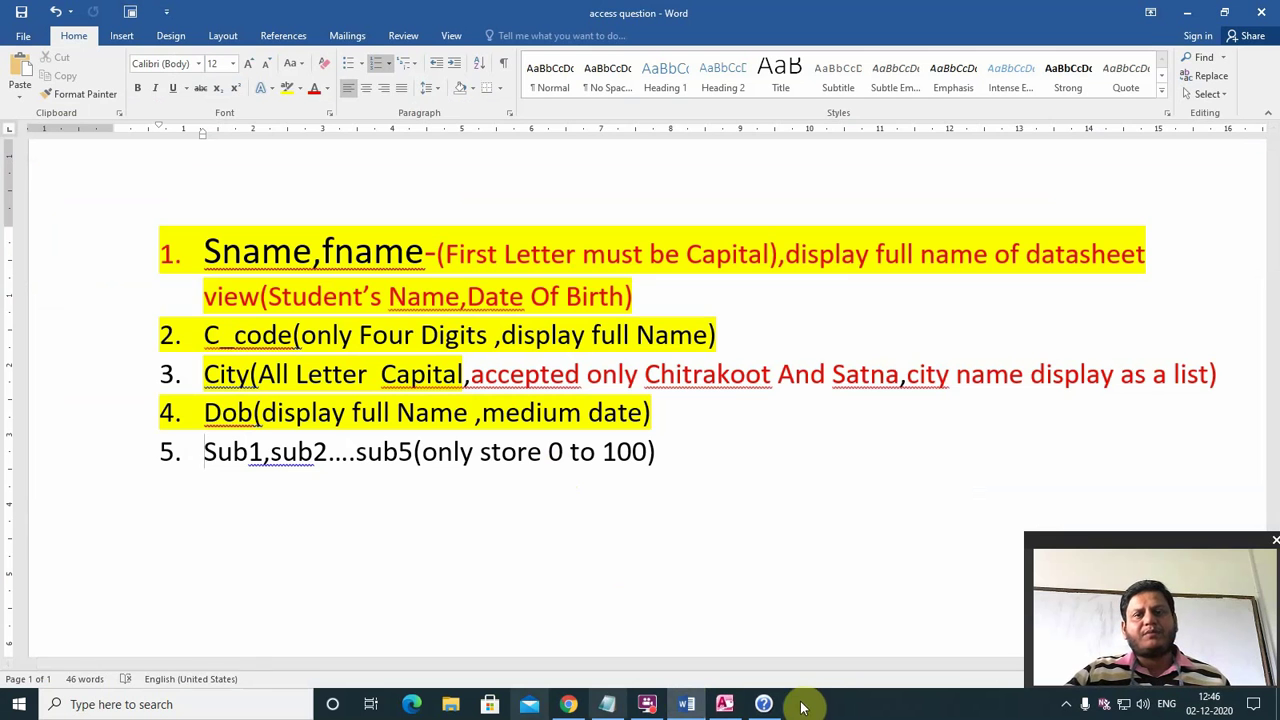
click(725, 705)
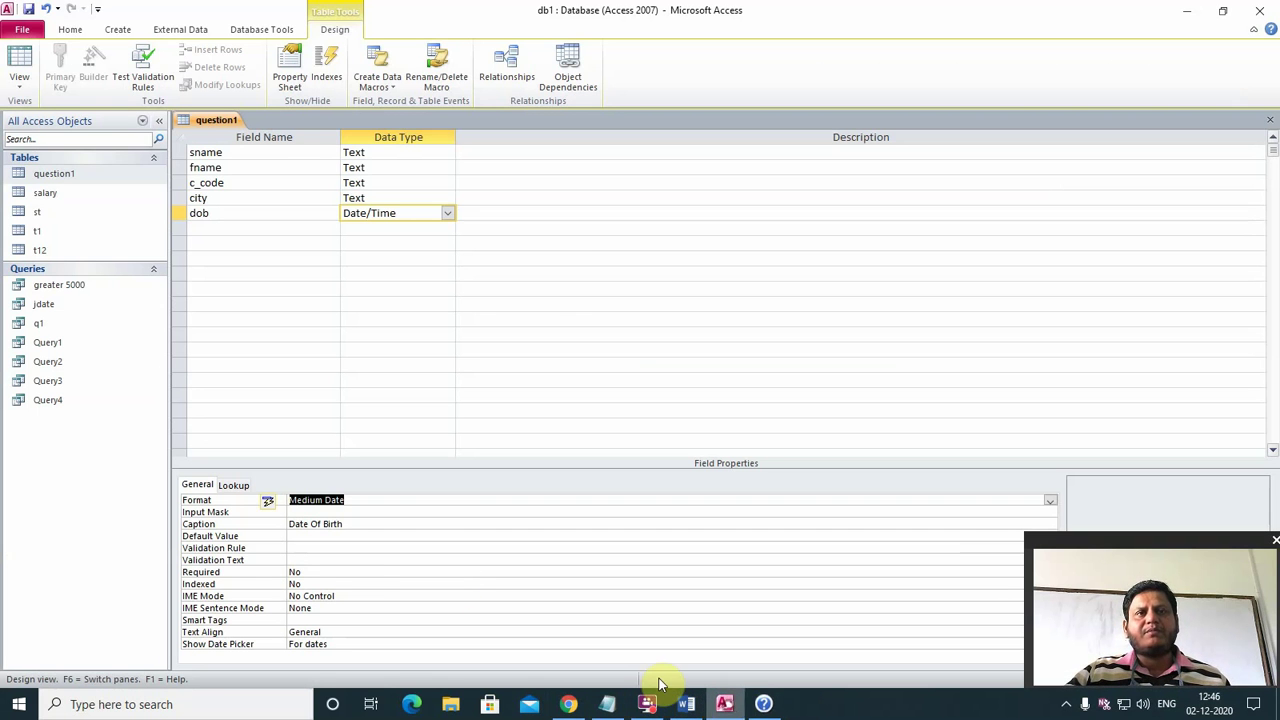
- Save and close the table design containing the dob field, and open question1's datasheet again
click(1269, 120)
click(582, 393)
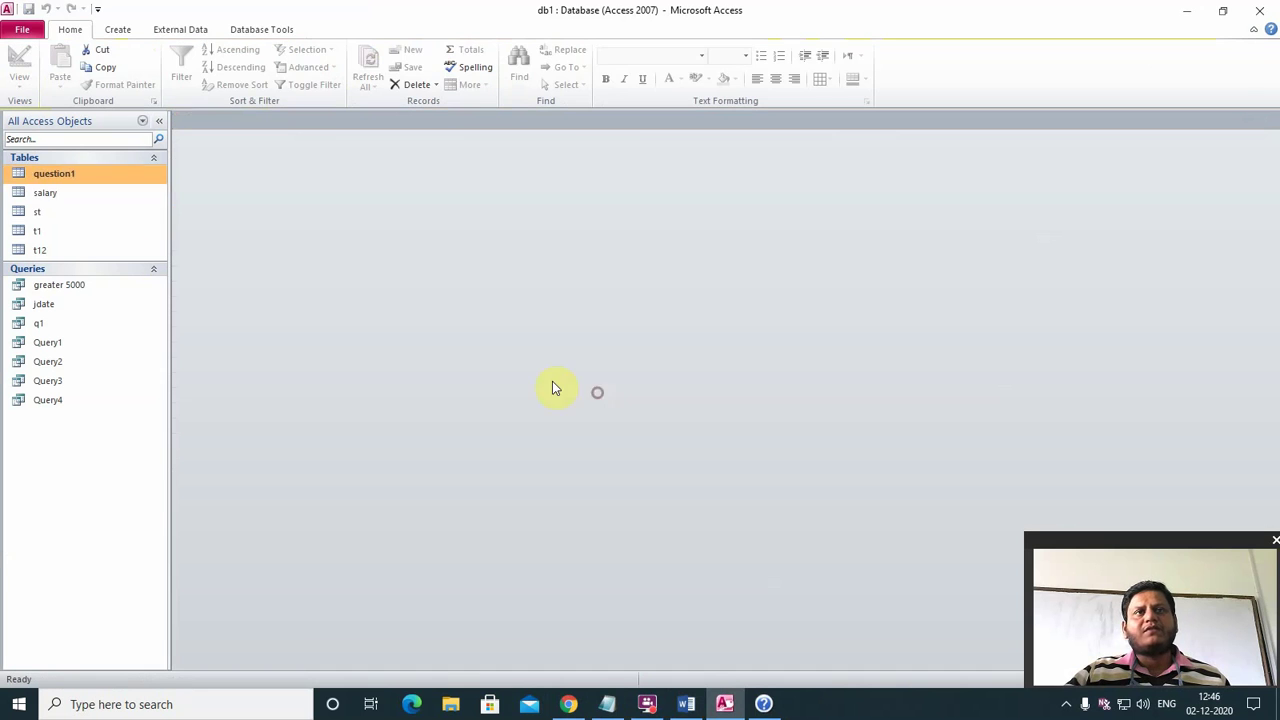
double_click(40, 176)
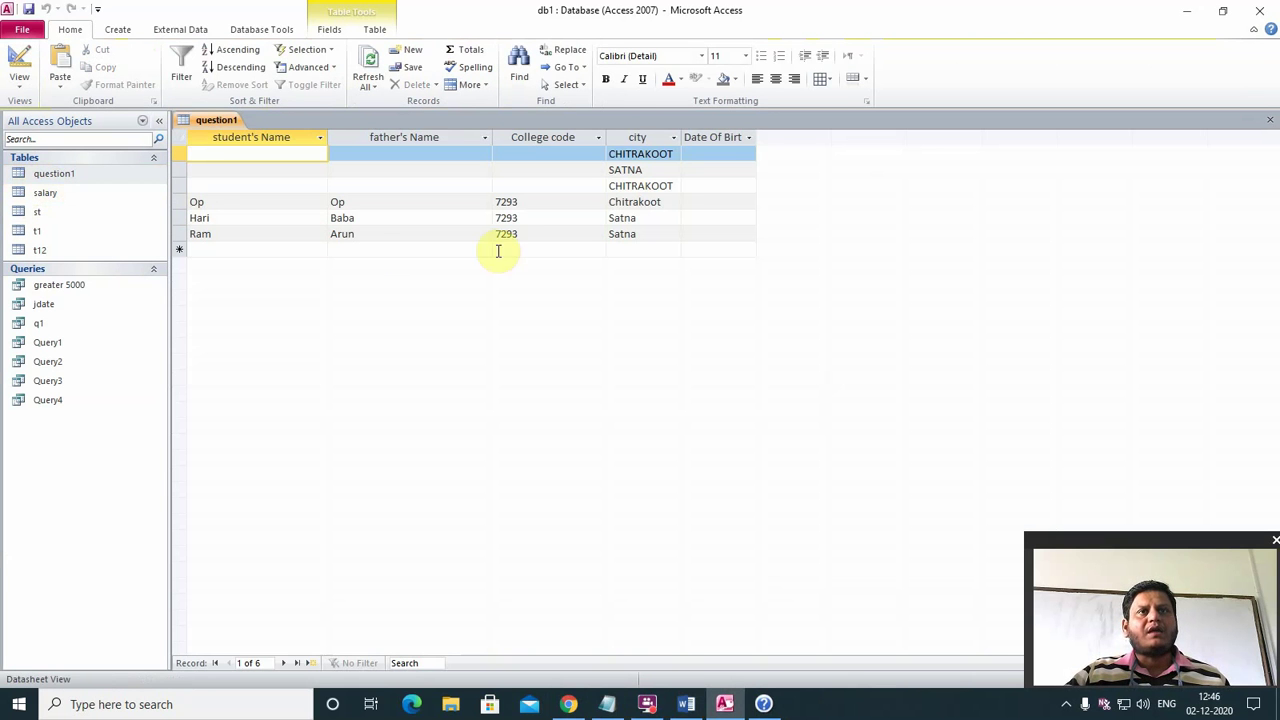
- Pick a date of birth for the first record from the calendar and commit the entry
click(721, 155)
click(764, 154)
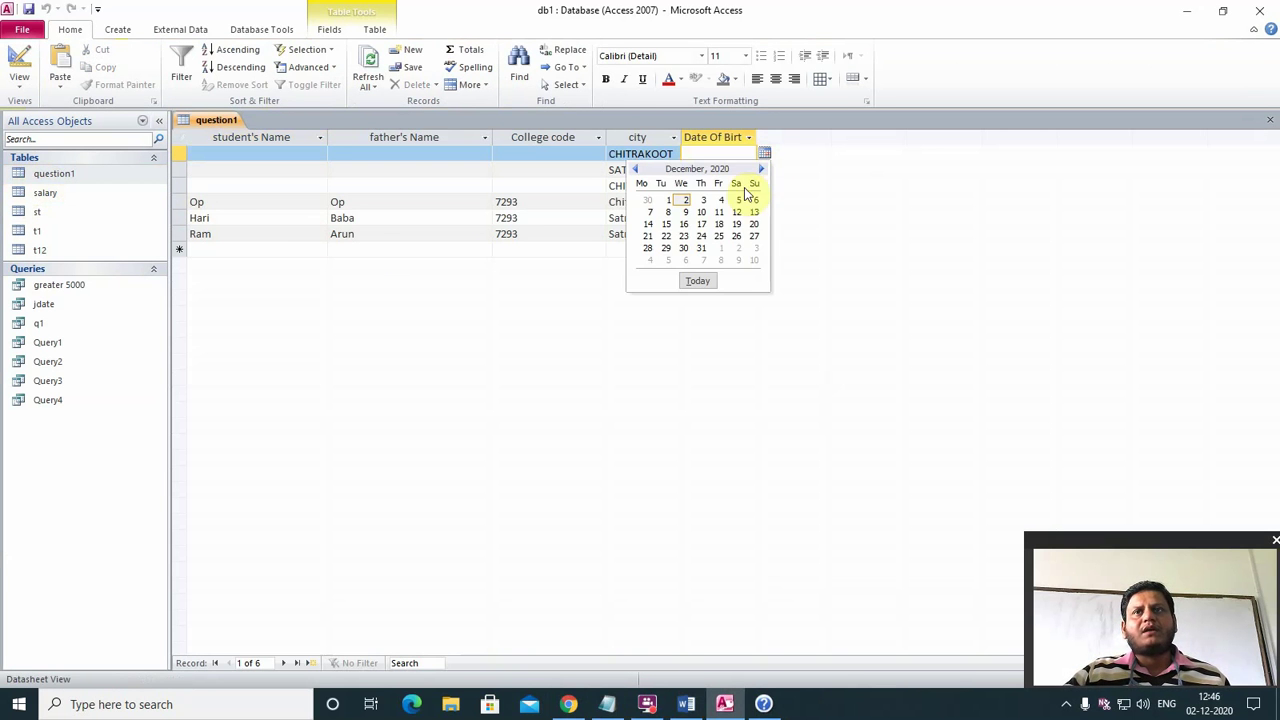
click(715, 200)
click(721, 170)
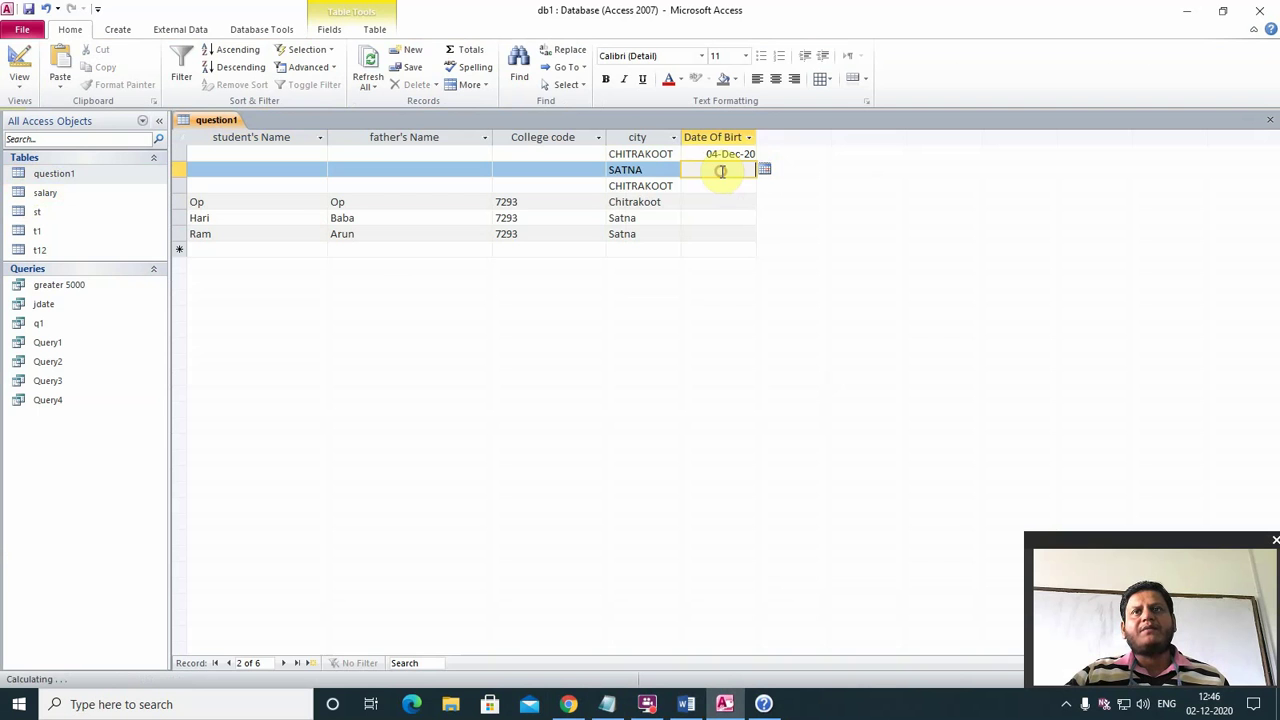
- Widen the Date Of Birth column until its full caption fits, and center the column's values
drag(758, 133, 823, 160)
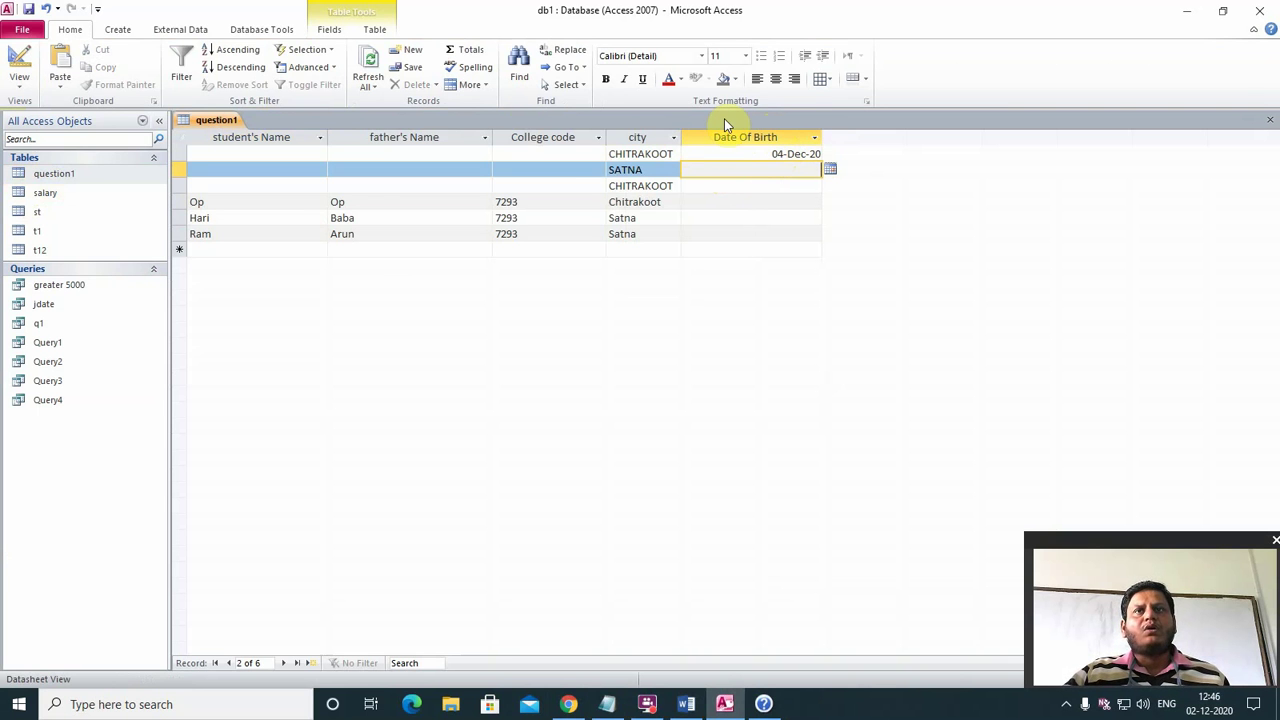
click(776, 78)
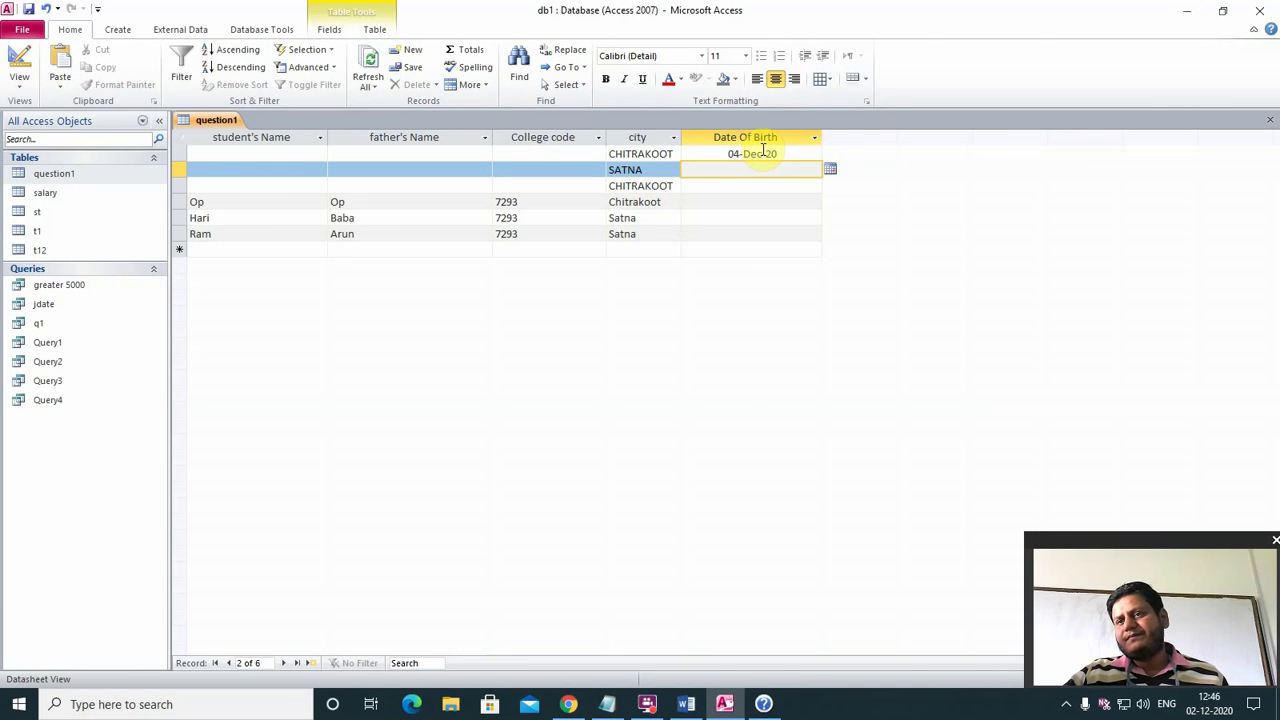
- Check the Sub1 to sub5 requirement in the Word document, return to Access, and close question1 with its layout changes saved
click(683, 706)
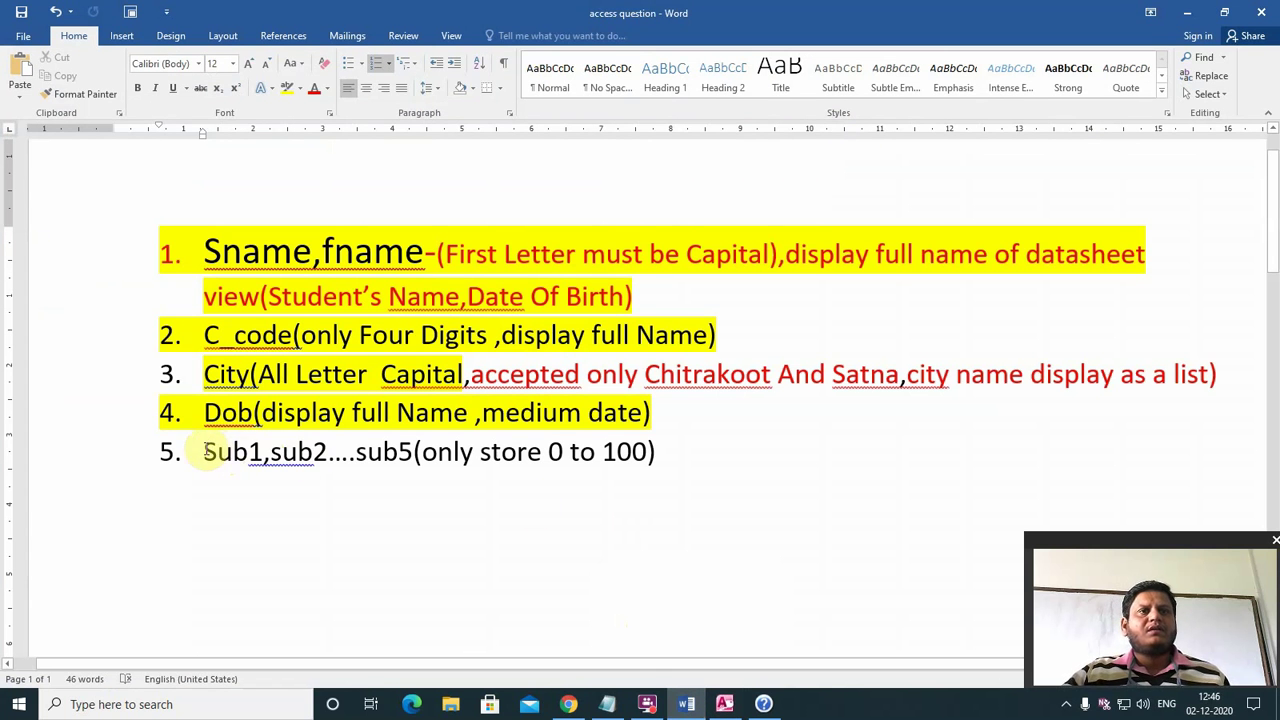
drag(206, 451, 666, 451)
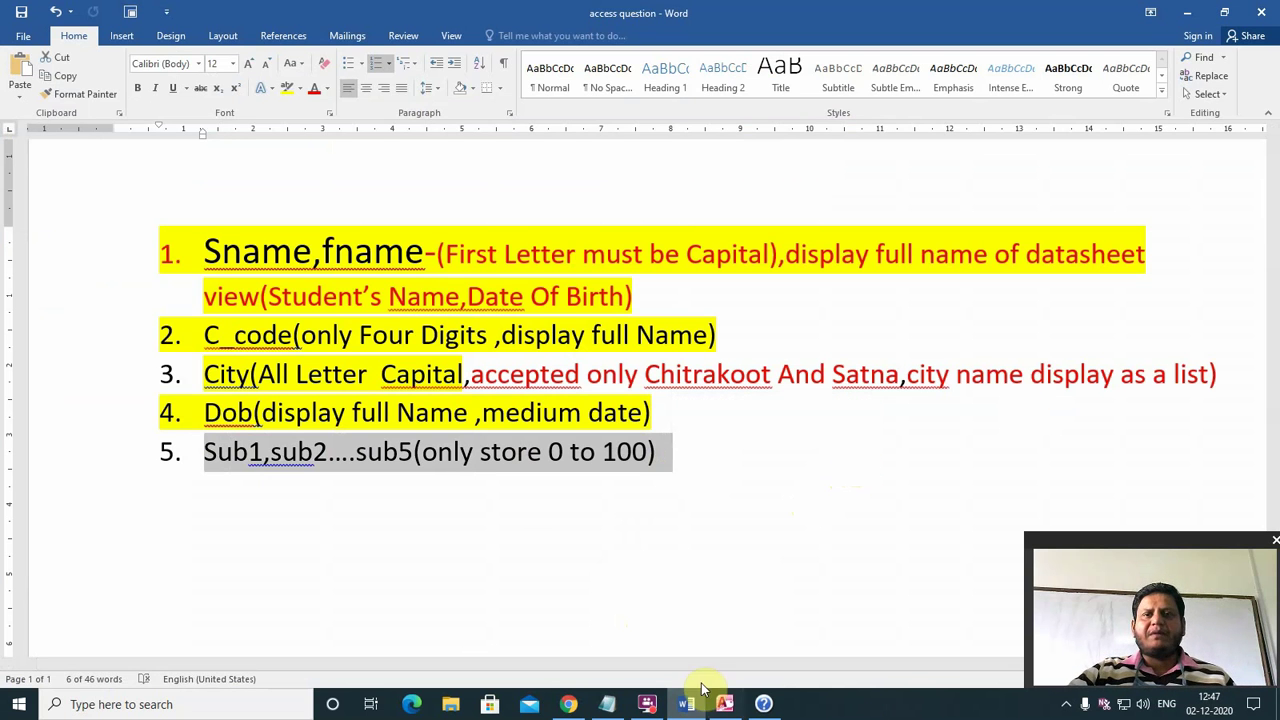
click(725, 704)
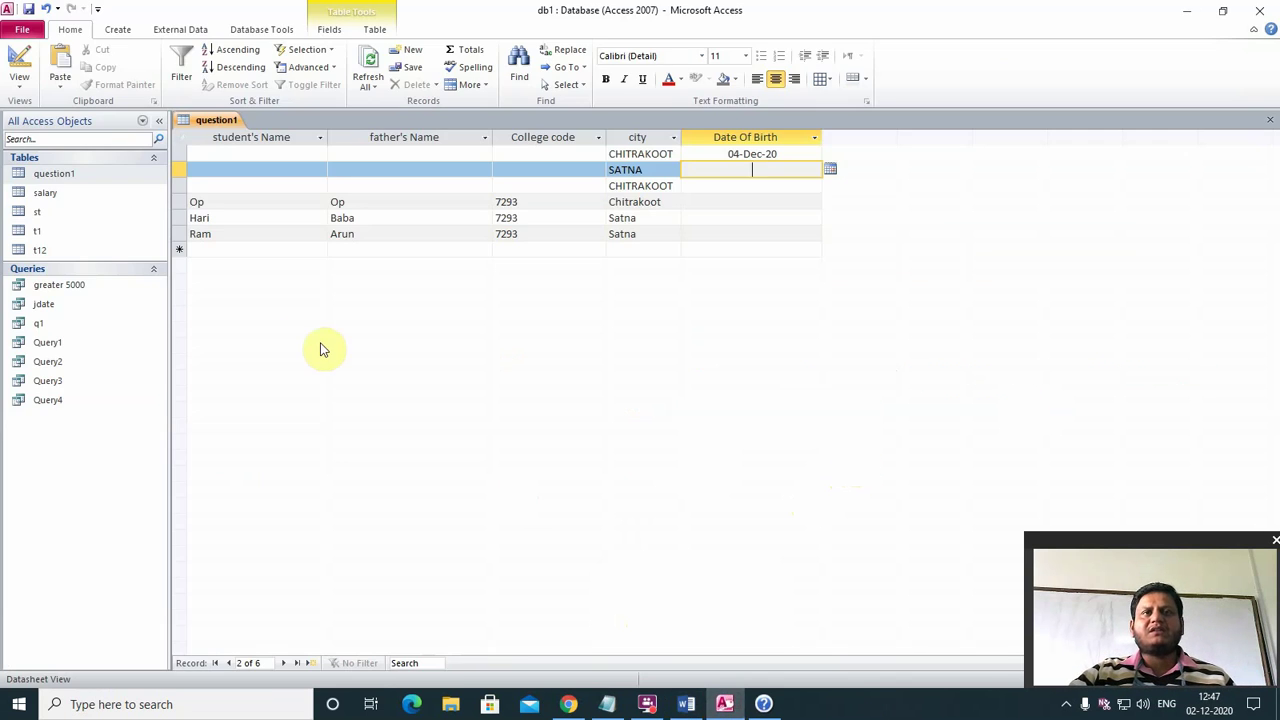
click(1268, 119)
click(574, 394)
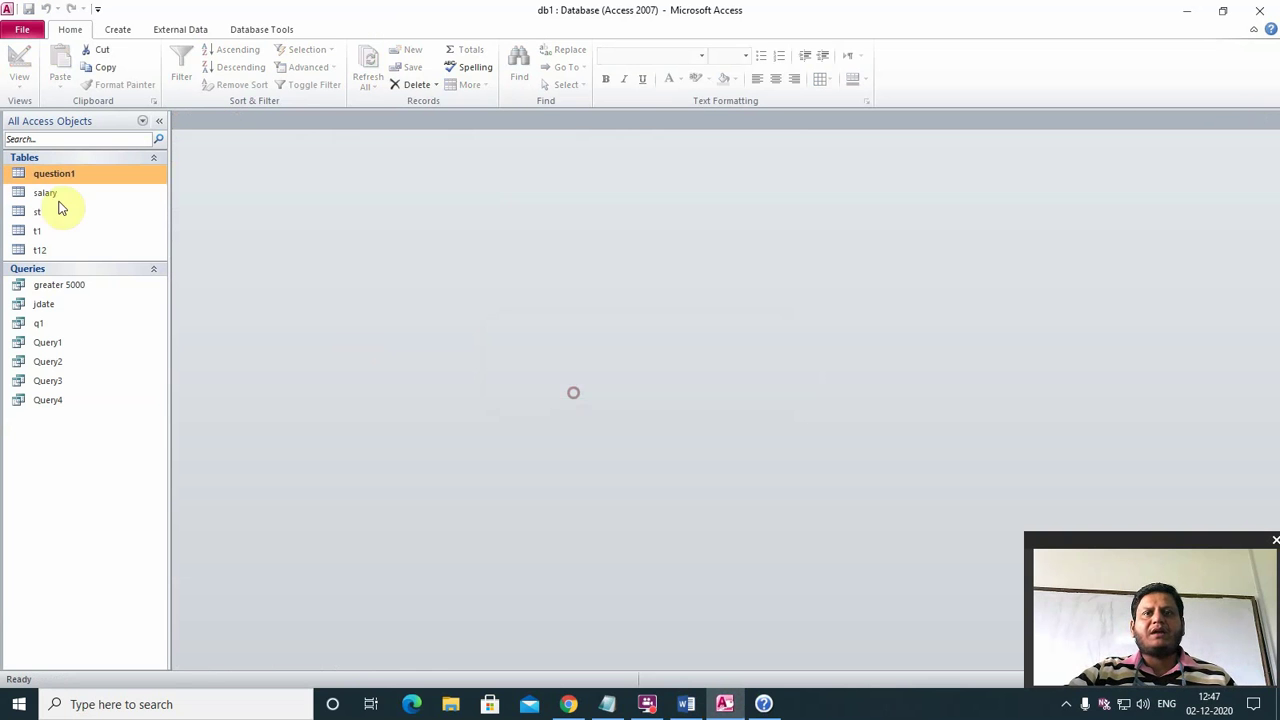
- Show question1 in Design view and add a sub1 field with the Number data type
right_click(29, 174)
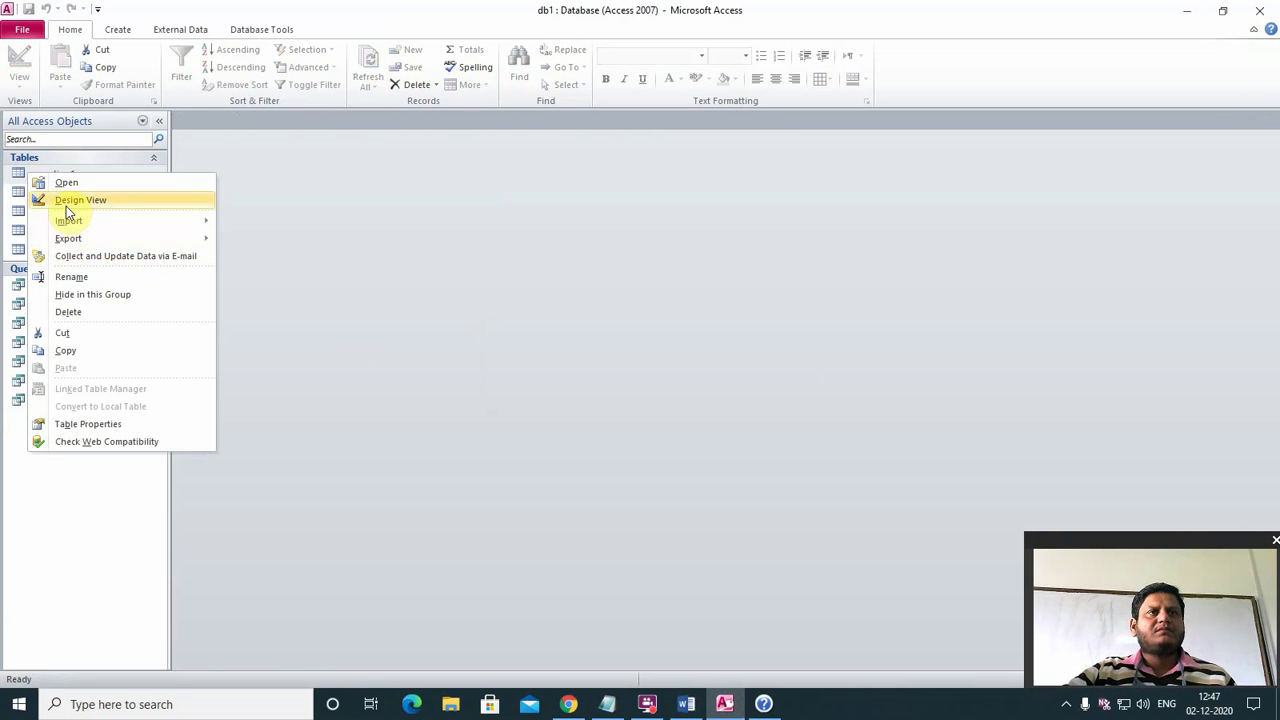
click(67, 204)
click(237, 229)
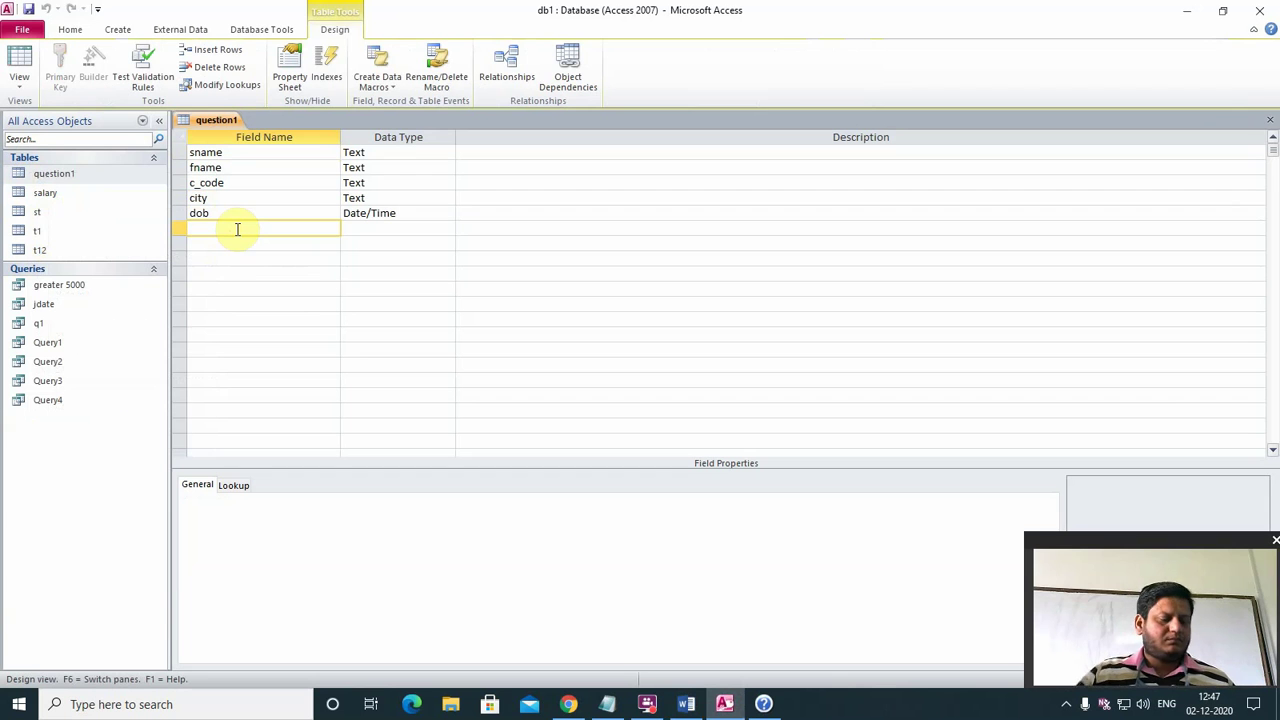
text(sub1)
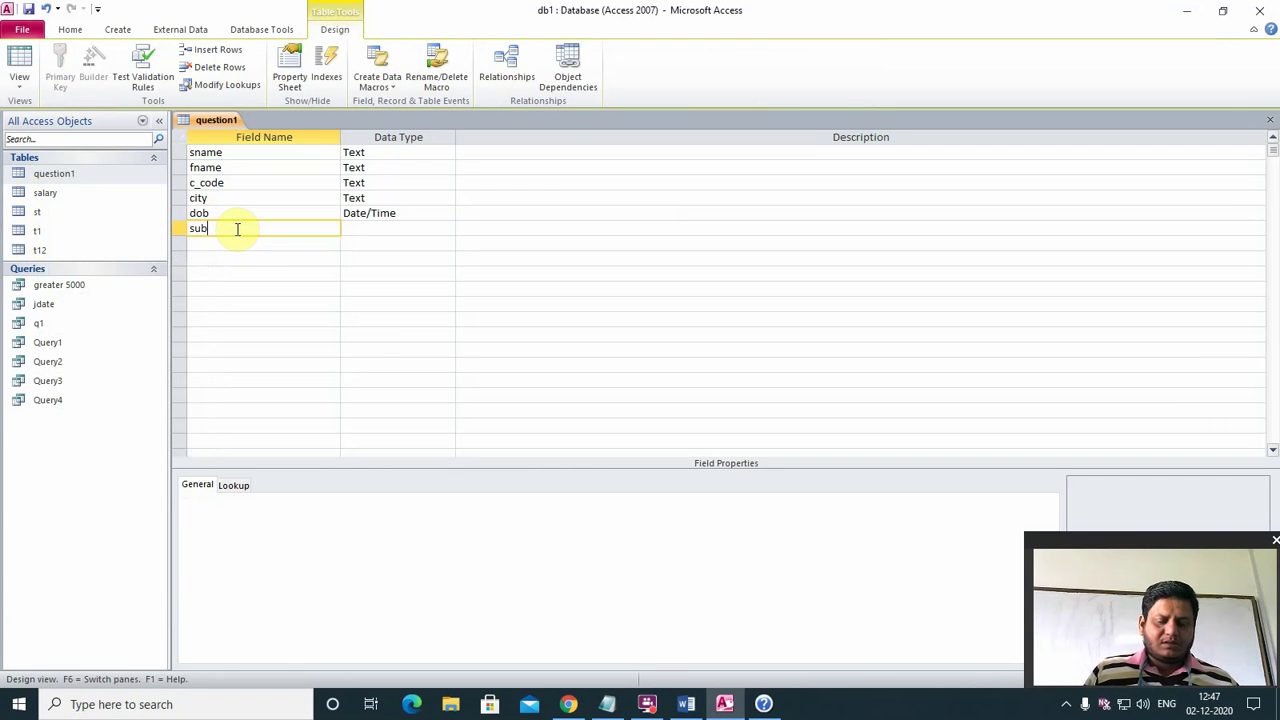
click(447, 232)
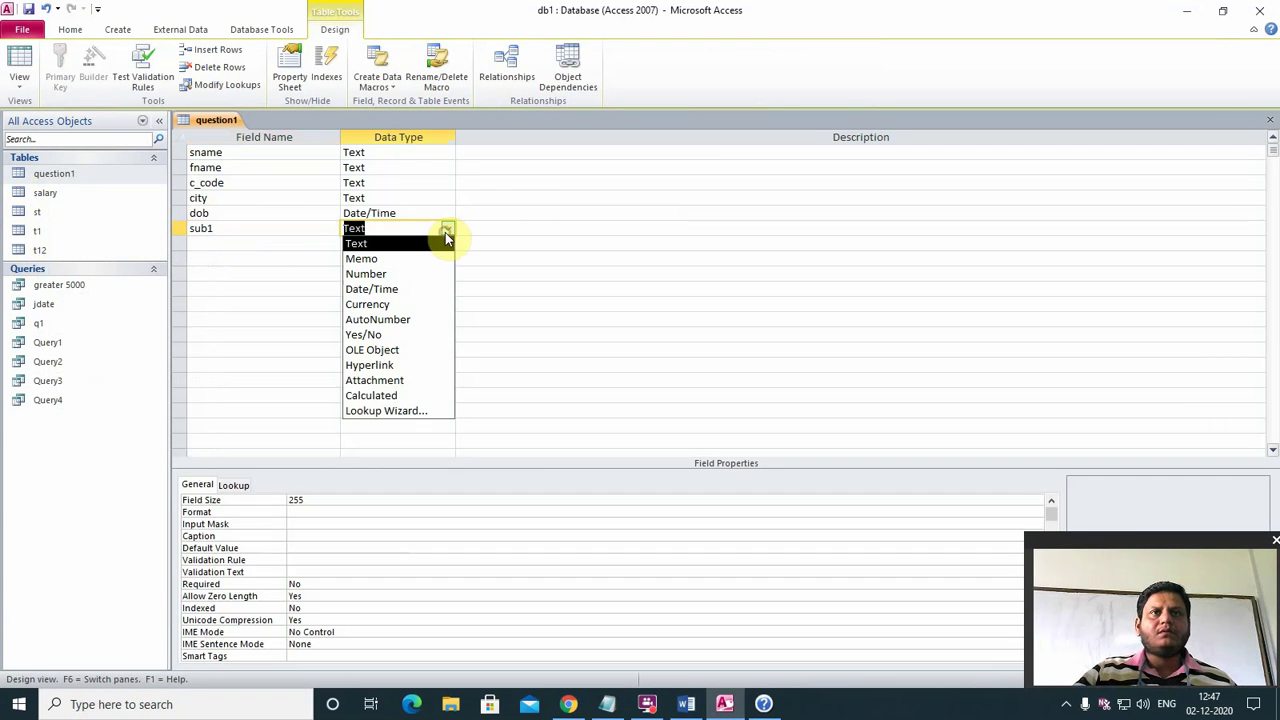
click(409, 274)
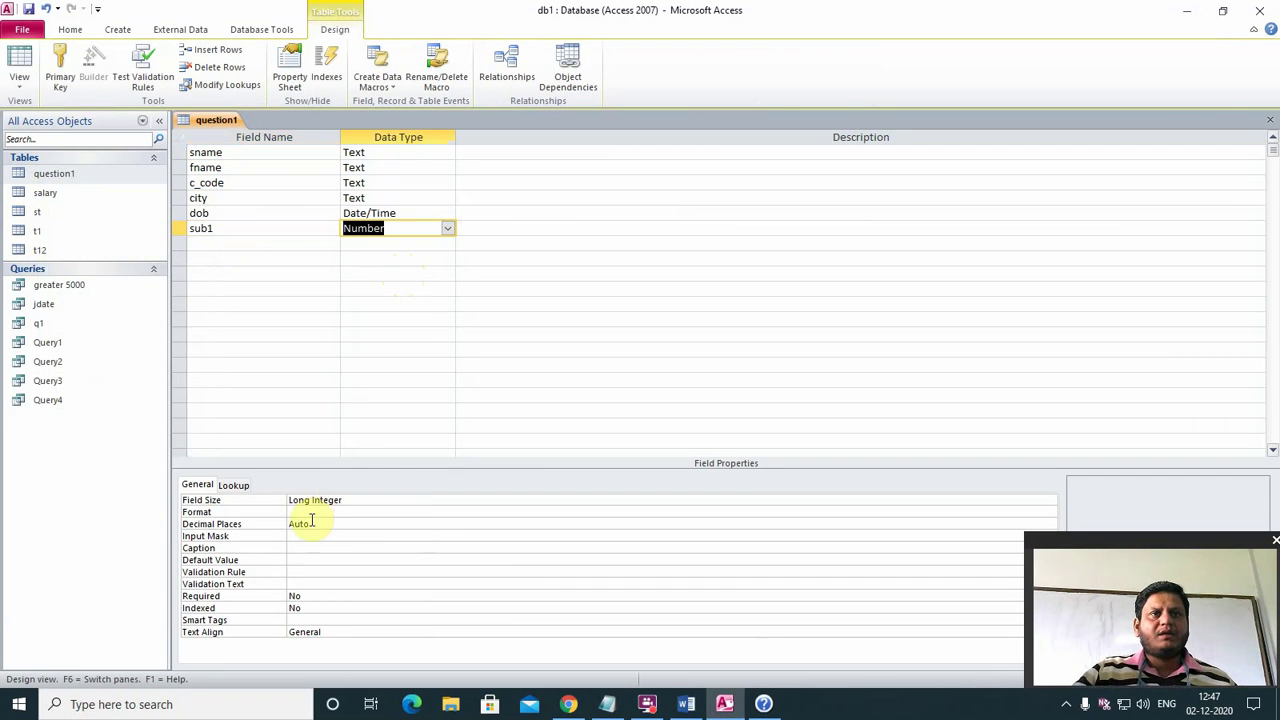
- Set the sub1 field's Validation Rule to between 0 and 100
click(298, 573)
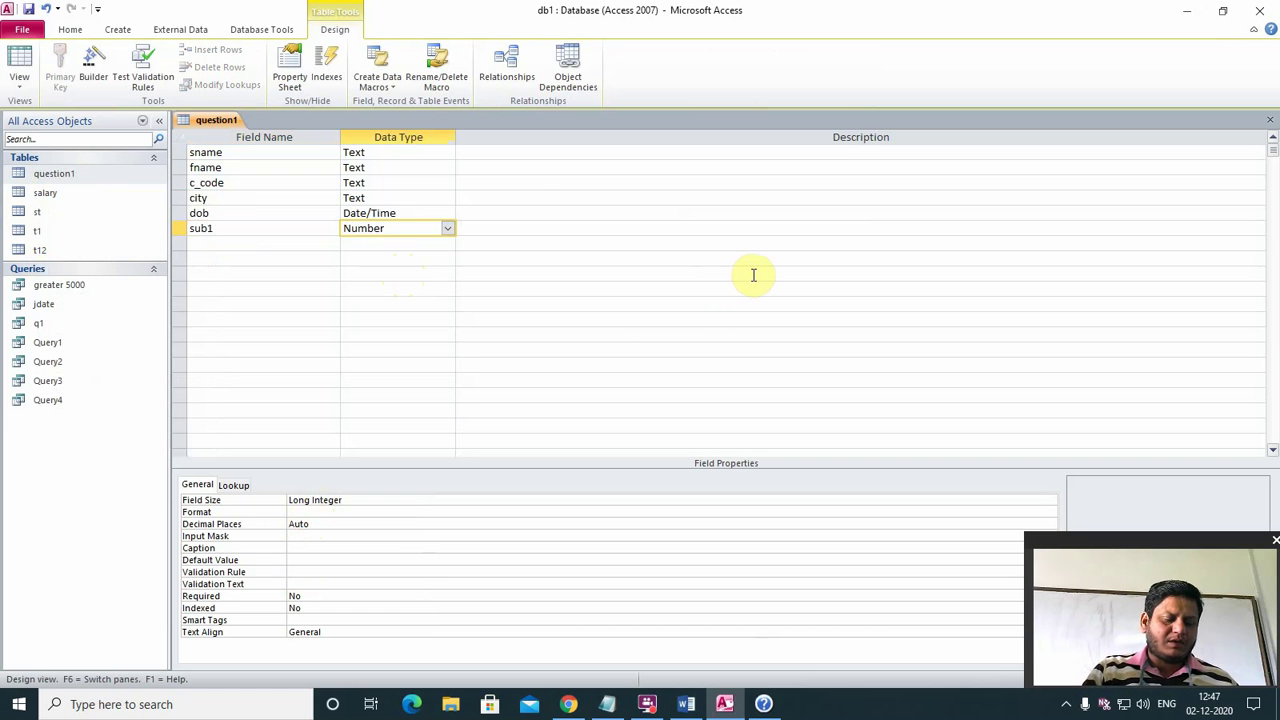
text(be)
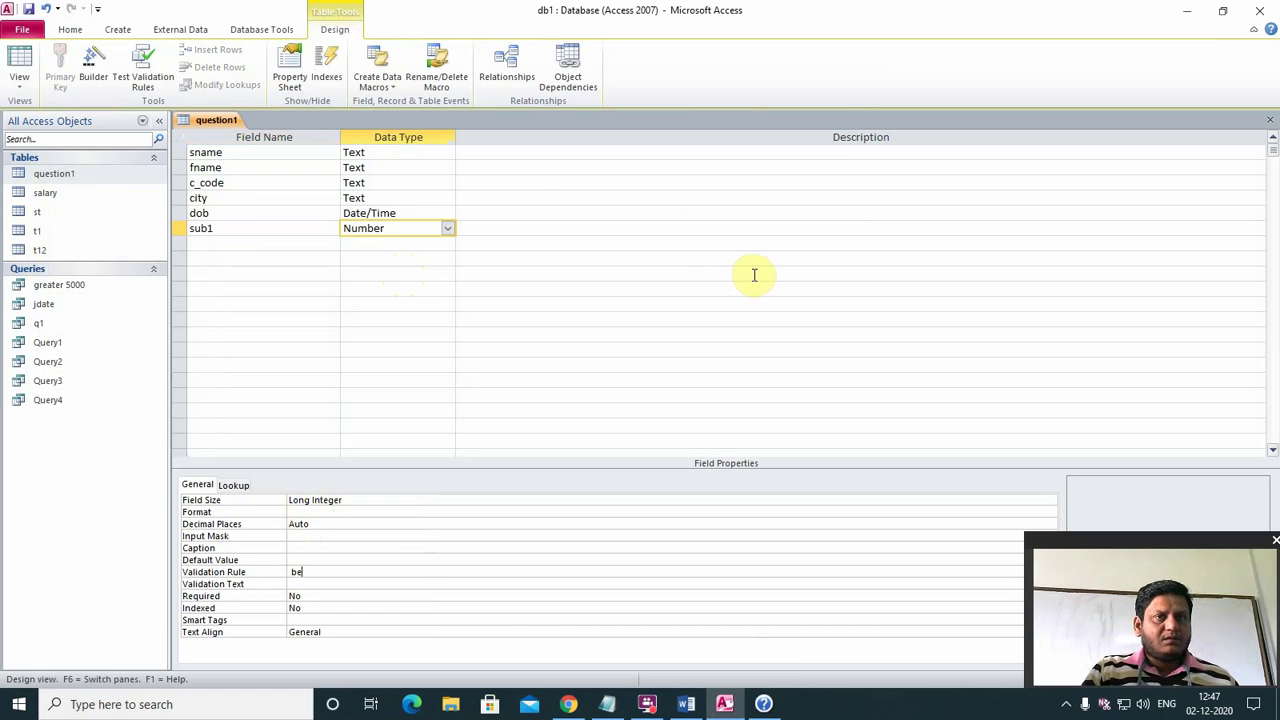
text(tween)
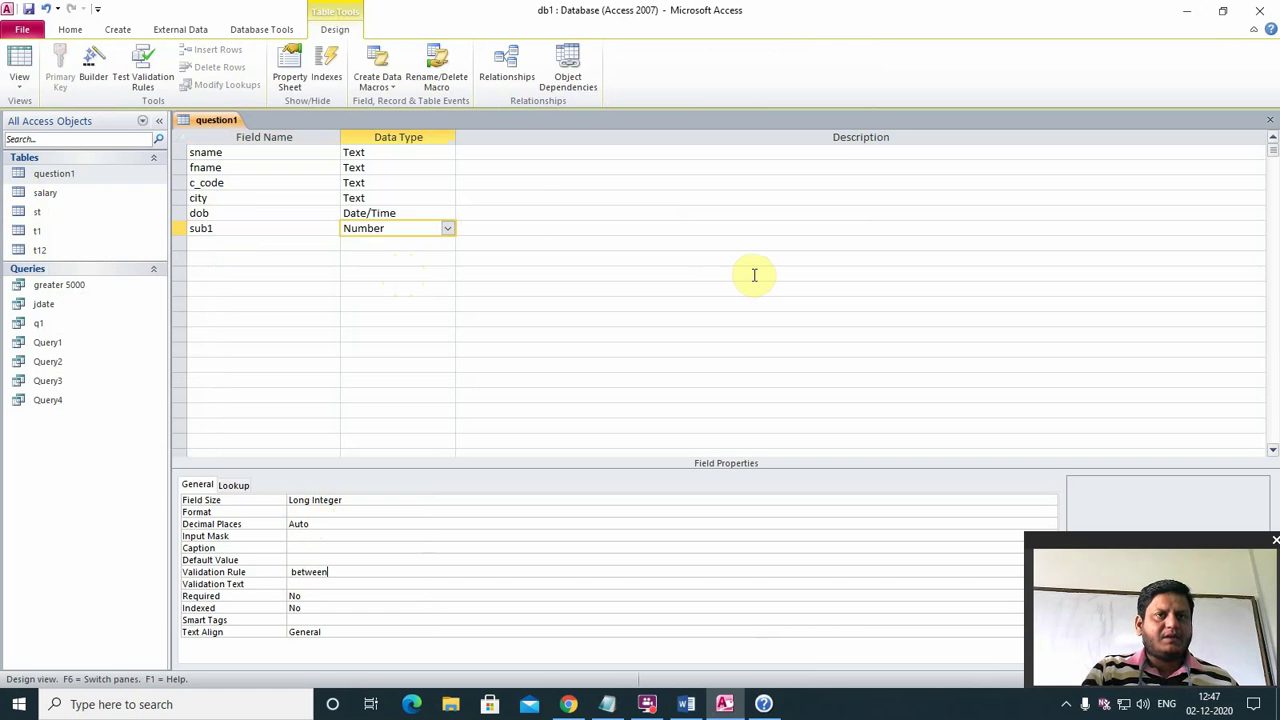
text( 0 and )
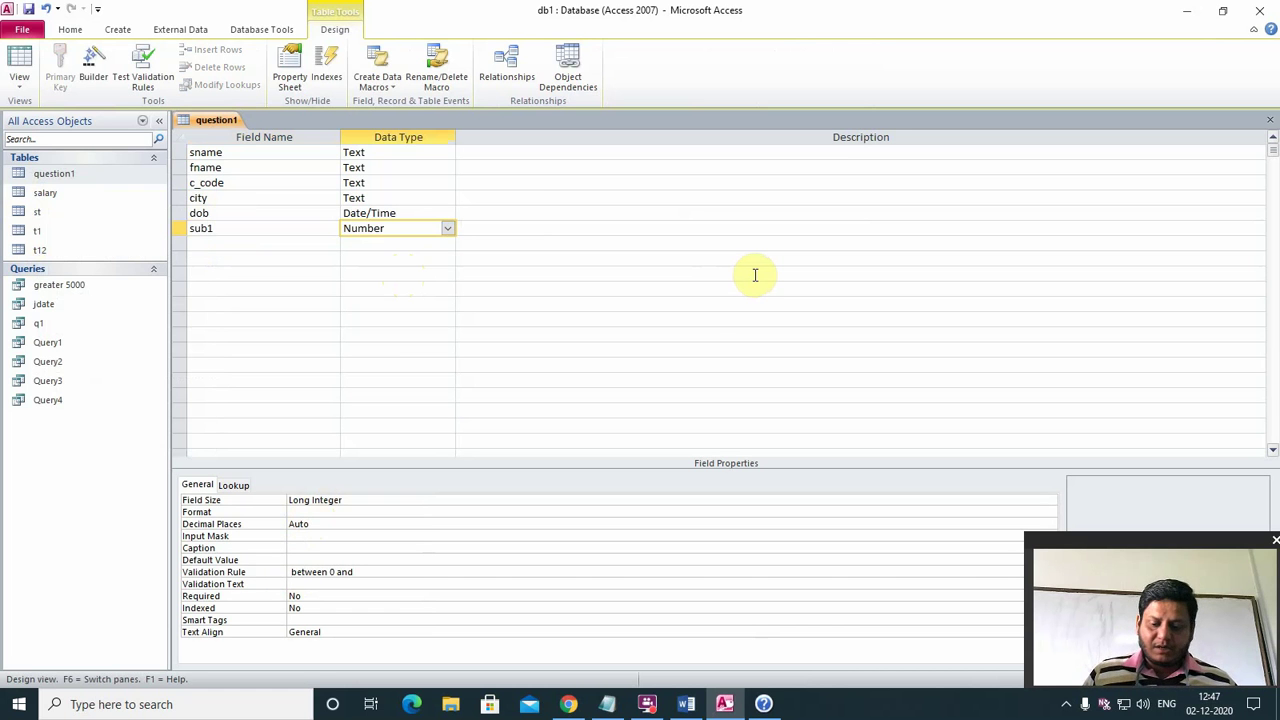
text(100)
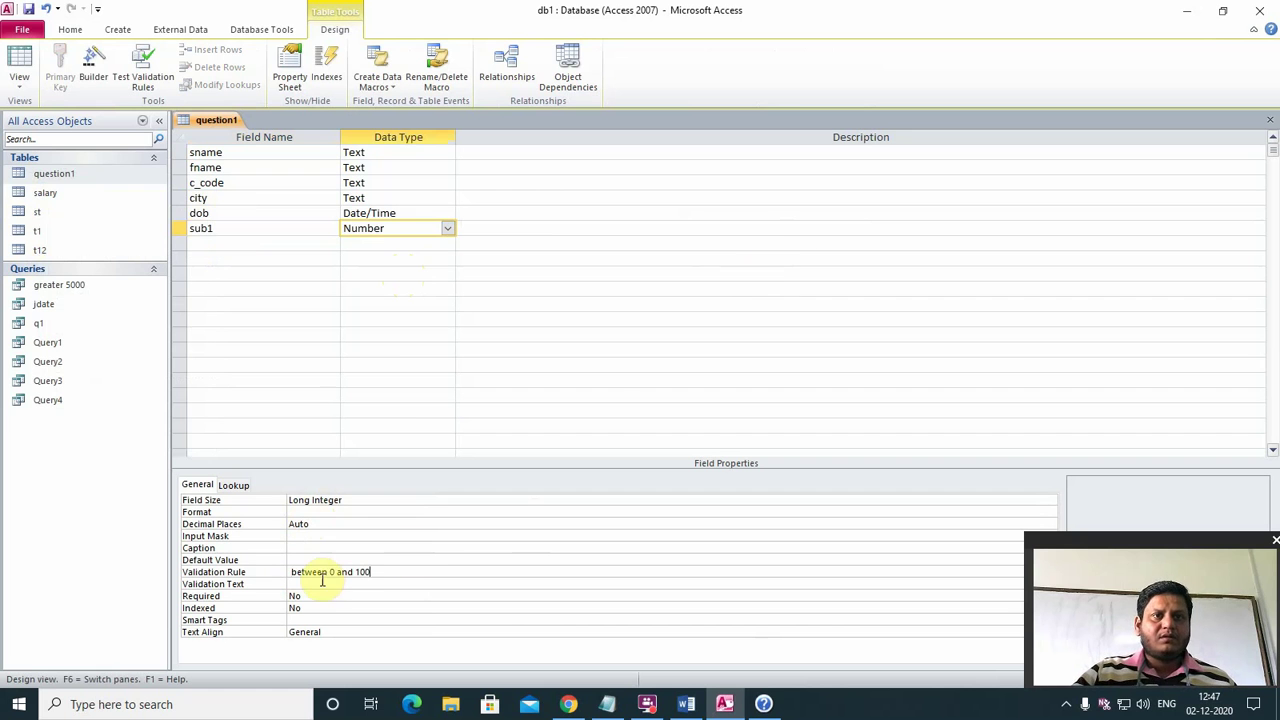
- Set the sub1 field's Validation Text to Please Enter Valid Number
click(386, 541)
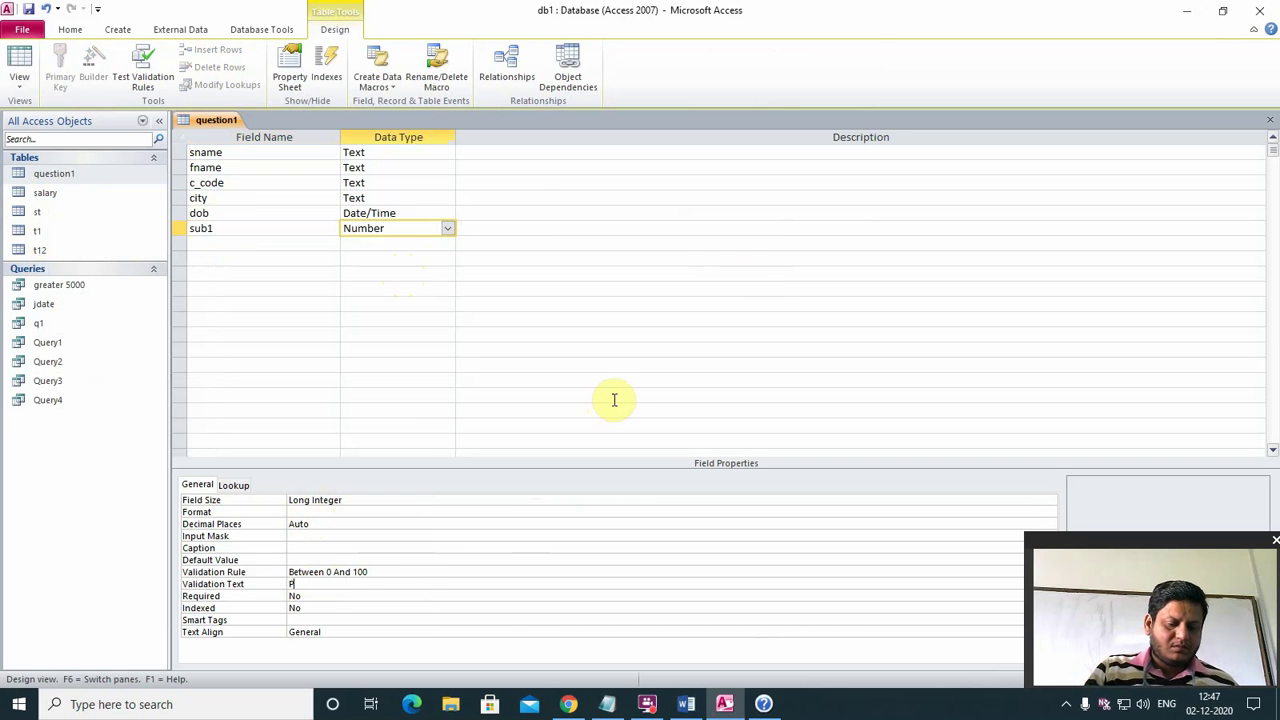
text(Please )
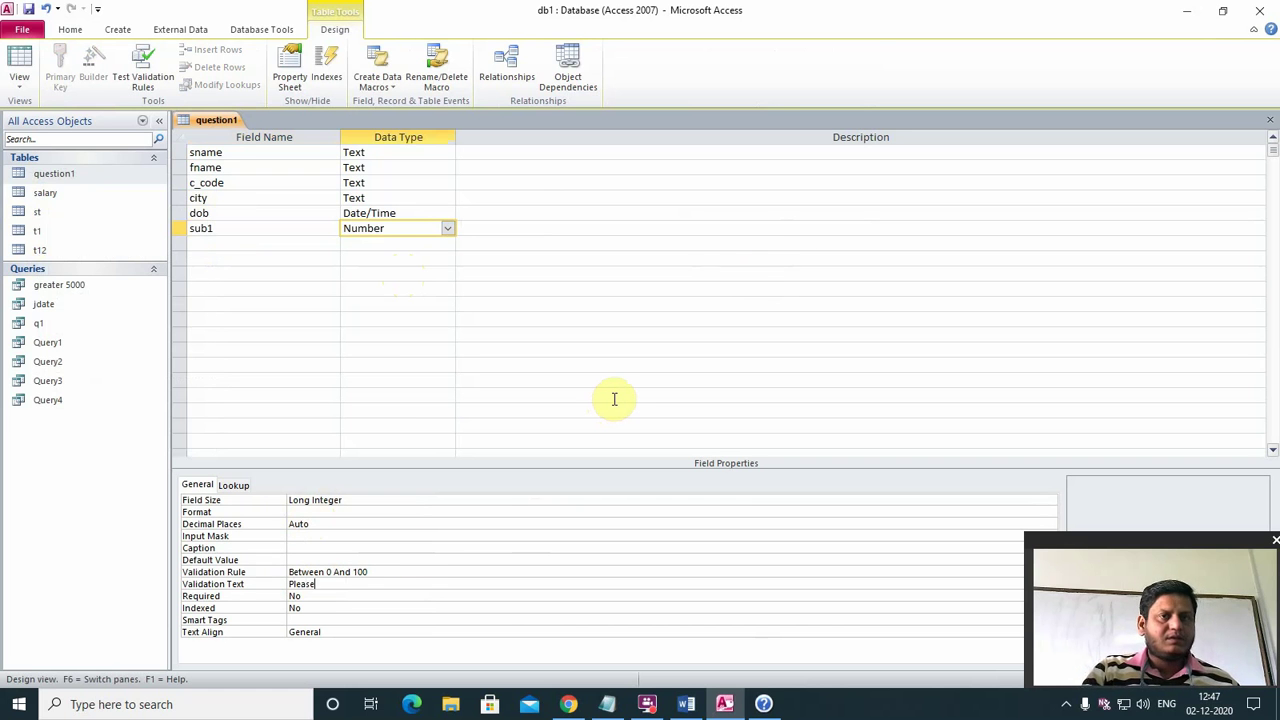
text(E)
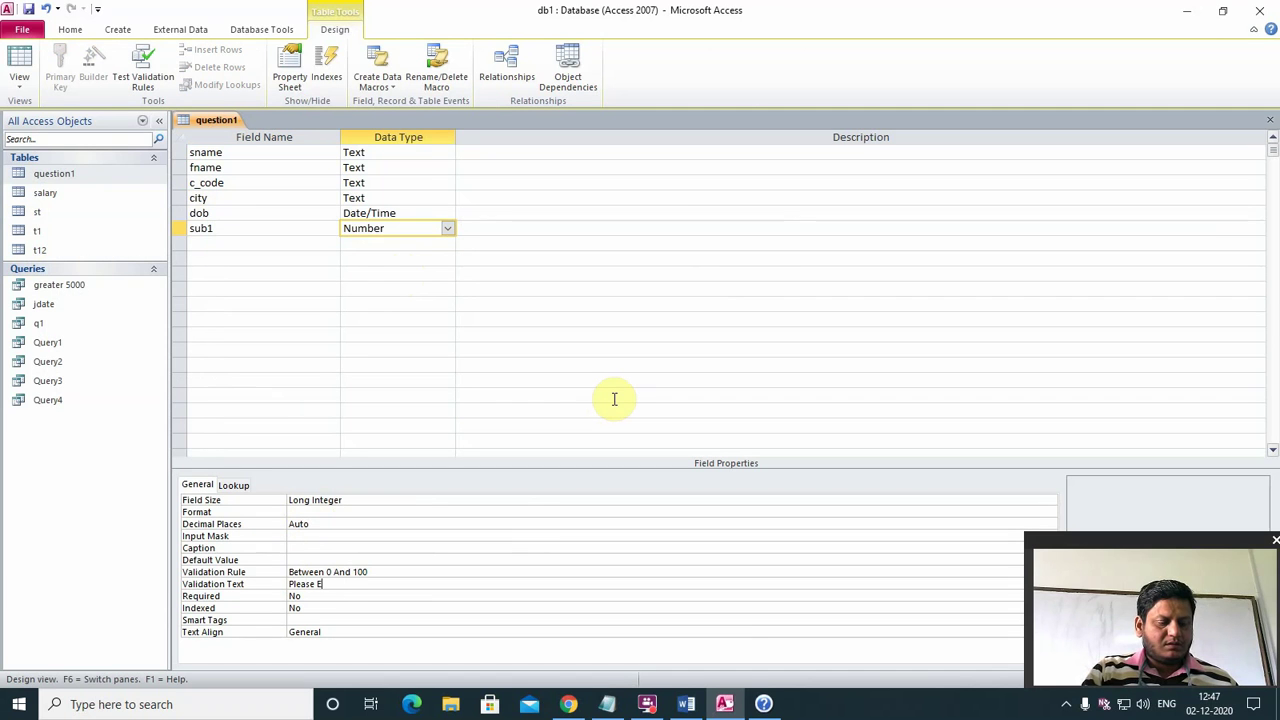
text(nter Valid )
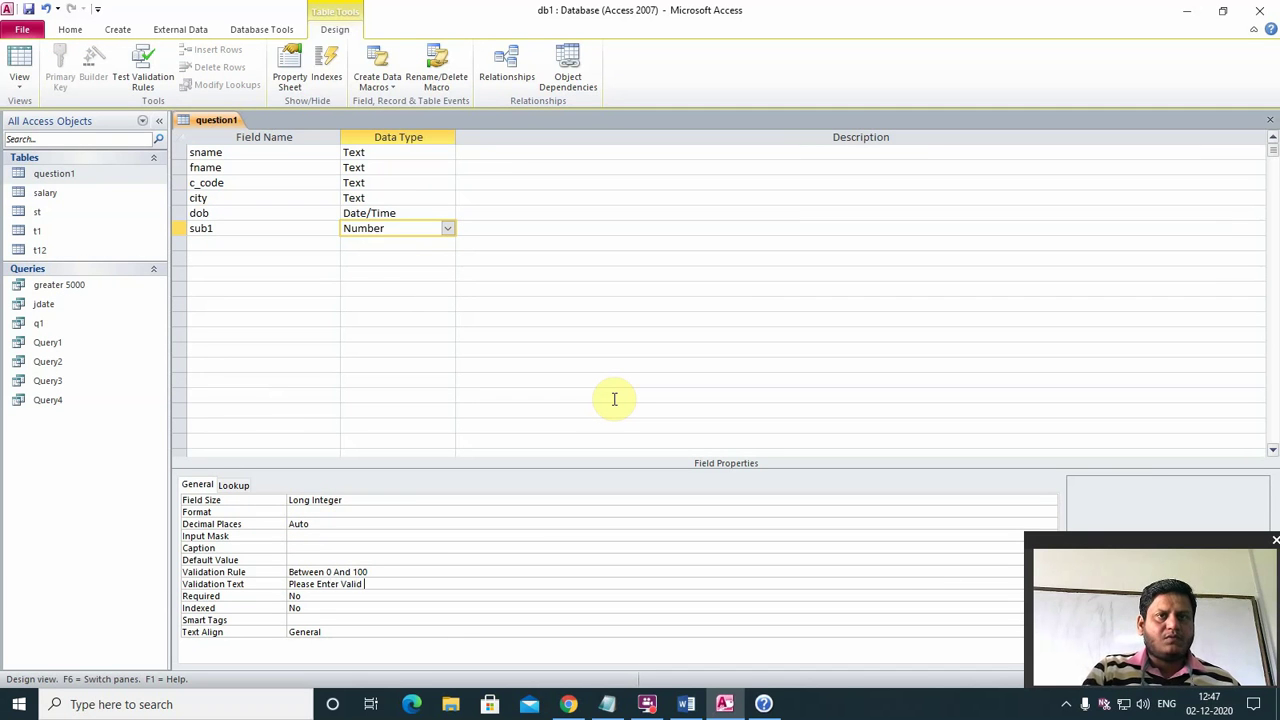
text(Number)
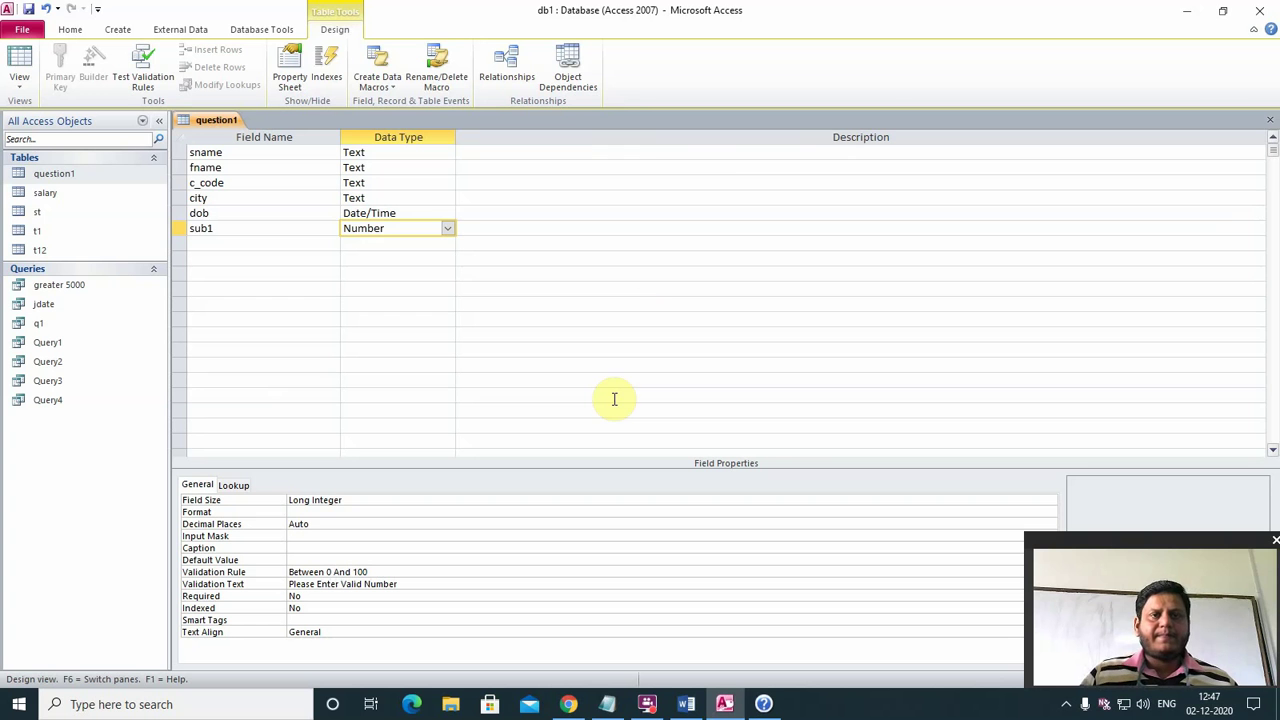
- Close and save the table design, testing existing data against the new rules, and reopen question1's datasheet
click(1268, 120)
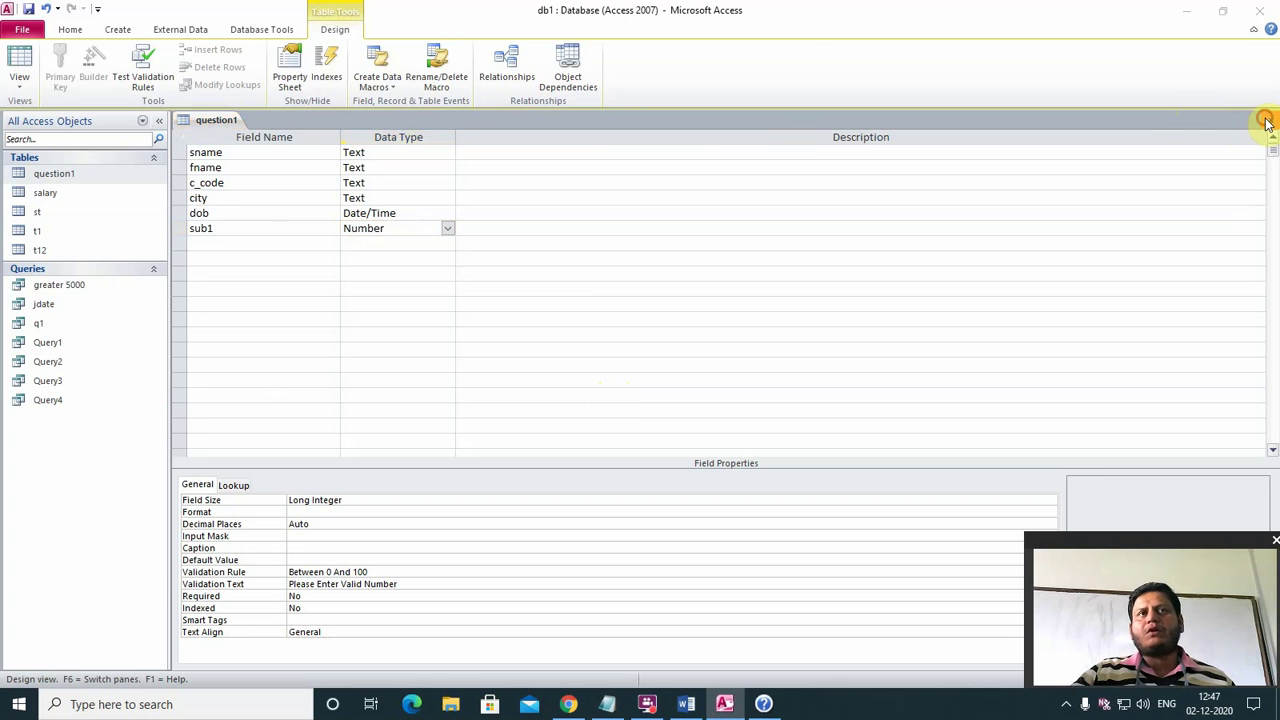
click(579, 395)
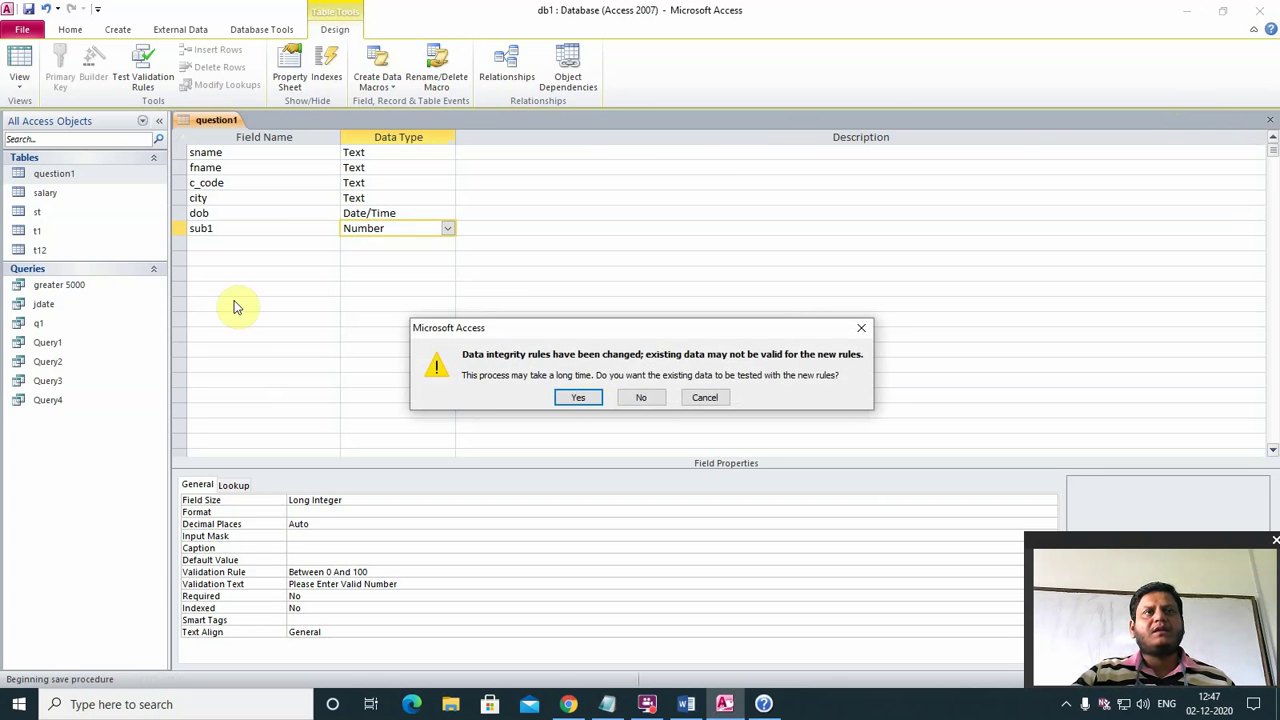
click(578, 397)
click(578, 409)
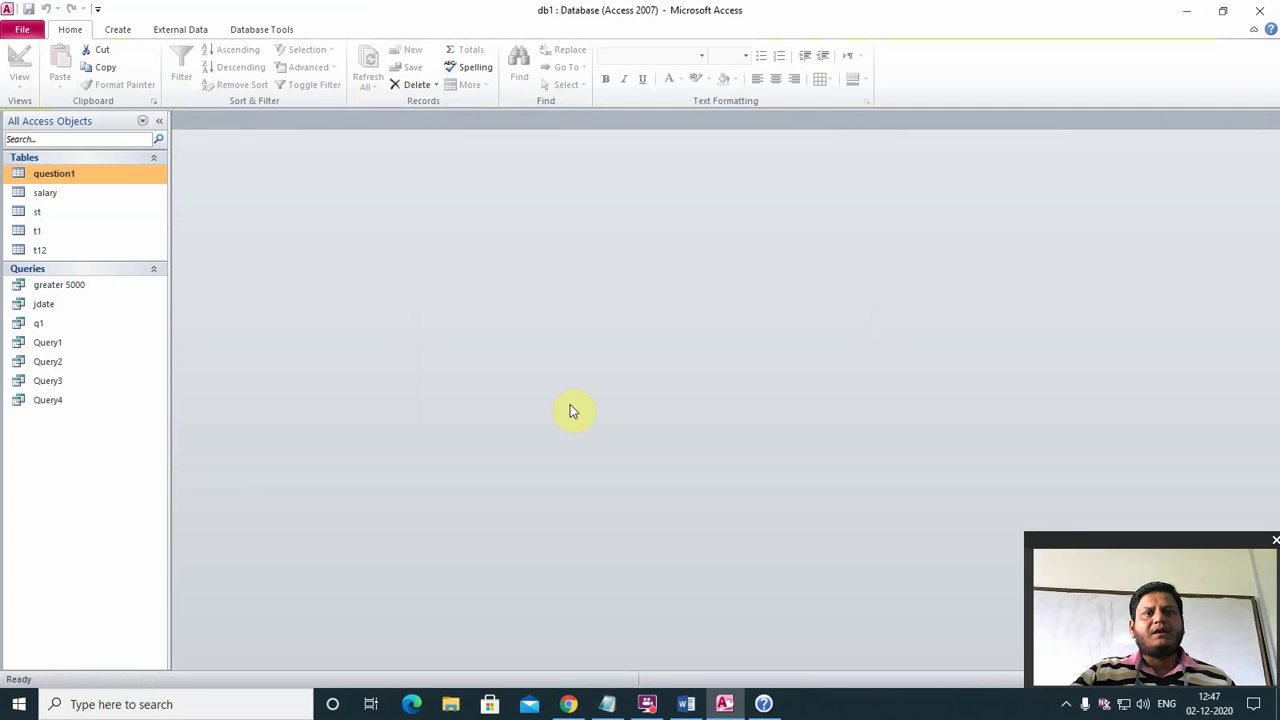
double_click(35, 176)
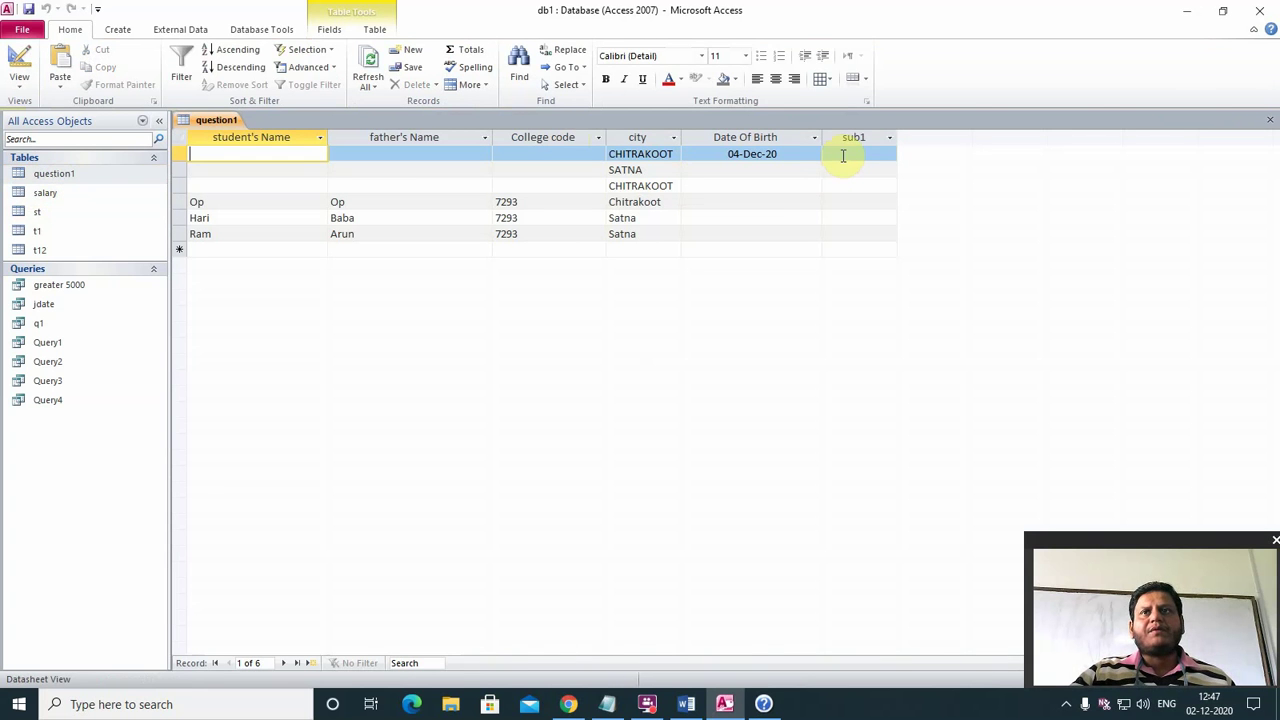
- Test the sub1 rule in the first record with 222, and replace that entry with 50
click(843, 155)
text(222)
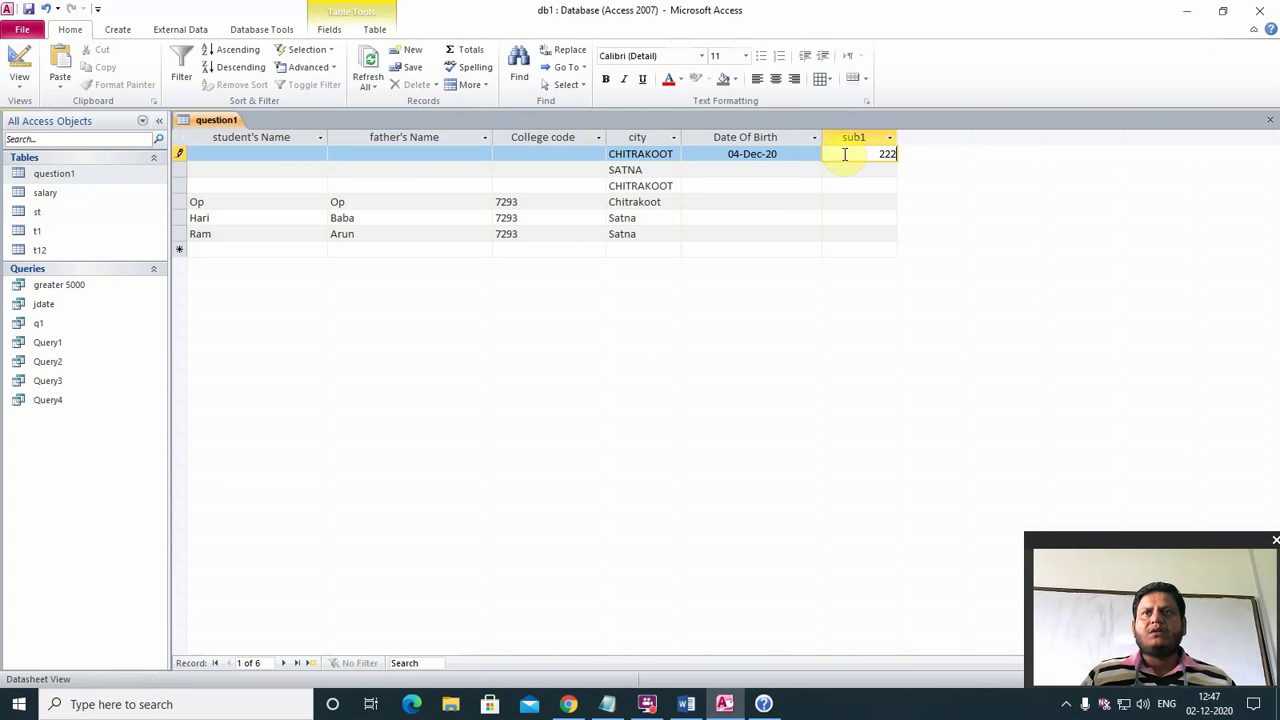
click(845, 158)
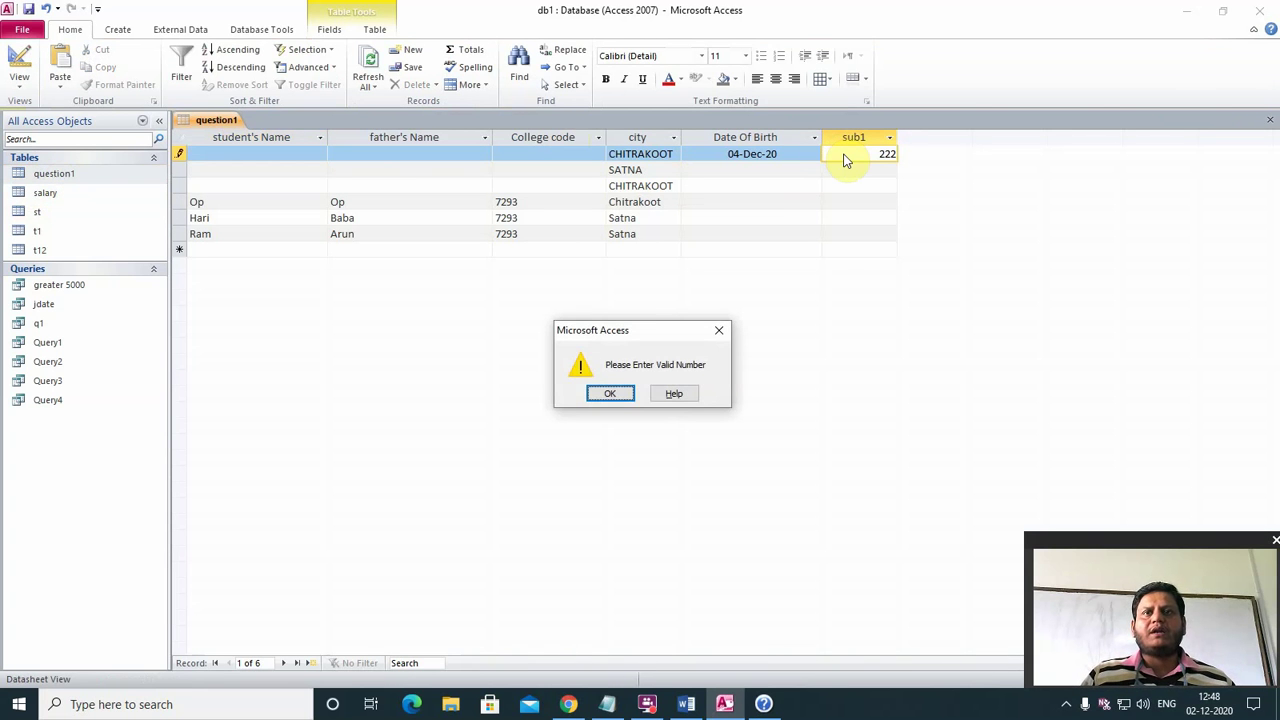
key(Return)
key(BackSpace)
key(BackSpace)
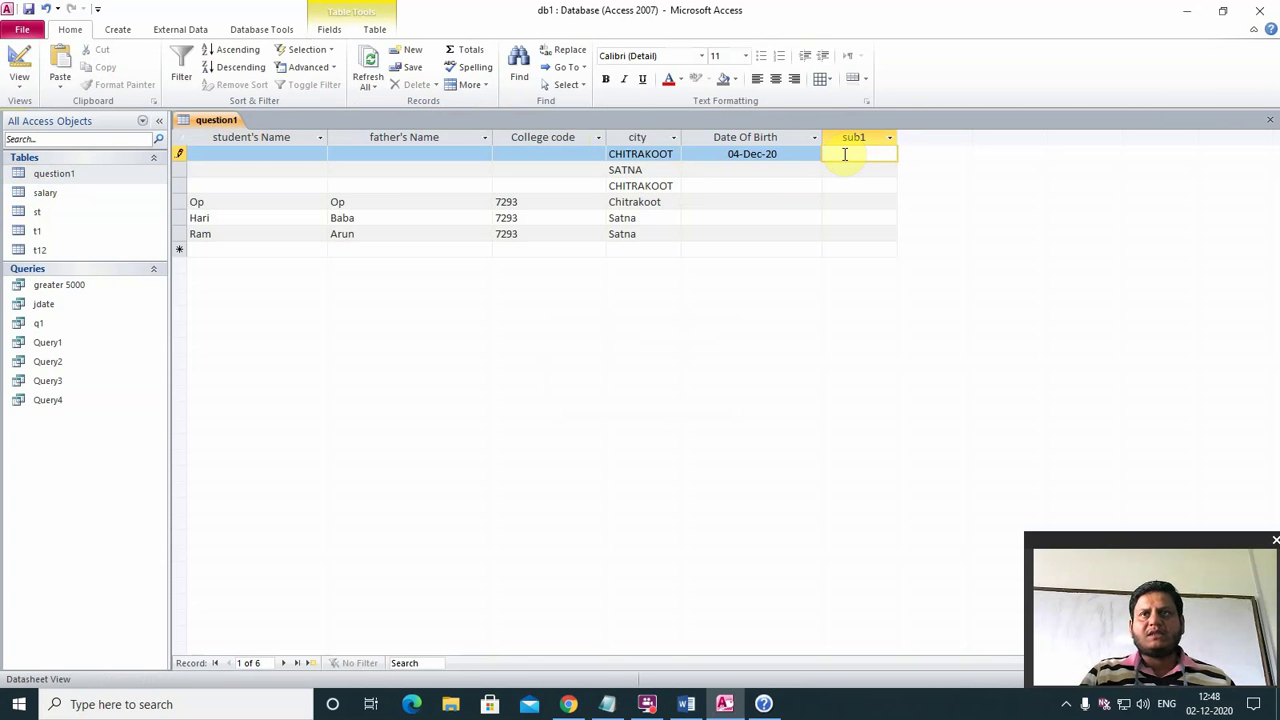
text(50)
key(Down)
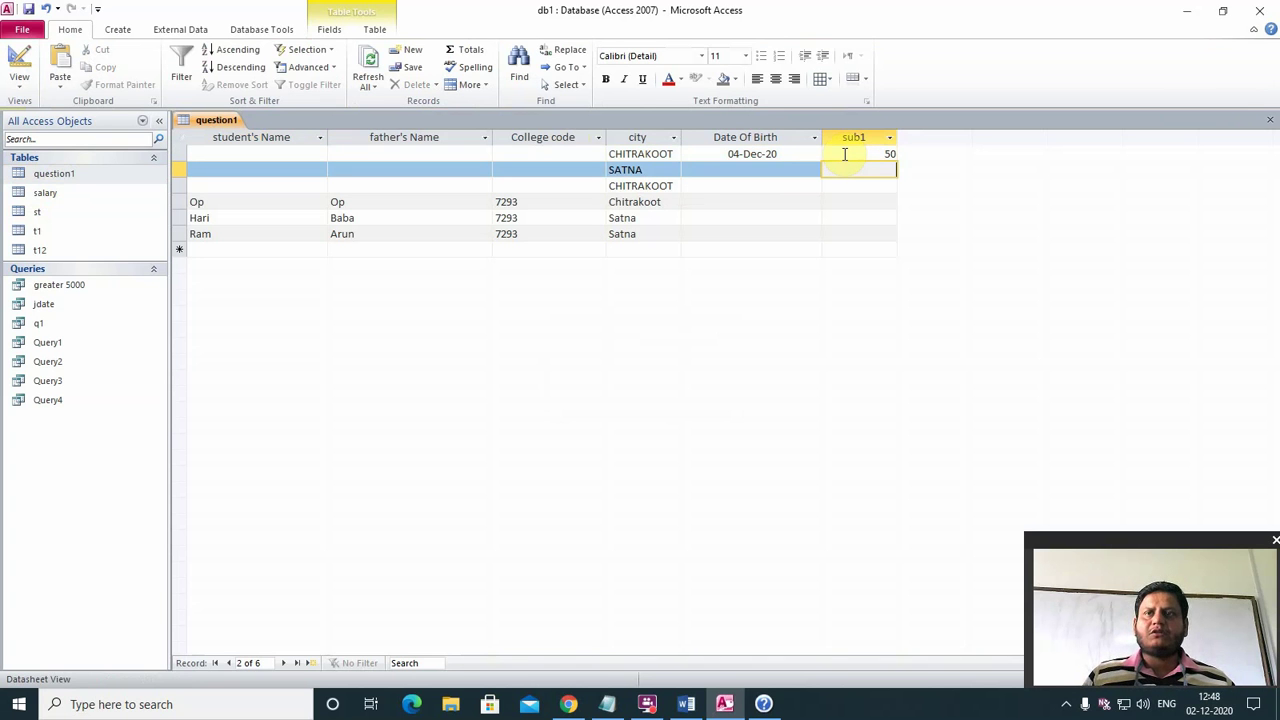
- Test the sub1 rule in the second record with -5, and replace that entry with 12
text(-5)
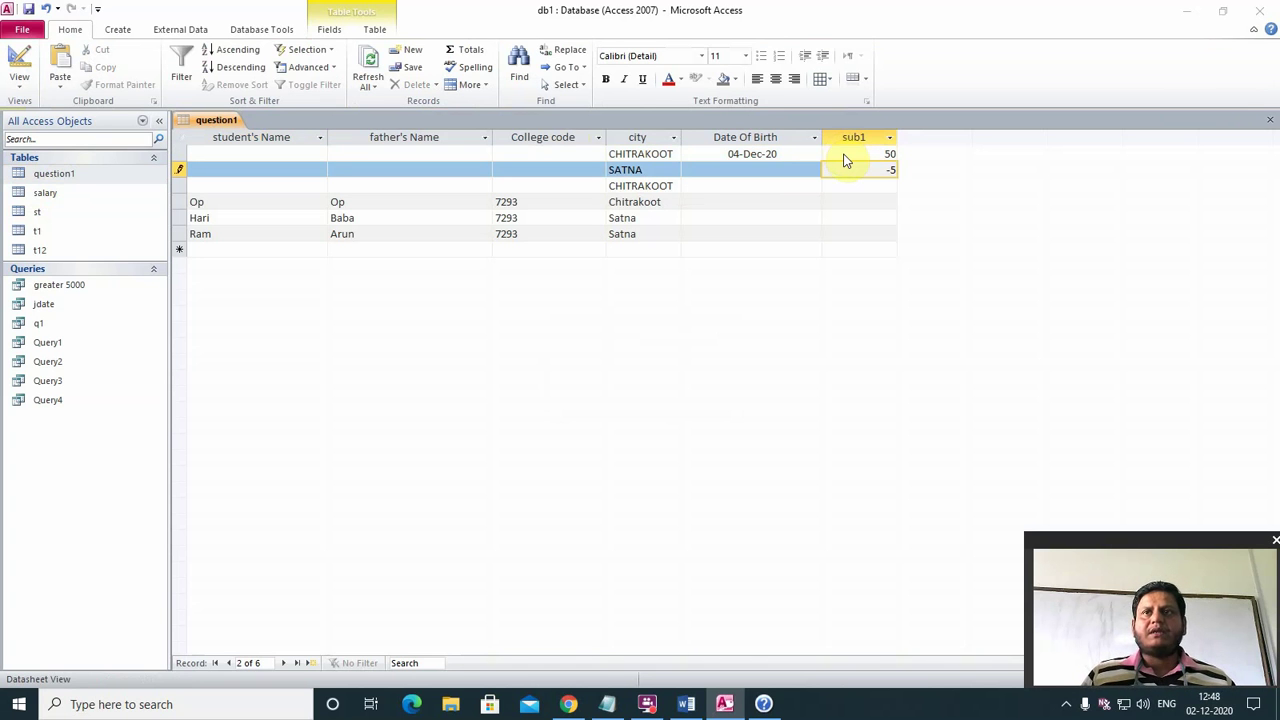
key(Return)
key(Return)
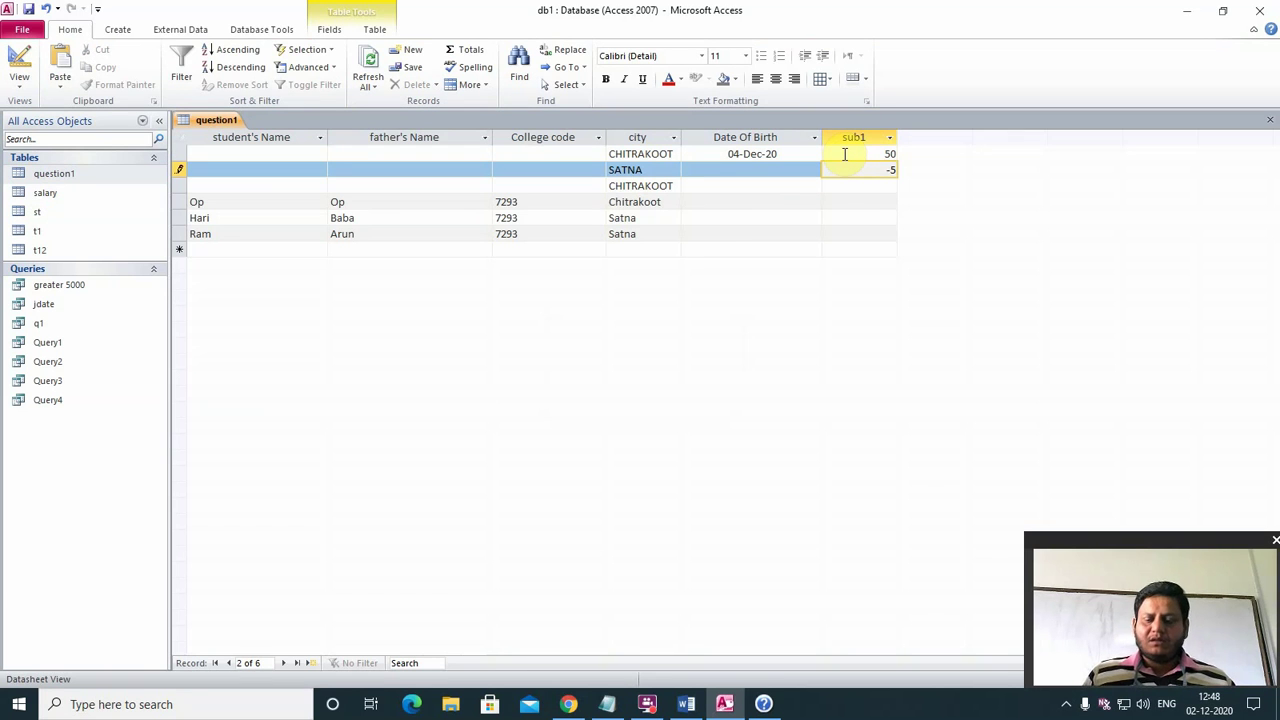
key(BackSpace)
text(12)
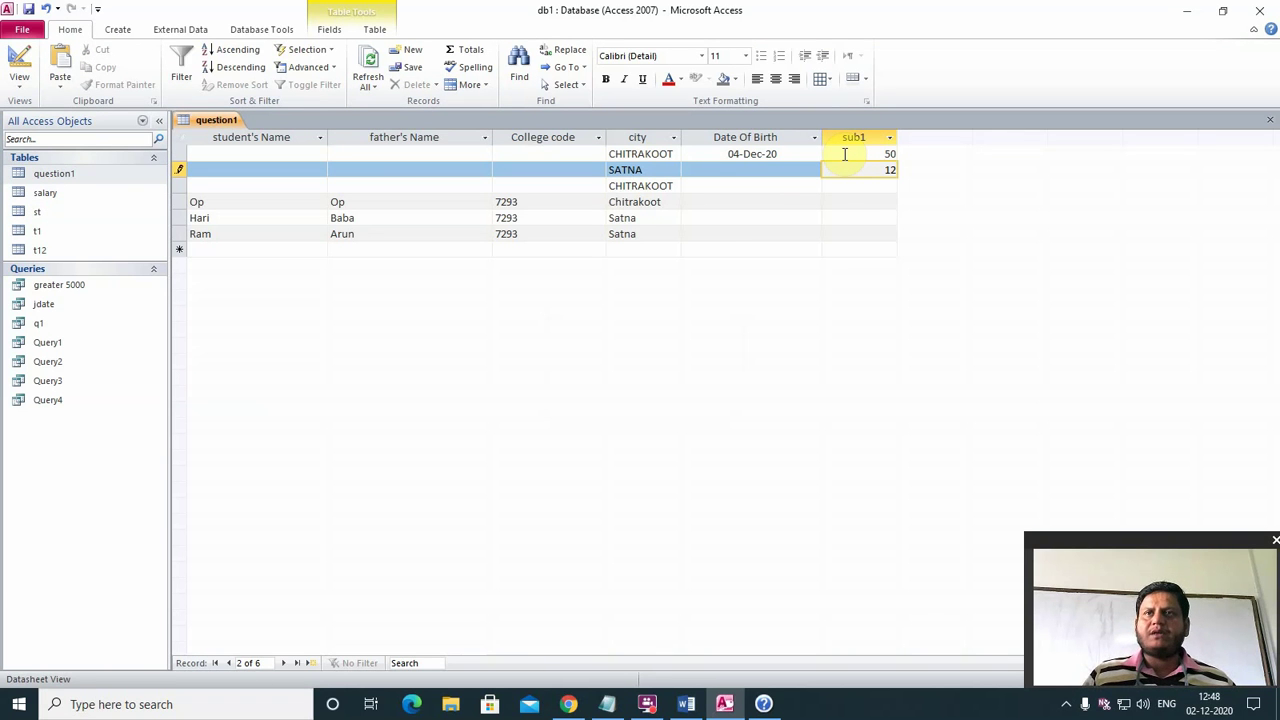
key(Down)
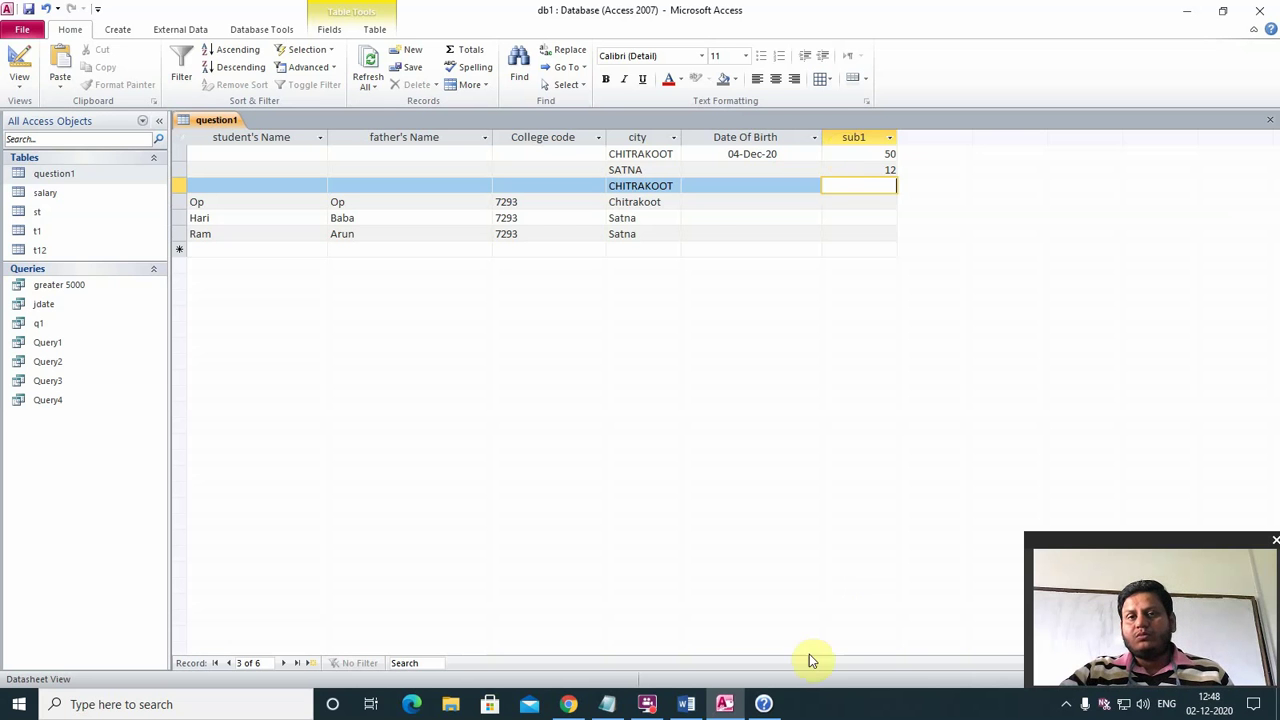
- Switch to the Word document, highlight the selected Sub1 to sub5 requirement in yellow, and clear the selection
mouse_move(693, 708)
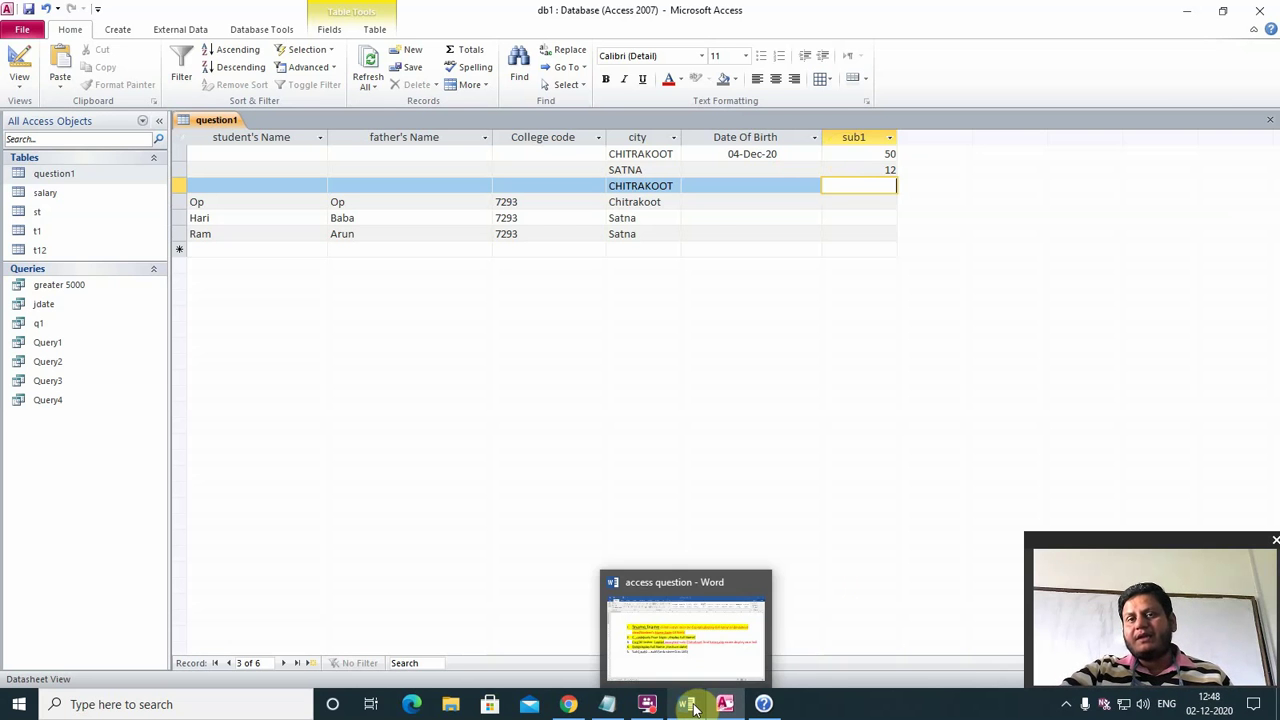
click(688, 628)
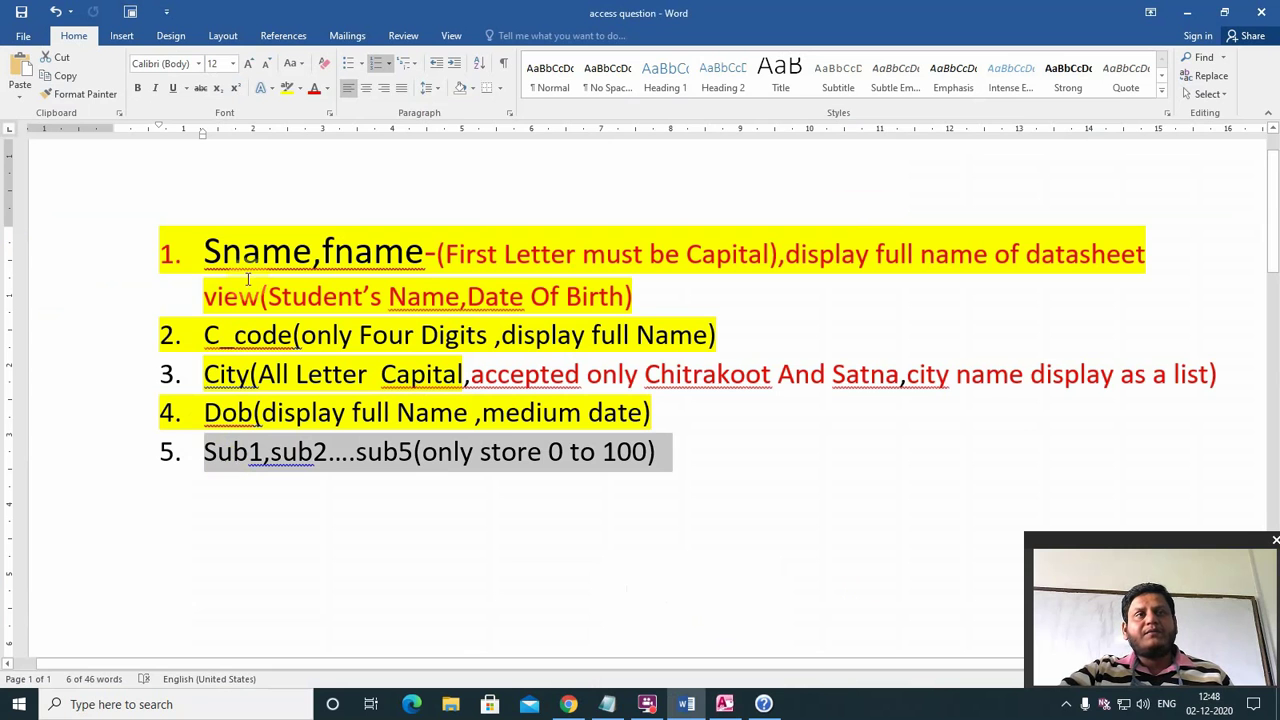
click(286, 89)
click(523, 470)
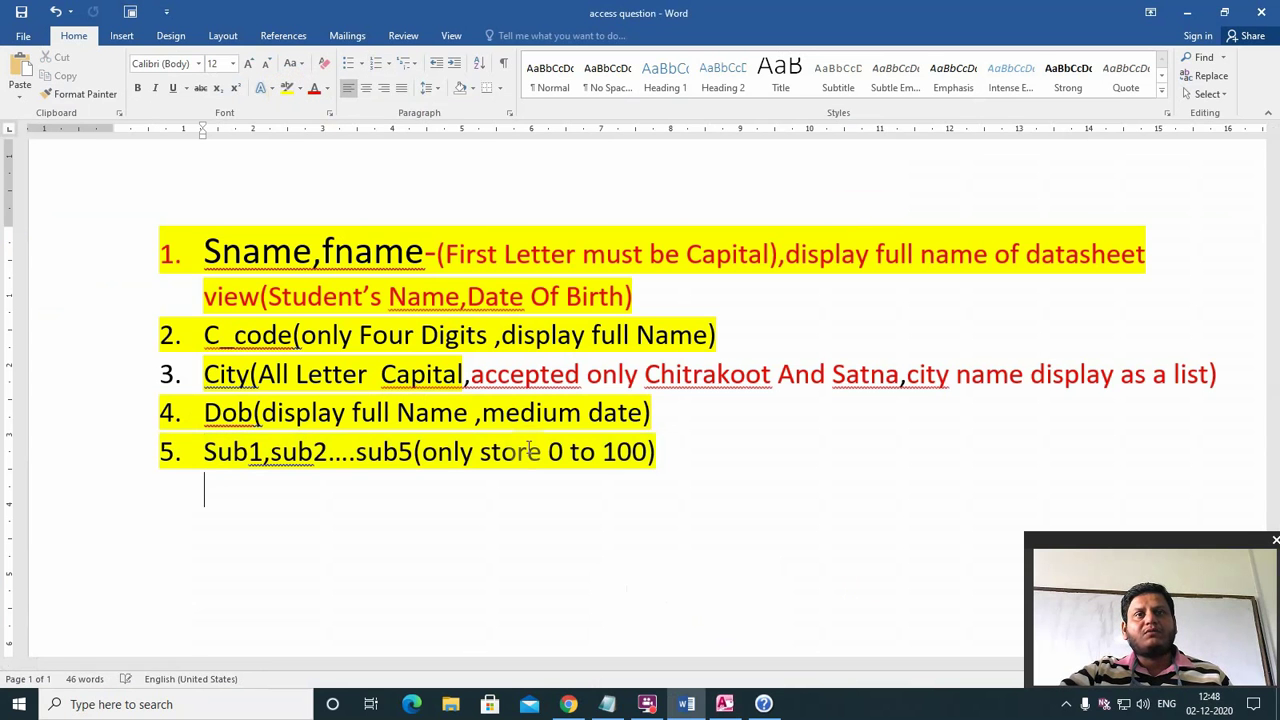